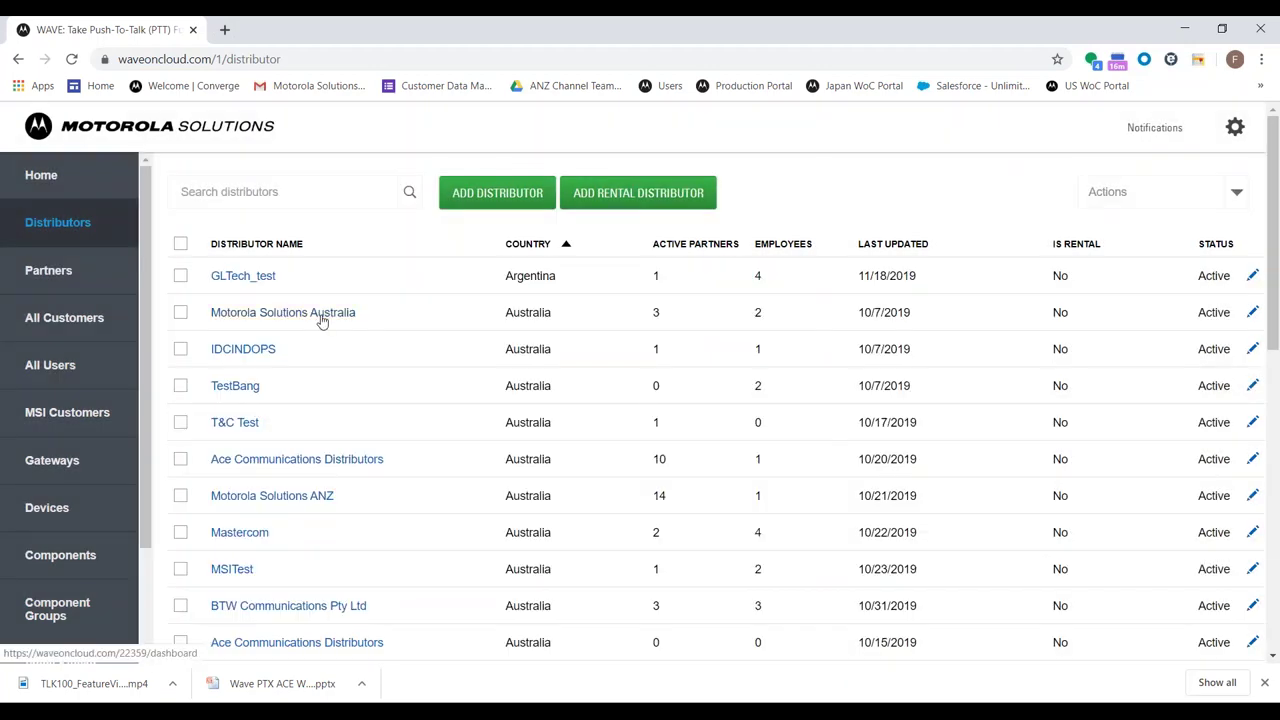
# Go from Motorola Solutions Australia's partners to the T - Demo partner's customer list
pyautogui.click(322, 314)
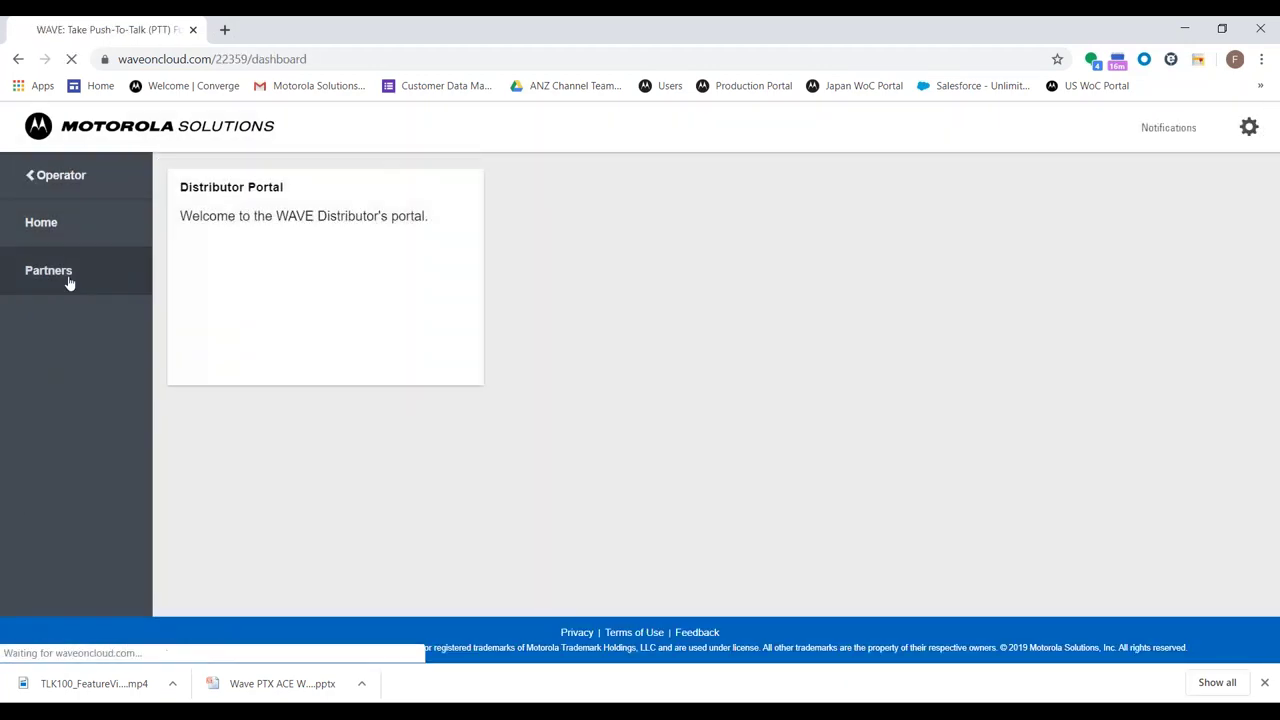
pyautogui.click(68, 278)
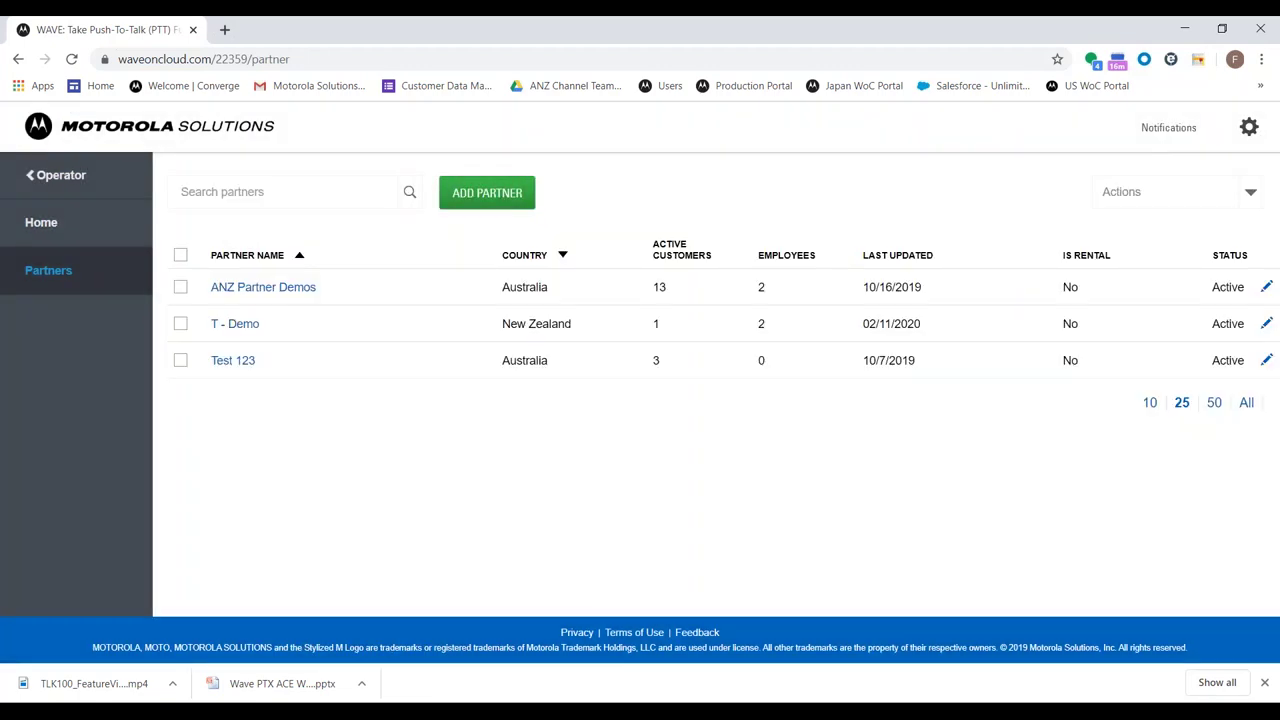
pyautogui.click(230, 324)
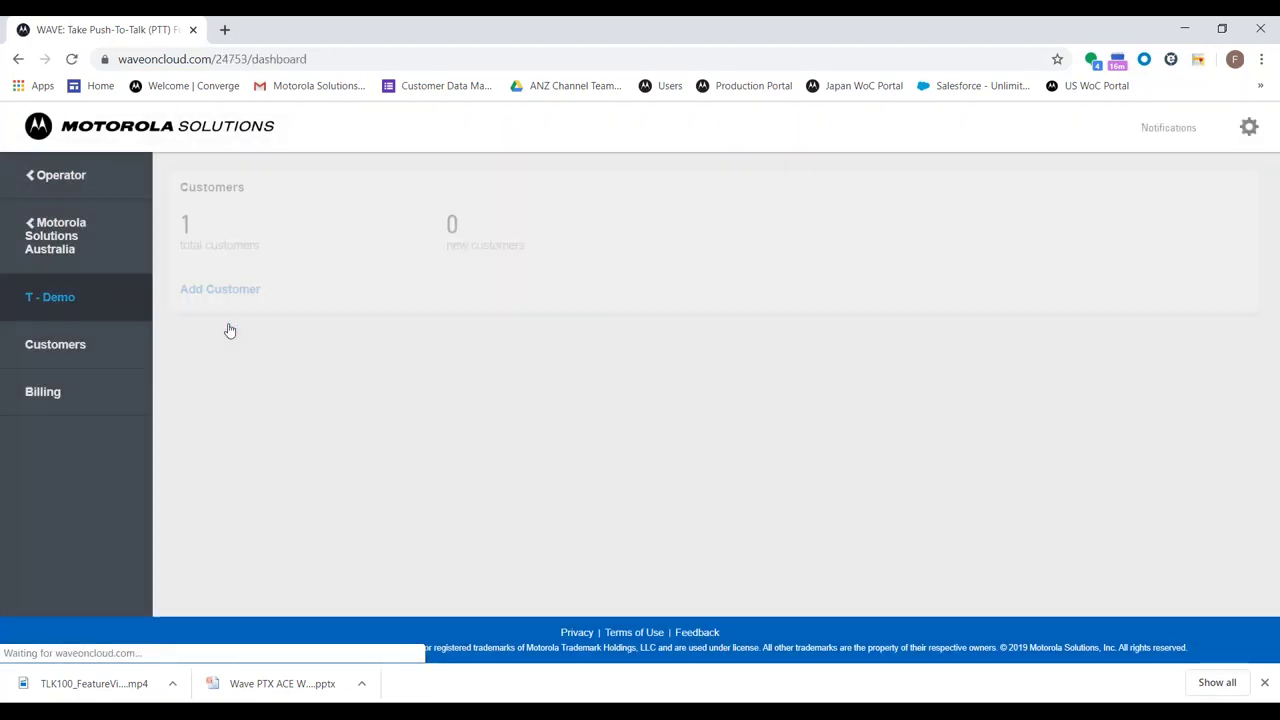
pyautogui.click(229, 238)
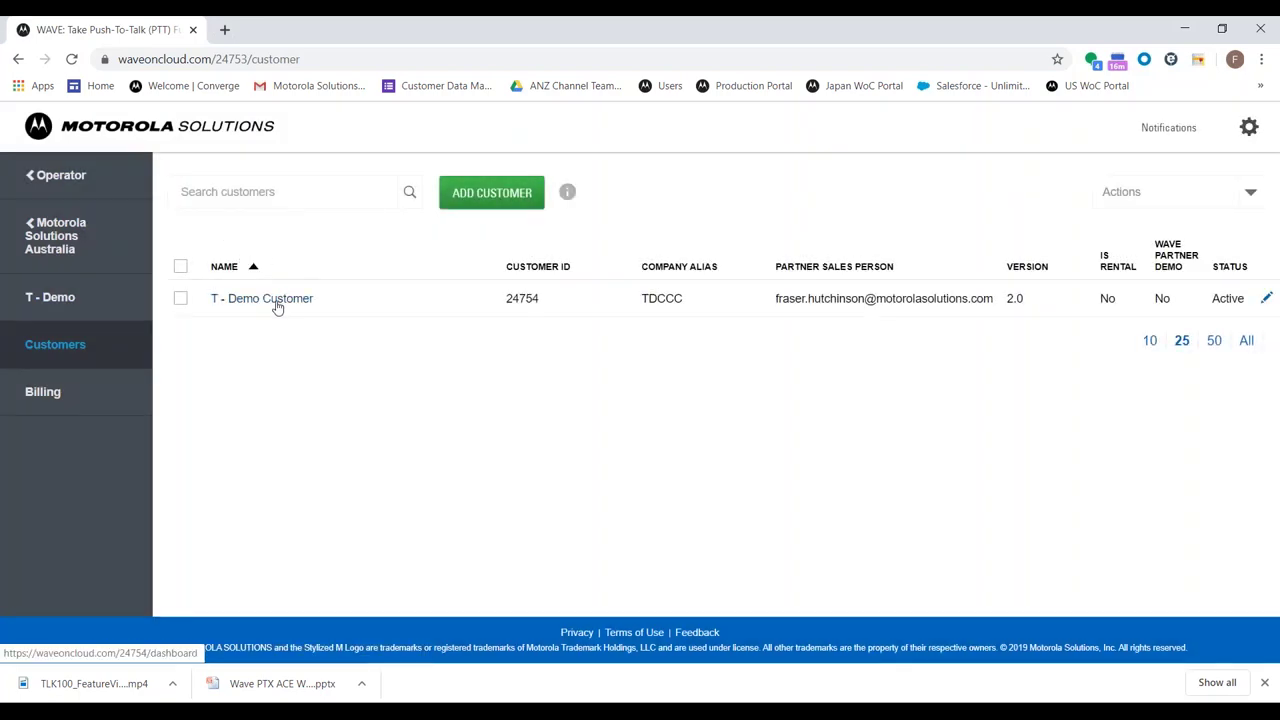
# Return to the T - Demo partner dashboard from the sidebar
pyautogui.click(147, 297)
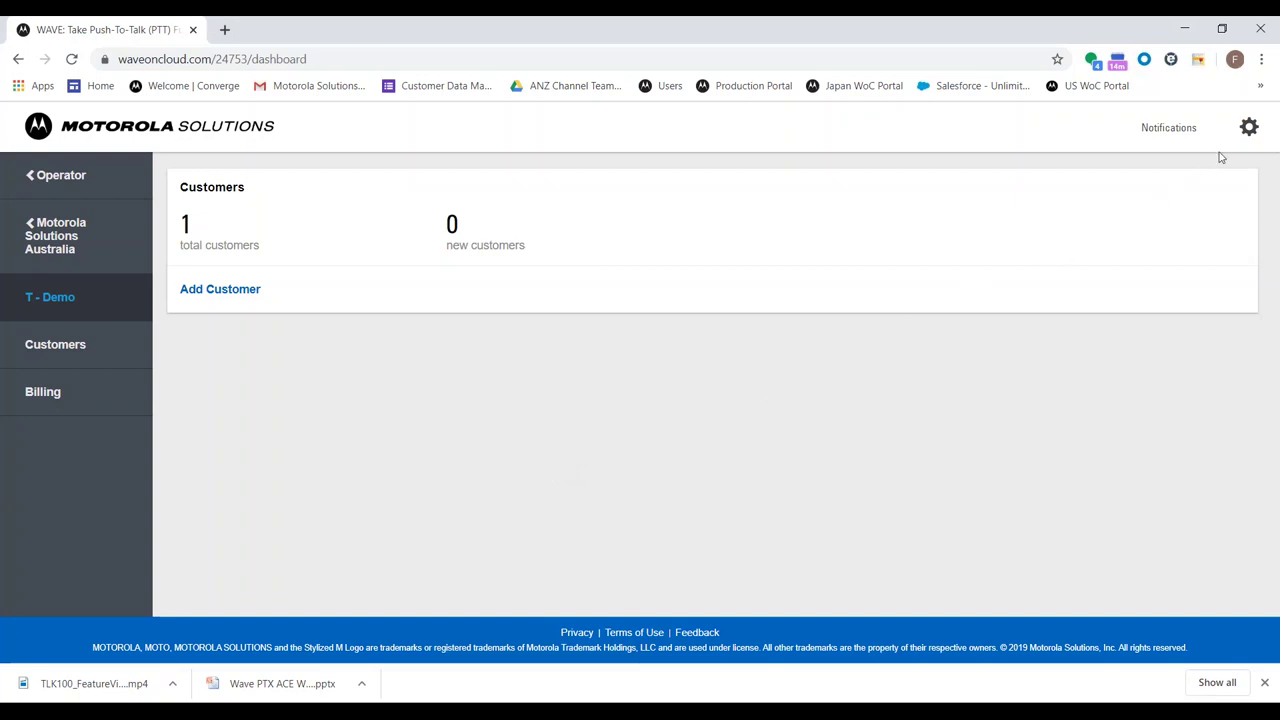
# Open the partner's Employees list from settings and start a new employee entry
pyautogui.click(1246, 129)
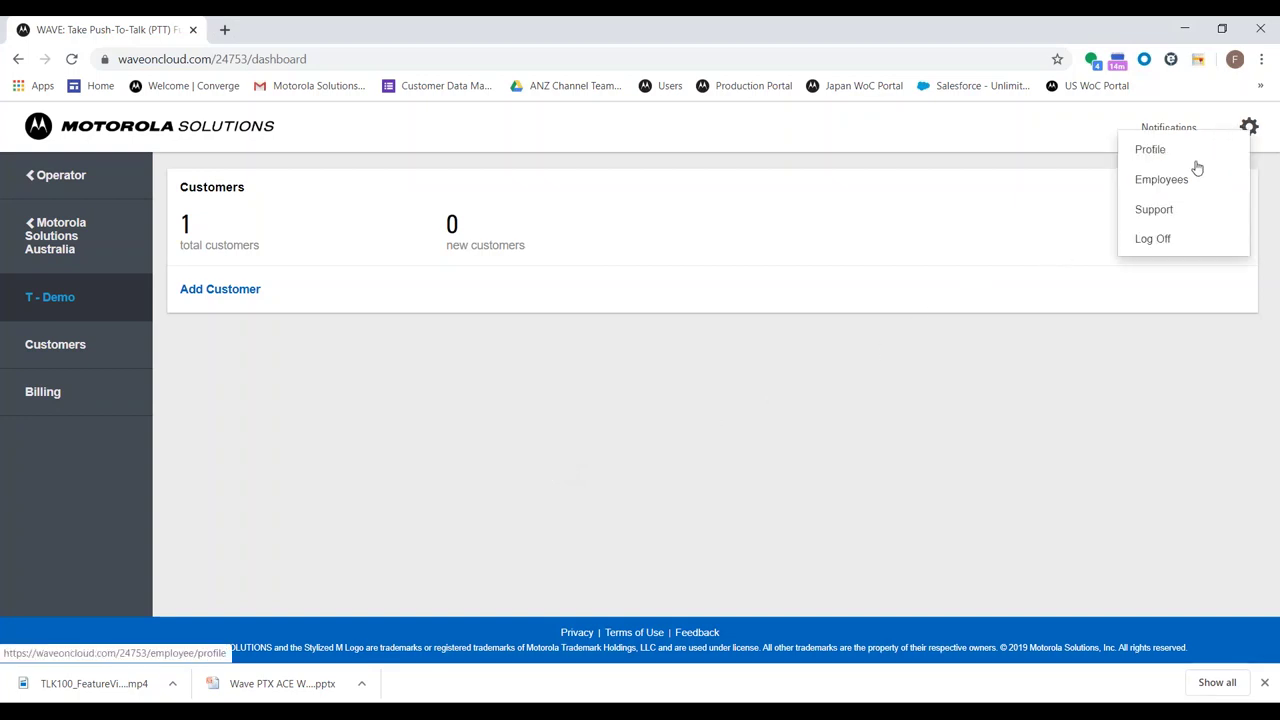
pyautogui.click(1170, 184)
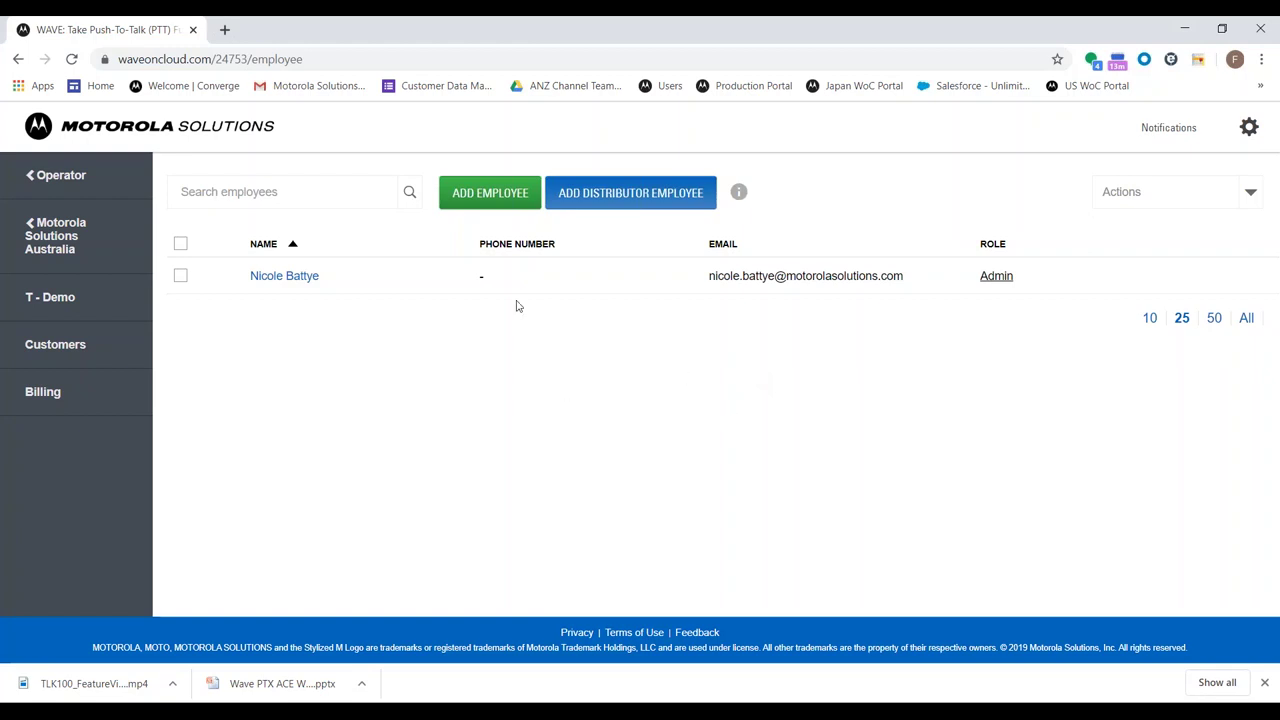
pyautogui.click(474, 188)
pyautogui.click(351, 277)
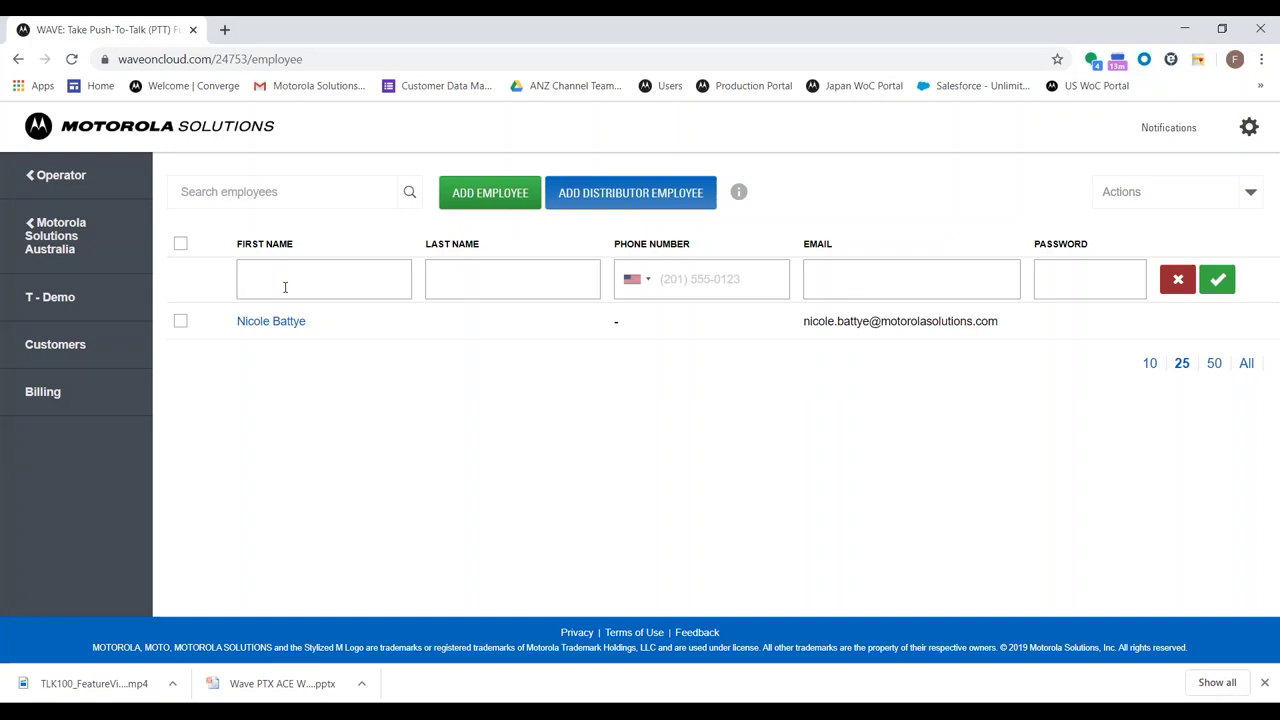
# Enter employee Test Login with an Australian phone number and an e-mail address
pyautogui.write('Test')
pyautogui.press('Tab')
pyautogui.write('Login')
pyautogui.press('Tab')
pyautogui.press('Down')
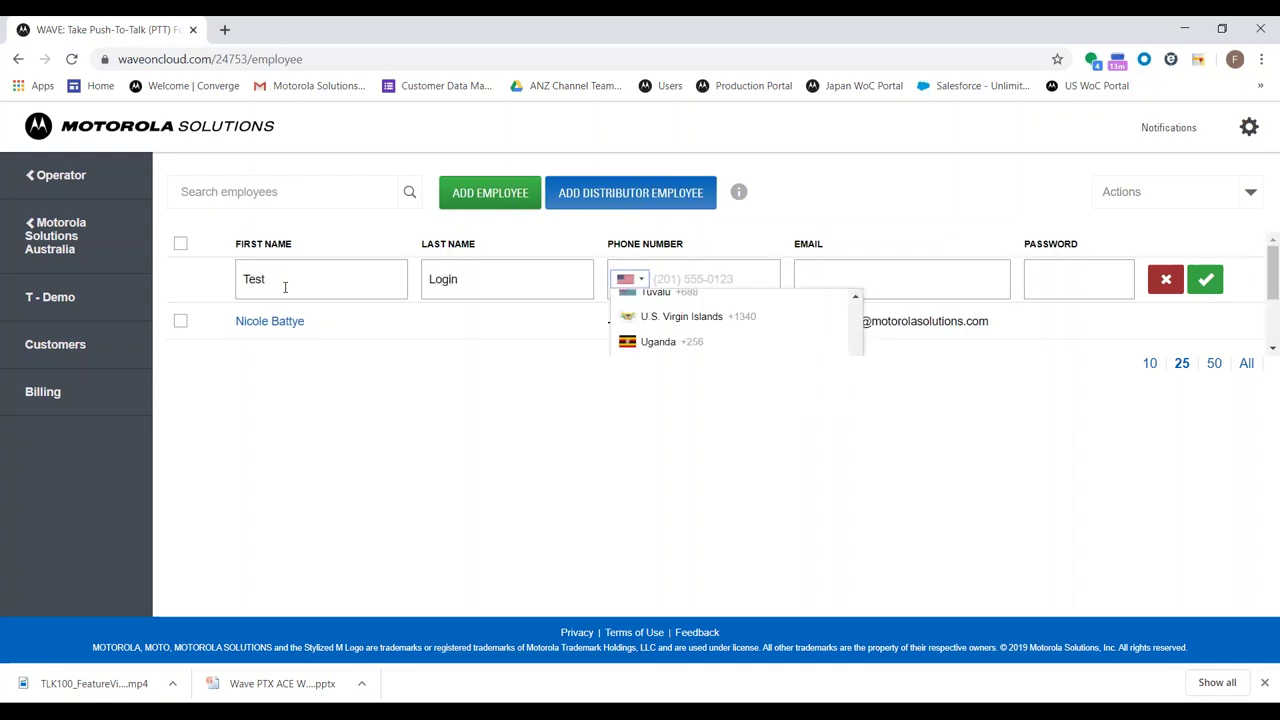
pyautogui.press('a')
pyautogui.press('u')
pyautogui.press('Return')
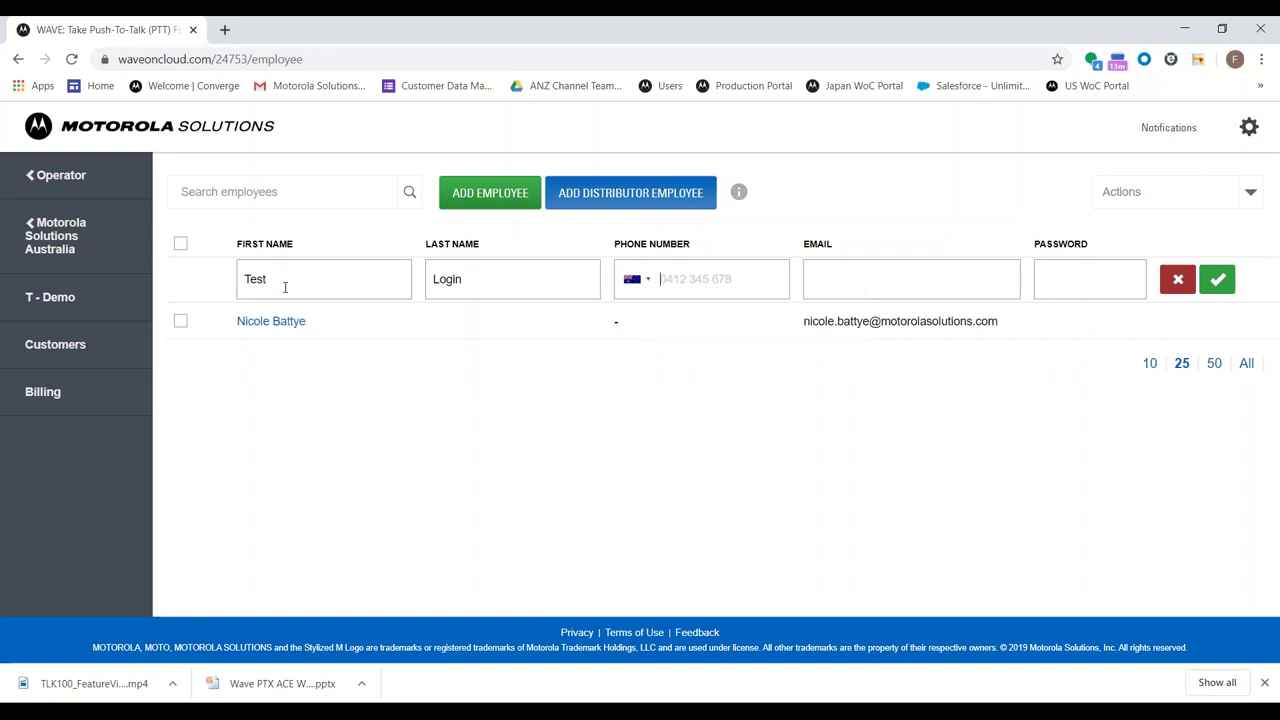
pyautogui.write('0400 000 000')
pyautogui.press('Tab')
pyautogui.write('testtesttest@')
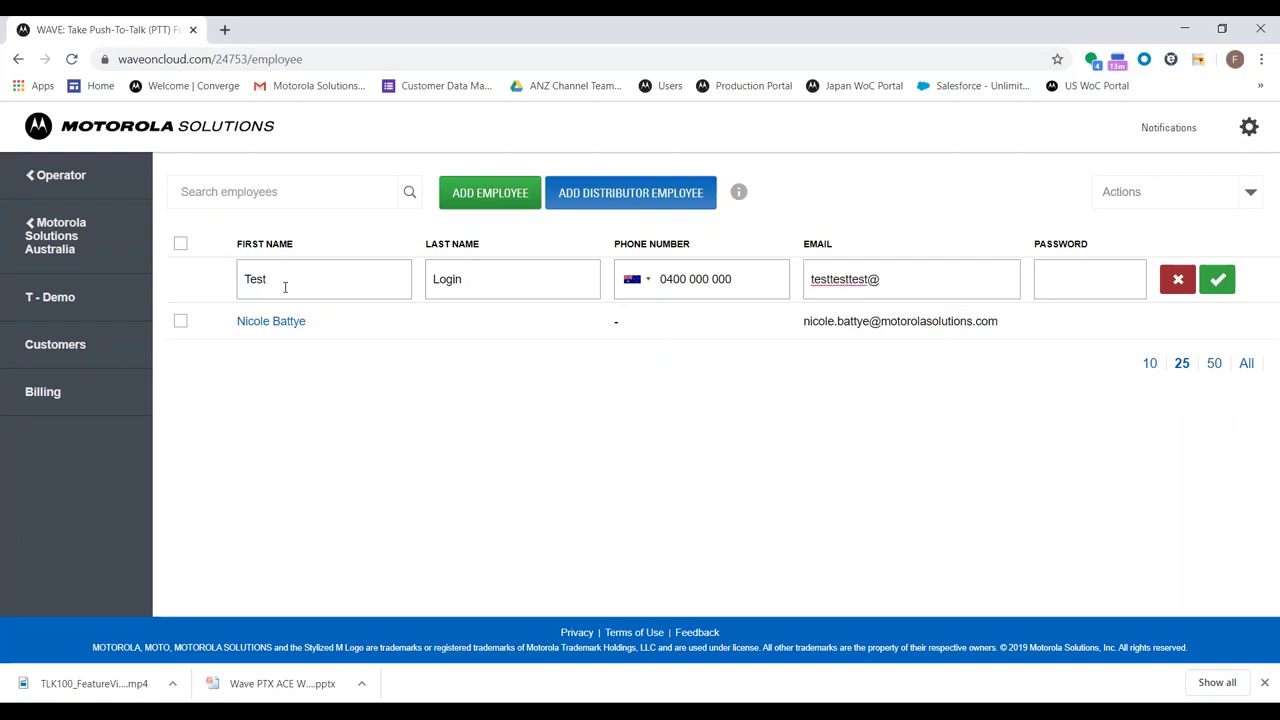
pyautogui.write('demo.com')
# Replace the rejected password with a valid one and save the new employee
pyautogui.click(1072, 277)
pyautogui.write('••')
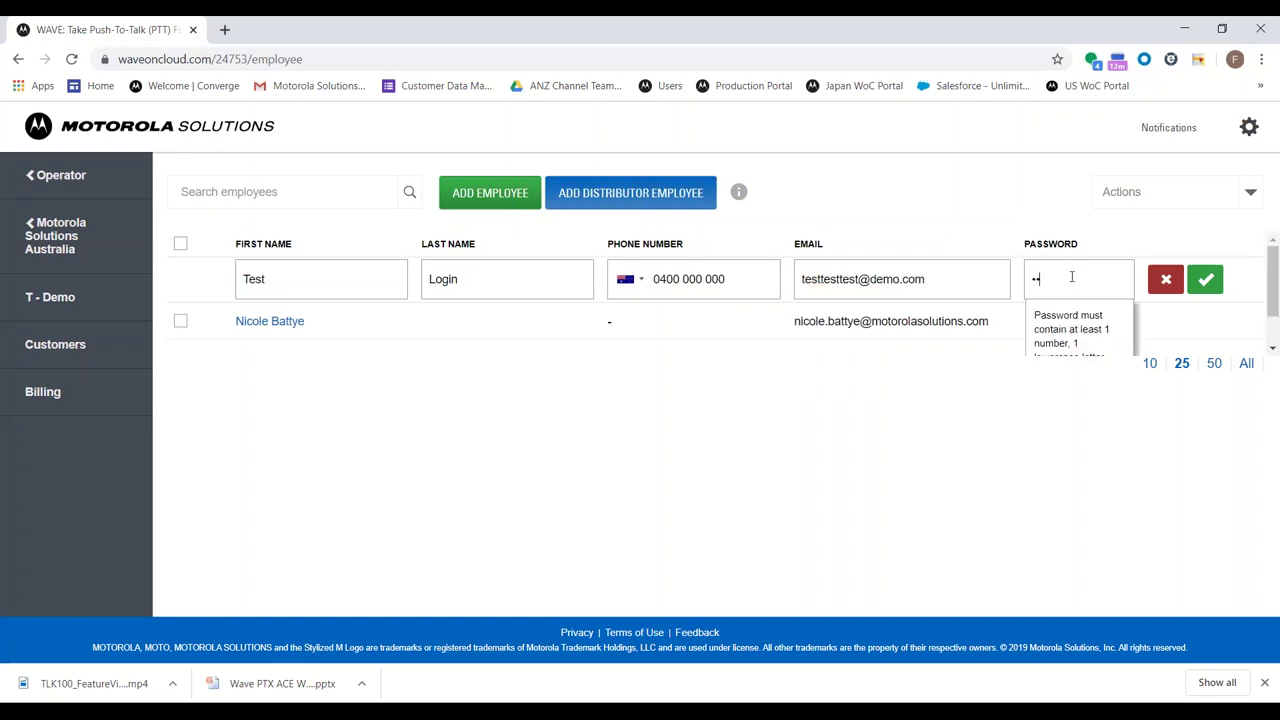
pyautogui.write('•••••')
pyautogui.click(1220, 279)
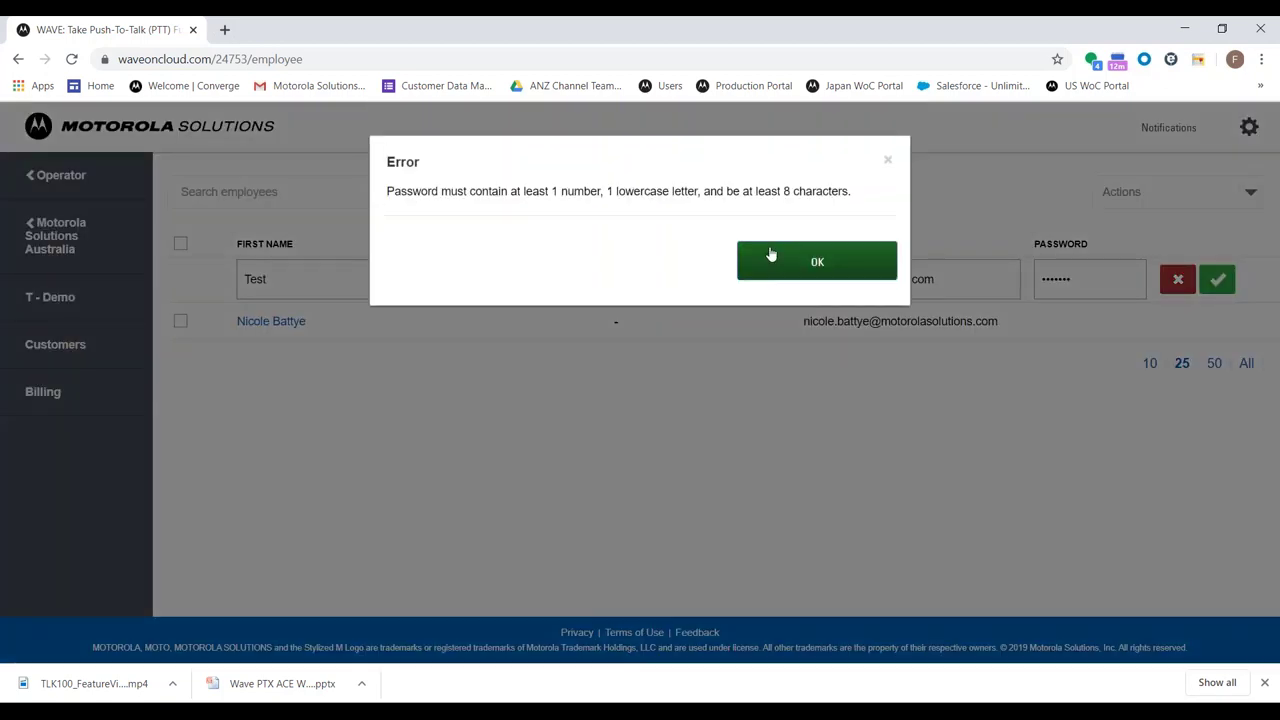
pyautogui.click(771, 256)
pyautogui.click(1072, 279)
pyautogui.hotkey('ctrl', 'a')
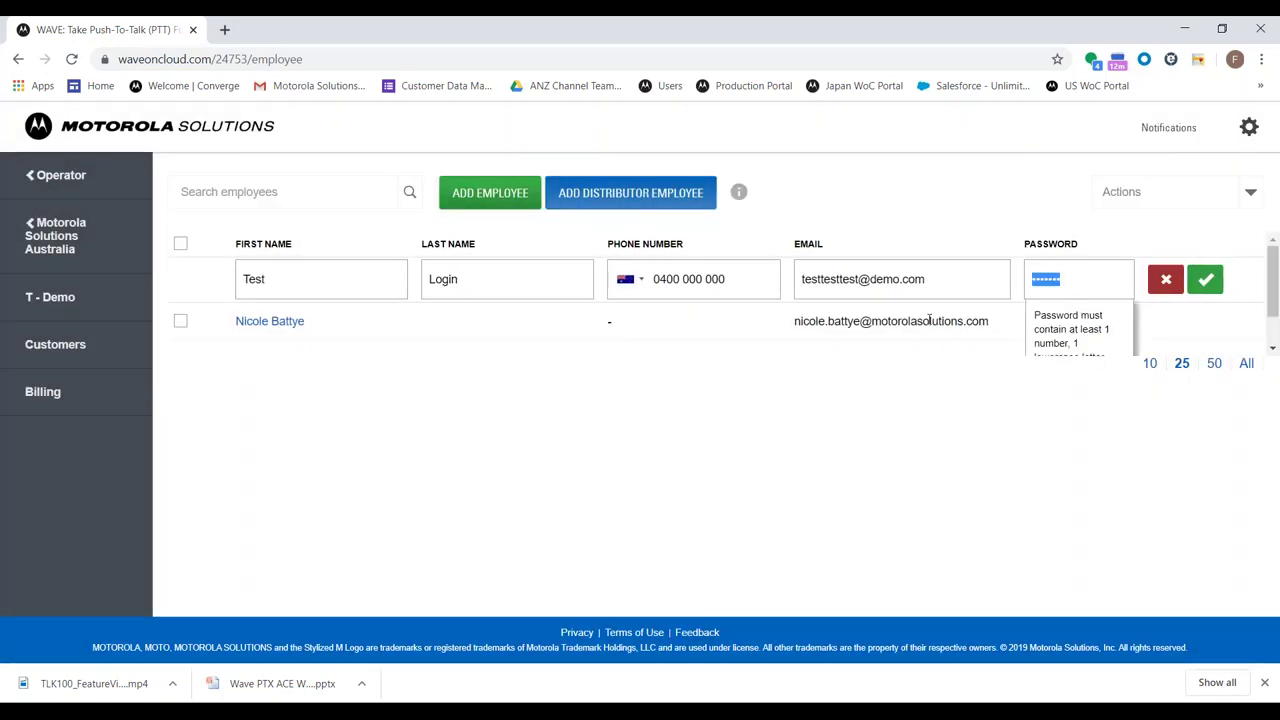
pyautogui.write('••••••••')
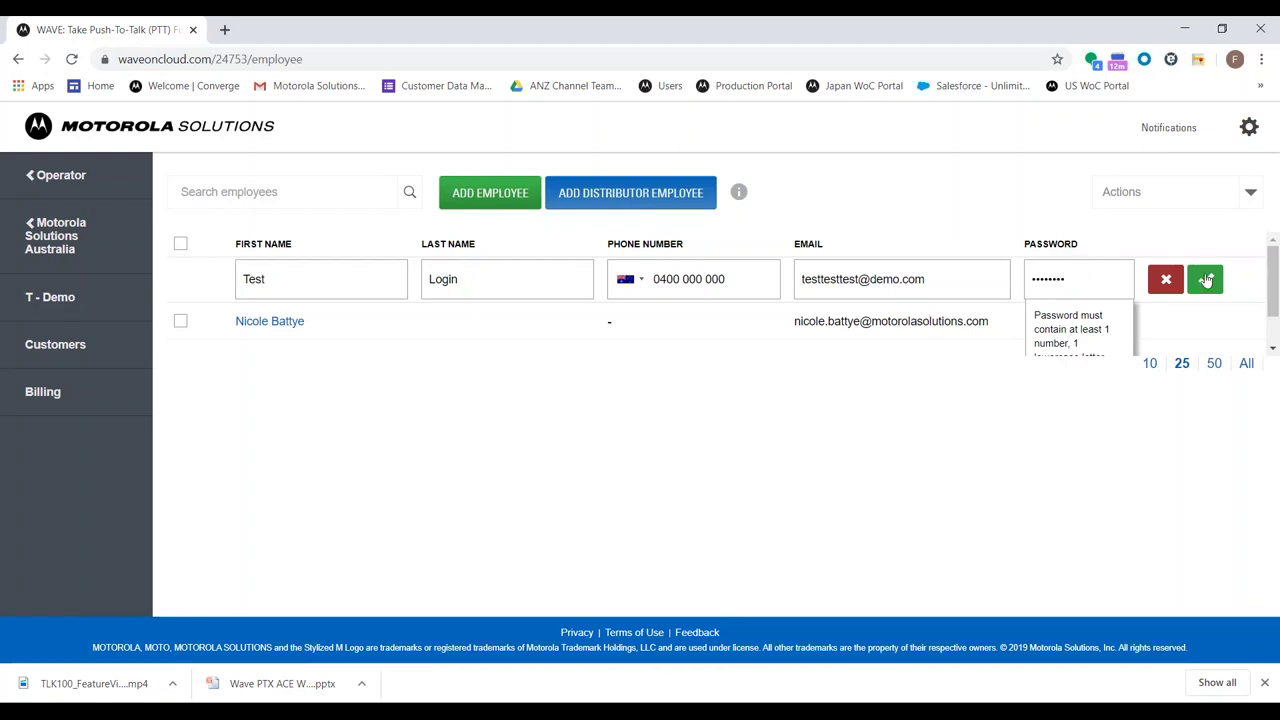
pyautogui.click(1205, 279)
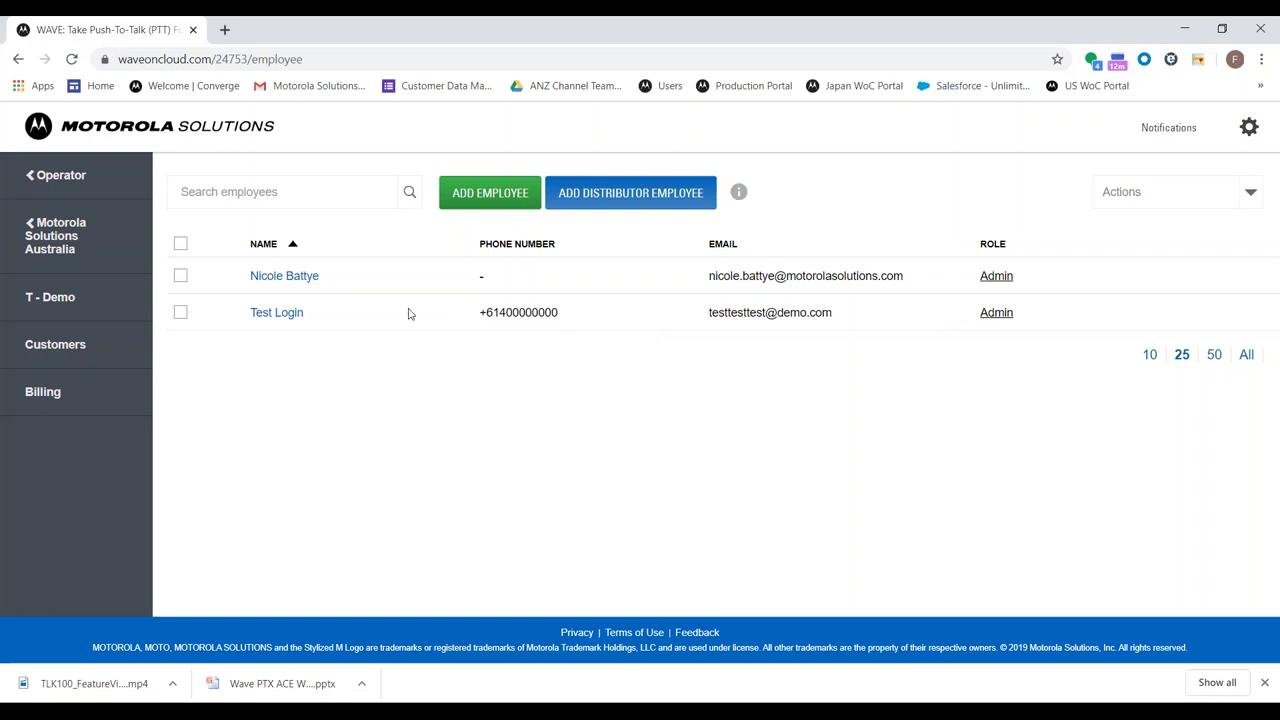
# View Test Login's Admin role options, then go to the Billing page
pyautogui.click(996, 313)
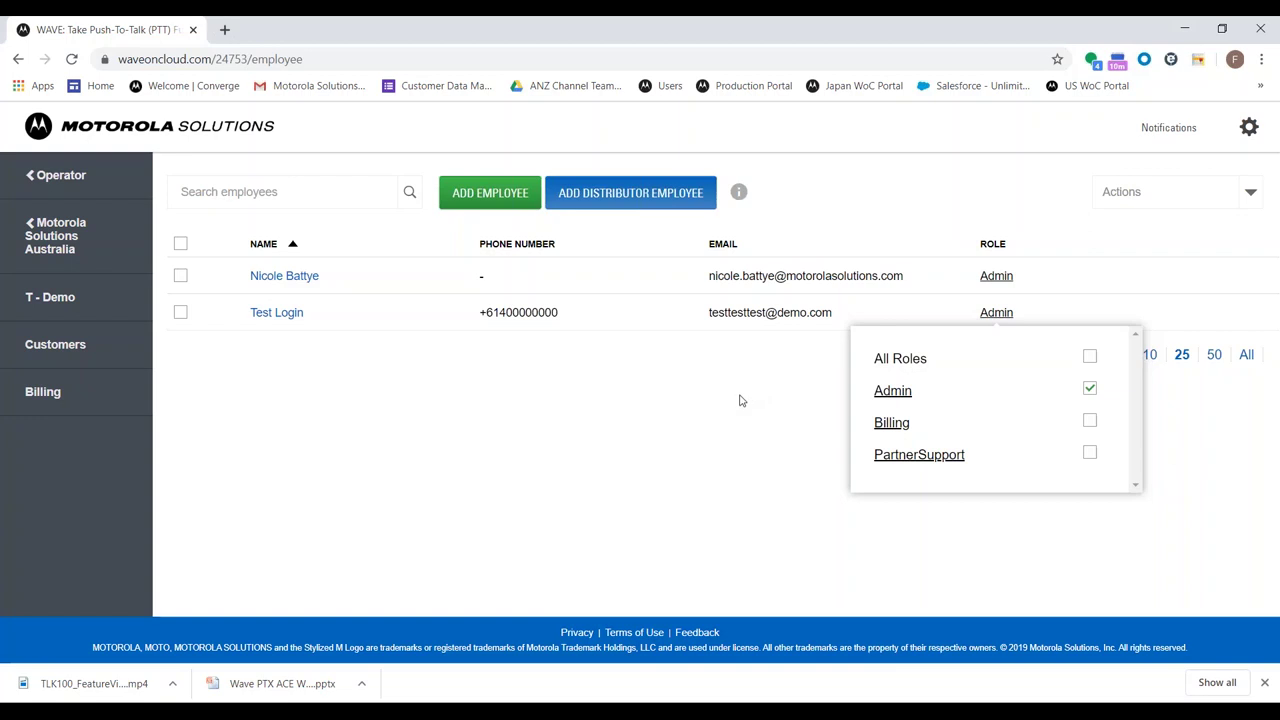
pyautogui.click(606, 409)
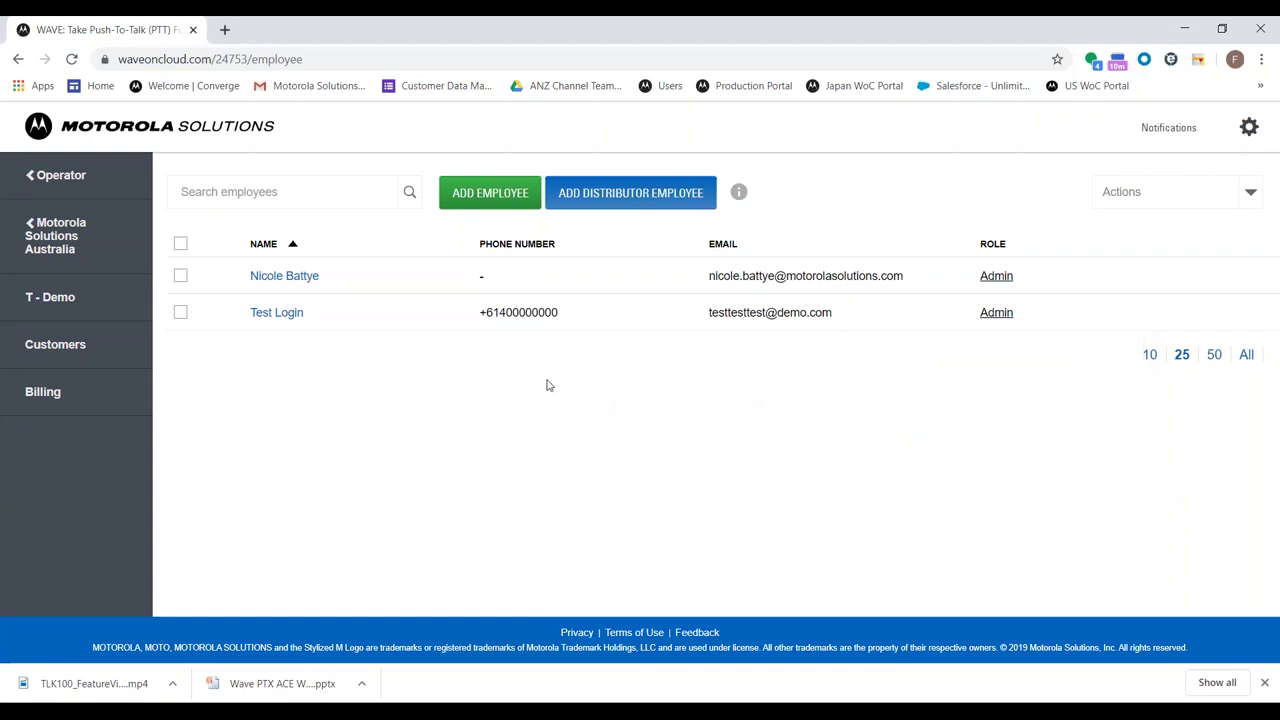
pyautogui.click(57, 391)
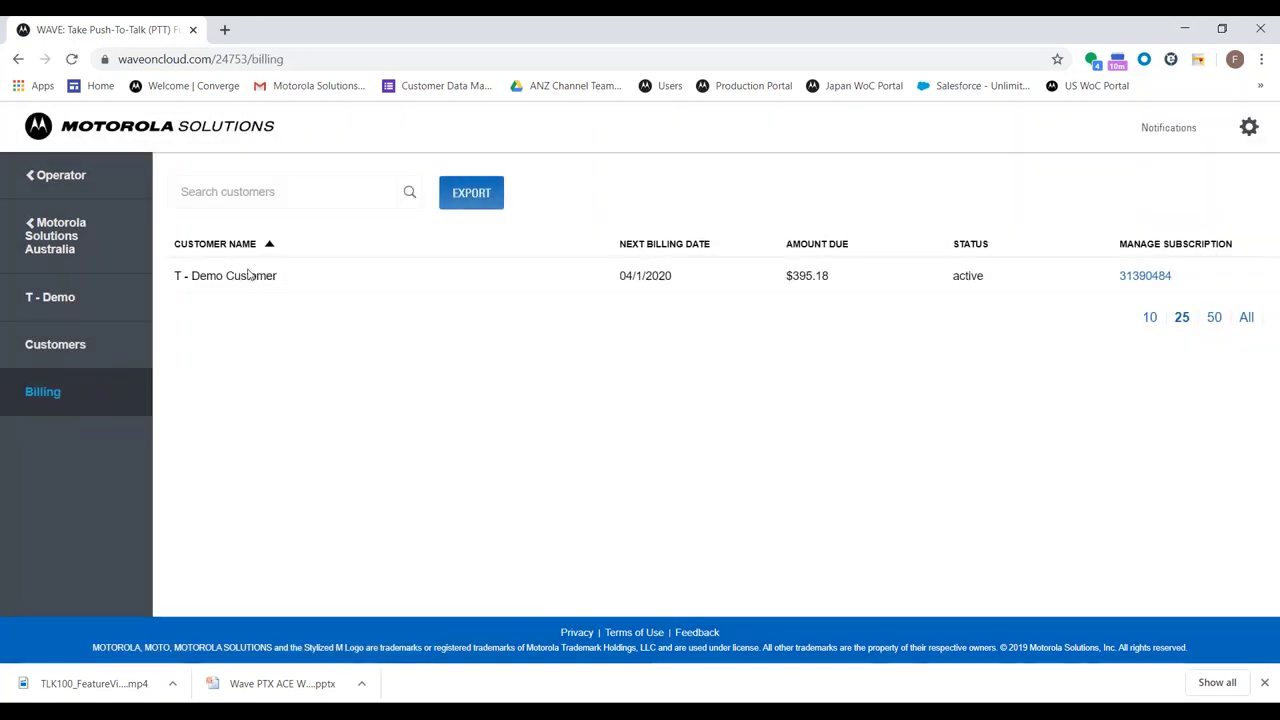
# Highlight T - Demo Customer's next billing date 04/1/2020, $395.18 due and active status
pyautogui.moveTo(172, 277); pyautogui.dragTo(289, 277)
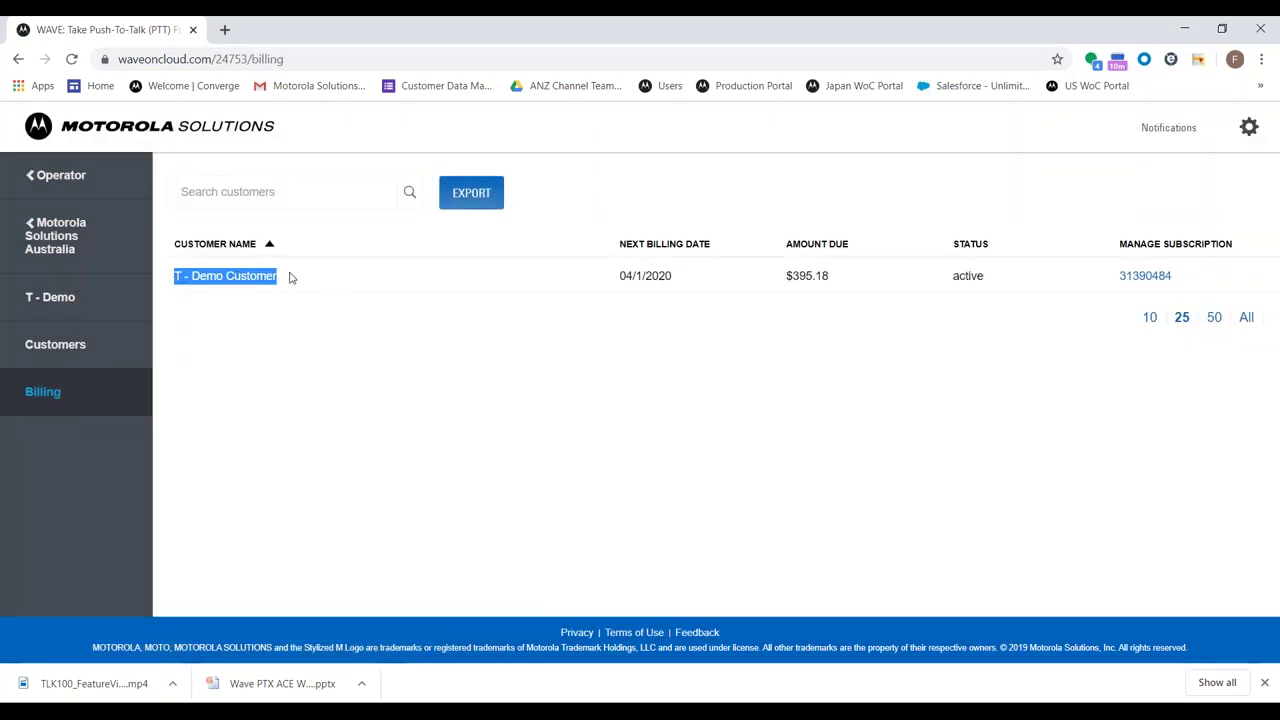
pyautogui.click(284, 277)
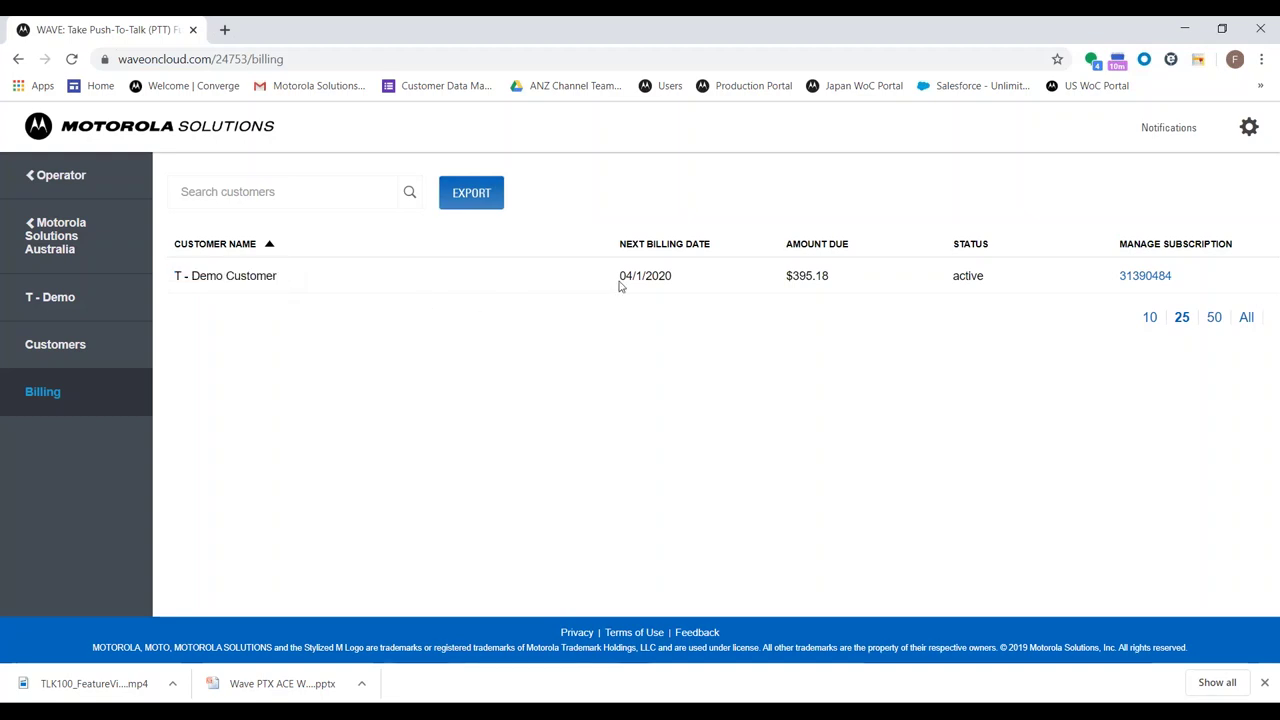
pyautogui.moveTo(619, 278); pyautogui.dragTo(684, 310)
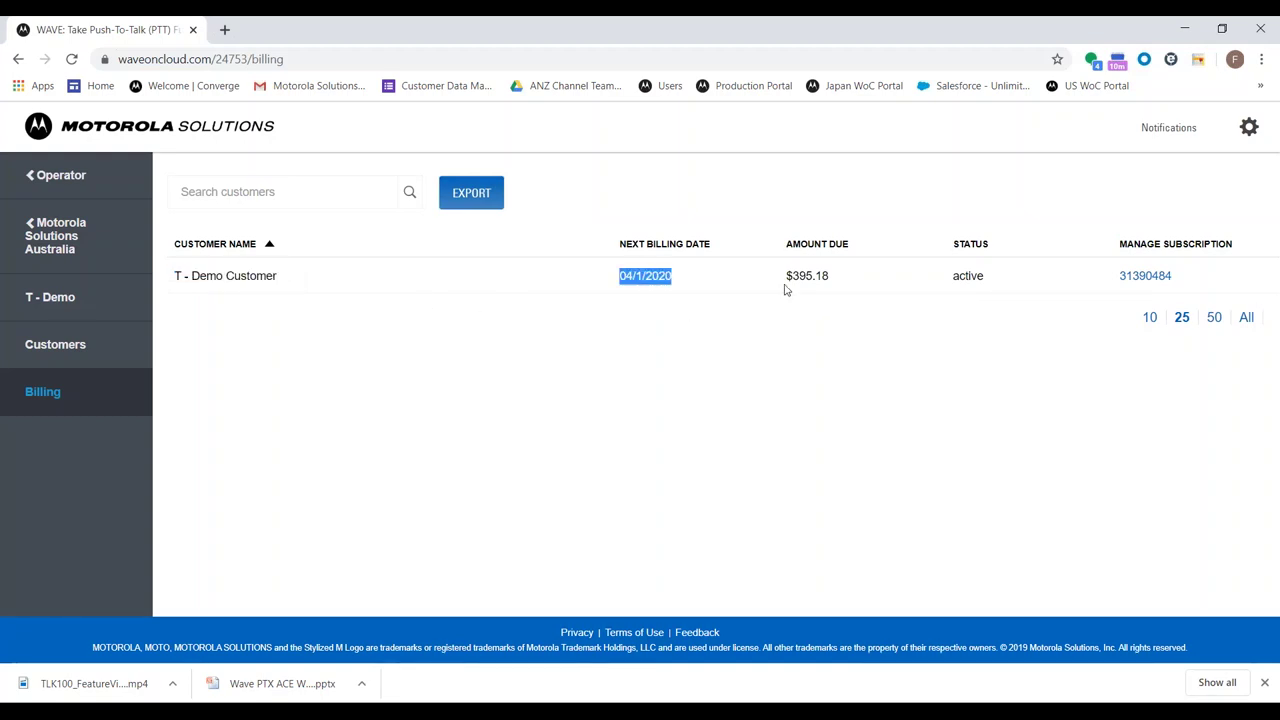
pyautogui.moveTo(786, 285); pyautogui.dragTo(845, 281)
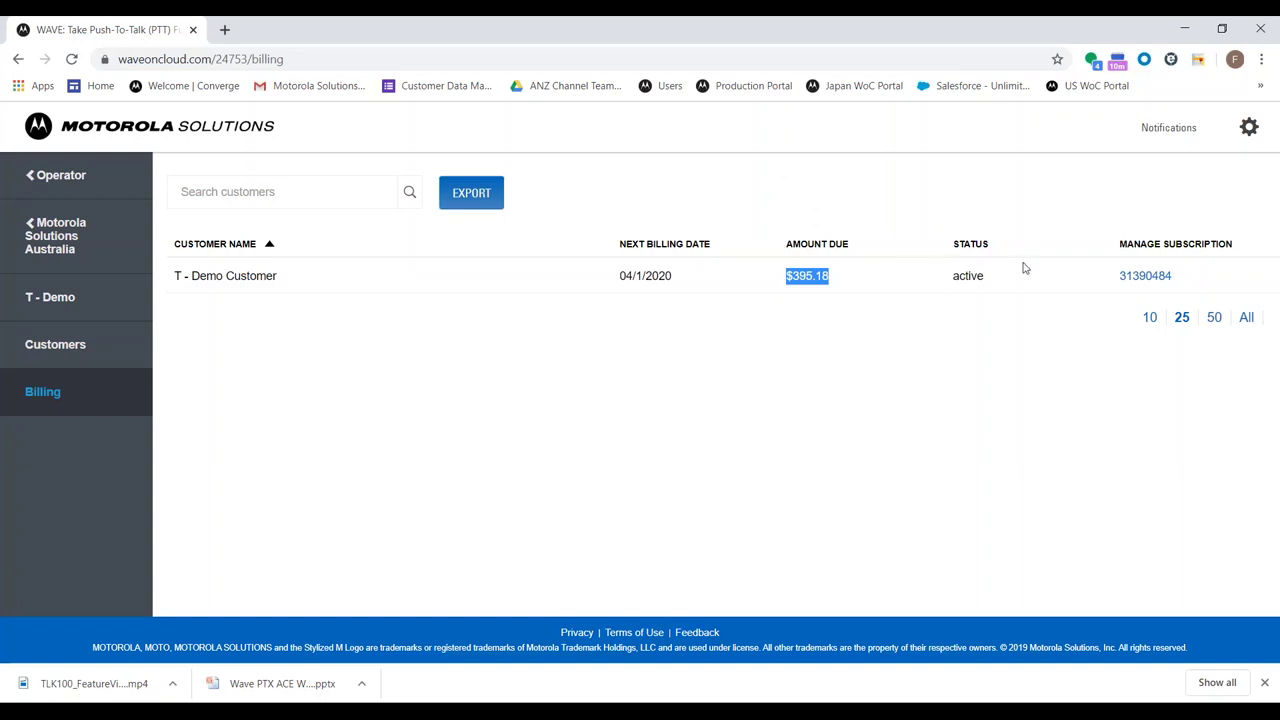
pyautogui.click(988, 277)
pyautogui.doubleClick(967, 276)
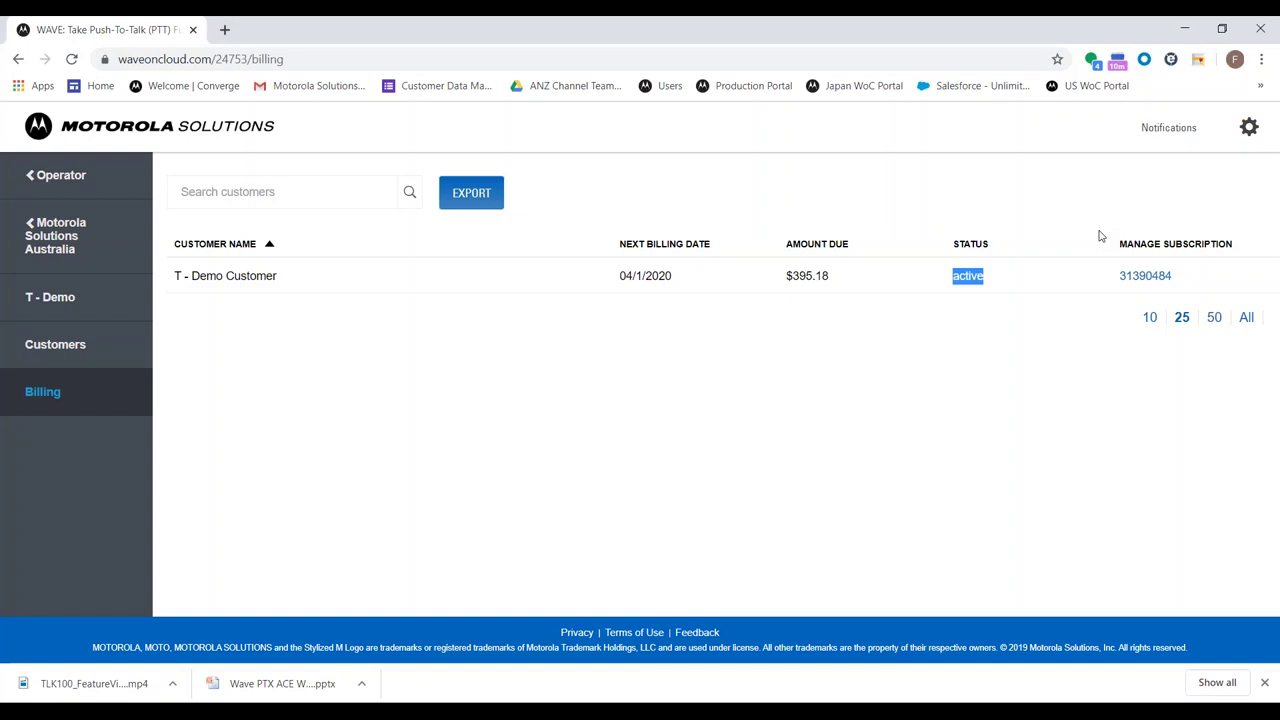
# Start the add-customer wizard from the Customers list
pyautogui.click(107, 346)
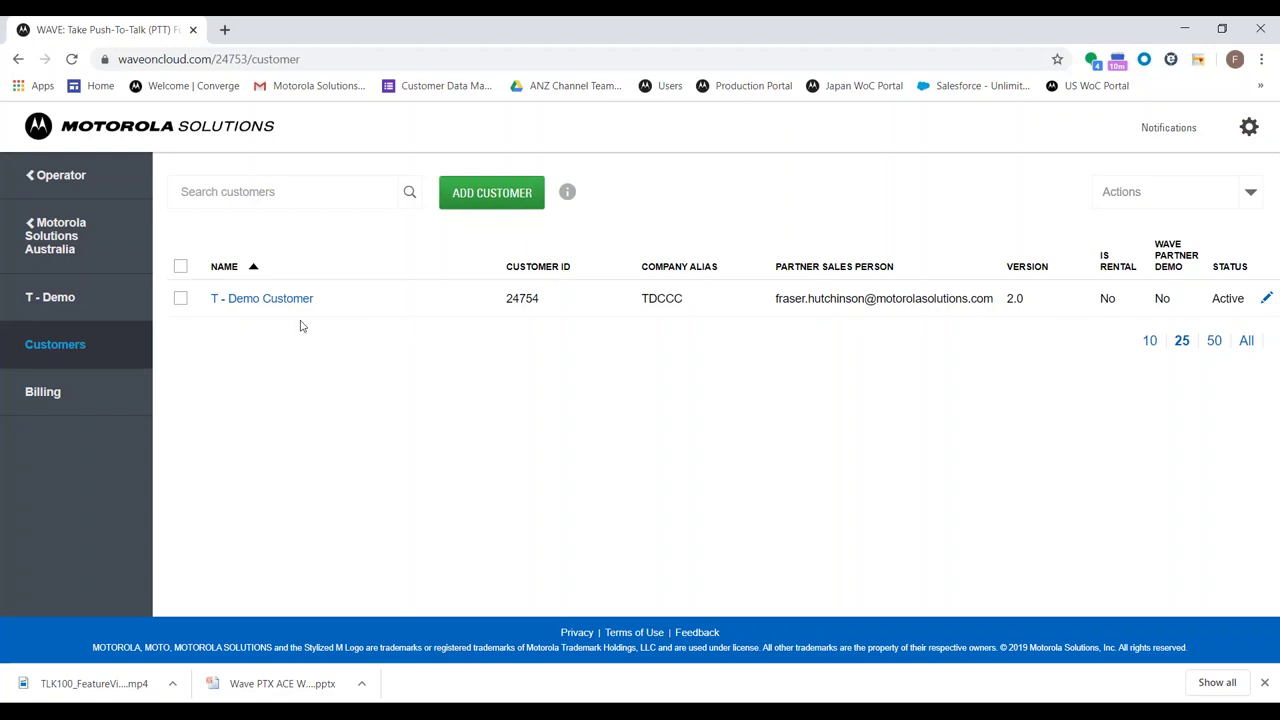
pyautogui.click(510, 211)
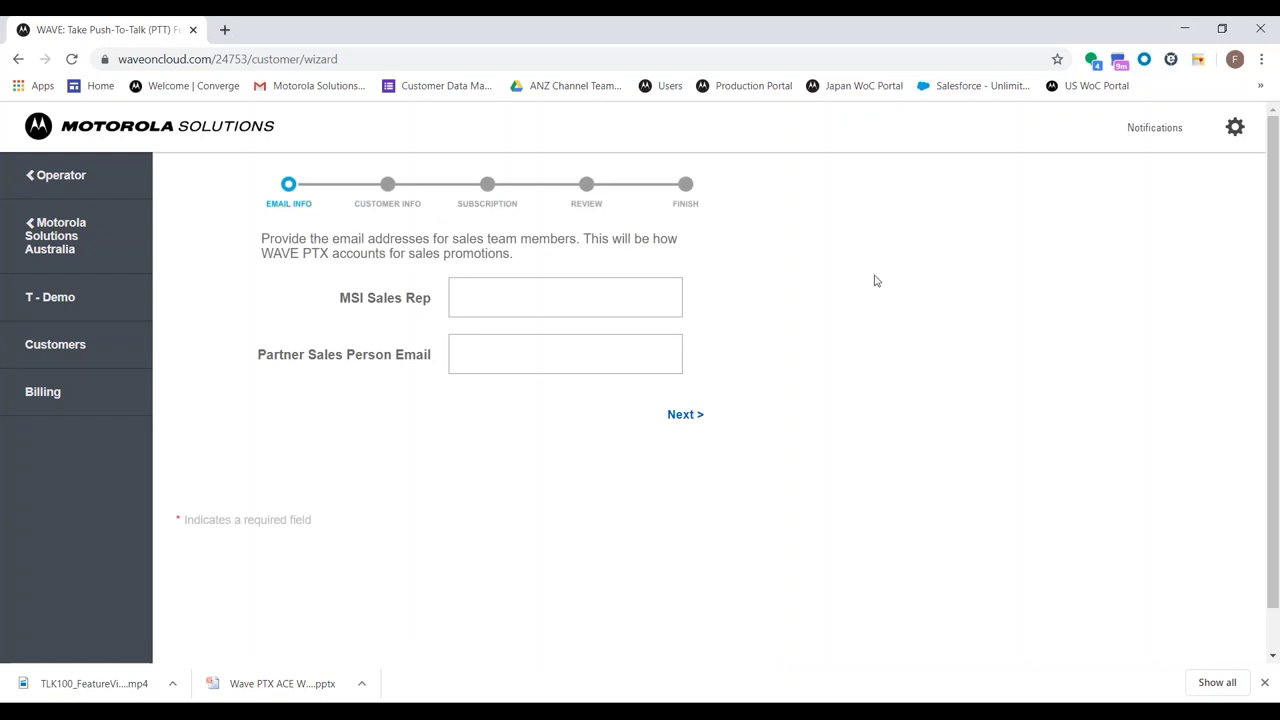
# Enter the MSI sales rep's name and partner sales e-mail, then advance to Customer Info
pyautogui.click(526, 290)
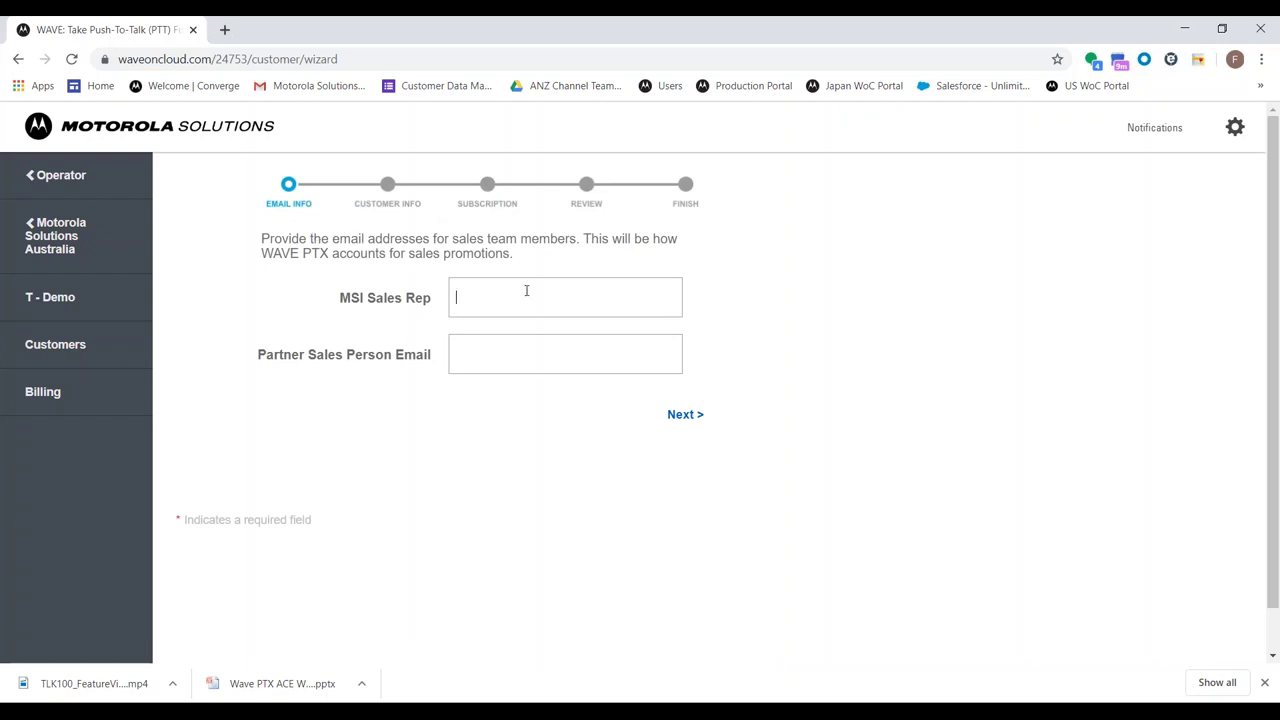
pyautogui.click(711, 206)
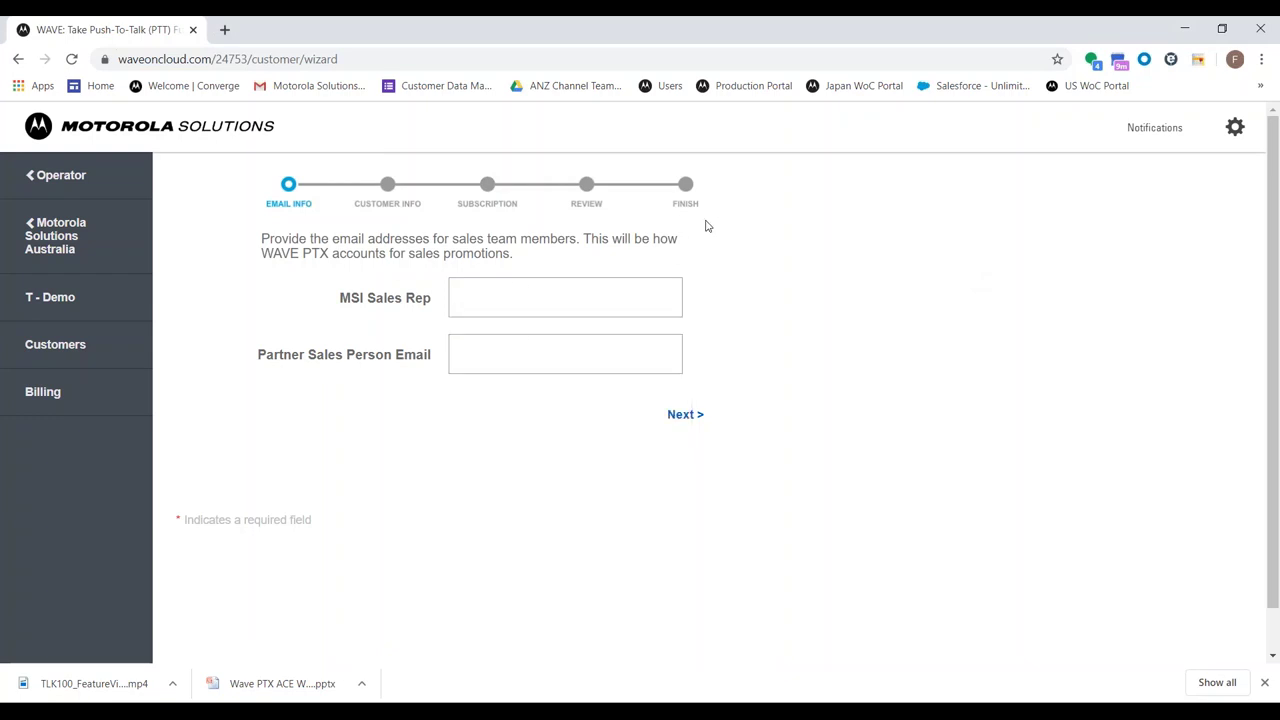
pyautogui.click(634, 293)
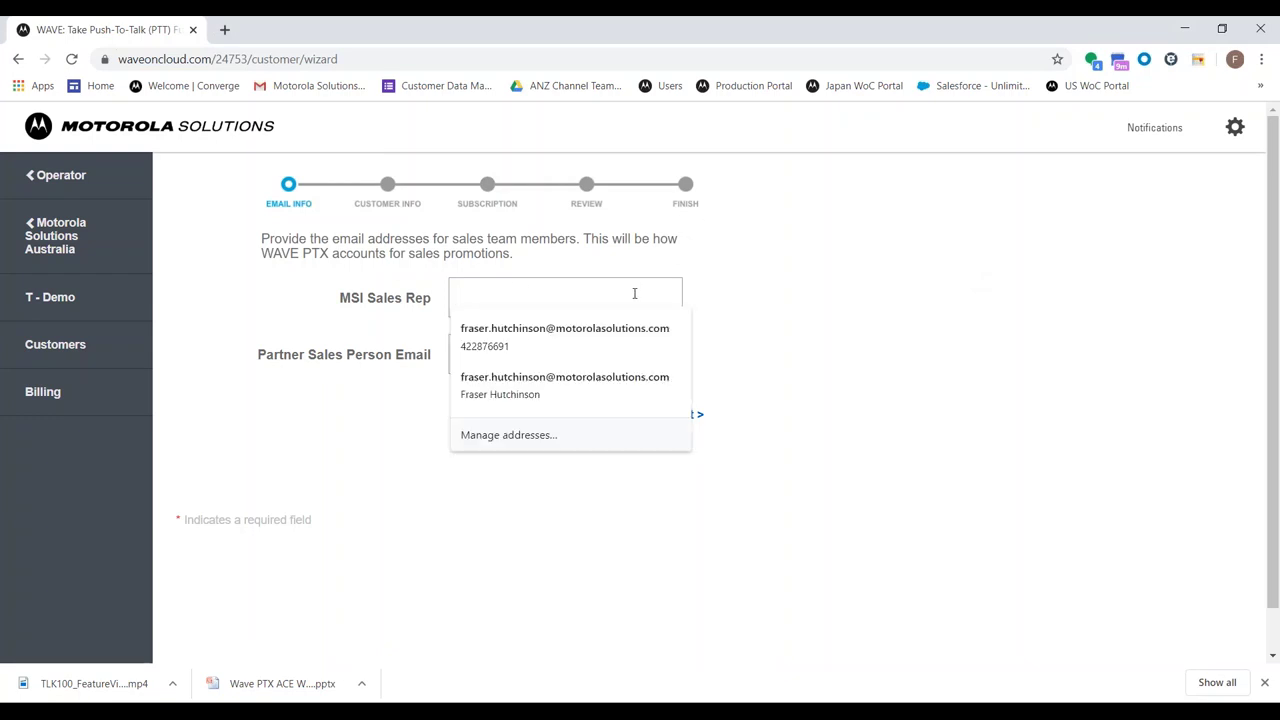
pyautogui.press('Tab')
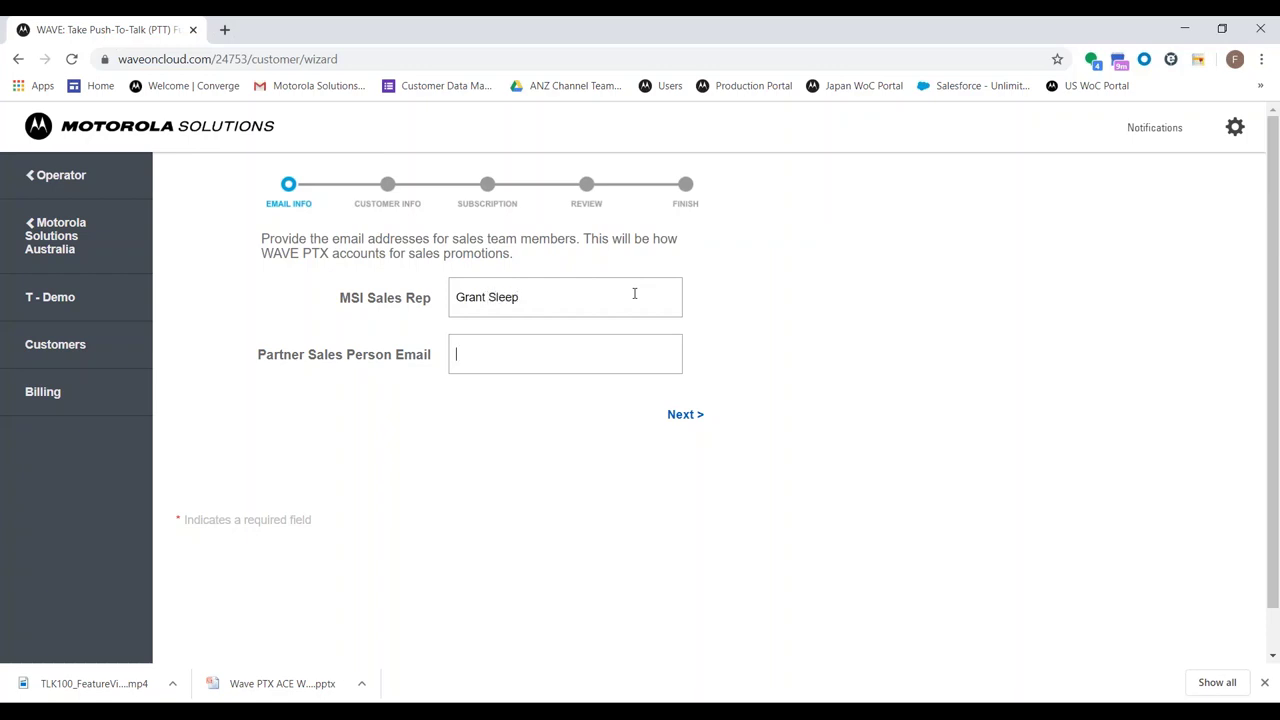
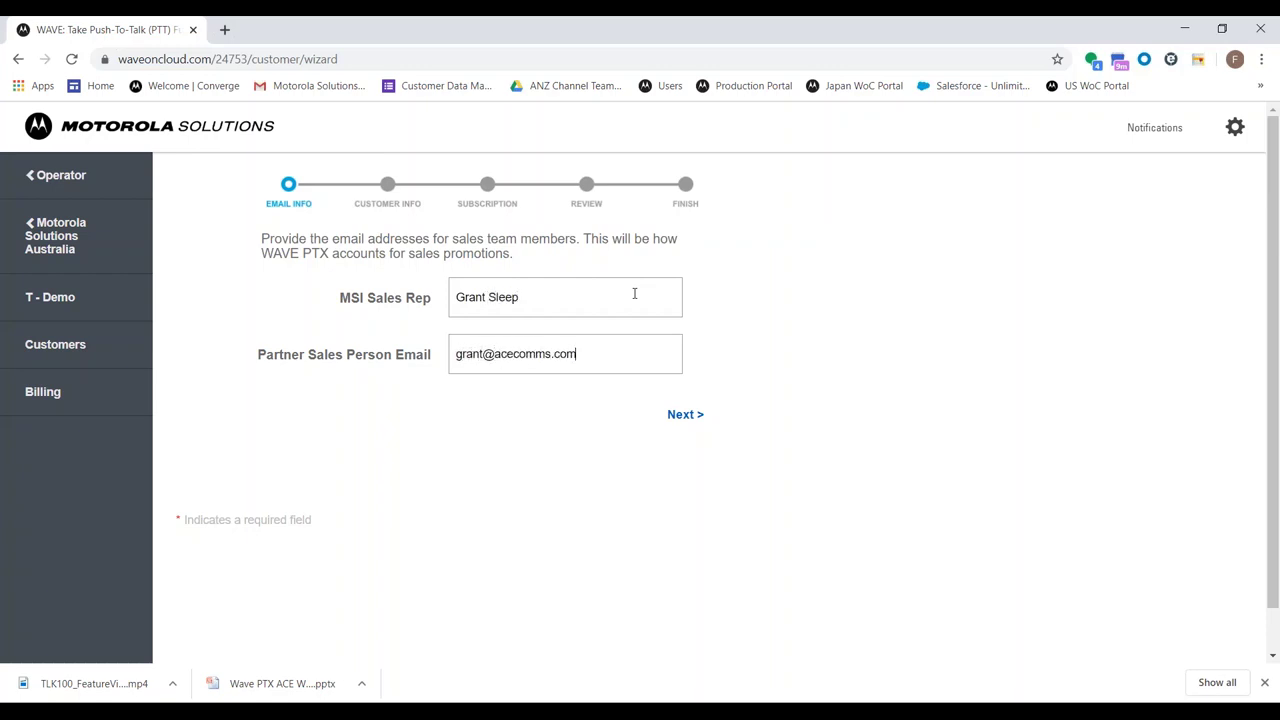
pyautogui.click(686, 414)
pyautogui.click(557, 289)
pyautogui.click(812, 221)
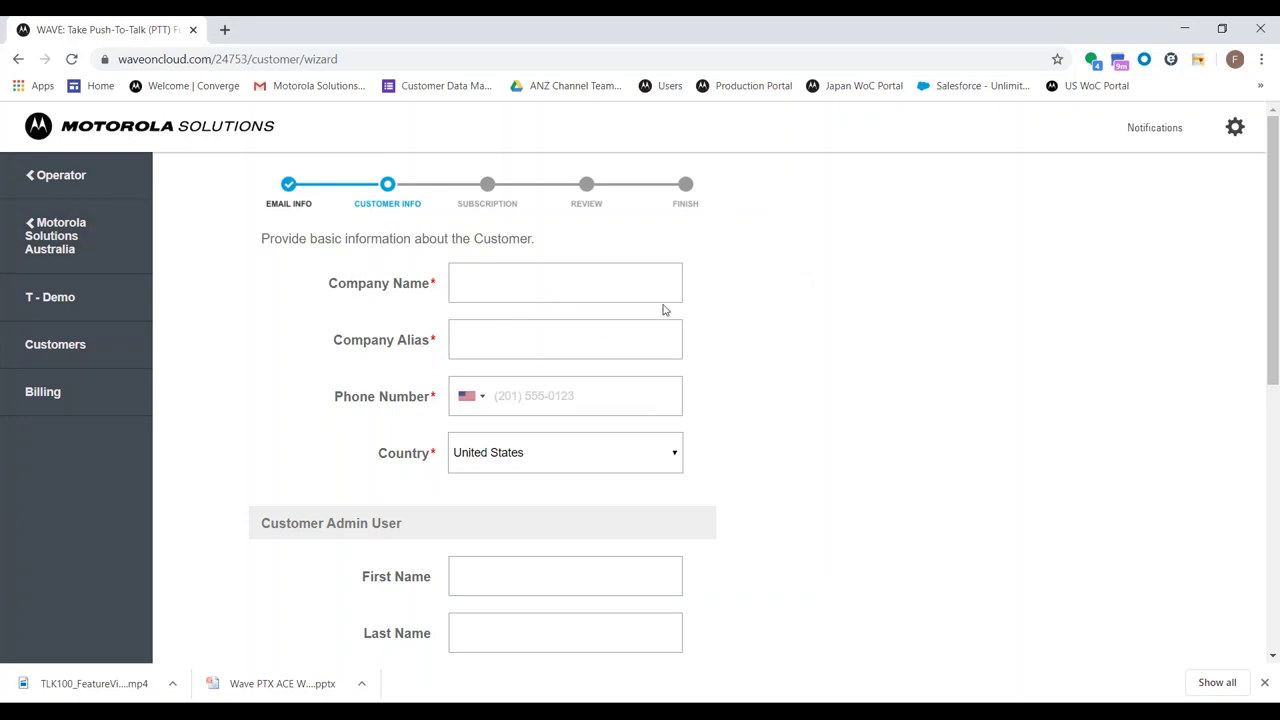
# Name the customer 'Customer 123' with alias C123456
pyautogui.click(560, 272)
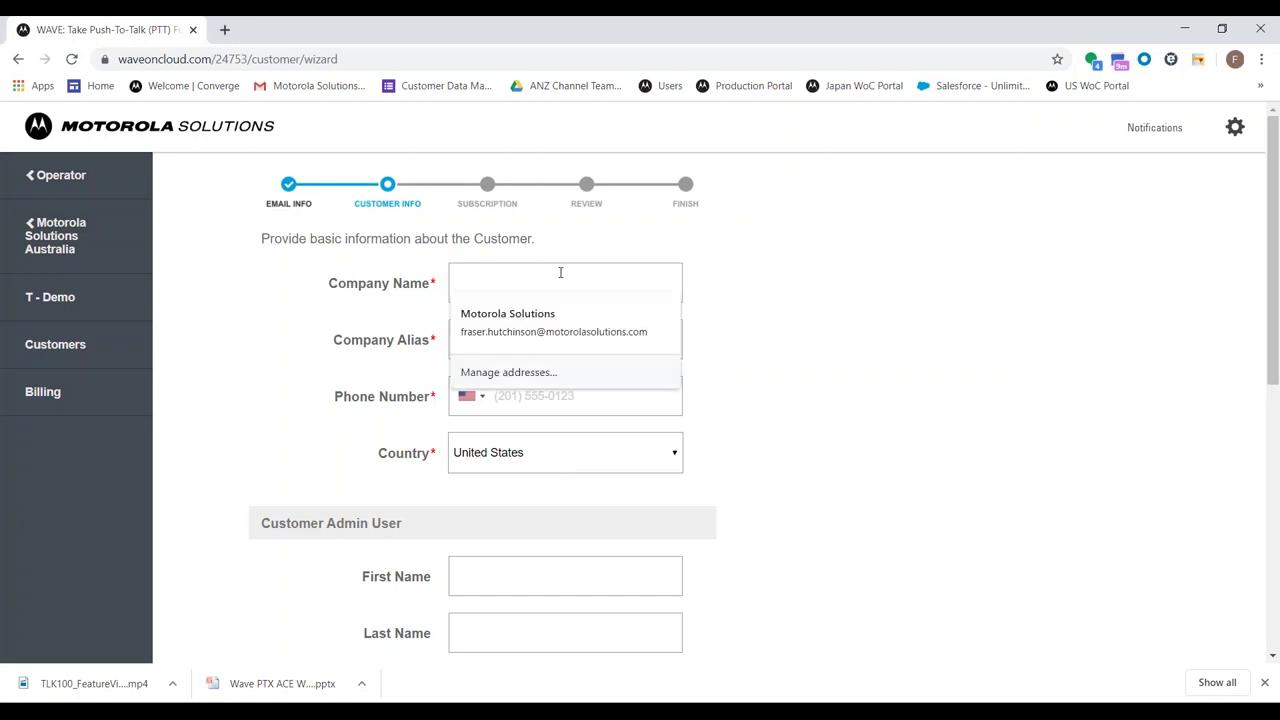
pyautogui.write('D')
pyautogui.press('BackSpace')
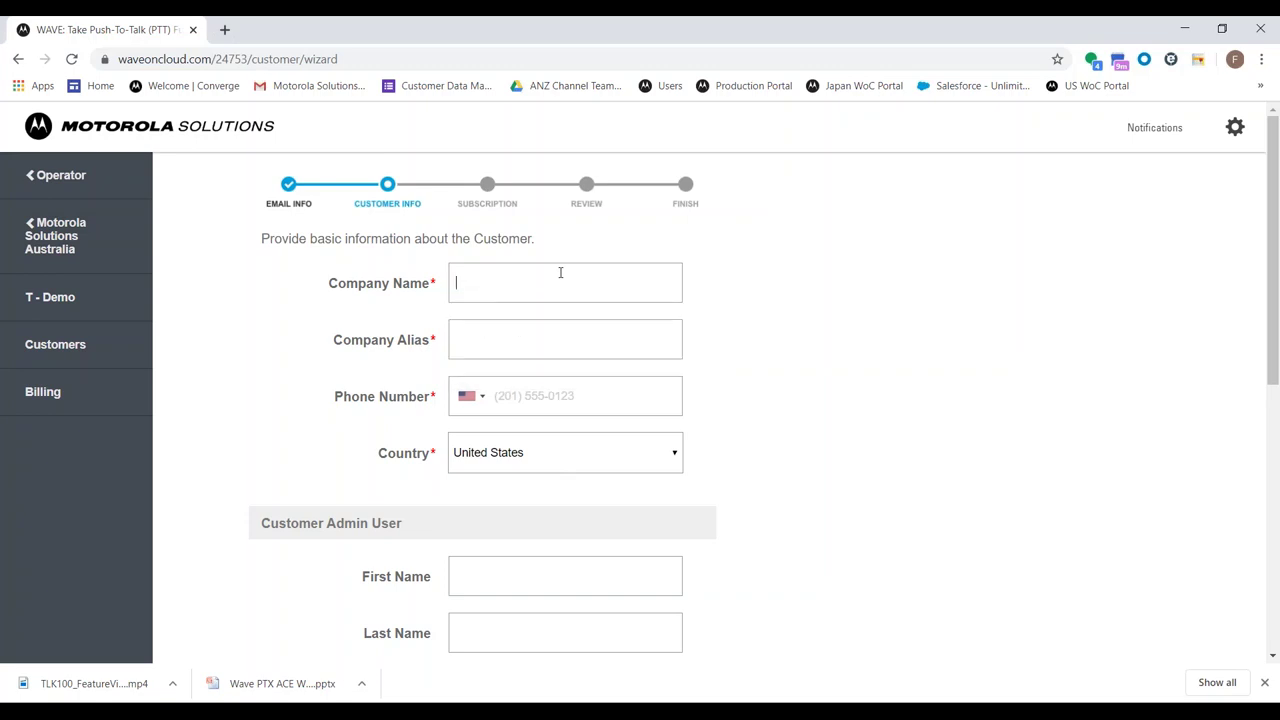
pyautogui.write('Customer 123')
pyautogui.press('Tab')
pyautogui.write('C12')
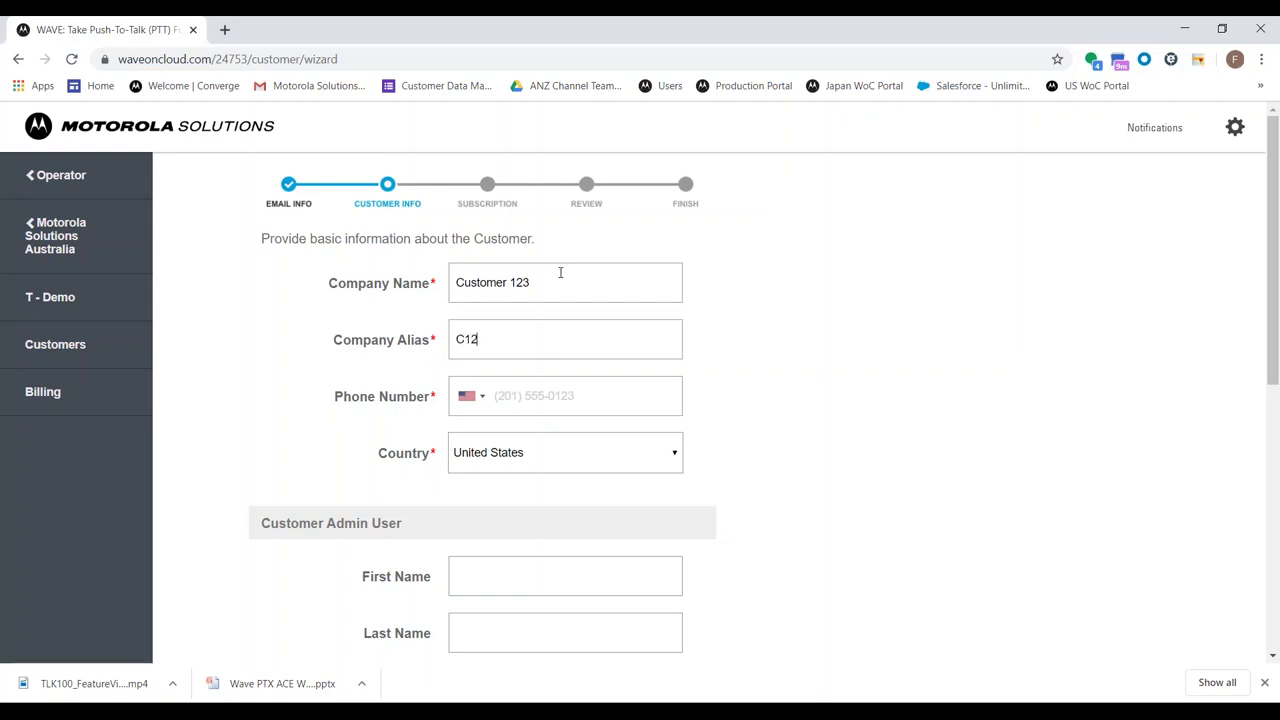
pyautogui.write('3456')
# Give the customer an Australian phone number and set Country to Australia
pyautogui.click(470, 401)
pyautogui.write('aus')
pyautogui.press('Return')
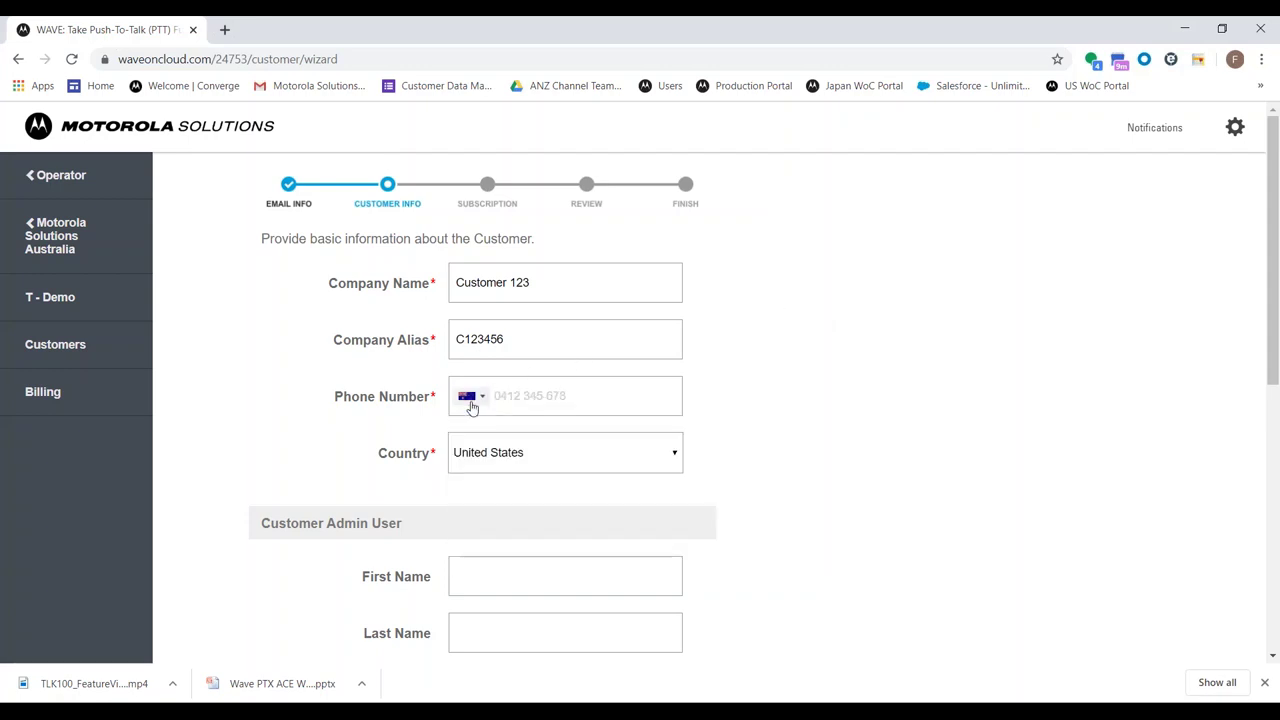
pyautogui.write('0400 000 000')
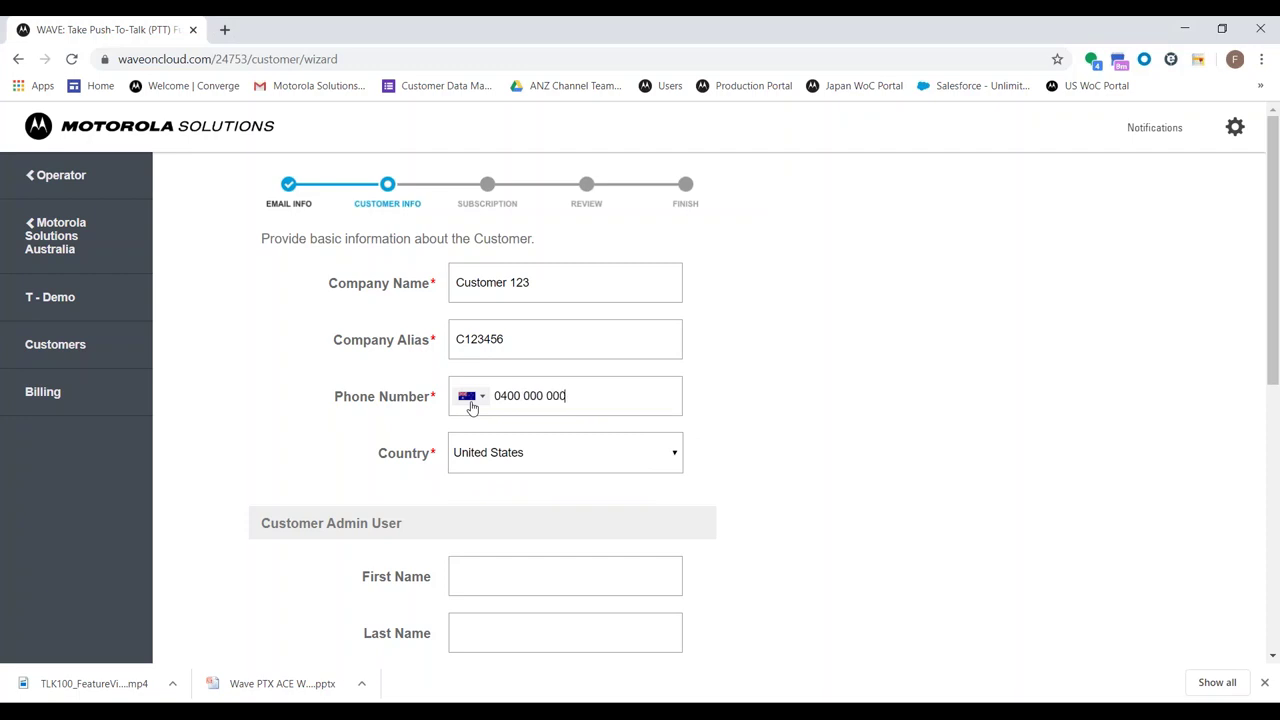
pyautogui.click(486, 437)
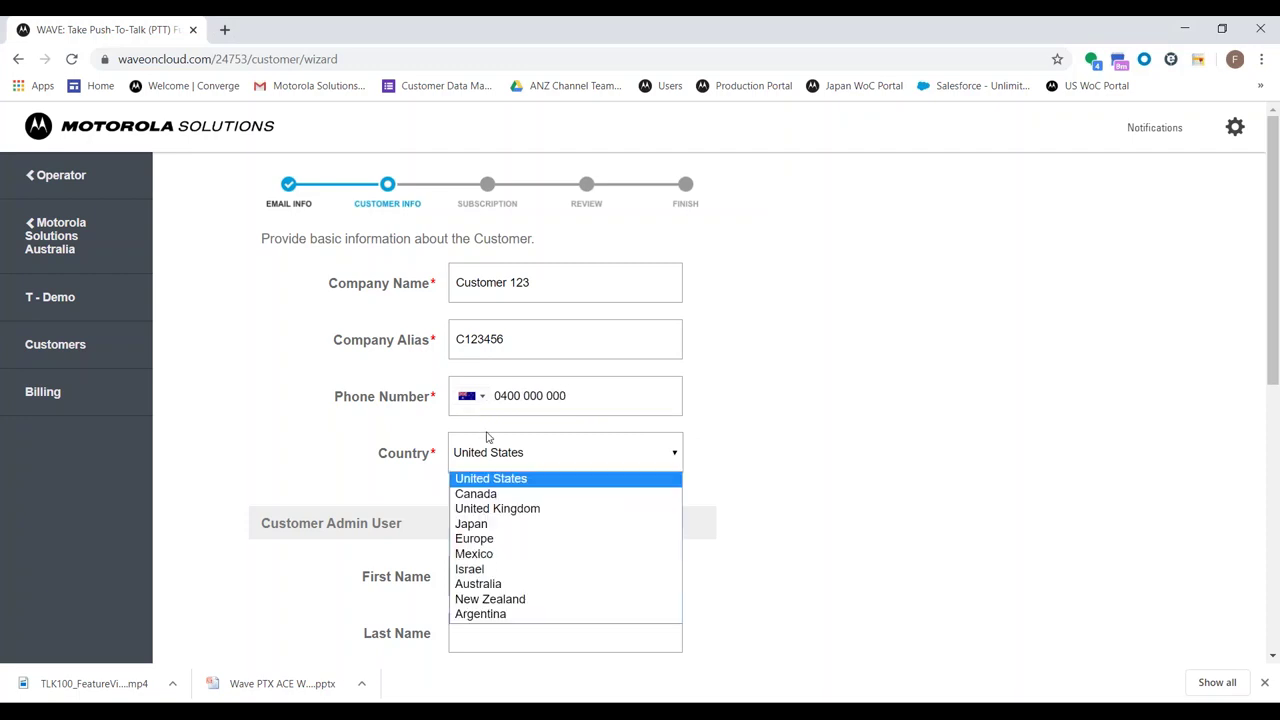
pyautogui.click(558, 584)
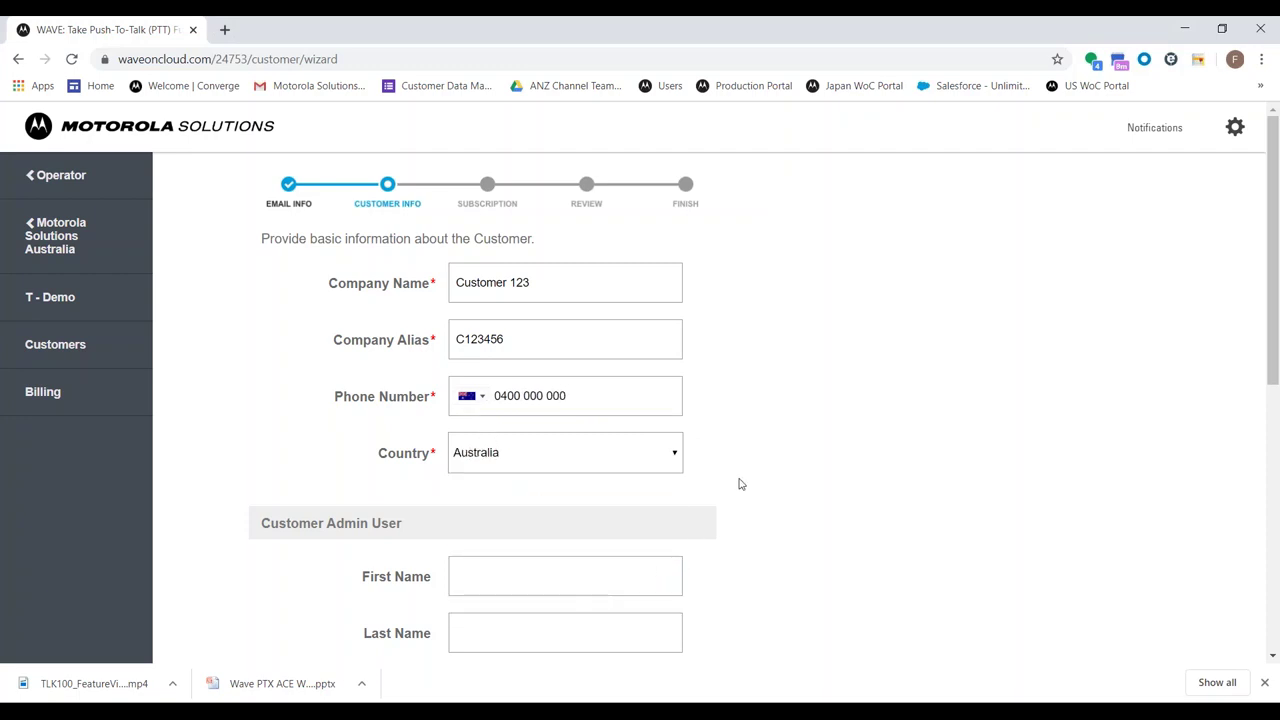
# Enter the admin user's e-mail address and name them 'Customer Admin'
pyautogui.scroll(-2, 810, 443)
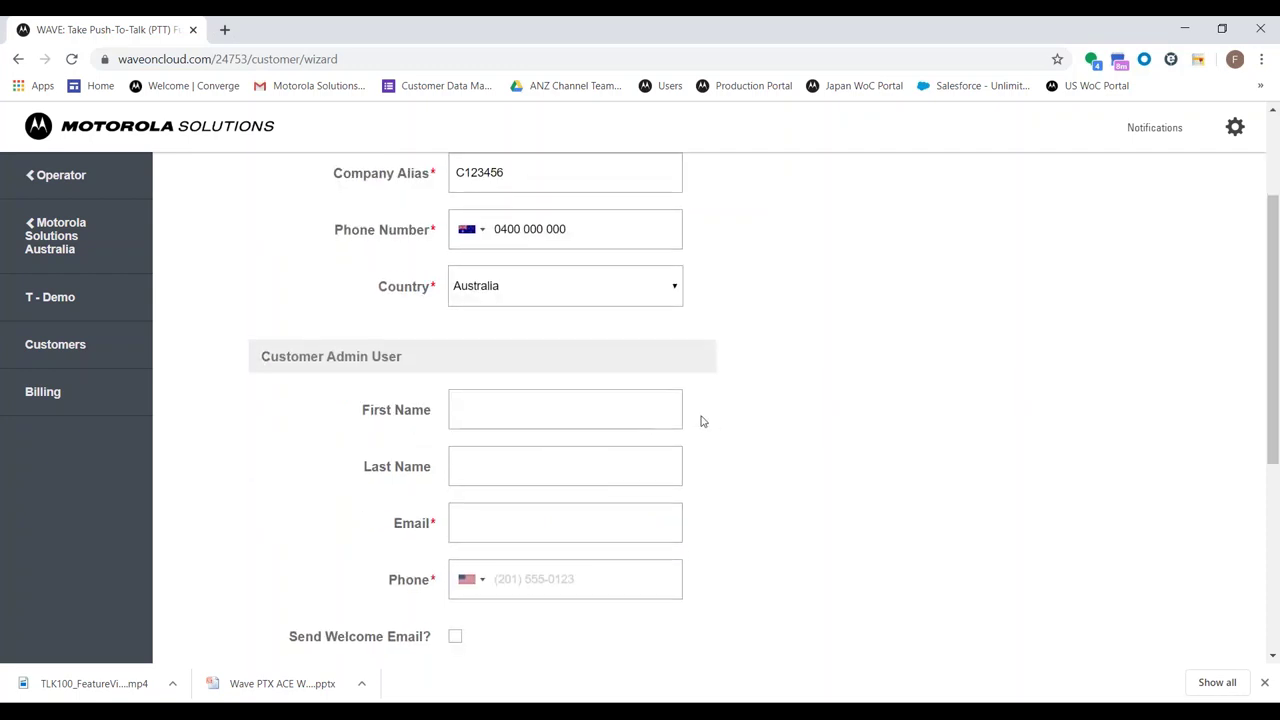
pyautogui.scroll(2, 703, 423)
pyautogui.scroll(-3, 703, 423)
pyautogui.scroll(2, 703, 423)
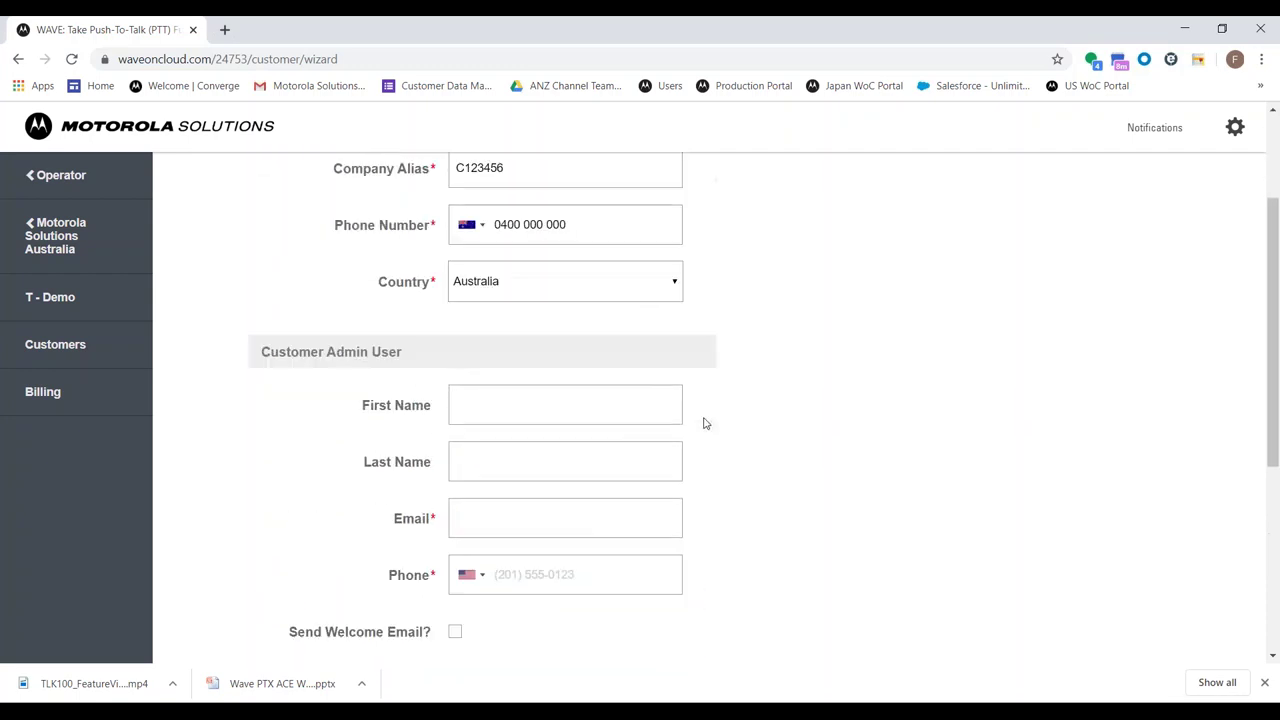
pyautogui.scroll(-1, 704, 419)
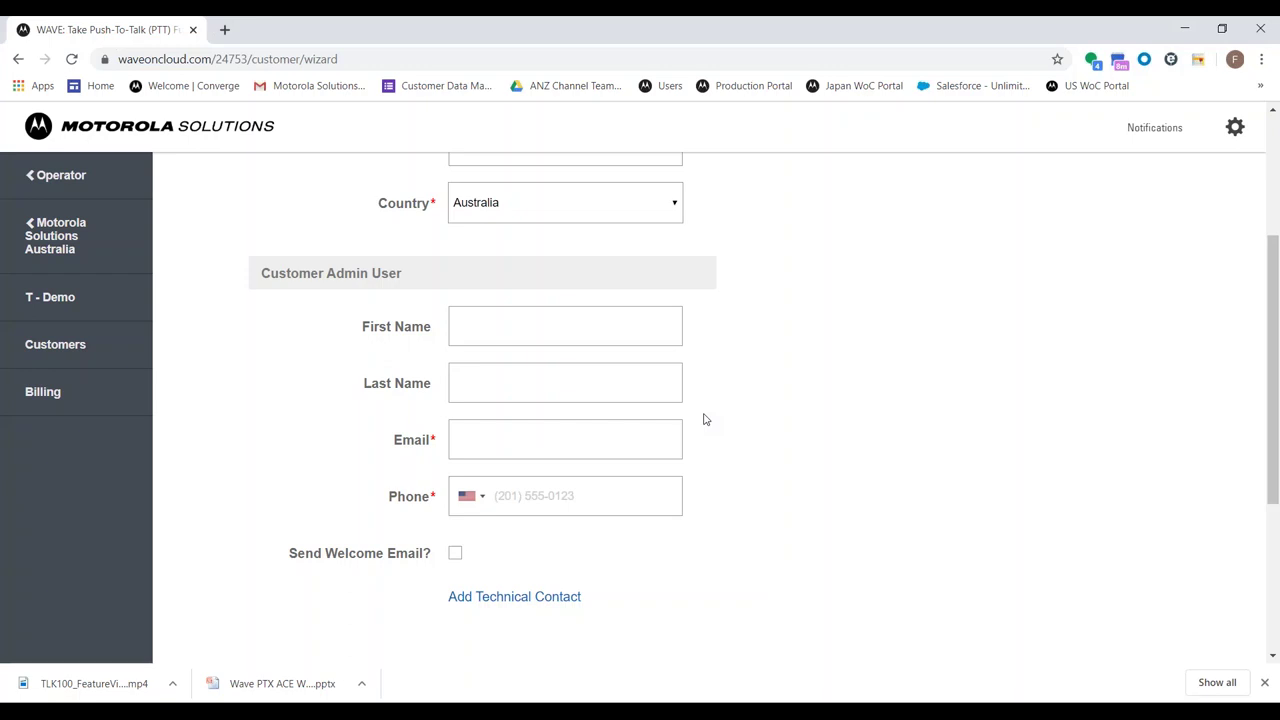
pyautogui.click(626, 447)
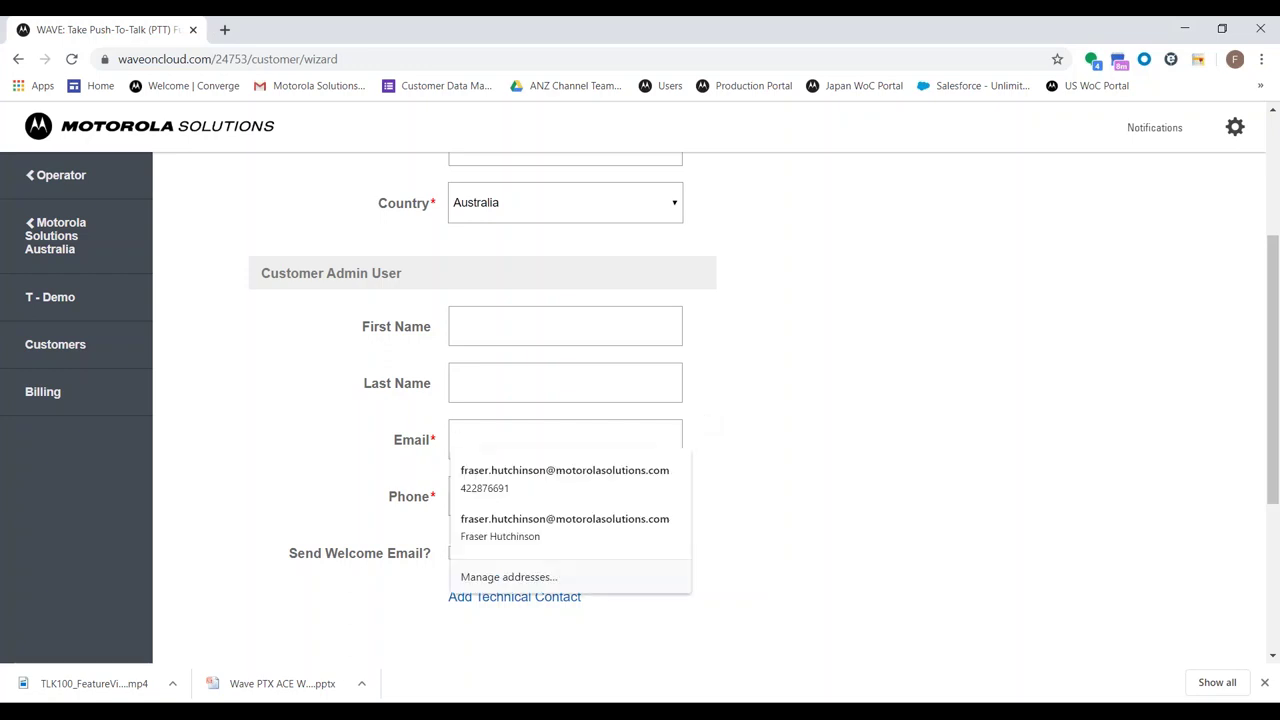
pyautogui.write('customer')
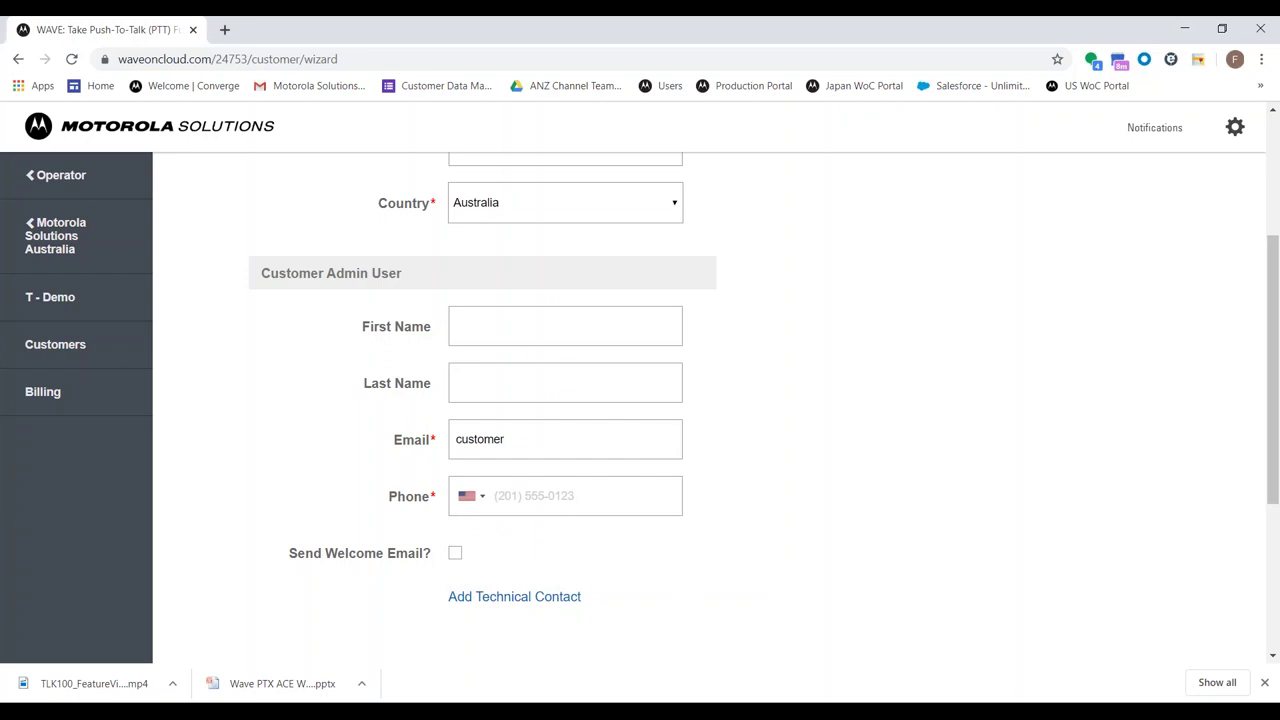
pyautogui.write('employee@customer.com')
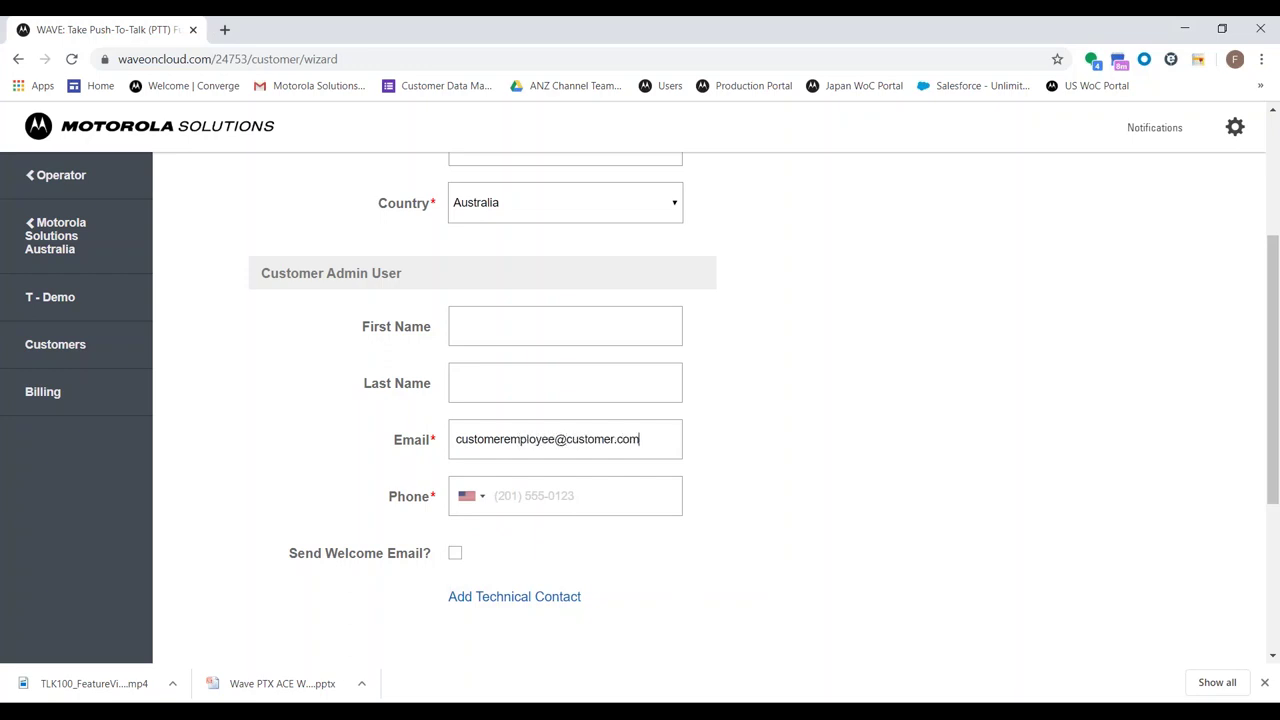
pyautogui.click(516, 324)
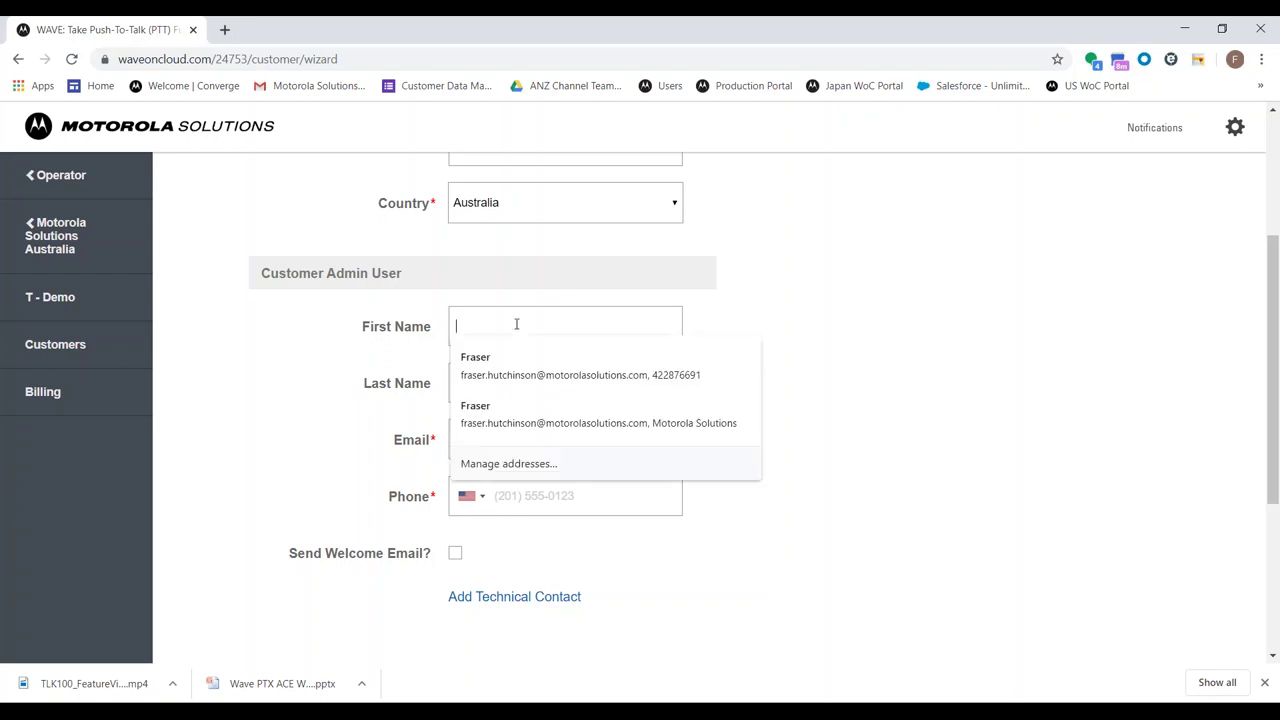
pyautogui.write('Customer')
pyautogui.press('Tab')
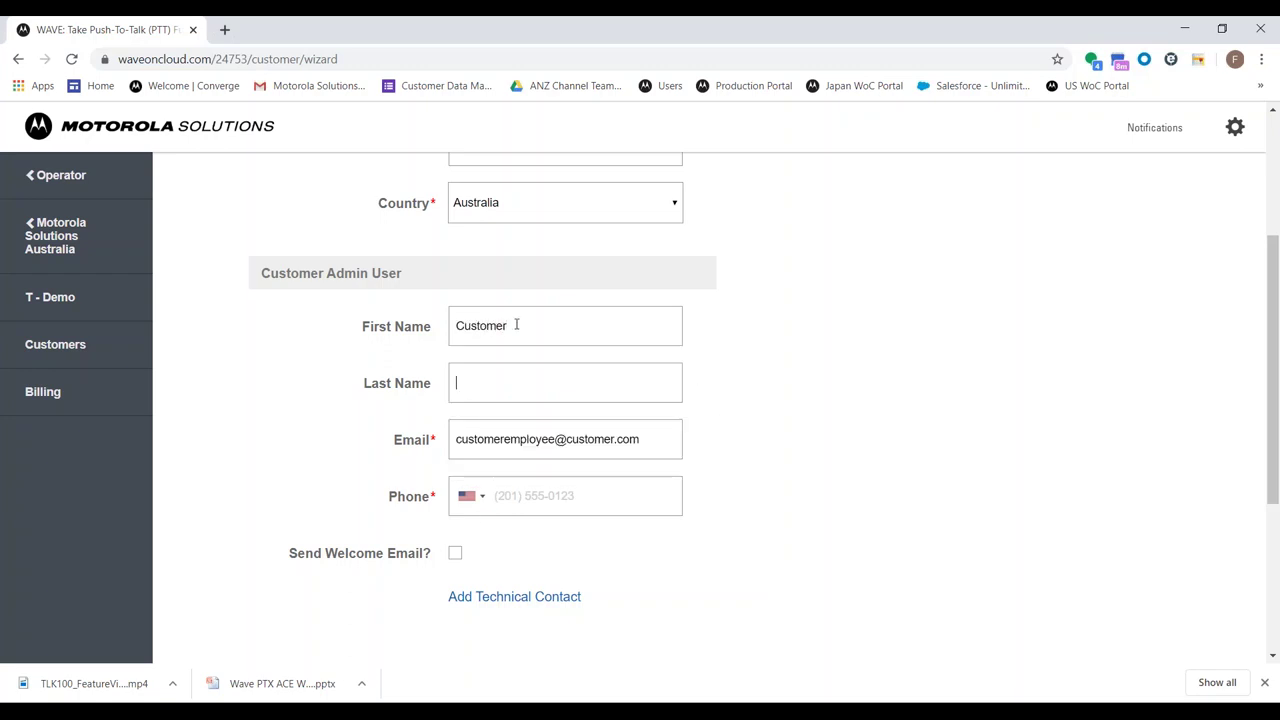
pyautogui.write('Admin')
# Give the admin an Australian phone number and proceed to the Subscription step
pyautogui.scroll(-1, 790, 432)
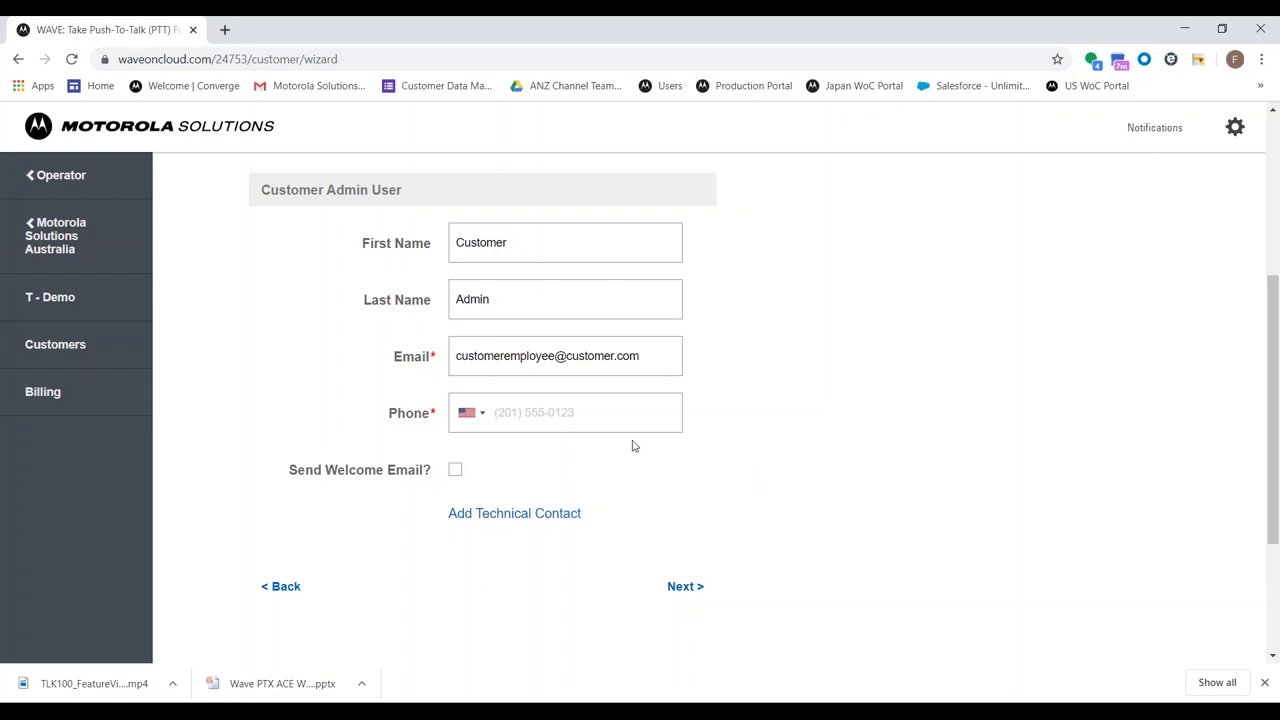
pyautogui.click(482, 414)
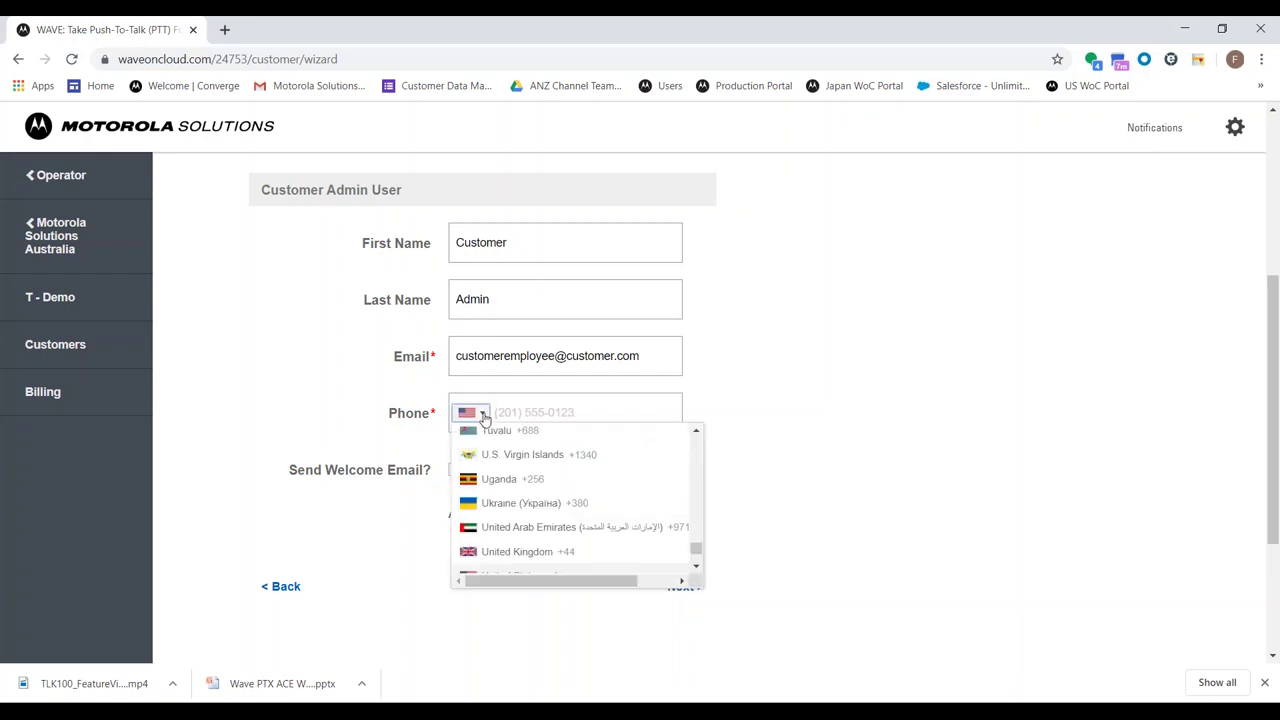
pyautogui.press('a')
pyautogui.press('u')
pyautogui.press('Return')
pyautogui.write('0400 000 001')
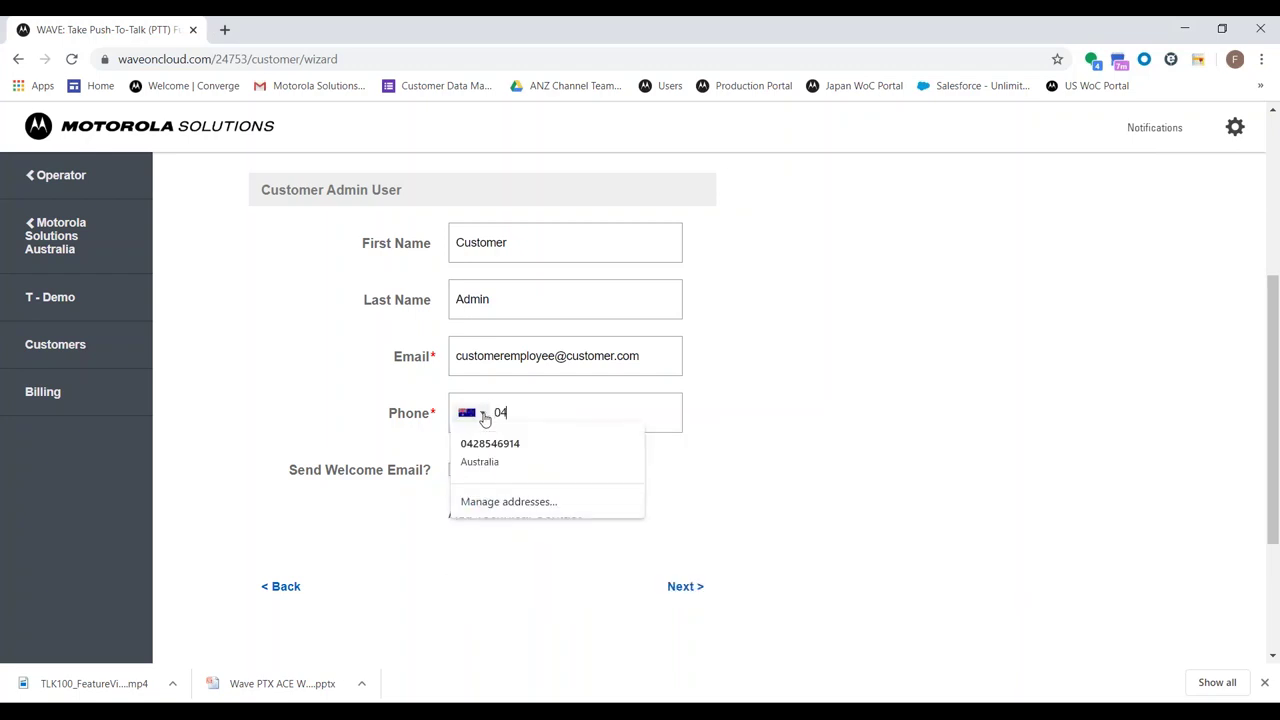
pyautogui.click(679, 585)
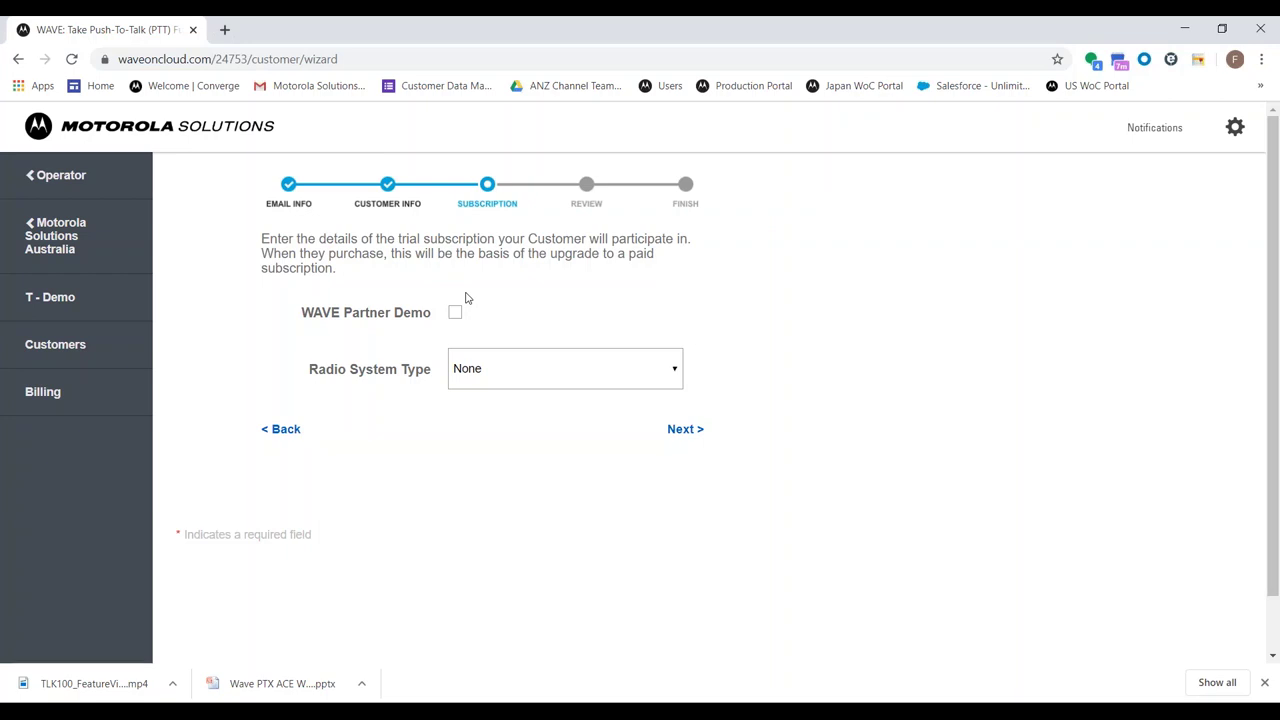
# Review the Radio System Type options and leave it set to None
pyautogui.click(543, 377)
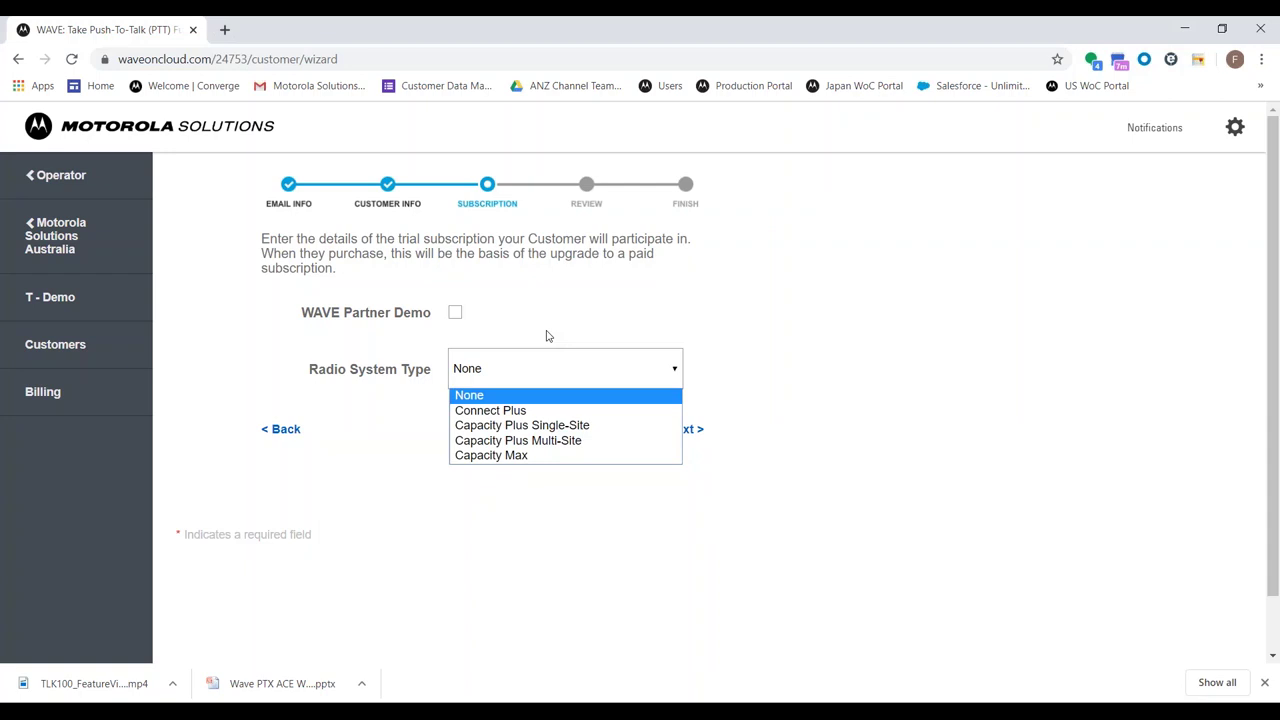
pyautogui.click(546, 336)
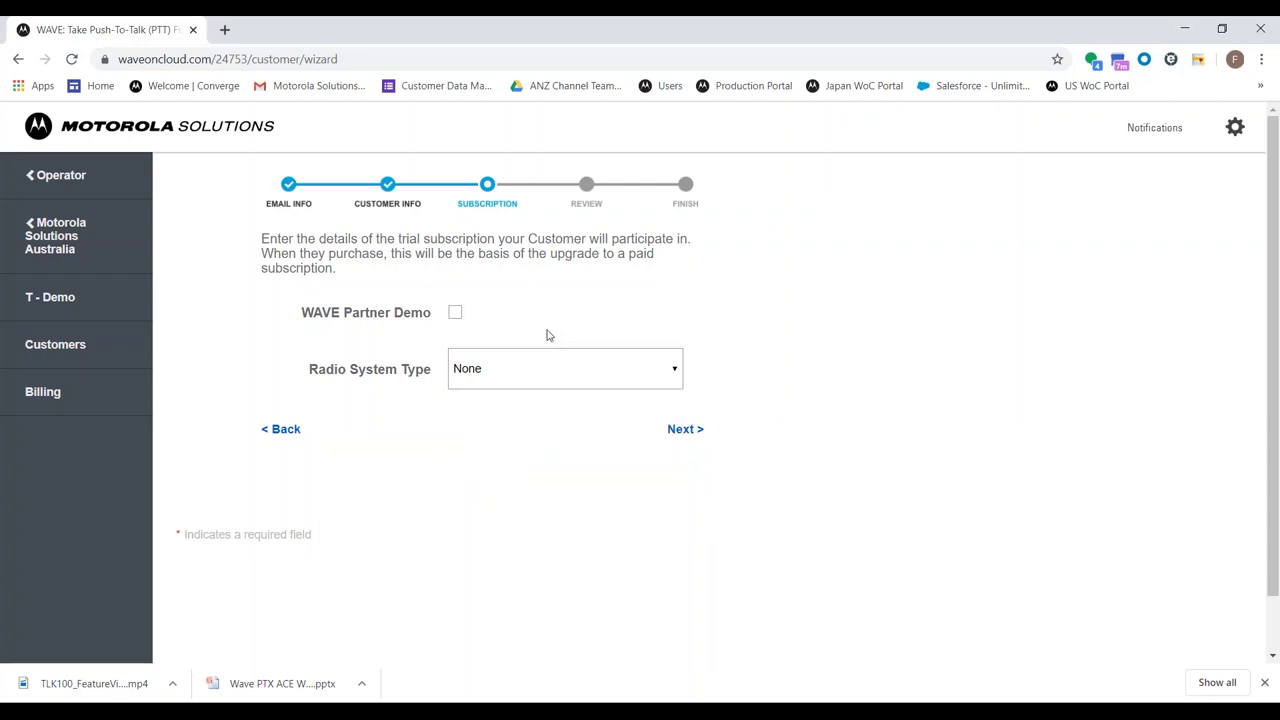
# Advance to the Review step, check the summary, and save Customer 123
pyautogui.click(685, 429)
pyautogui.scroll(-3, 684, 432)
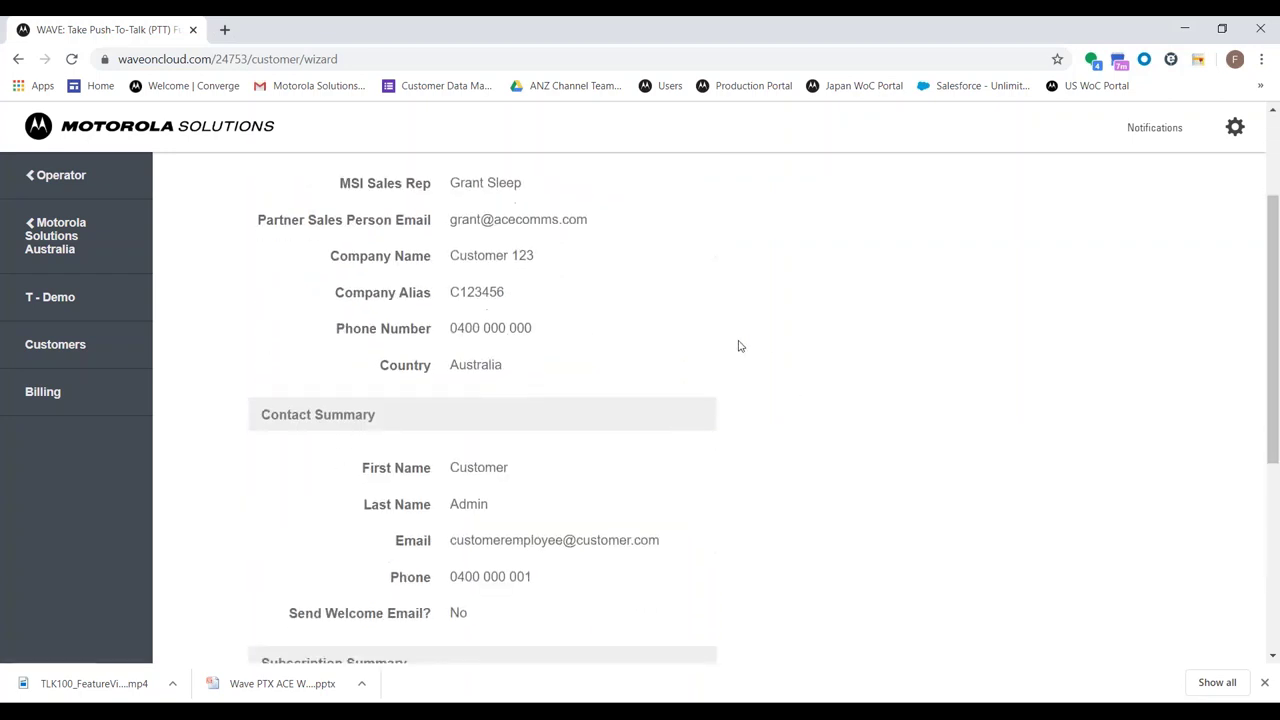
pyautogui.scroll(3, 476, 288)
pyautogui.scroll(-5, 476, 288)
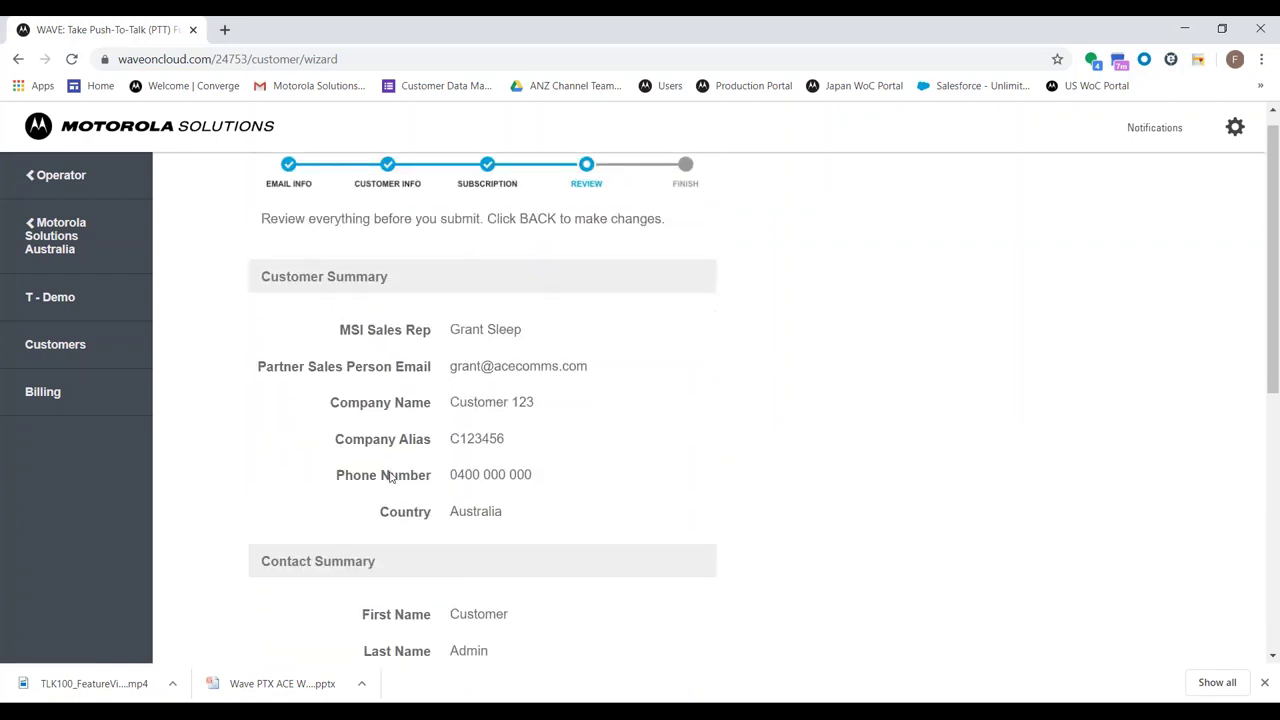
pyautogui.click(662, 497)
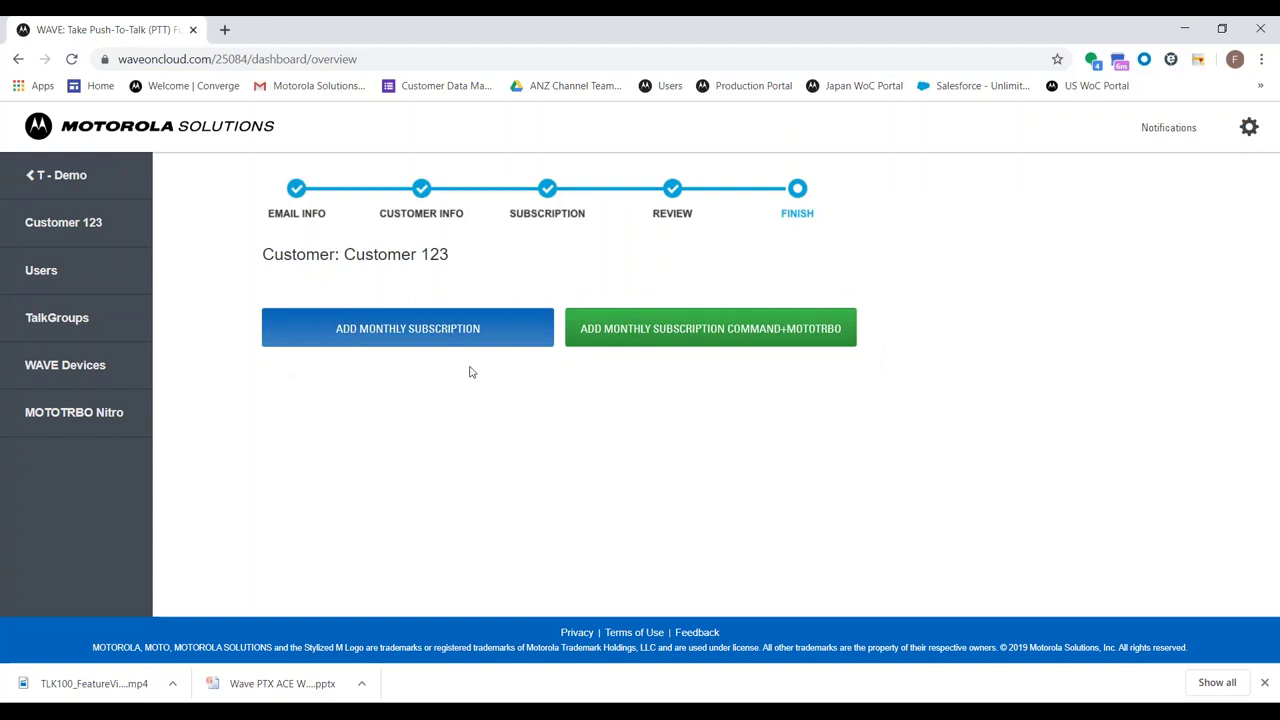
# Start a monthly subscription for Customer 123 and look over the plan page
pyautogui.click(440, 322)
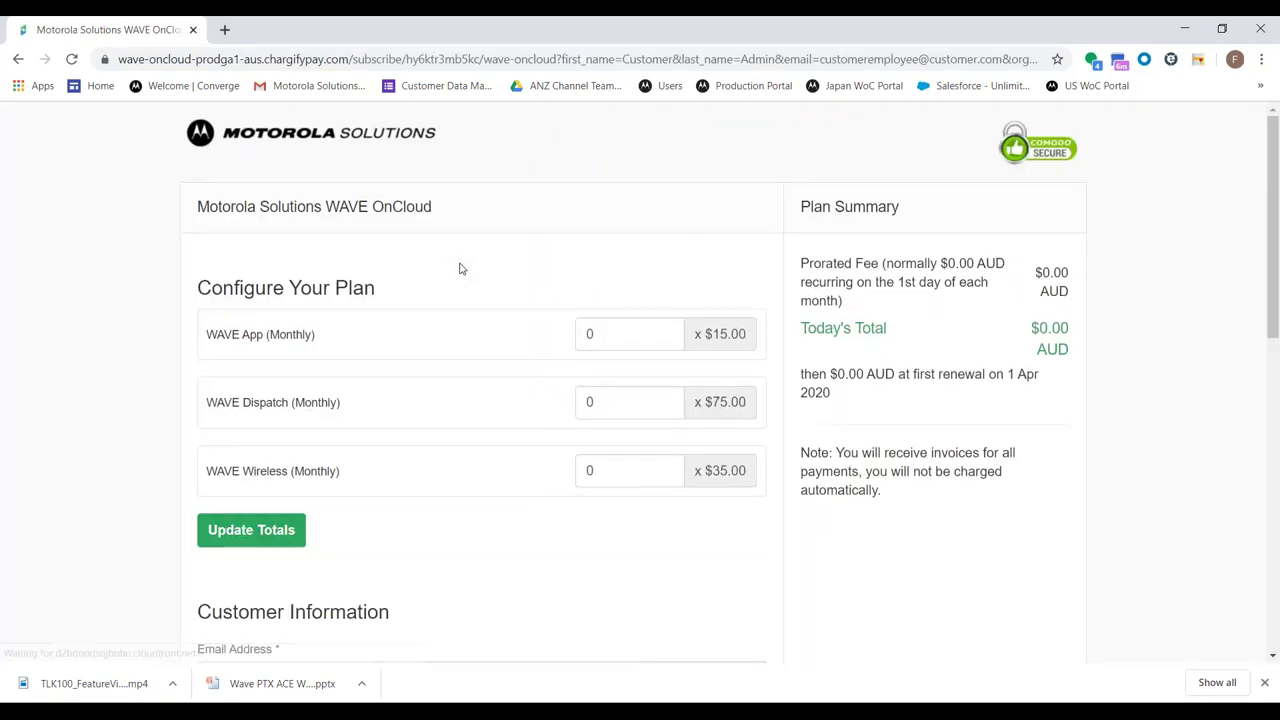
pyautogui.scroll(-5, 461, 268)
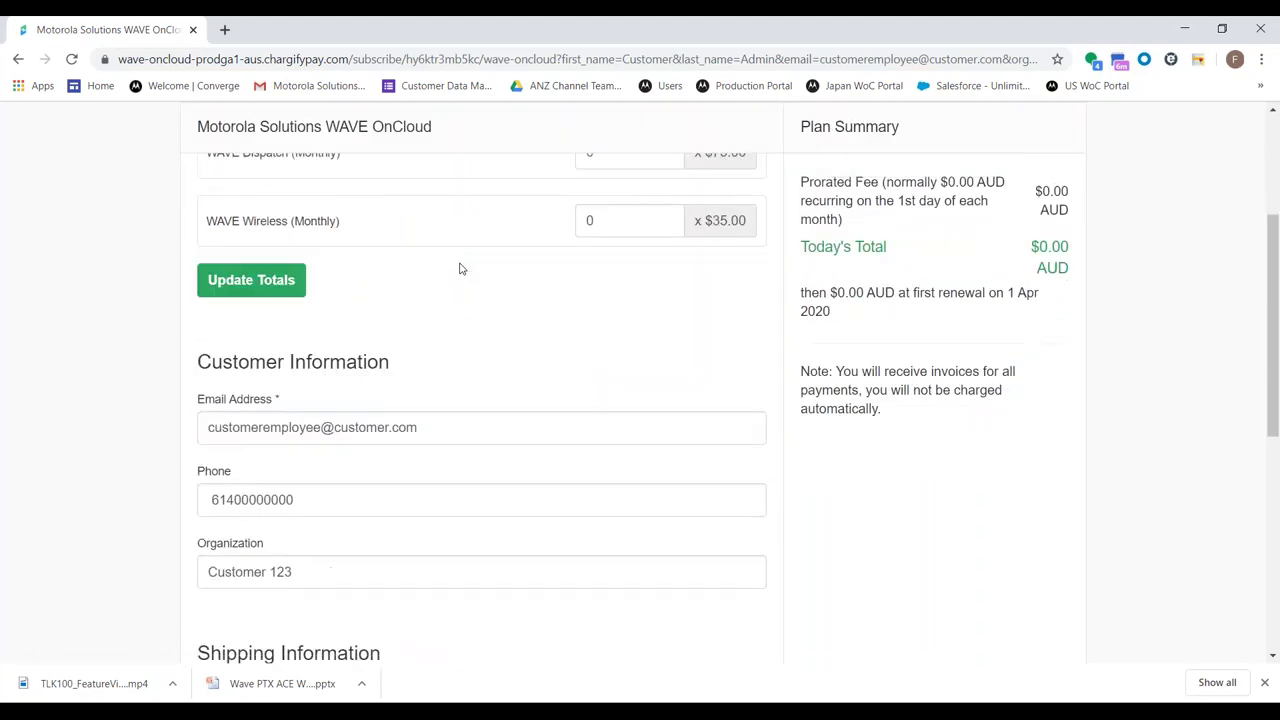
pyautogui.scroll(-2, 461, 264)
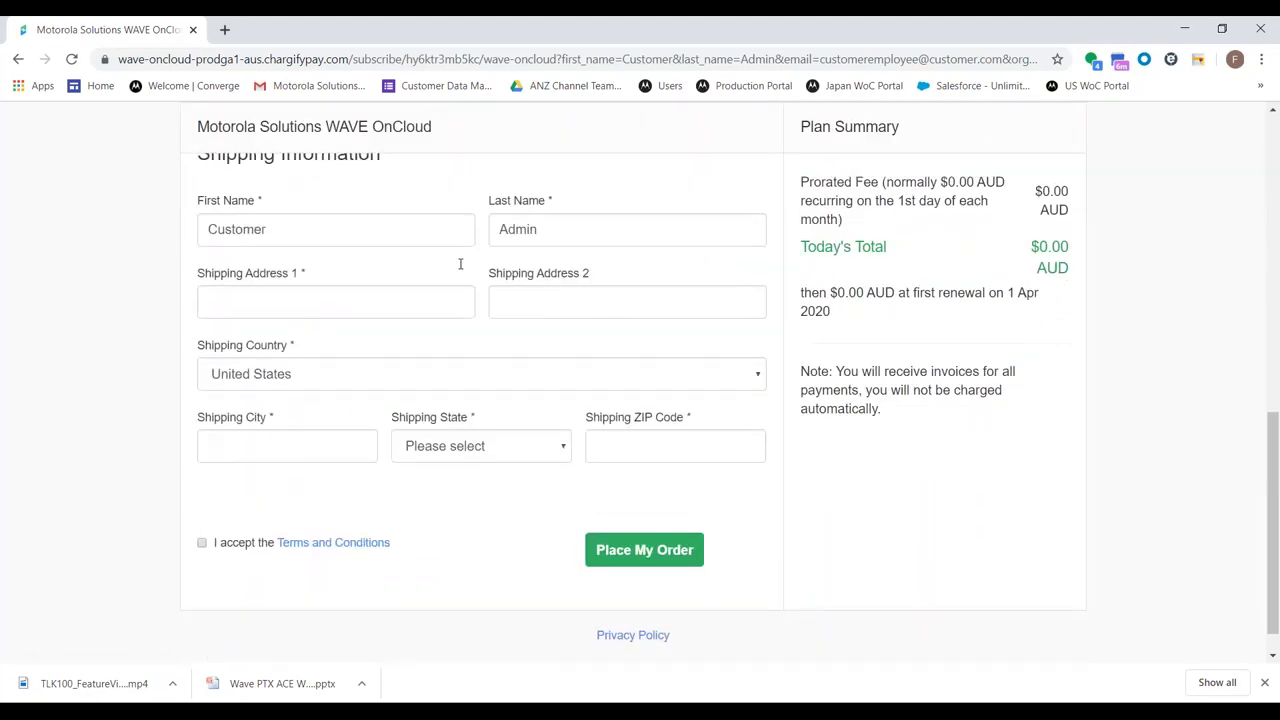
pyautogui.scroll(2, 461, 264)
pyautogui.scroll(4, 481, 400)
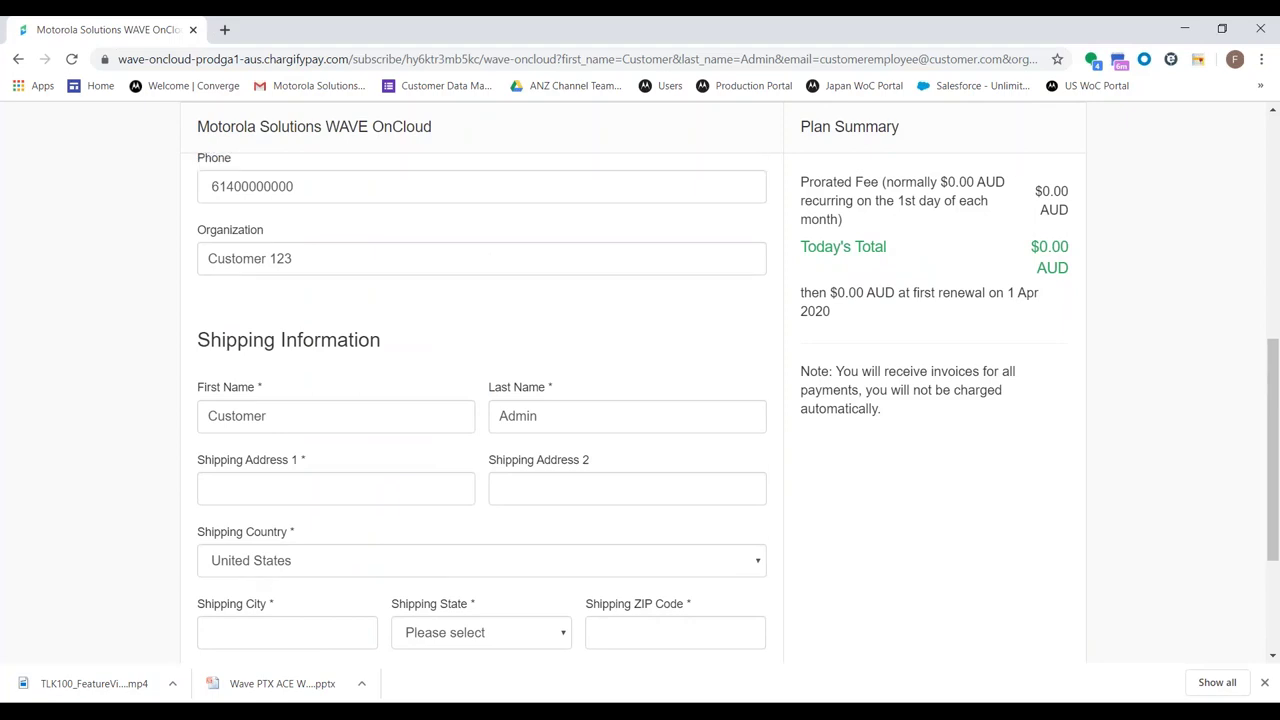
pyautogui.scroll(3, 466, 274)
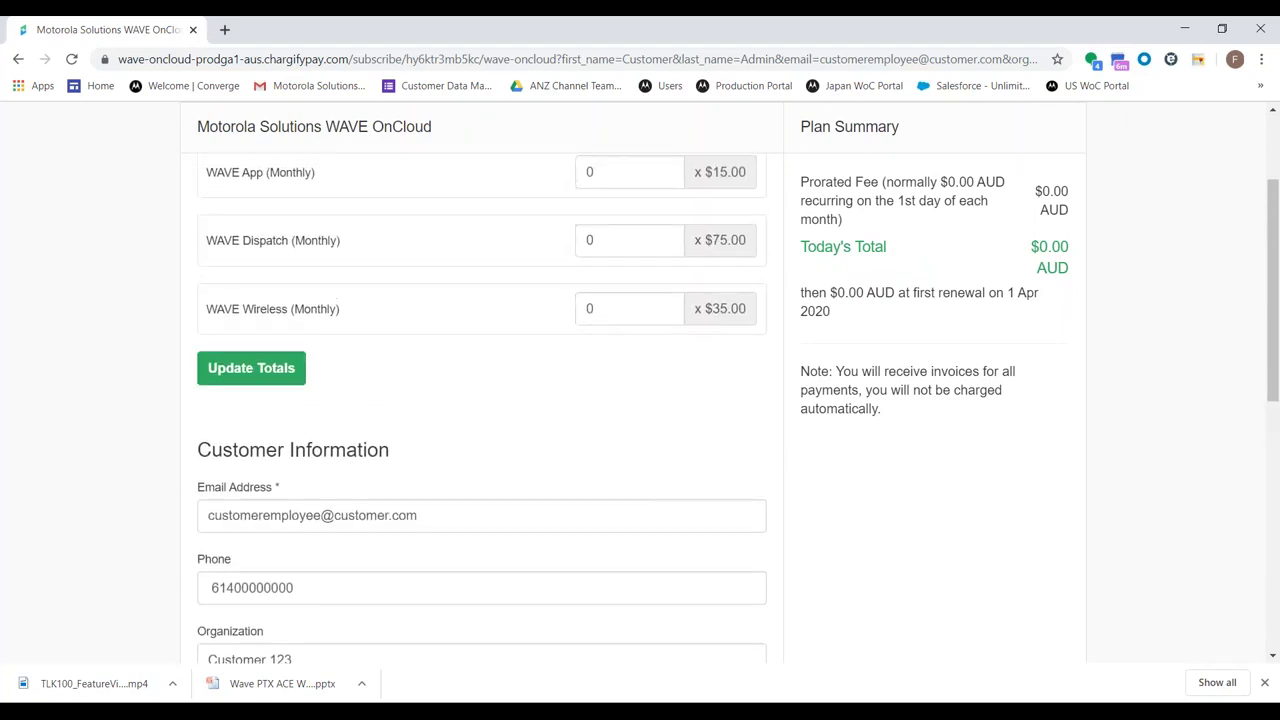
# Set WAVE App, Dispatch and Wireless quantities to 5 each and update the totals
pyautogui.click(626, 334)
pyautogui.doubleClick(590, 334)
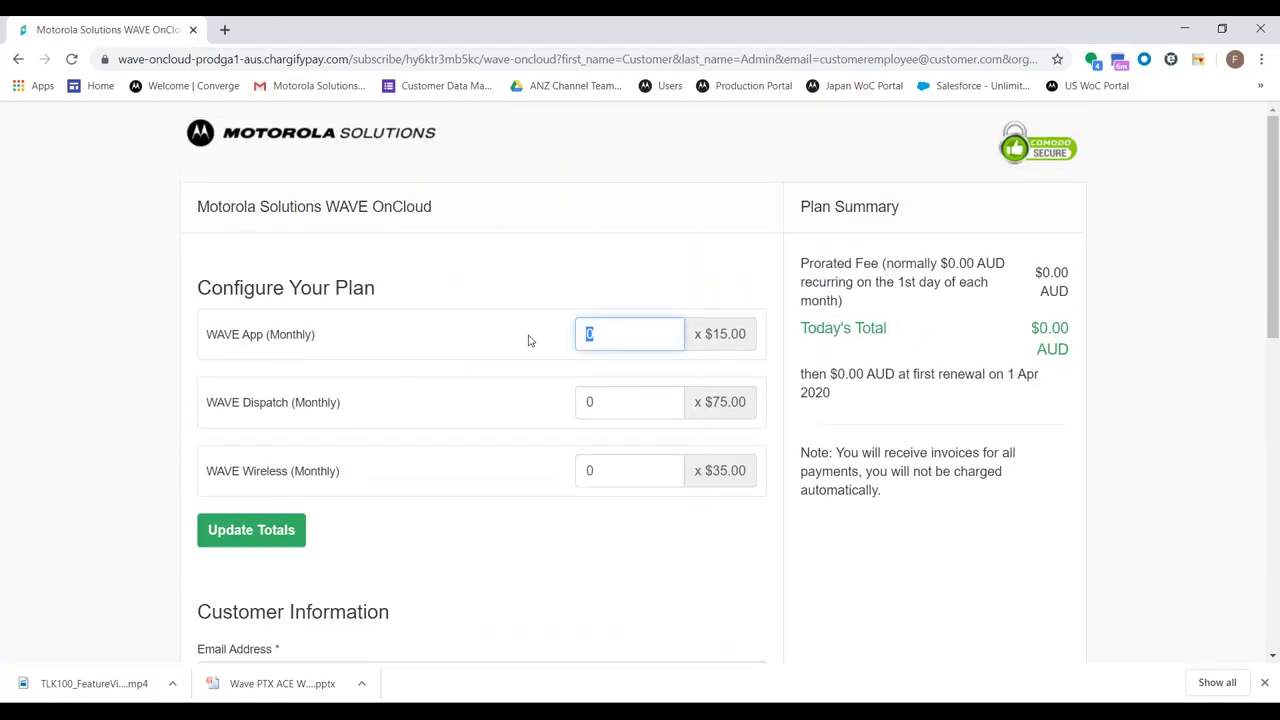
pyautogui.write('5')
pyautogui.click(595, 402)
pyautogui.doubleClick(595, 402)
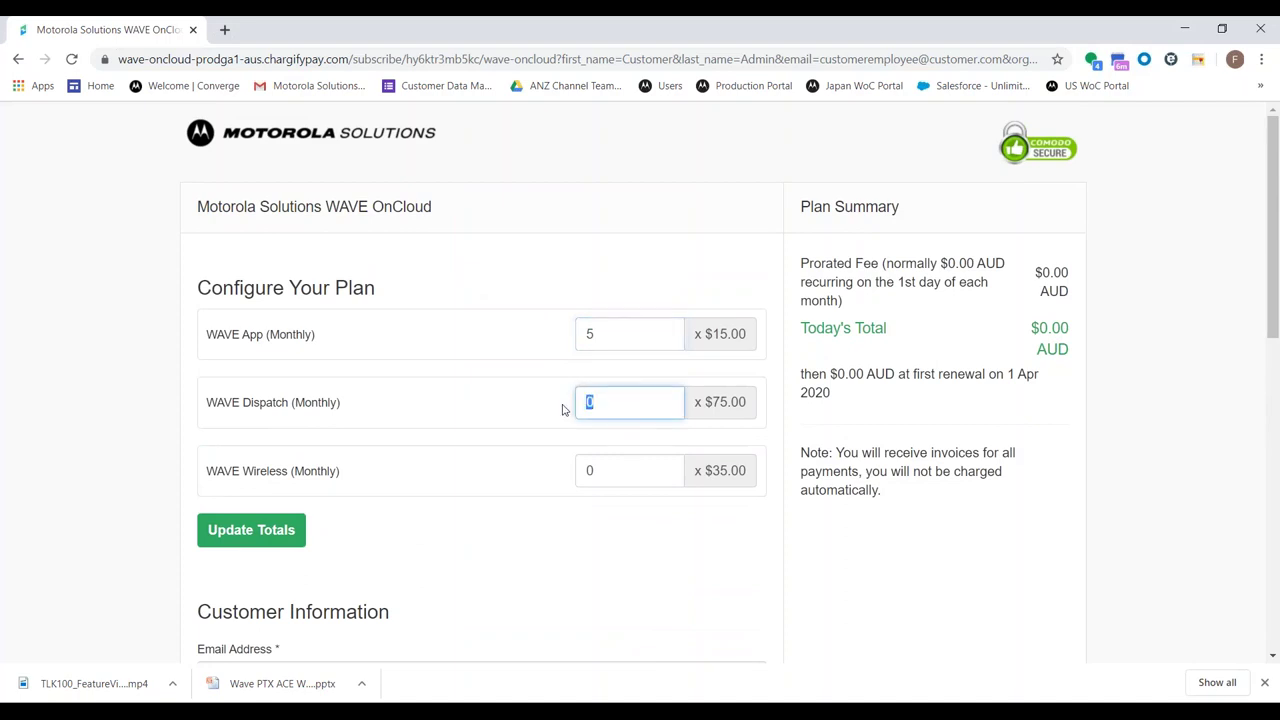
pyautogui.write('5')
pyautogui.click(619, 466)
pyautogui.doubleClick(604, 464)
pyautogui.write('5')
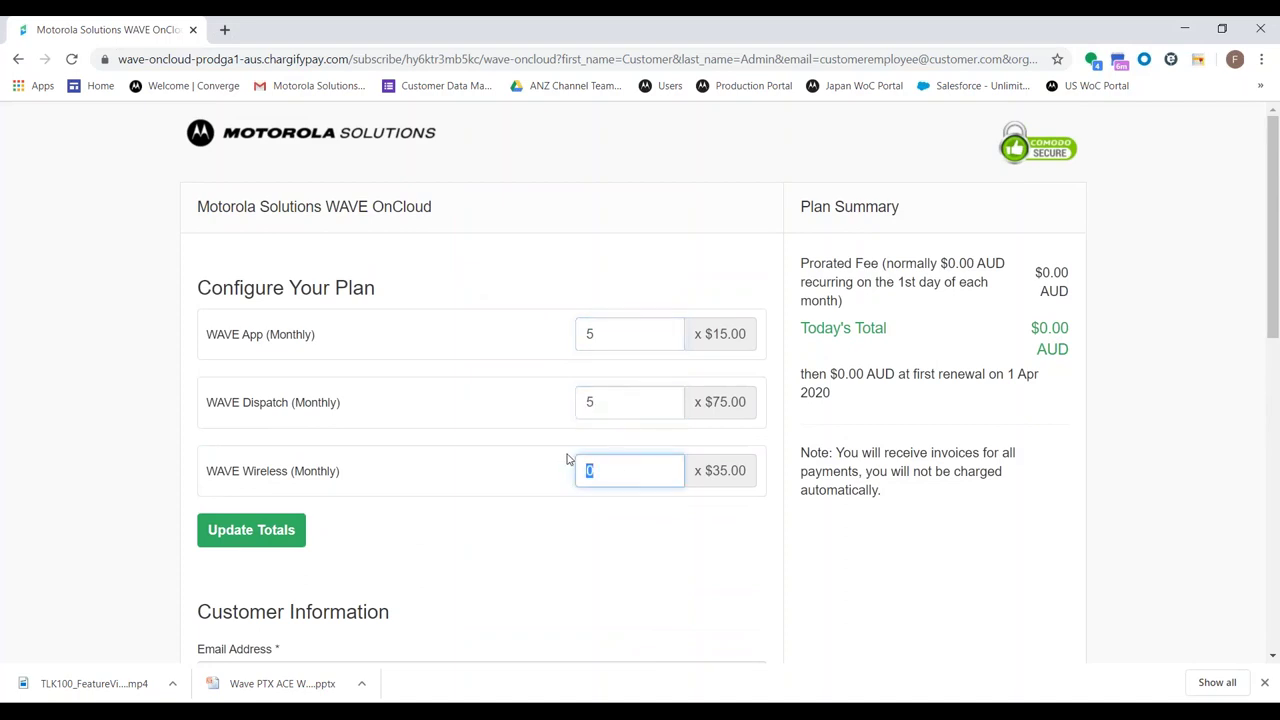
pyautogui.click(474, 381)
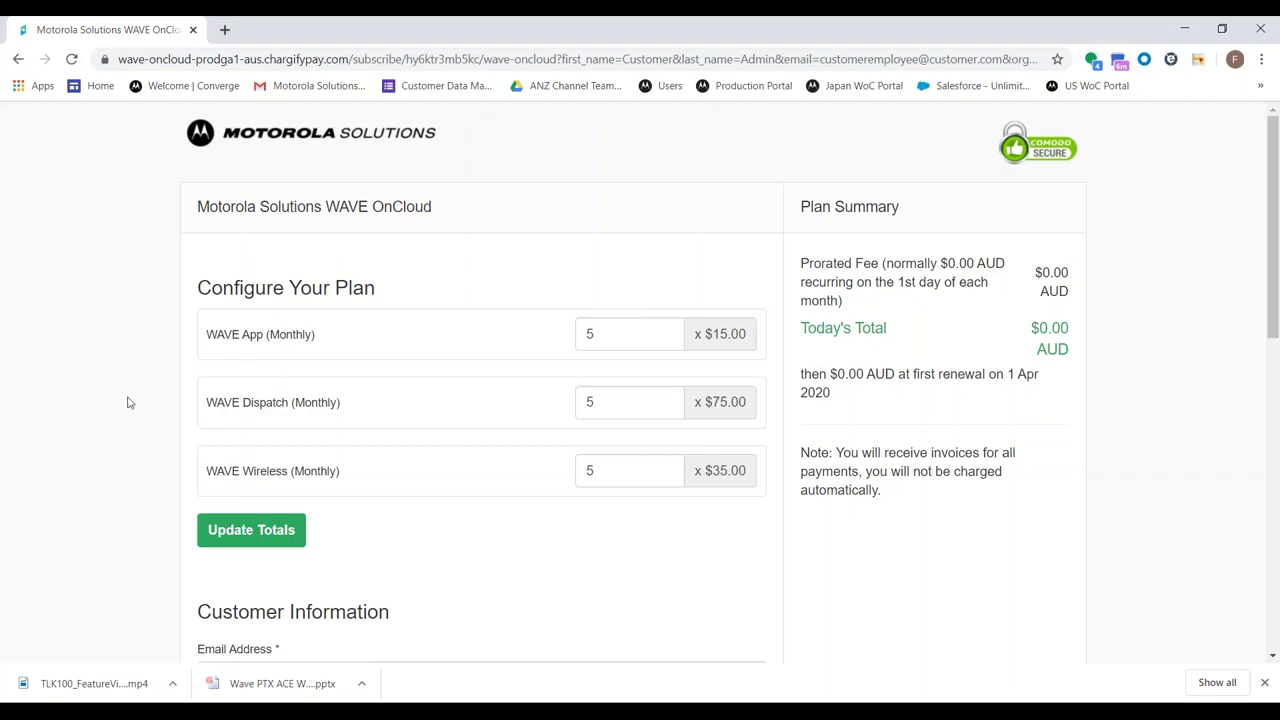
pyautogui.click(268, 549)
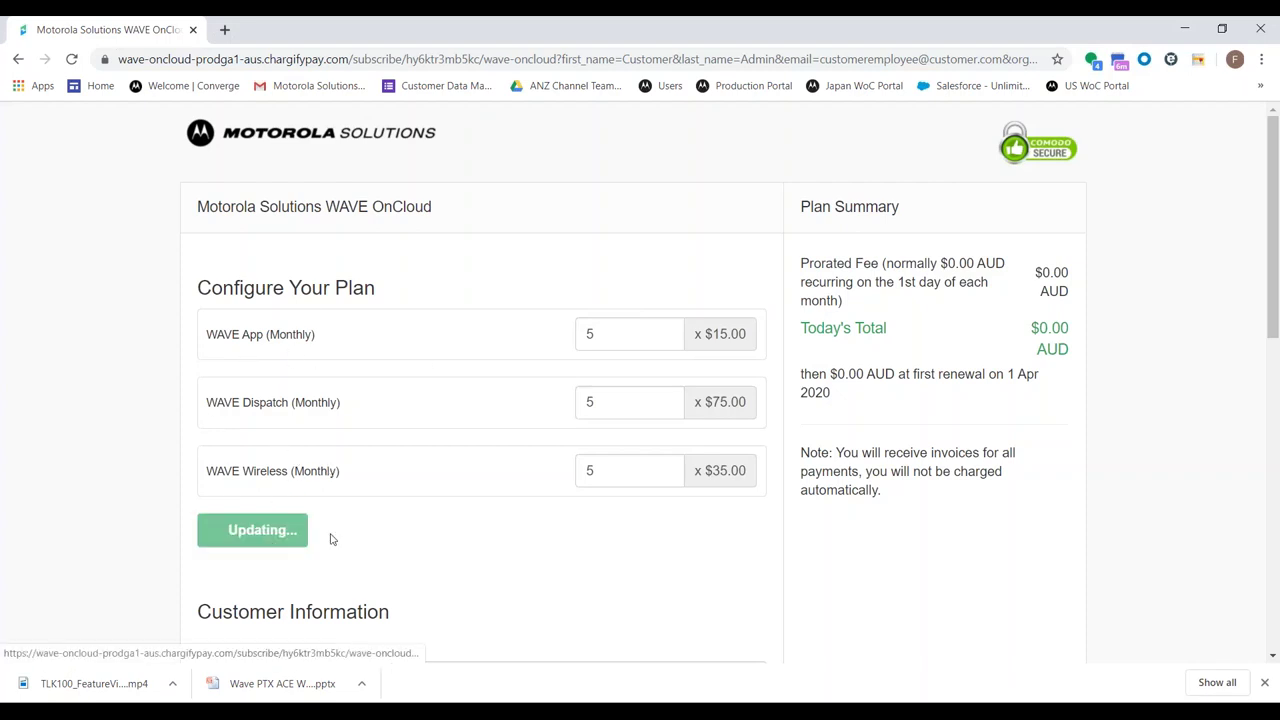
# Point out the $625.00 AUD first-renewal note below the totals
pyautogui.scroll(-1, 1060, 260)
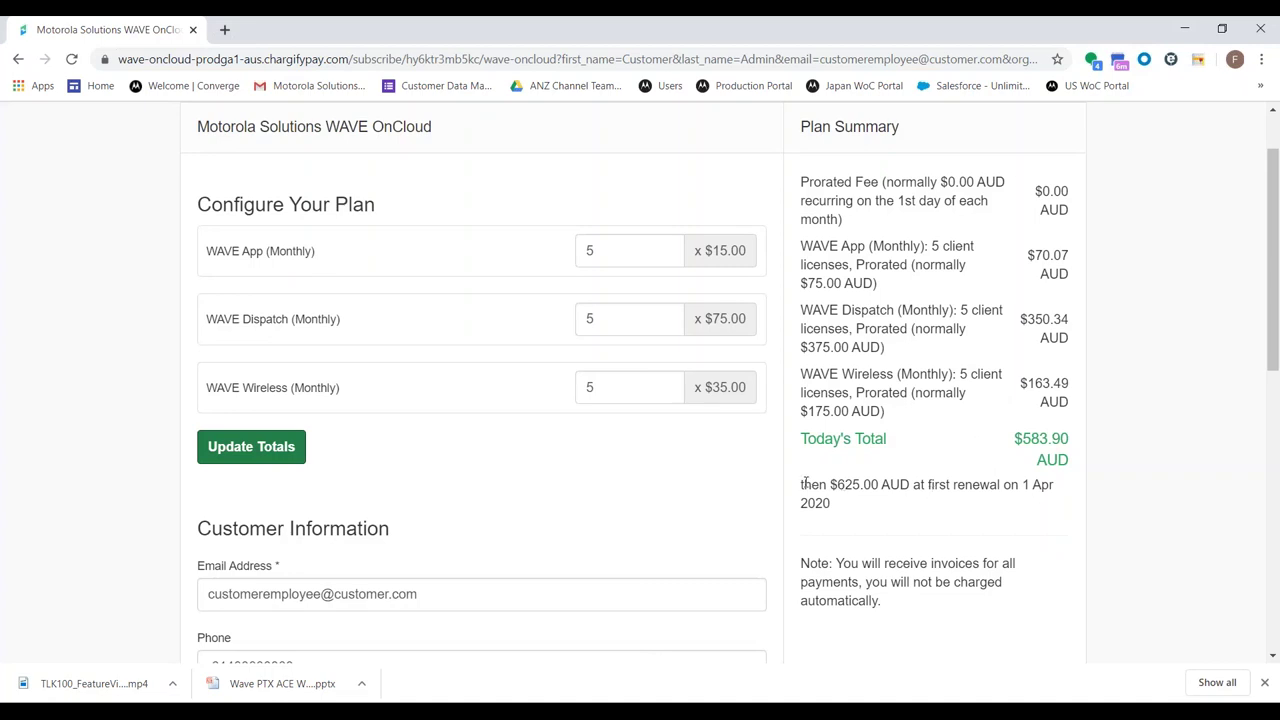
pyautogui.moveTo(805, 484); pyautogui.dragTo(1057, 500)
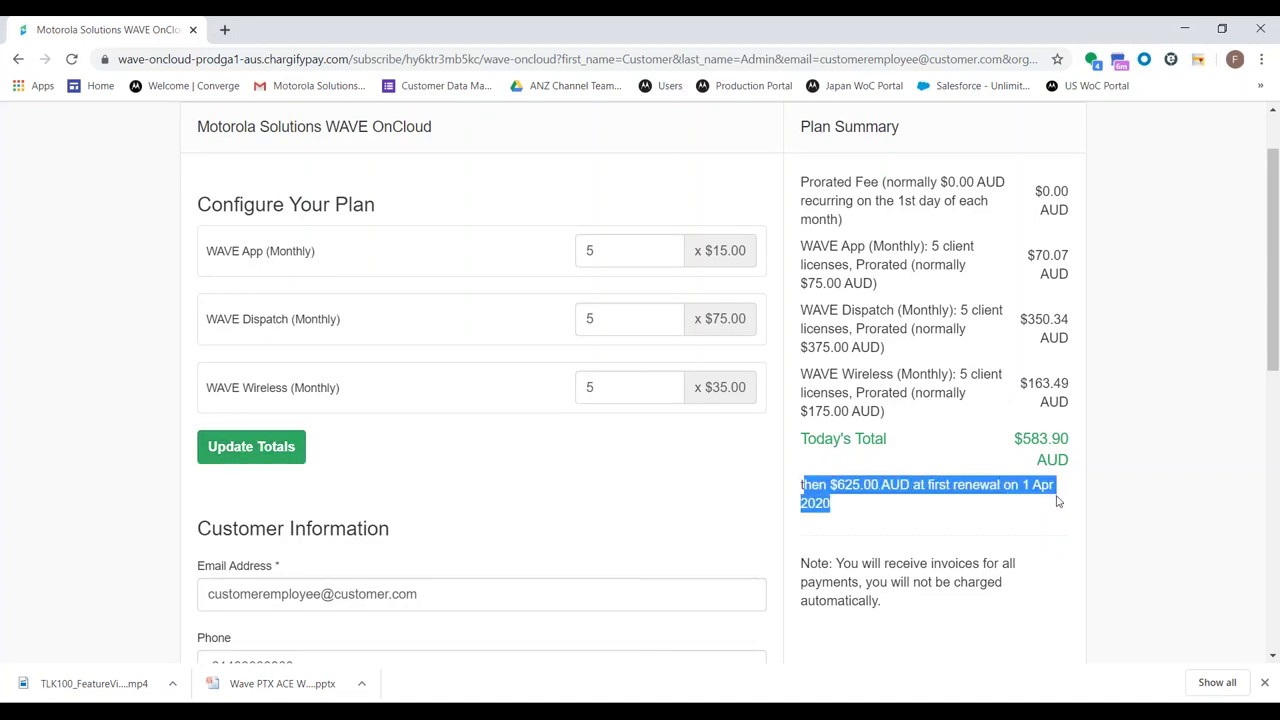
pyautogui.click(1058, 501)
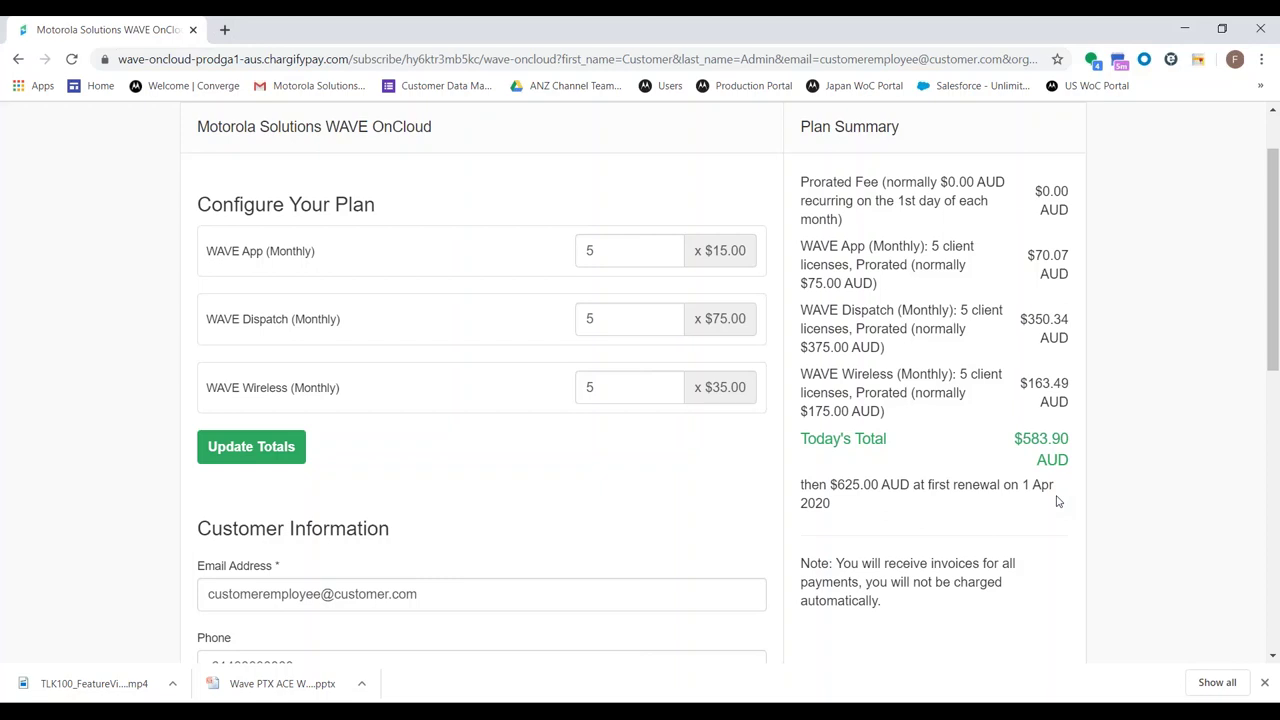
pyautogui.scroll(-3, 960, 537)
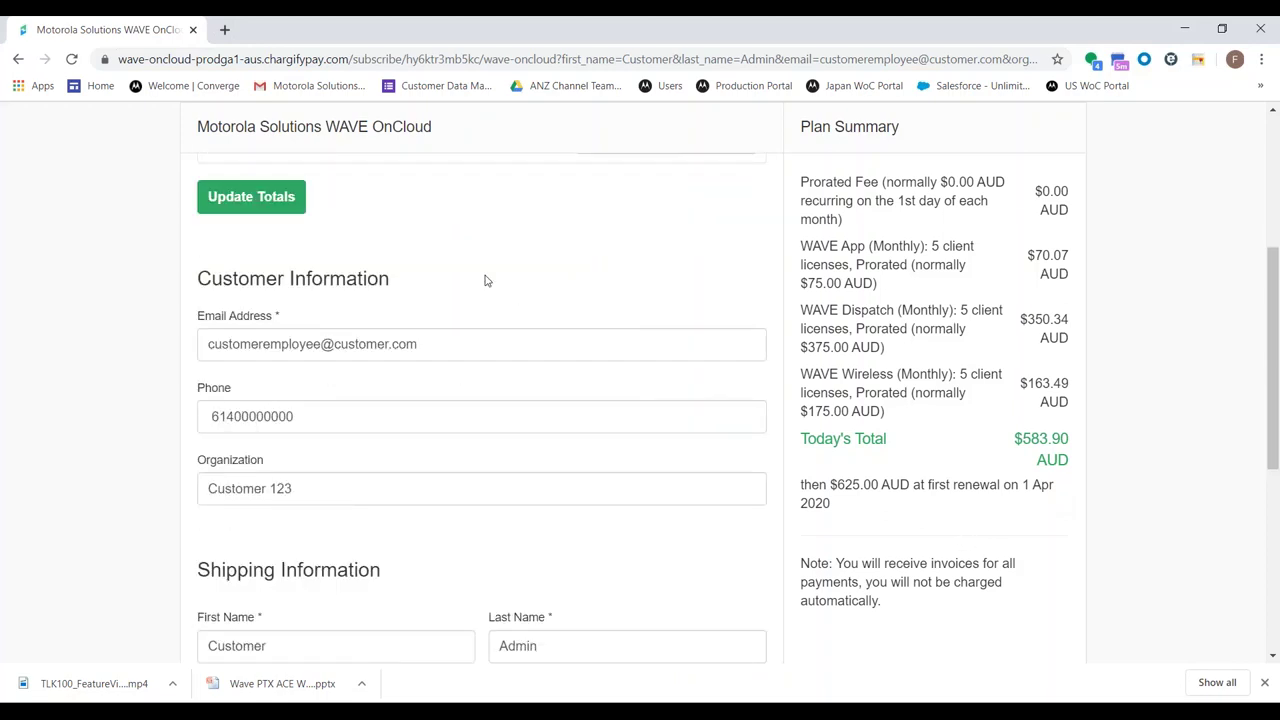
pyautogui.scroll(-3, 378, 245)
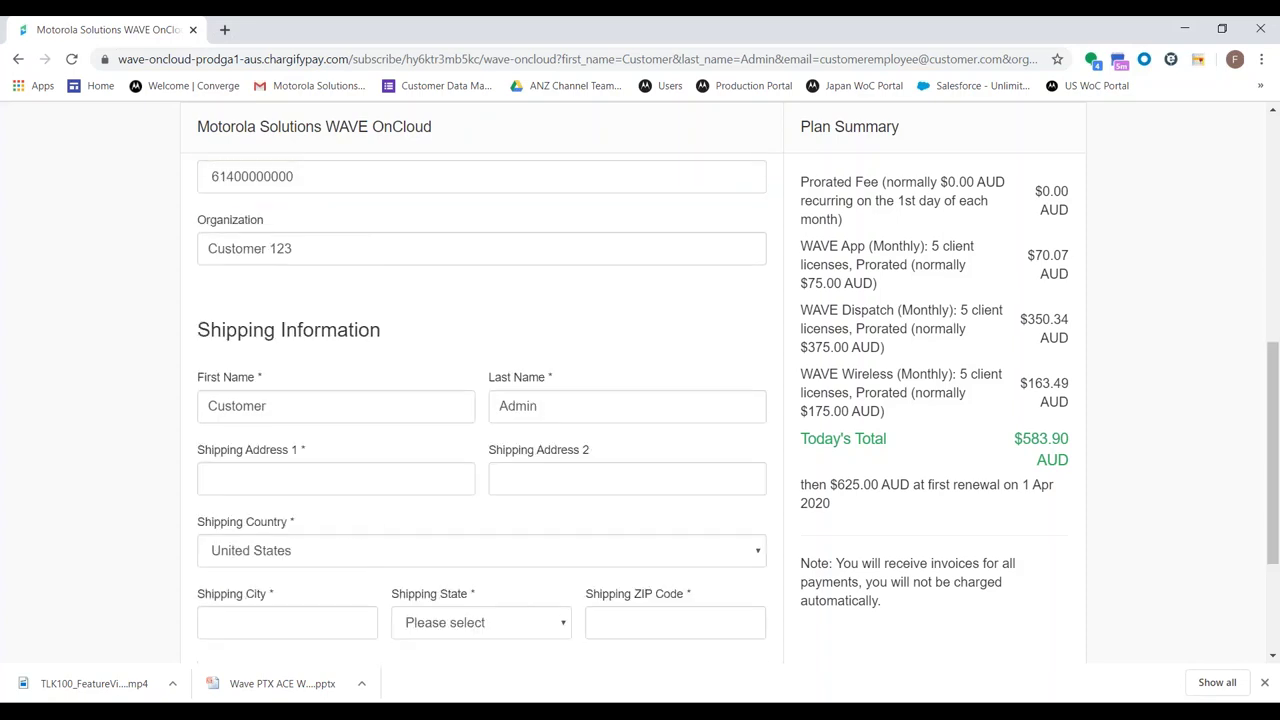
pyautogui.scroll(-2, 359, 238)
pyautogui.scroll(1, 359, 238)
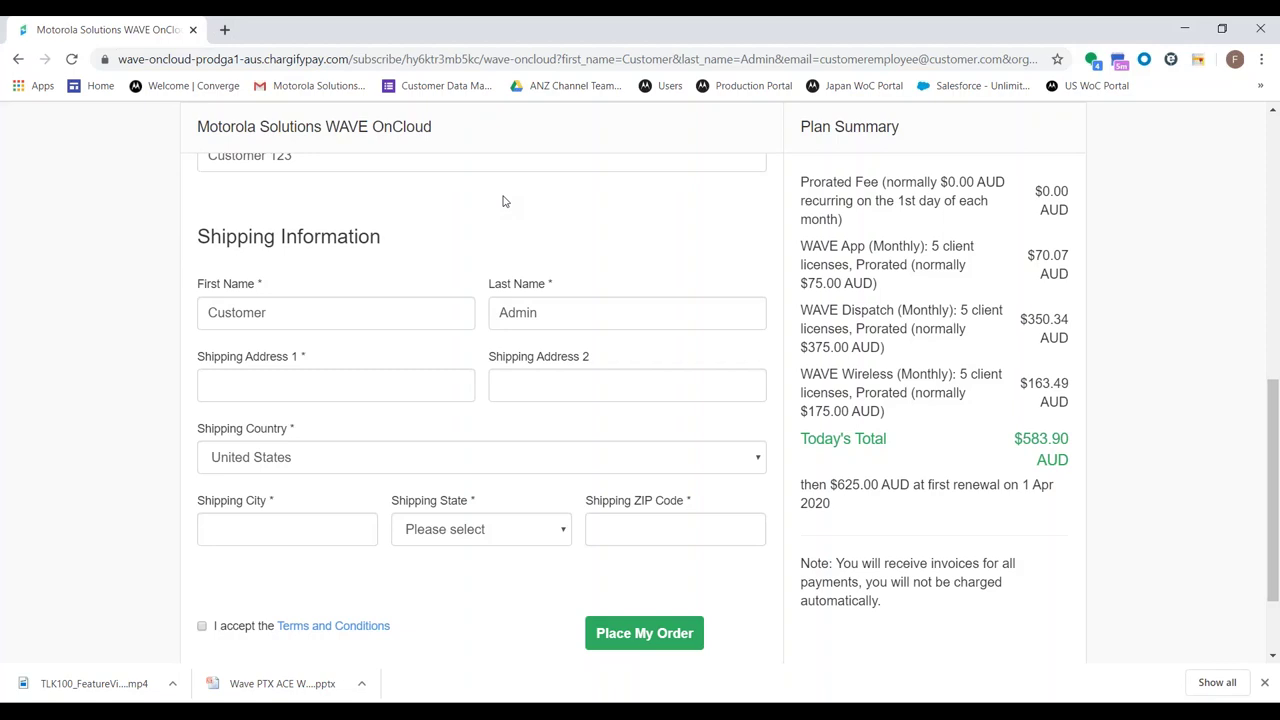
pyautogui.scroll(7, 522, 210)
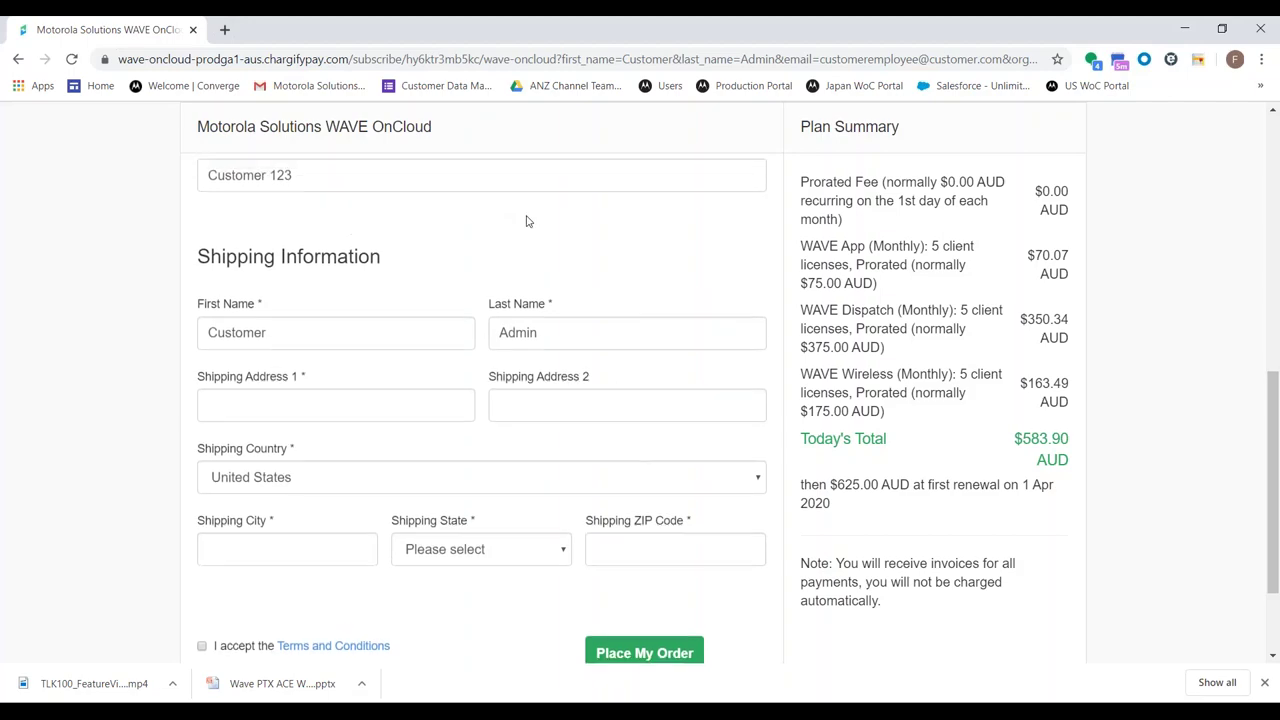
pyautogui.scroll(-5, 525, 229)
pyautogui.scroll(-3, 525, 229)
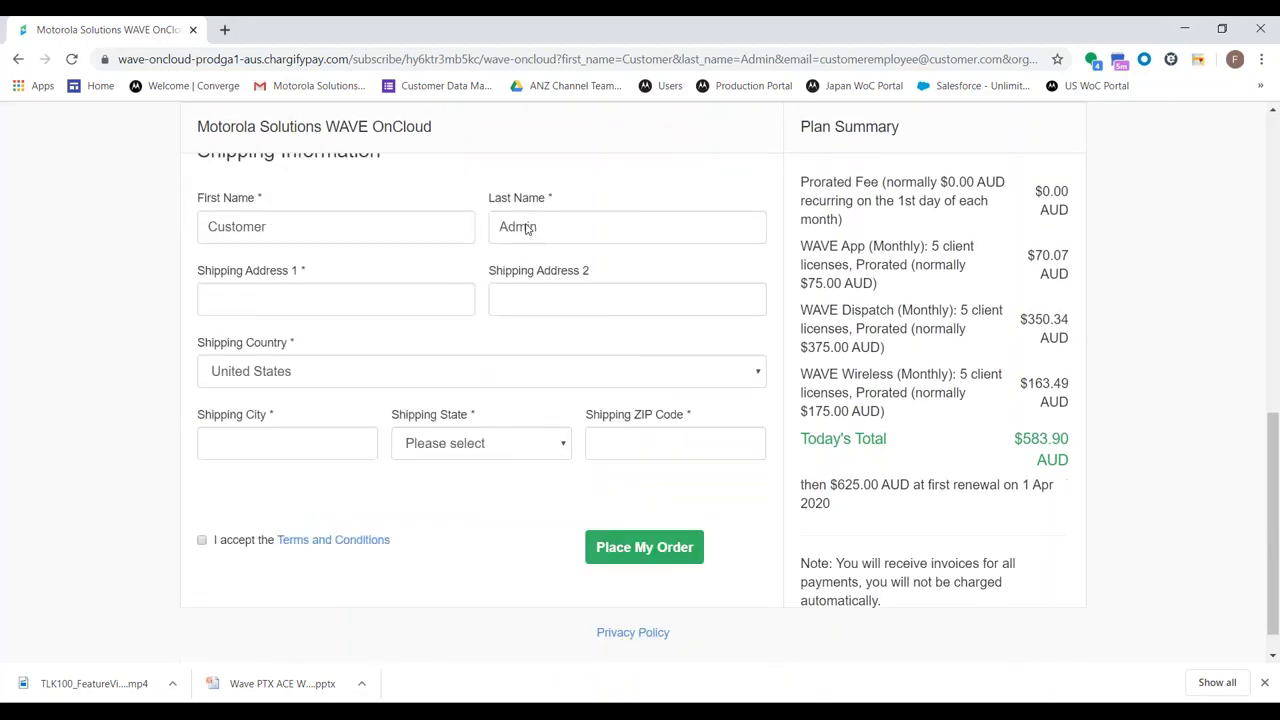
pyautogui.scroll(4, 523, 229)
pyautogui.scroll(-3, 503, 306)
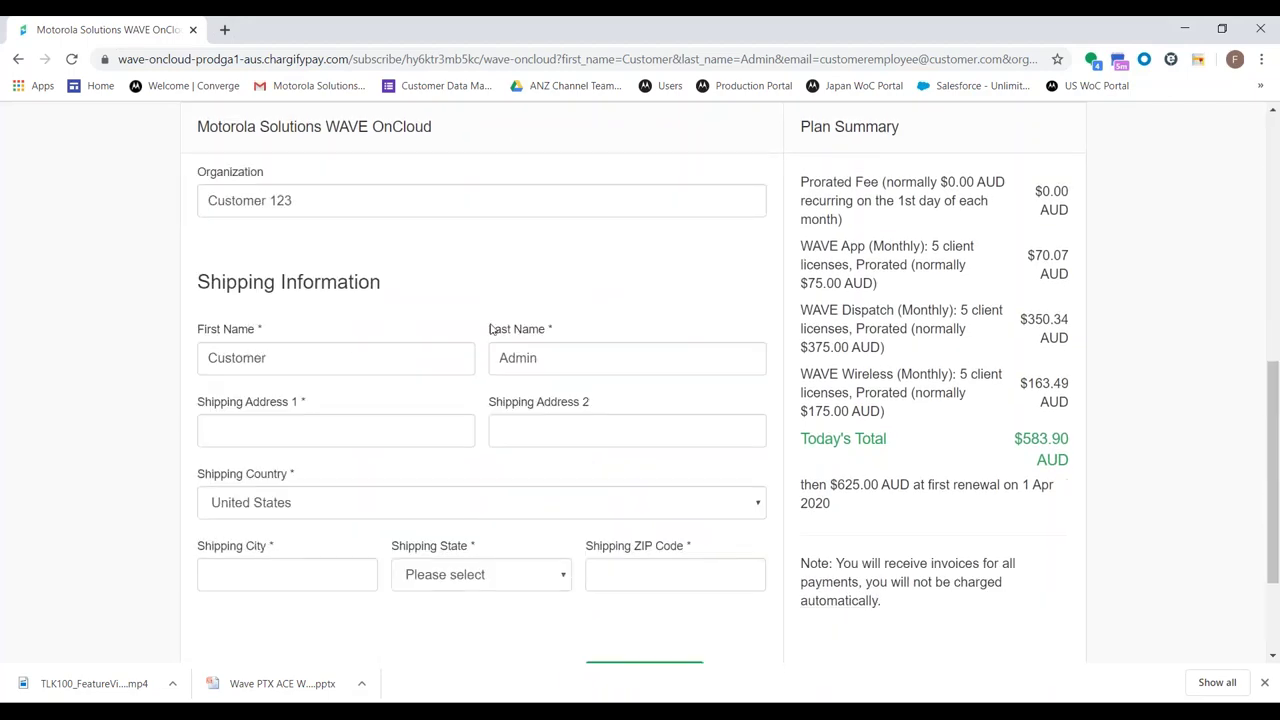
pyautogui.scroll(6, 477, 316)
pyautogui.scroll(-5, 449, 343)
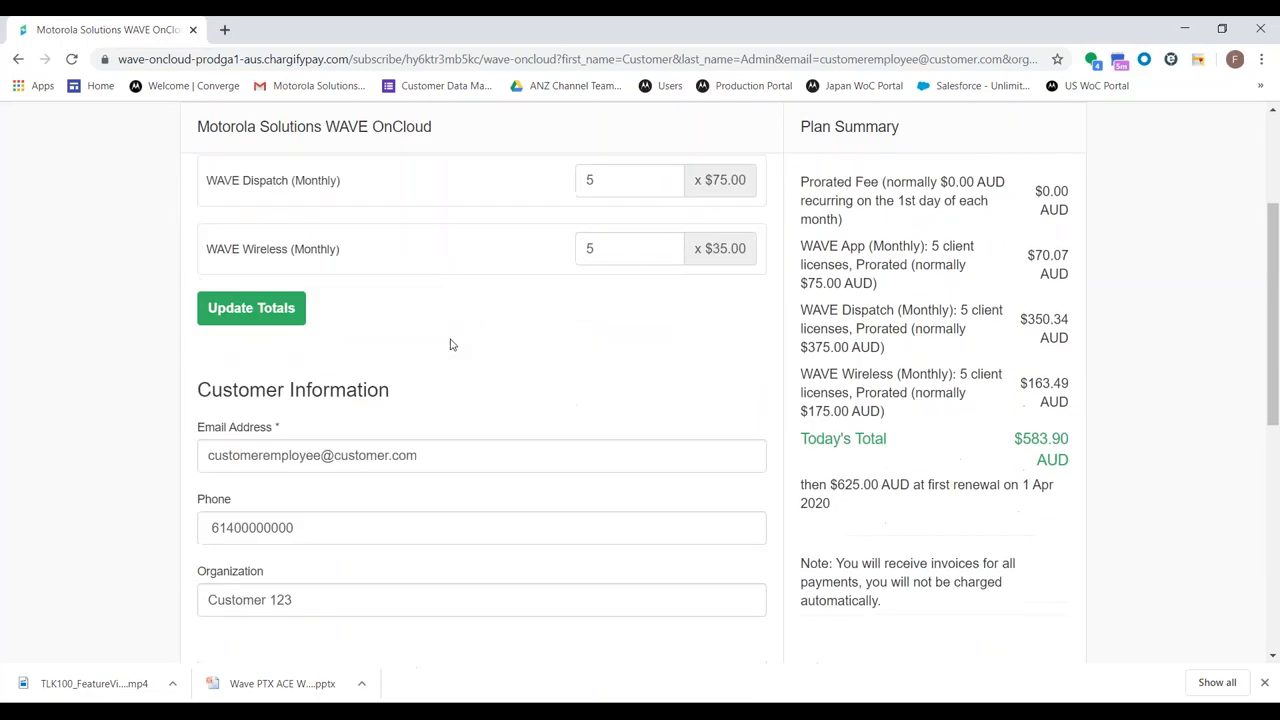
pyautogui.scroll(-2, 329, 405)
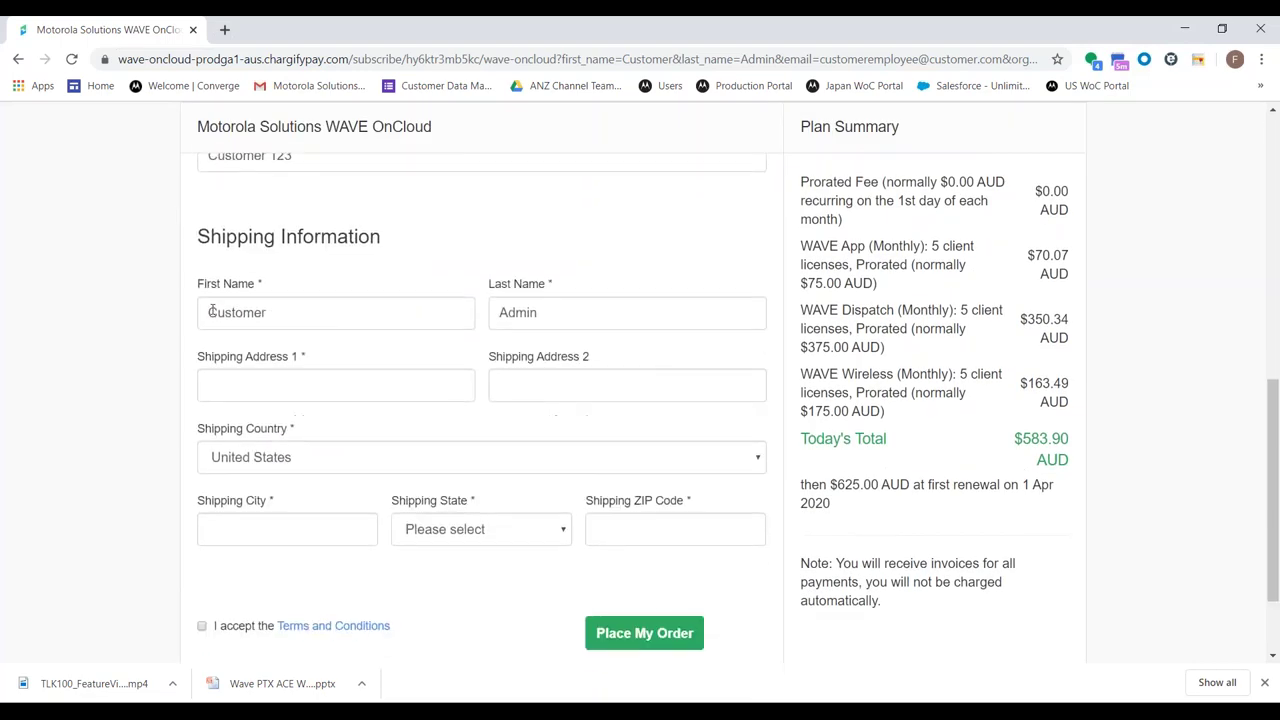
pyautogui.scroll(6, 397, 340)
# Change the WAVE Wireless quantity to 0 and recalculate the totals
pyautogui.doubleClick(629, 465)
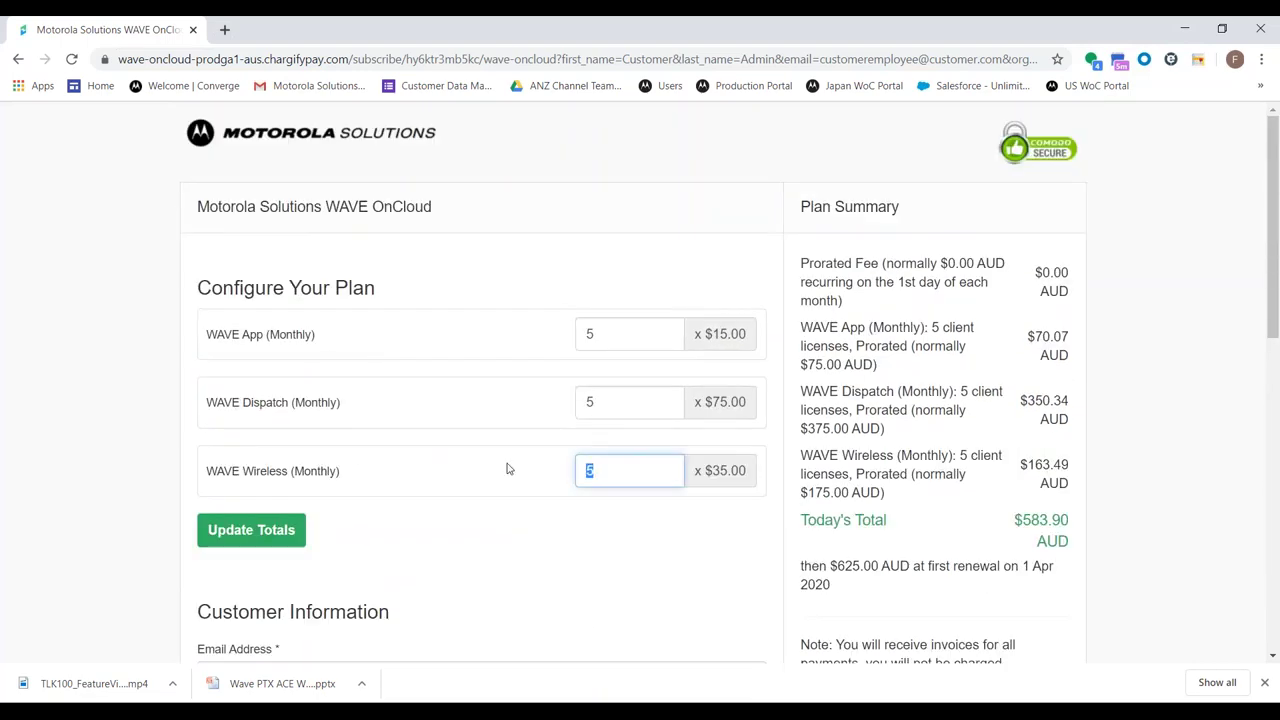
pyautogui.write('0')
pyautogui.click(304, 530)
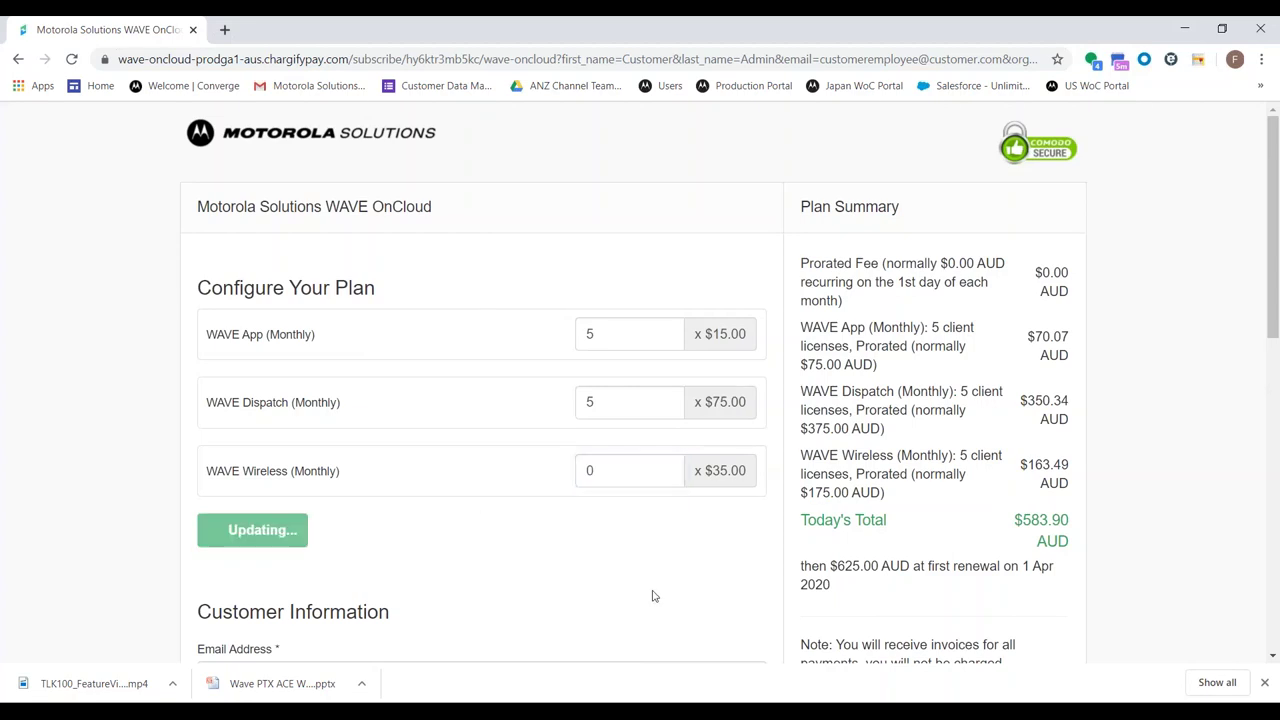
pyautogui.scroll(-6, 654, 597)
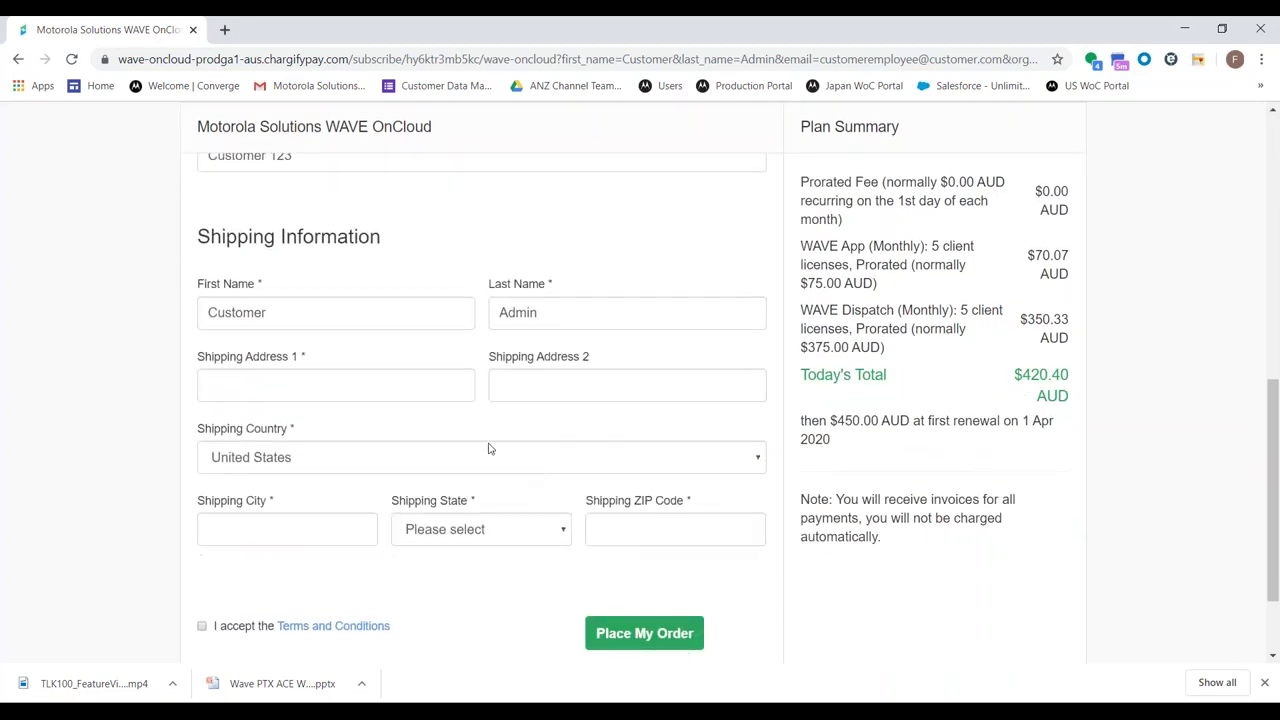
# Enter the first shipping address line and choose Australia as the country
pyautogui.click(380, 384)
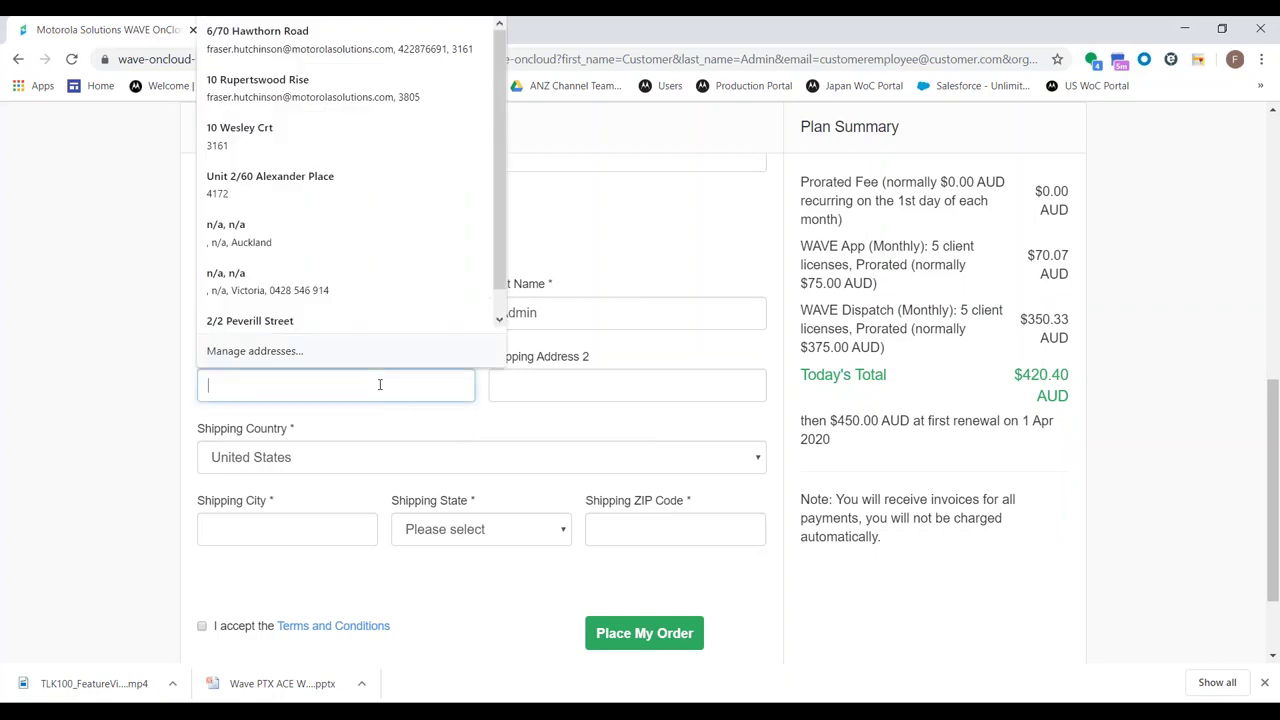
pyautogui.write('1 demo way')
pyautogui.press('Tab')
pyautogui.press('Tab')
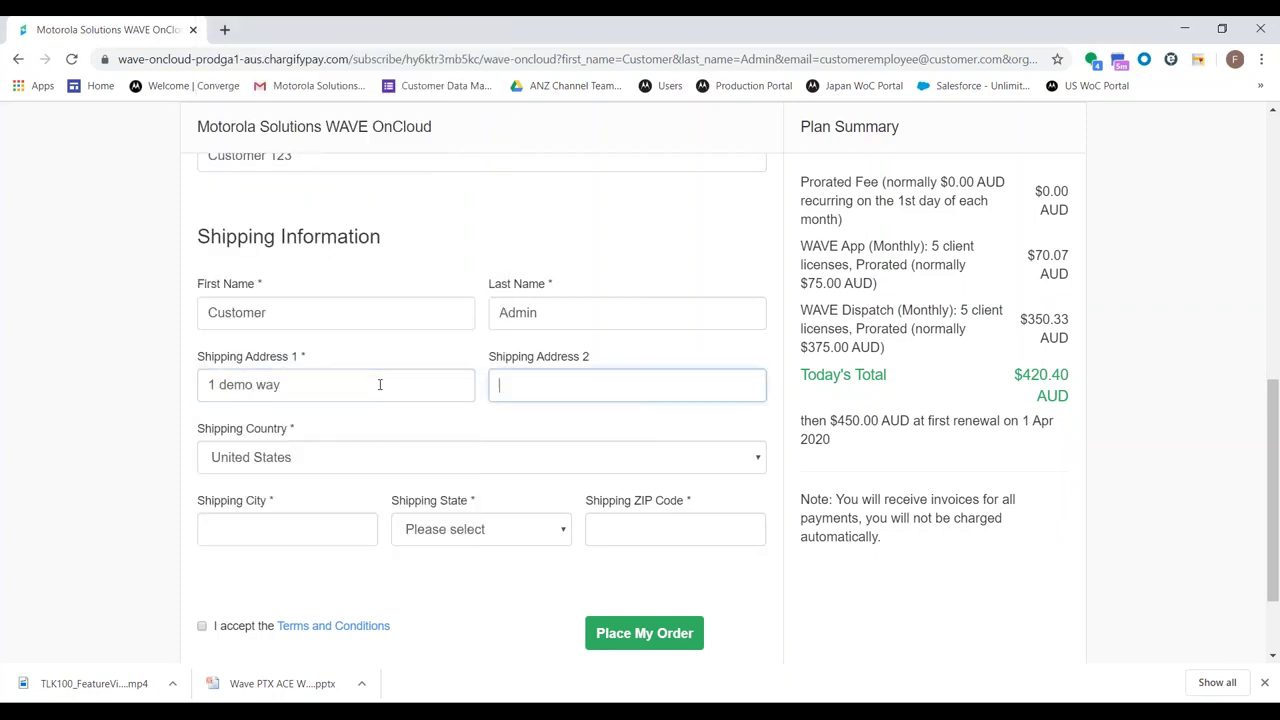
pyautogui.click(354, 471)
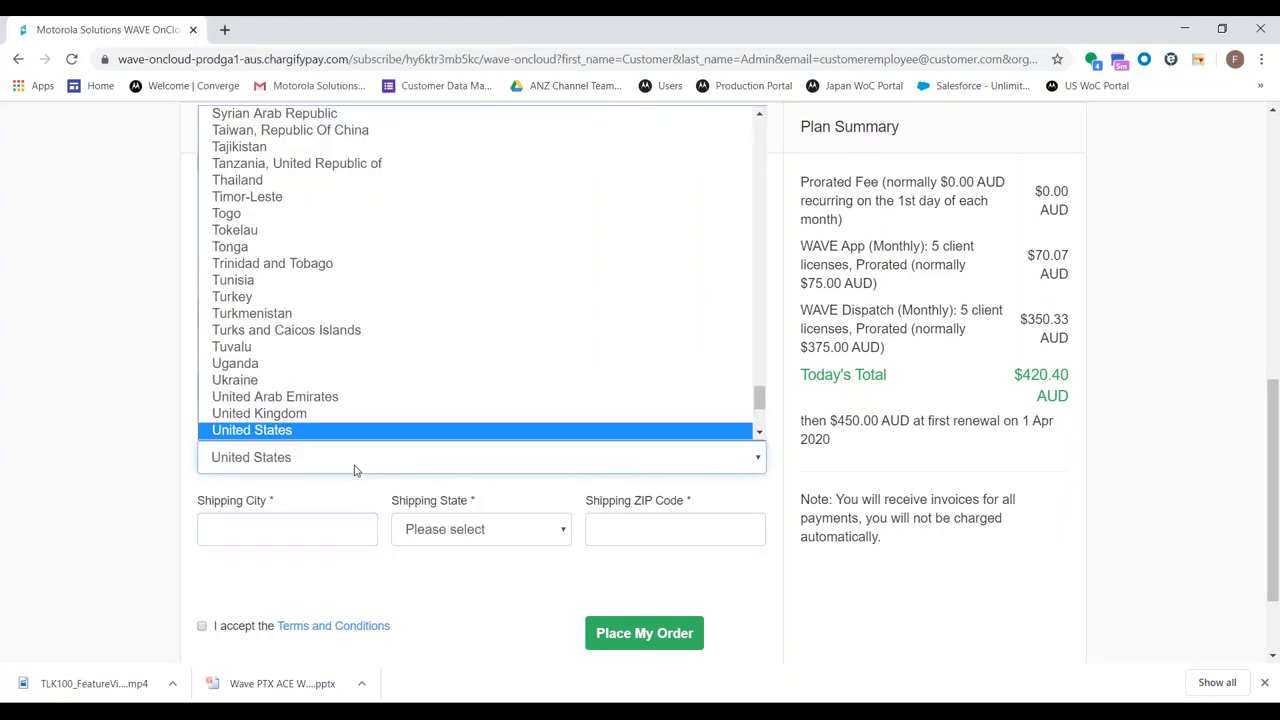
pyautogui.write('aus')
pyautogui.press('Return')
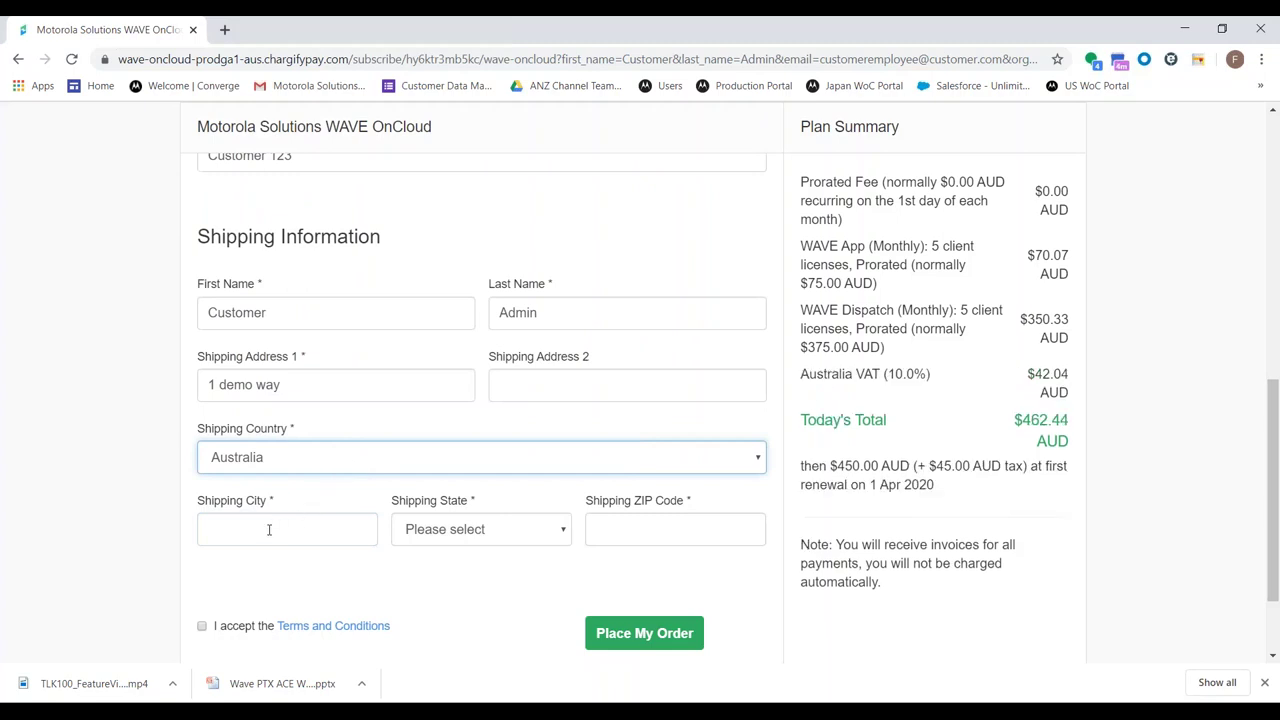
# Enter the shipping city, Victoria as state and the ZIP code, accept terms, and place the order
pyautogui.click(269, 530)
pyautogui.write('melbourne')
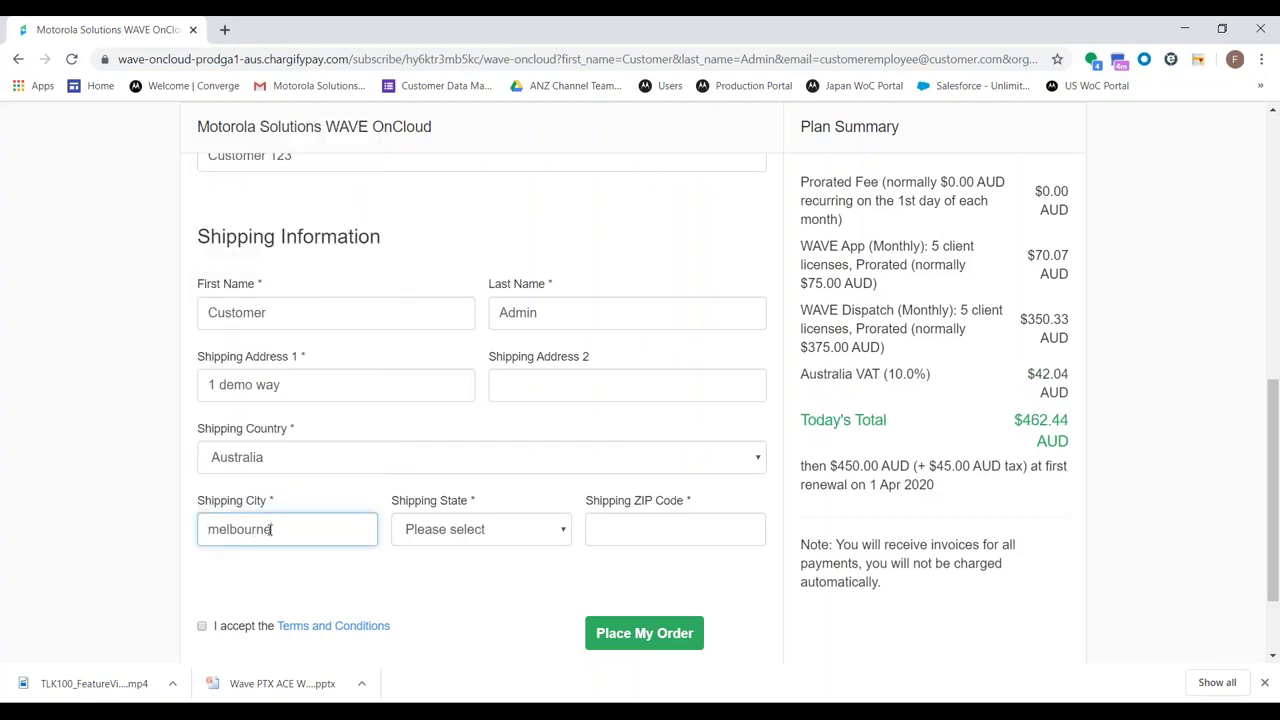
pyautogui.click(455, 529)
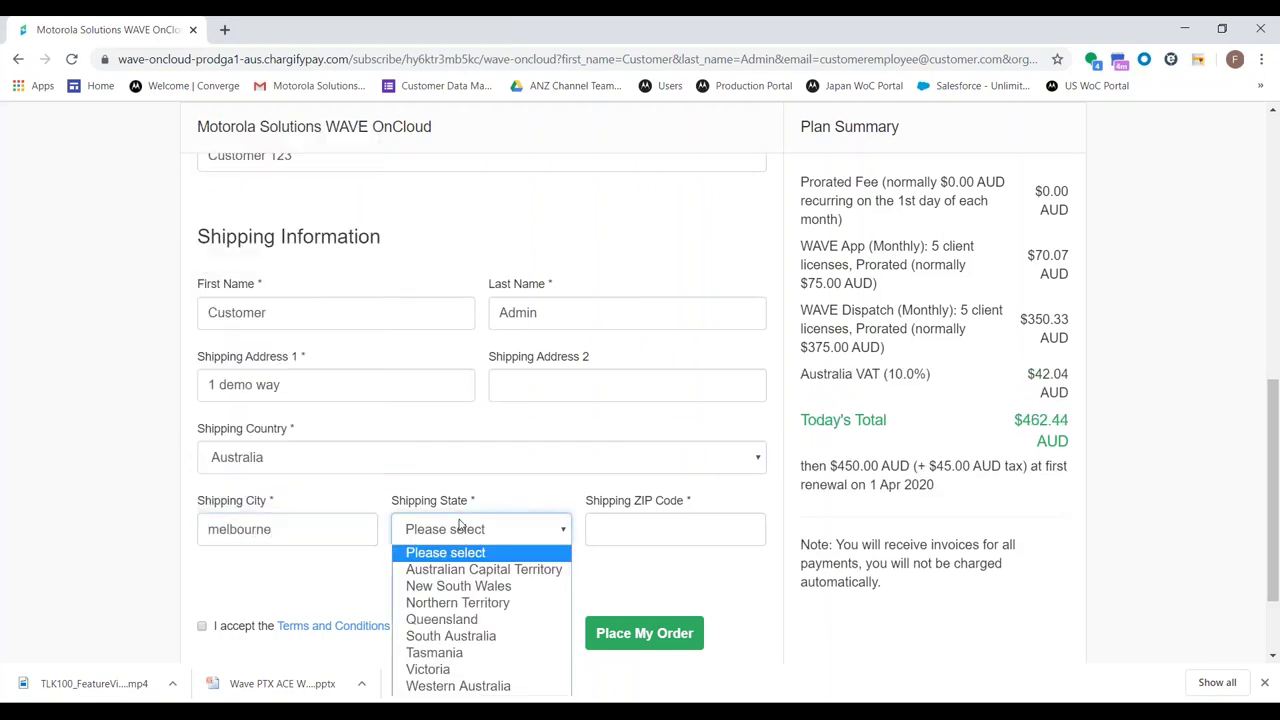
pyautogui.press('v')
pyautogui.press('Return')
pyautogui.press('Tab')
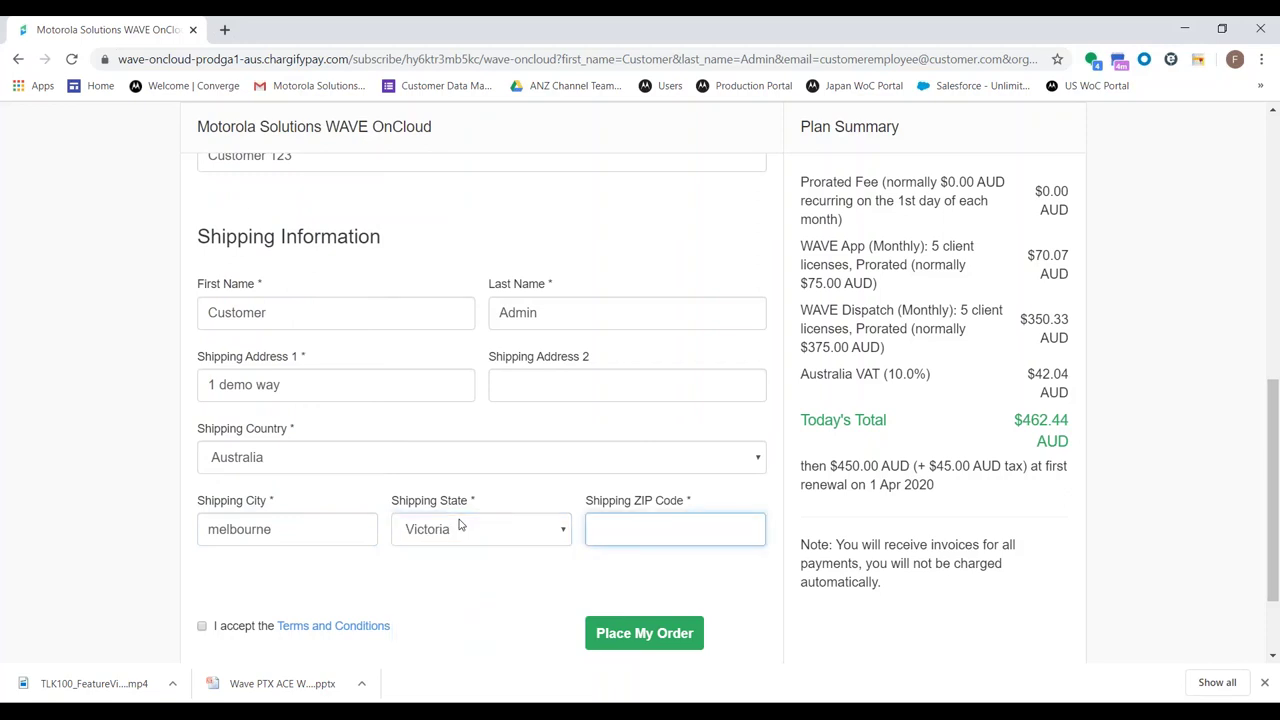
pyautogui.write('3000')
pyautogui.click(222, 627)
pyautogui.click(609, 640)
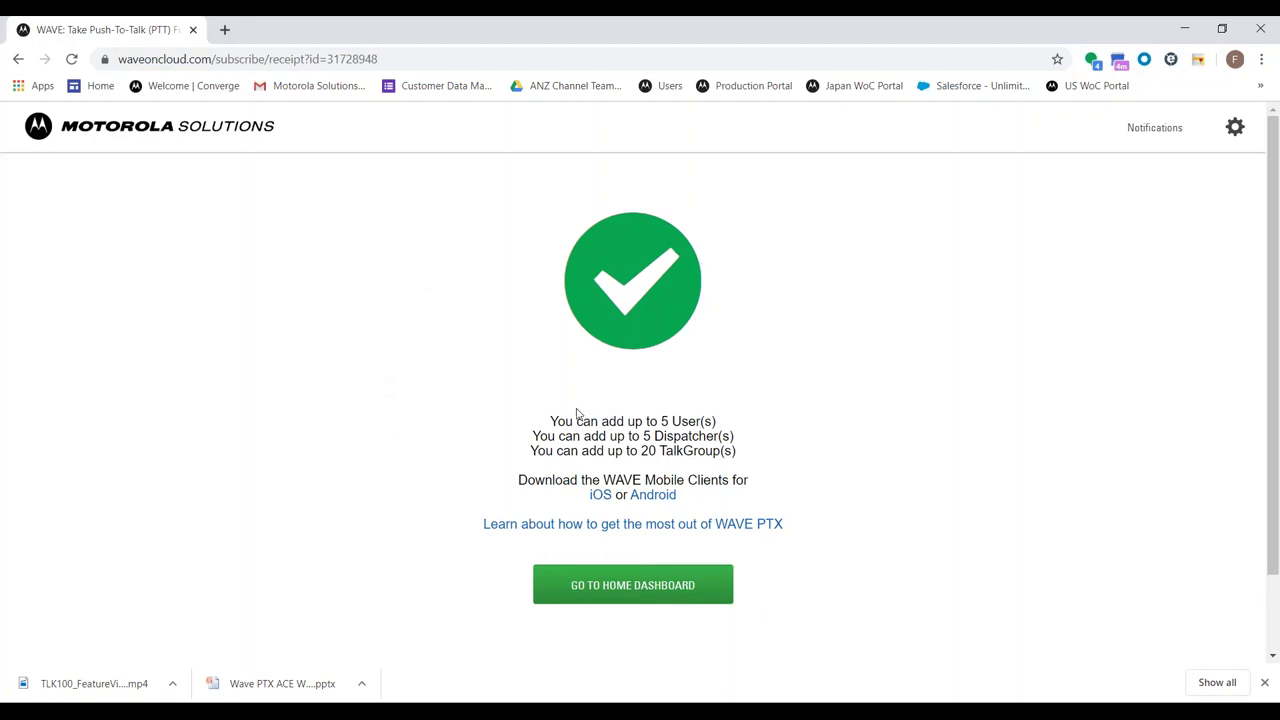
# Highlight the user/dispatcher and 20-TalkGroup limits on the receipt, then go to the home dashboard
pyautogui.moveTo(550, 421); pyautogui.dragTo(740, 434)
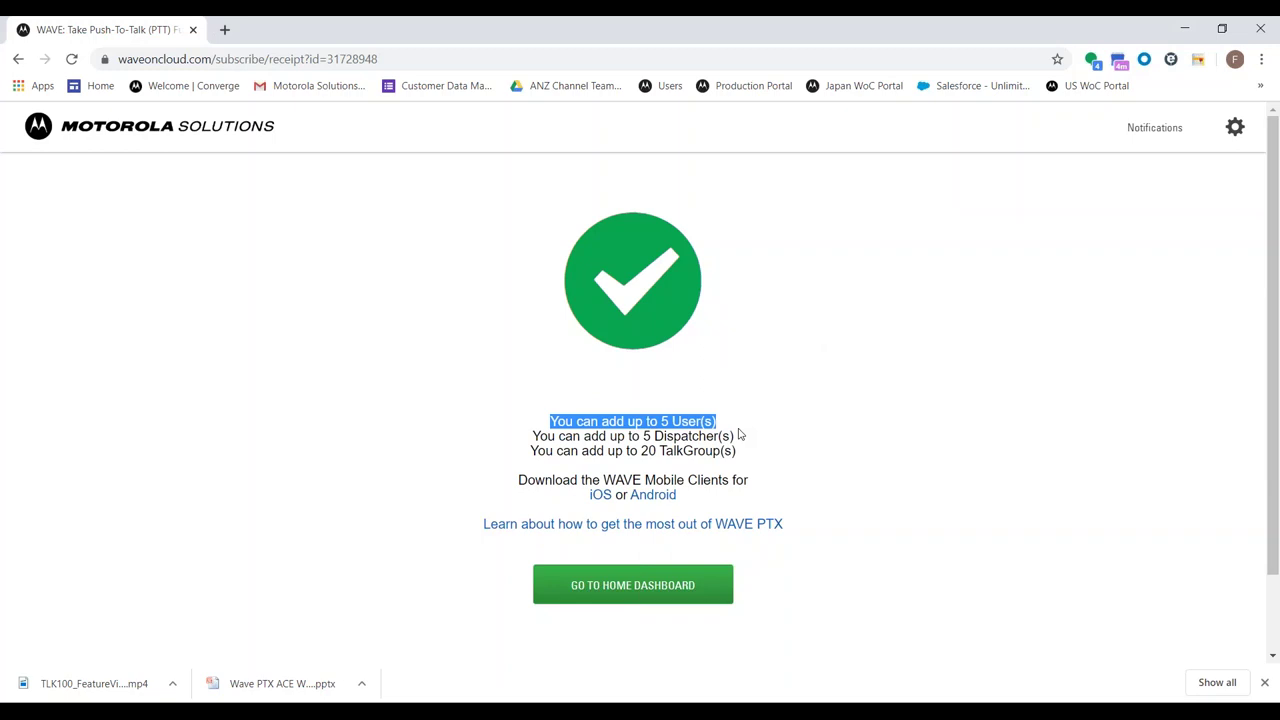
pyautogui.click(609, 433)
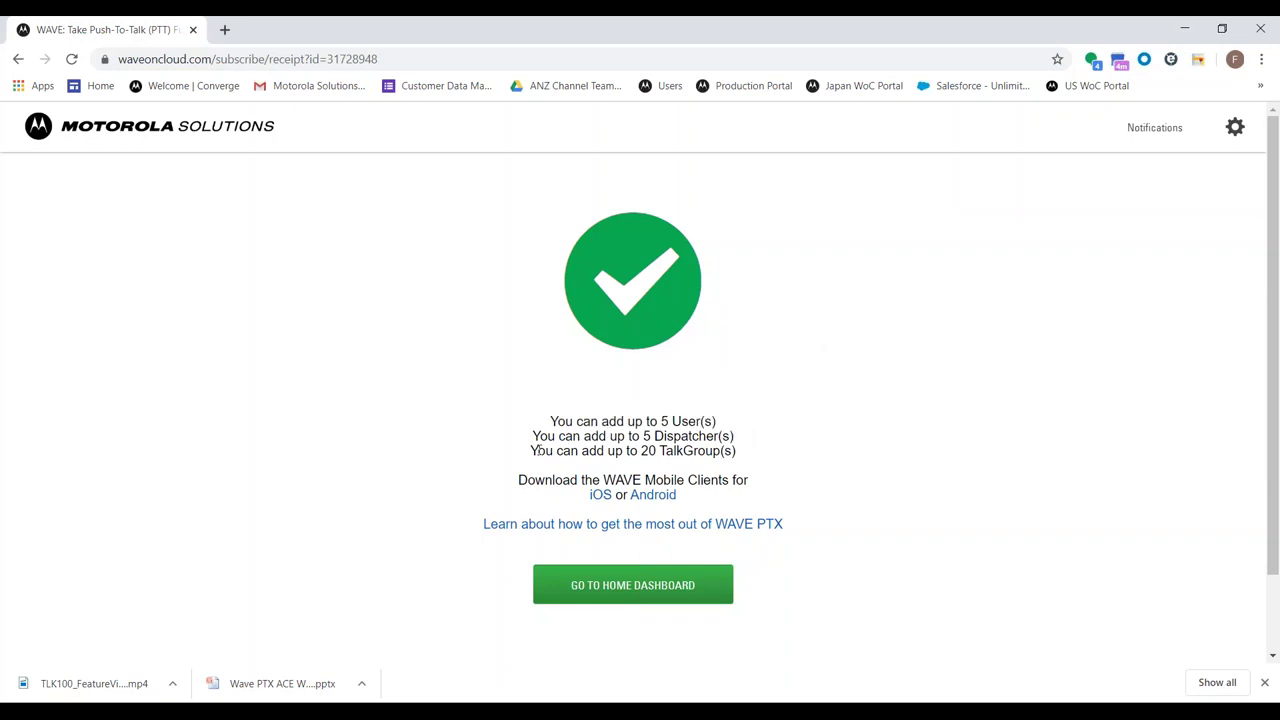
pyautogui.moveTo(531, 450); pyautogui.dragTo(736, 452)
pyautogui.click(713, 441)
pyautogui.click(648, 580)
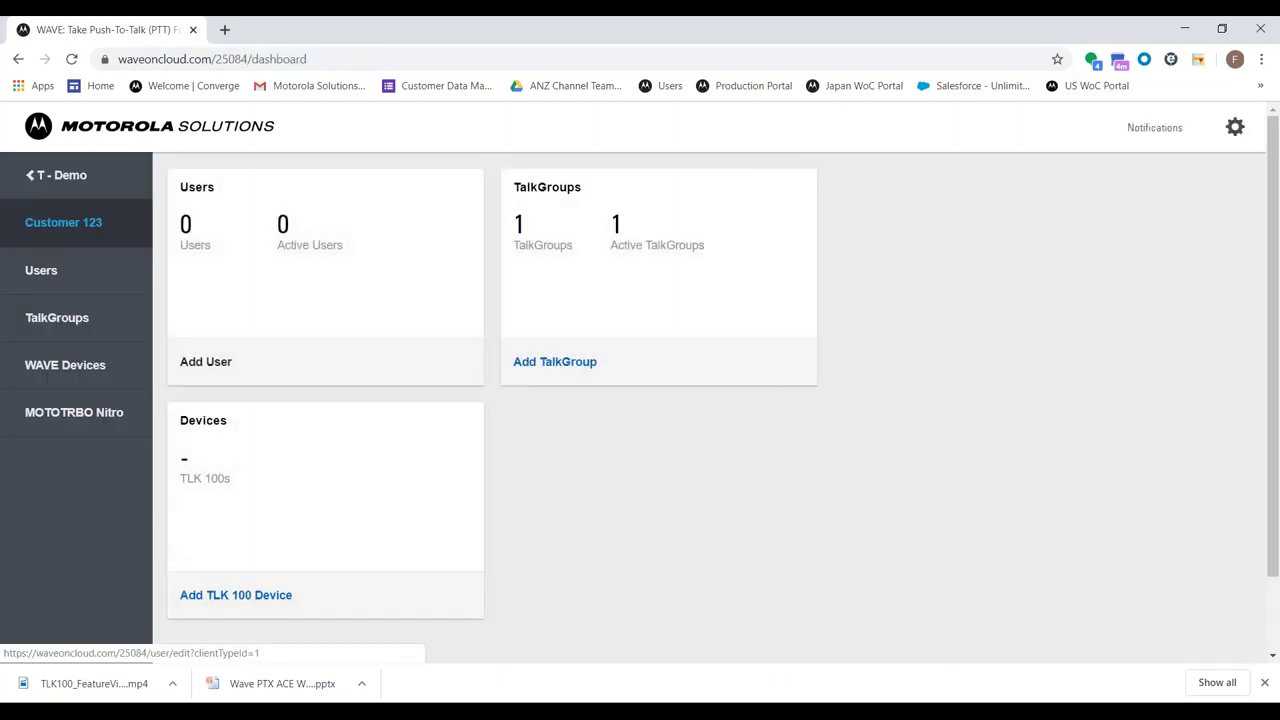
# Navigate from T - Demo through Customers to T - Demo Customer's Users page
pyautogui.click(76, 186)
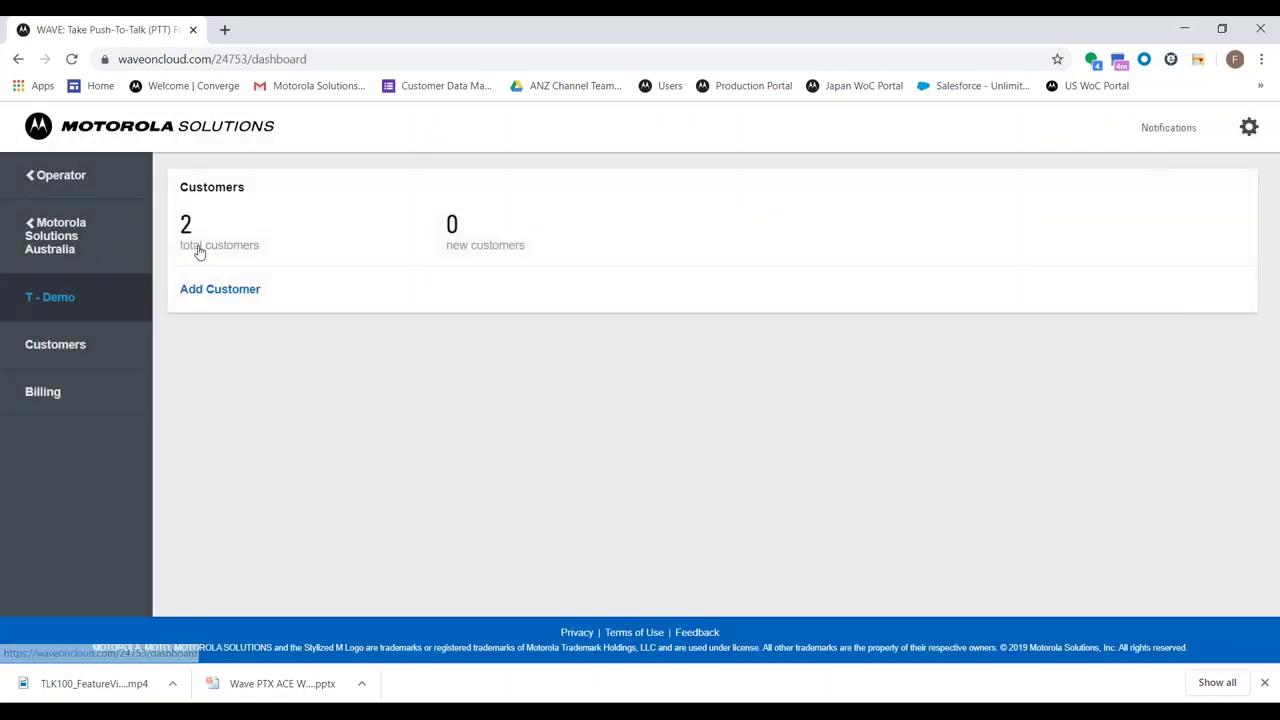
pyautogui.click(199, 252)
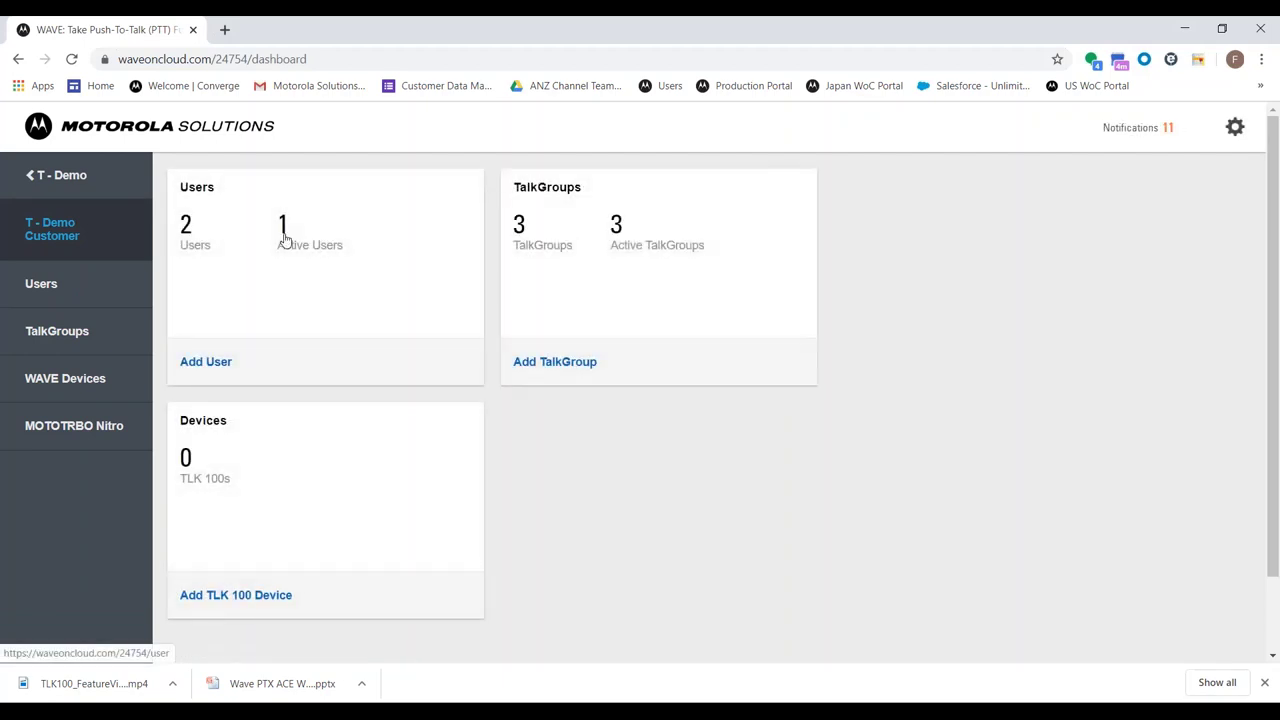
pyautogui.click(283, 237)
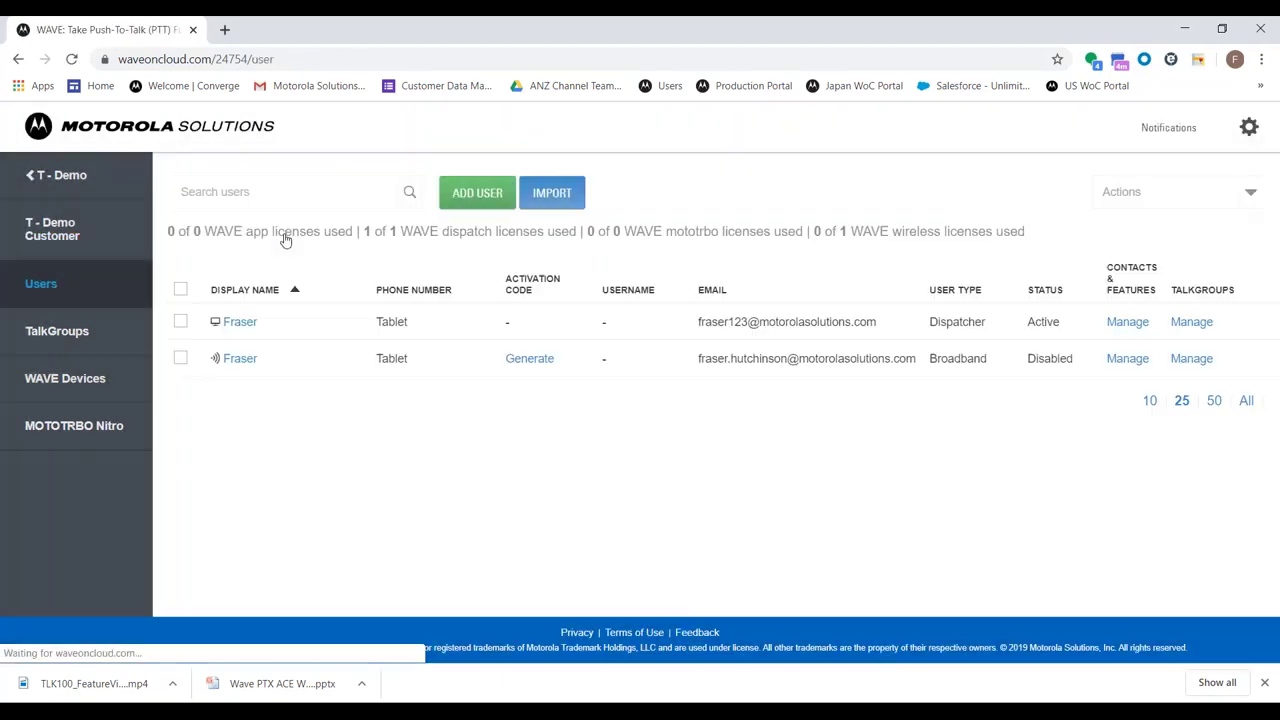
pyautogui.click(120, 230)
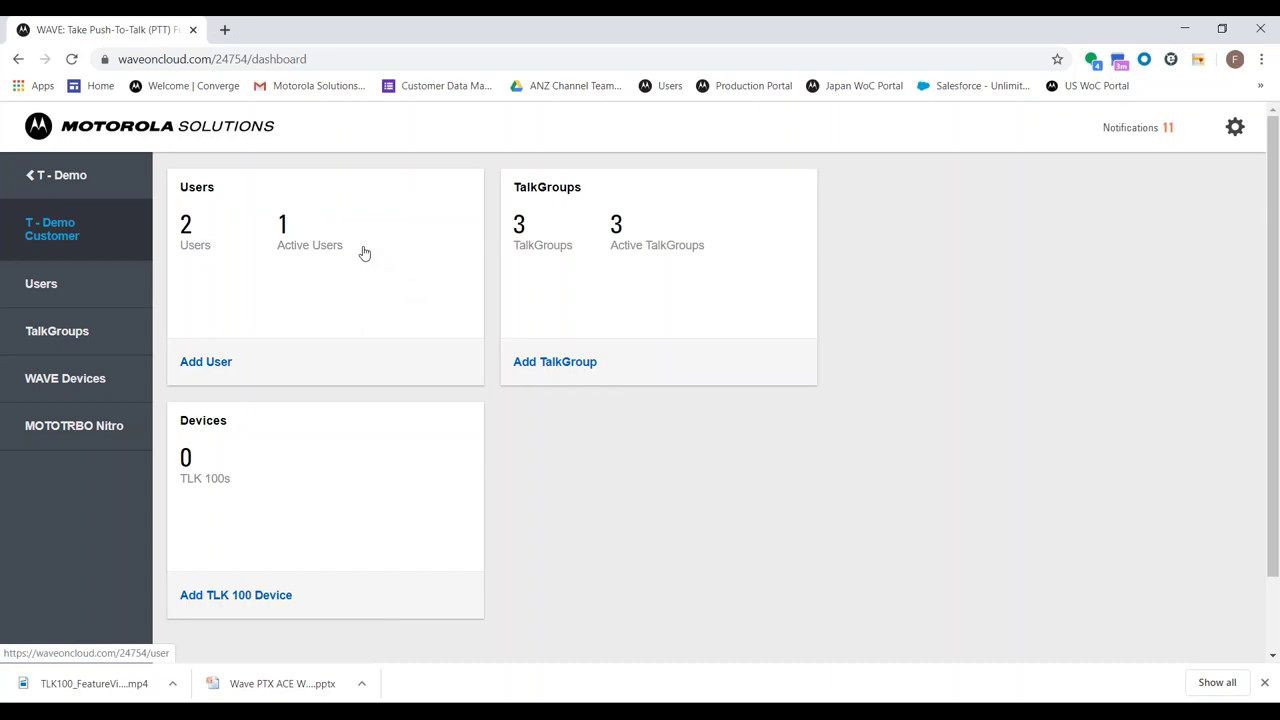
pyautogui.click(50, 284)
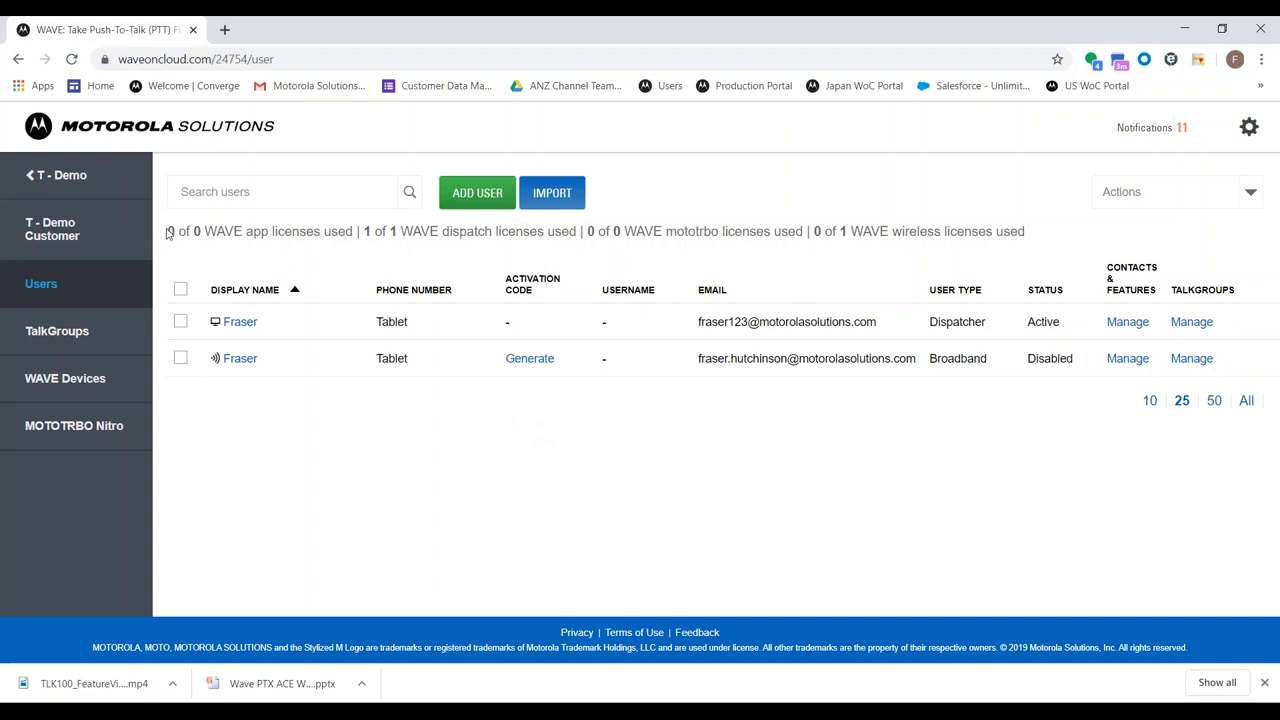
# Highlight the WAVE app license usage and the dispatch license total
pyautogui.moveTo(169, 230)
pyautogui.mouseDown()
pyautogui.moveTo(468, 232)
pyautogui.moveTo(168, 231)
pyautogui.mouseUp()
pyautogui.click(355, 231)
pyautogui.click(395, 226)
pyautogui.doubleClick(390, 231)
pyautogui.click(393, 231)
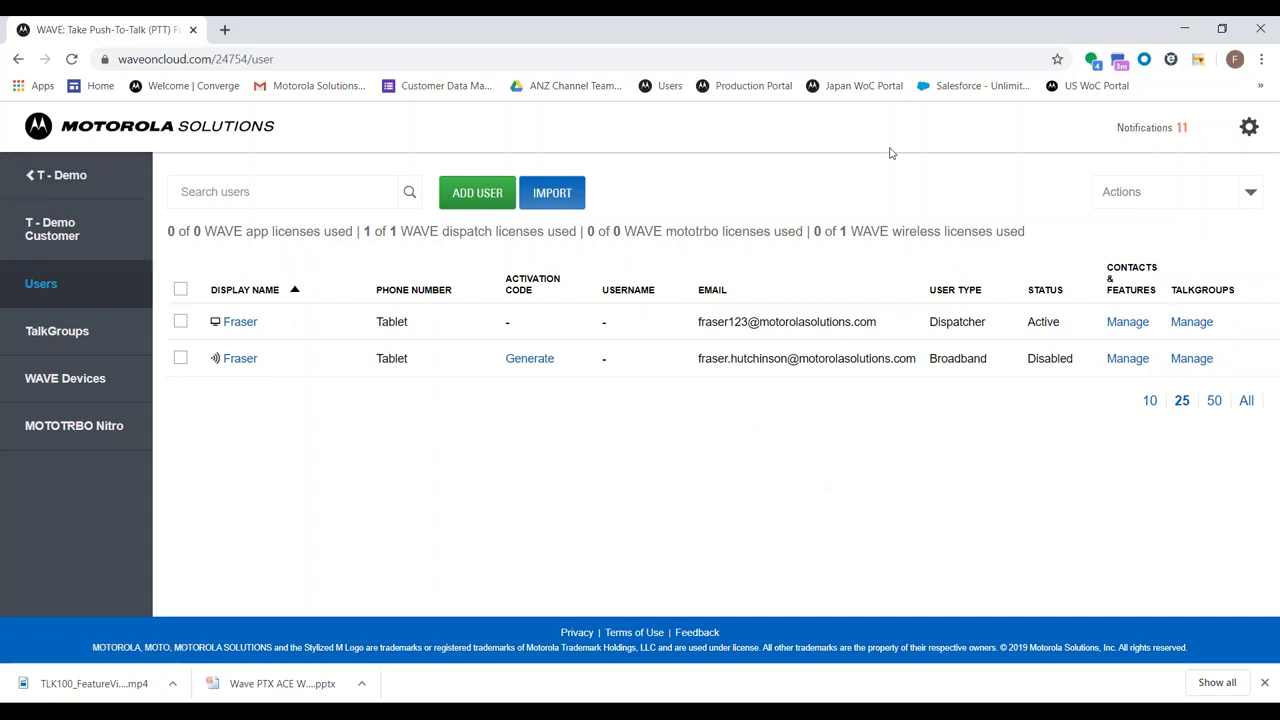
# Go to Employees from the gear menu and add a blank new-employee row
pyautogui.click(1249, 127)
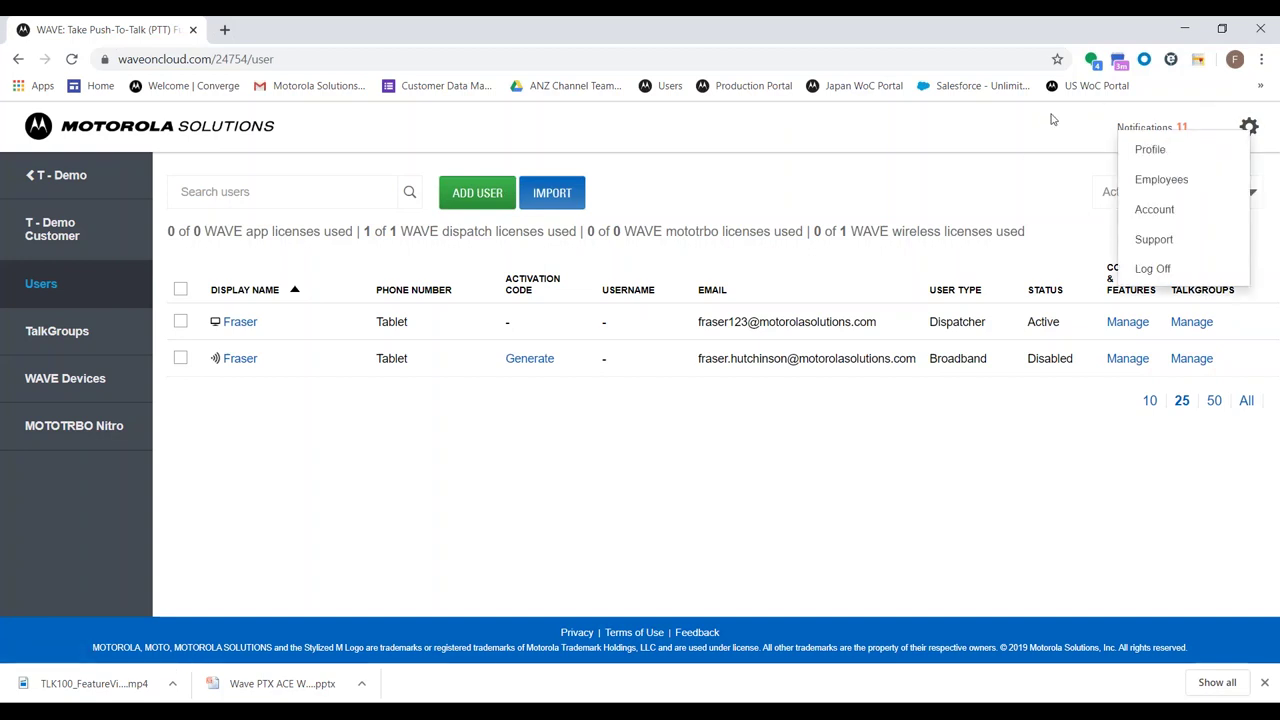
pyautogui.click(1160, 180)
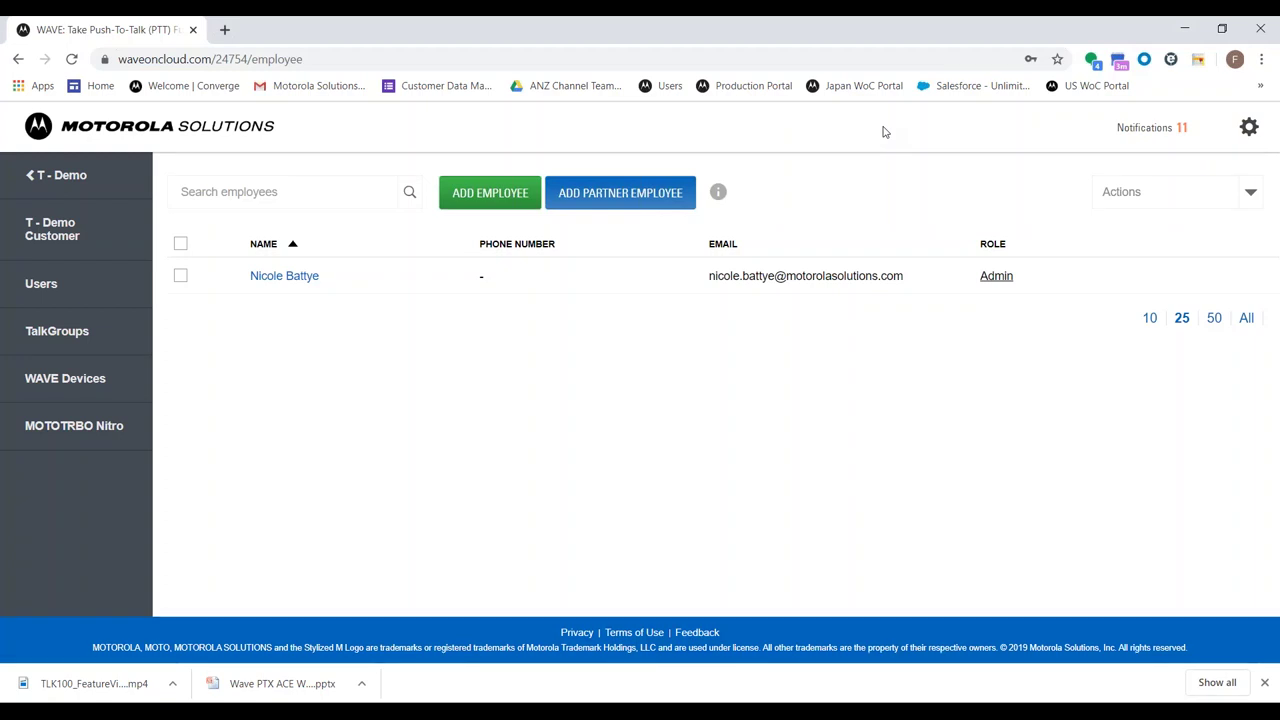
pyautogui.click(461, 196)
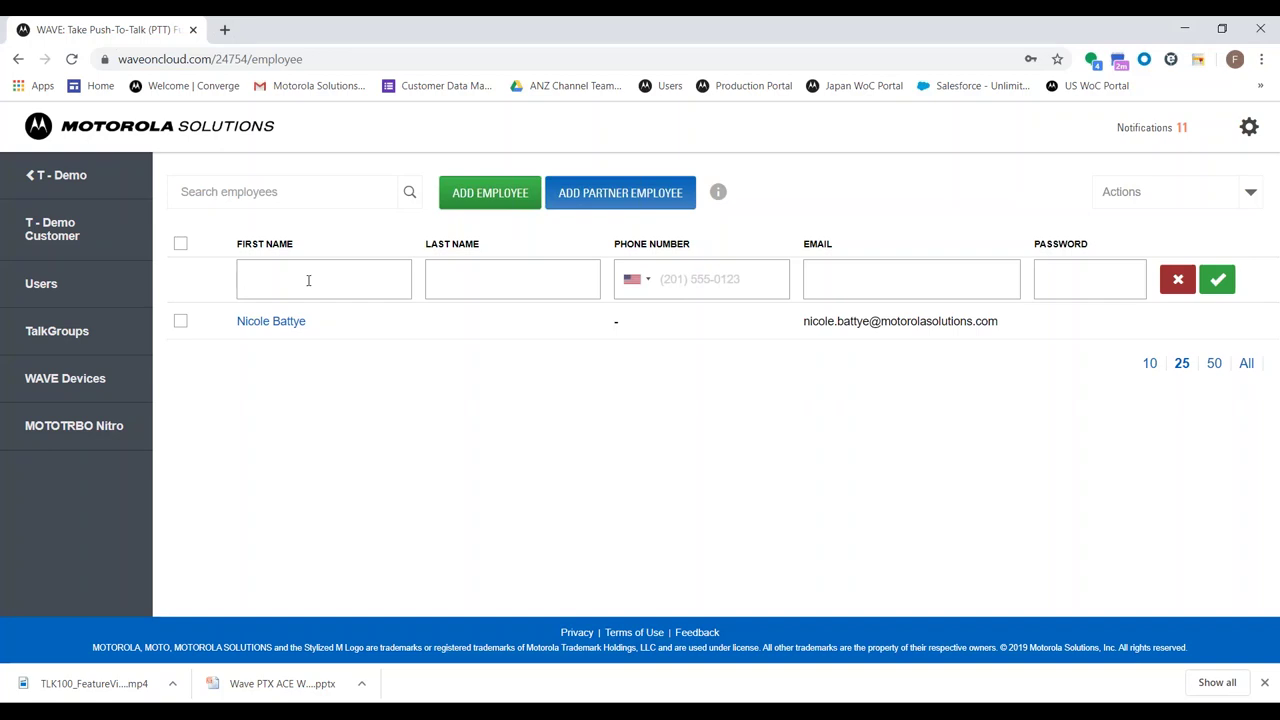
# Cancel the blank employee row and briefly view the Admin role options
pyautogui.click(1178, 282)
pyautogui.click(993, 280)
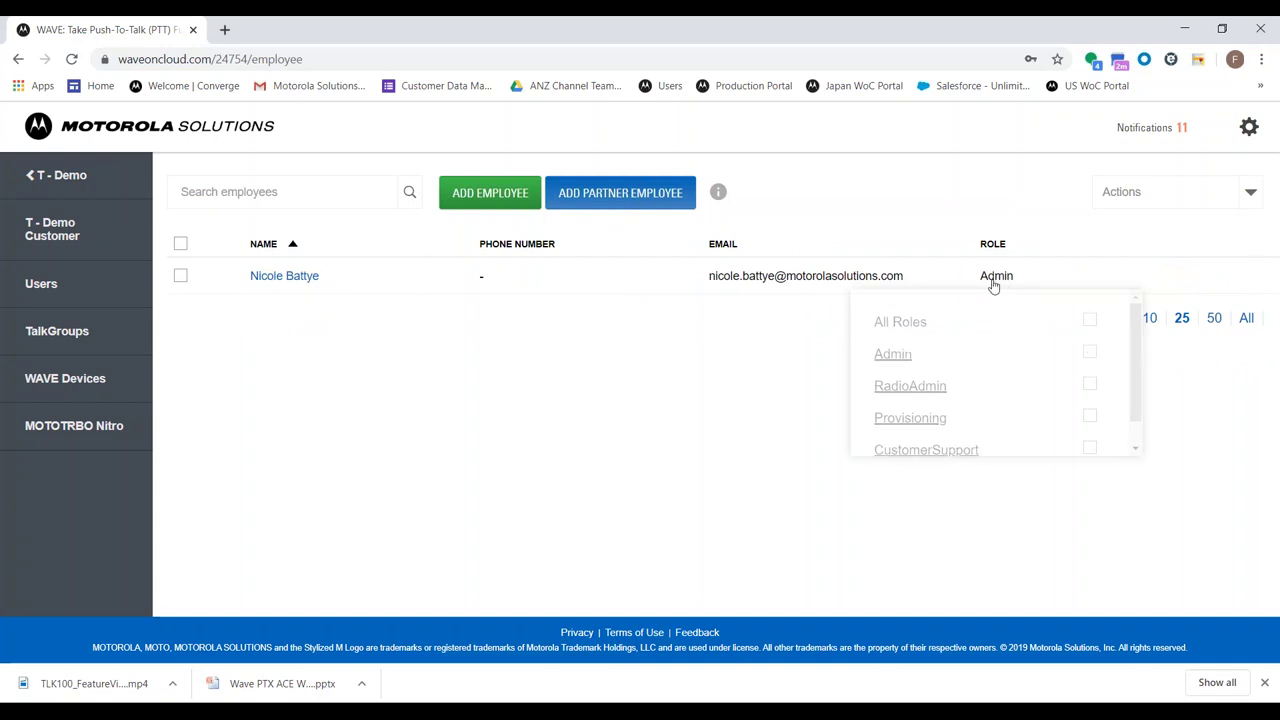
pyautogui.scroll(-1, 1010, 345)
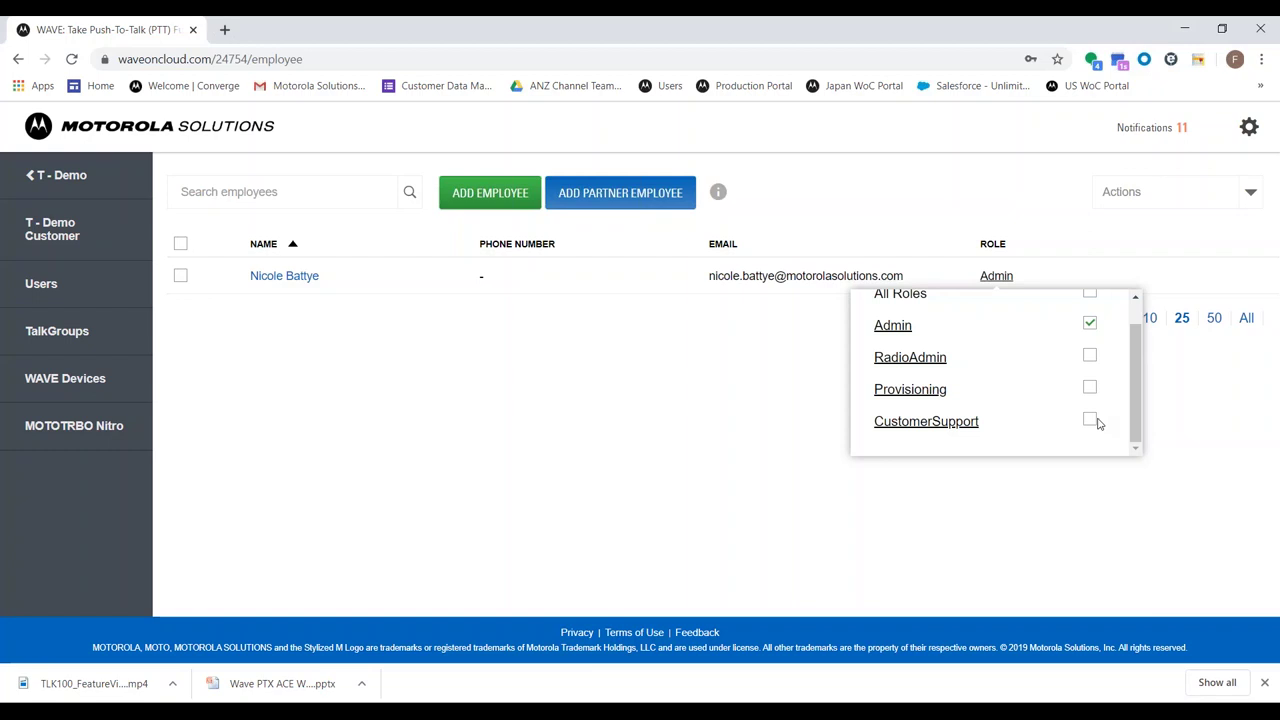
pyautogui.click(741, 449)
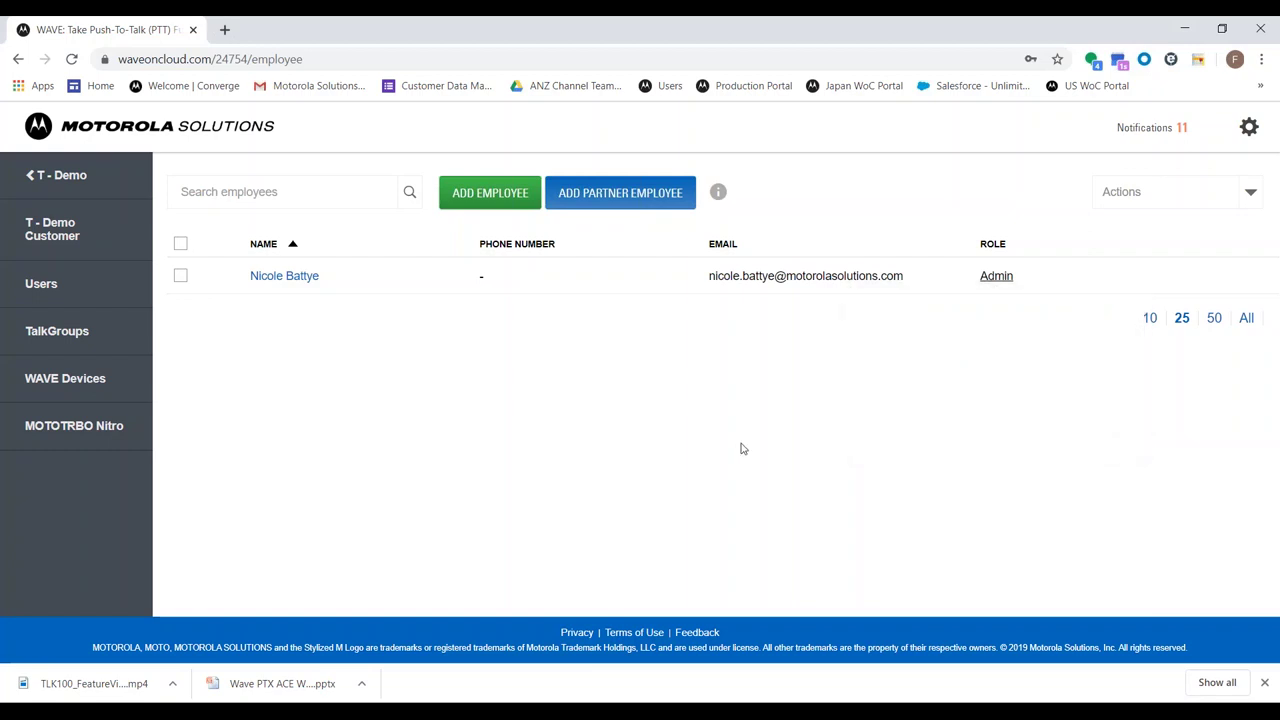
# Add Test Login as a partner employee
pyautogui.click(627, 209)
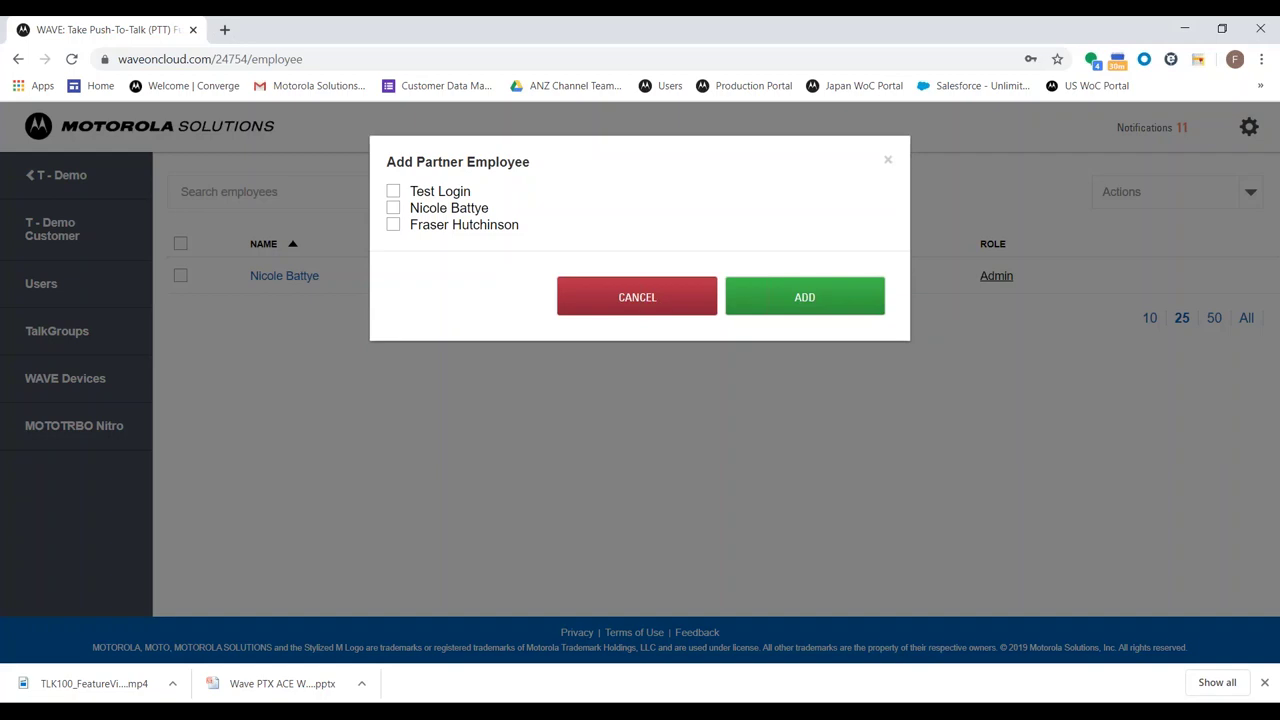
pyautogui.click(412, 196)
pyautogui.click(747, 293)
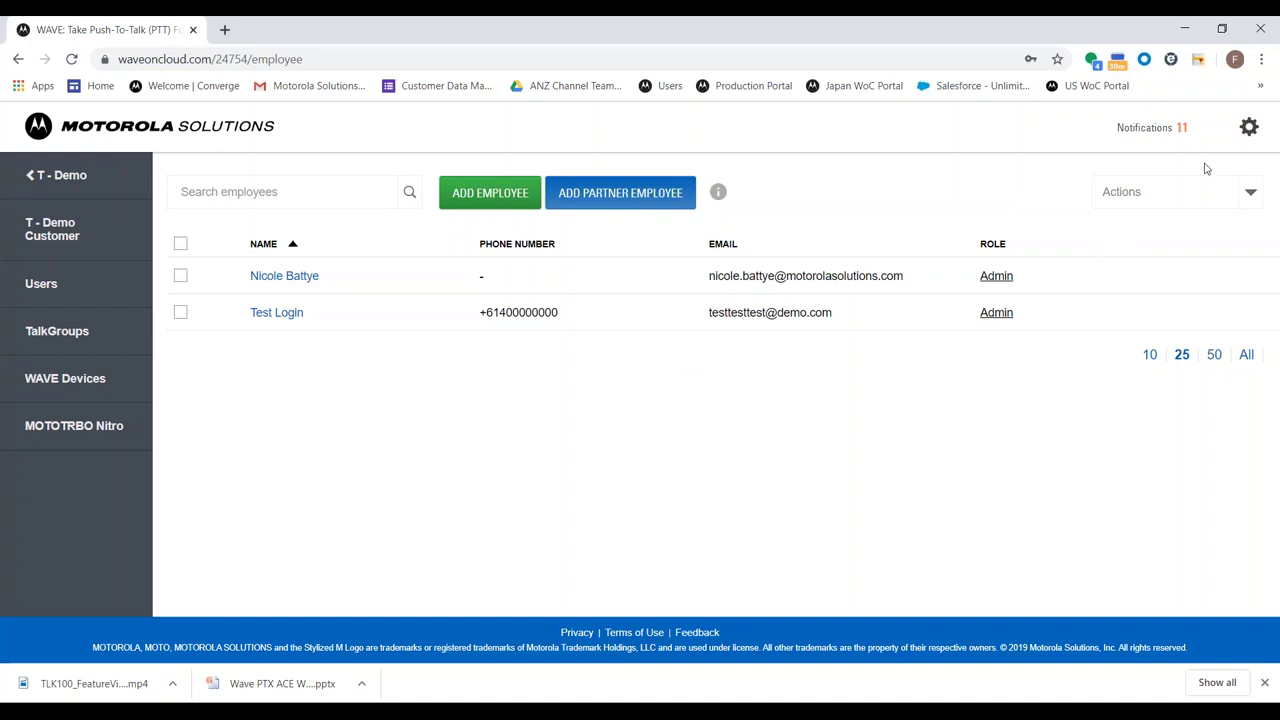
# Open the account overview from the gear menu, view the detailed account page, then return
pyautogui.click(1247, 127)
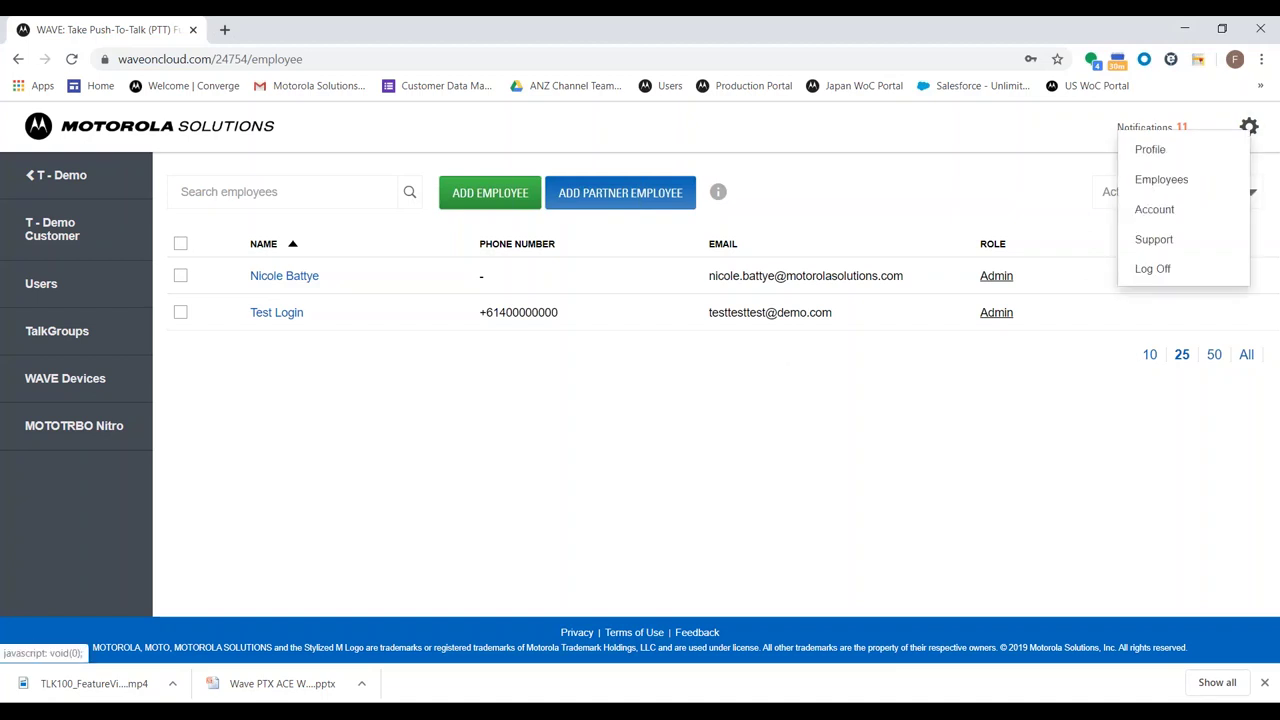
pyautogui.click(1154, 210)
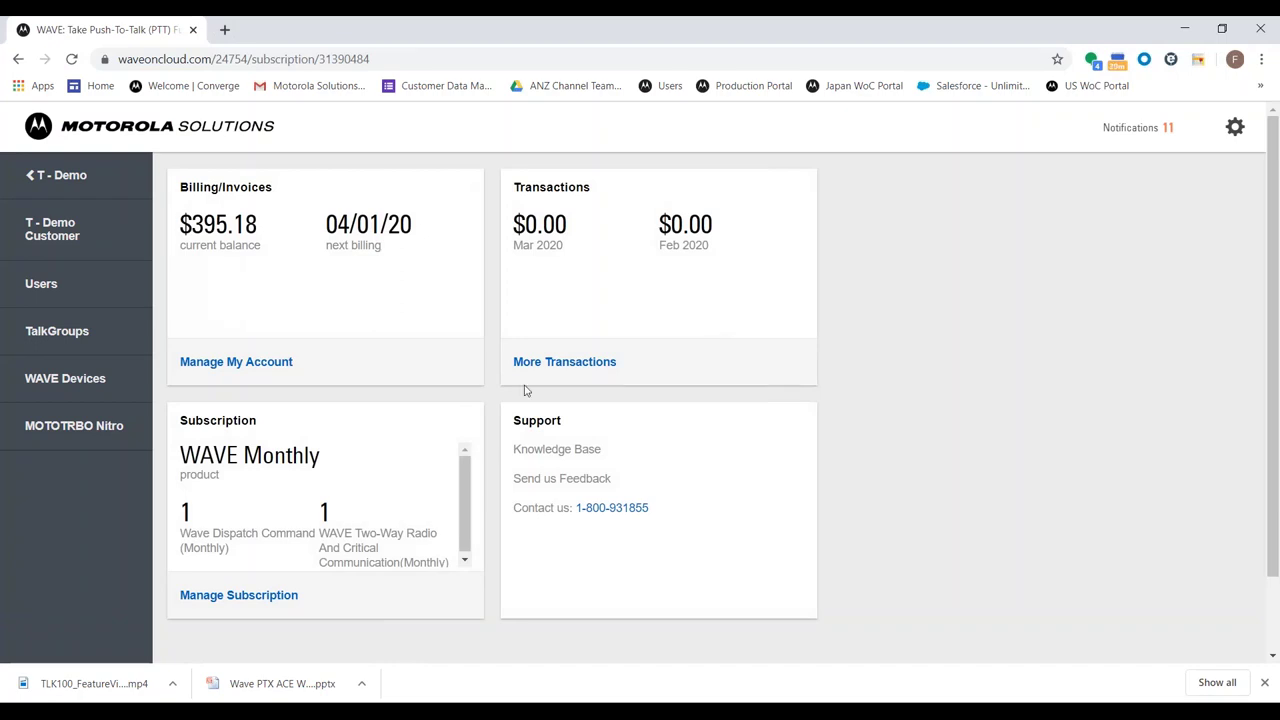
pyautogui.click(290, 368)
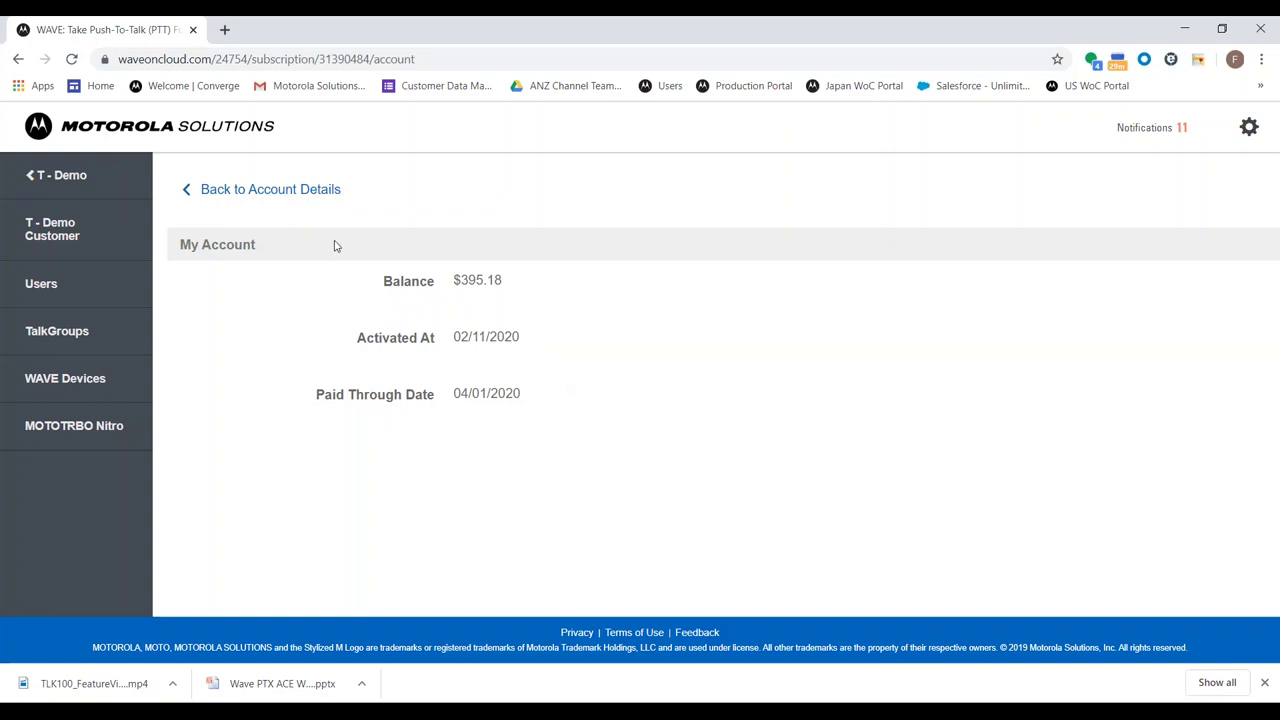
pyautogui.click(308, 204)
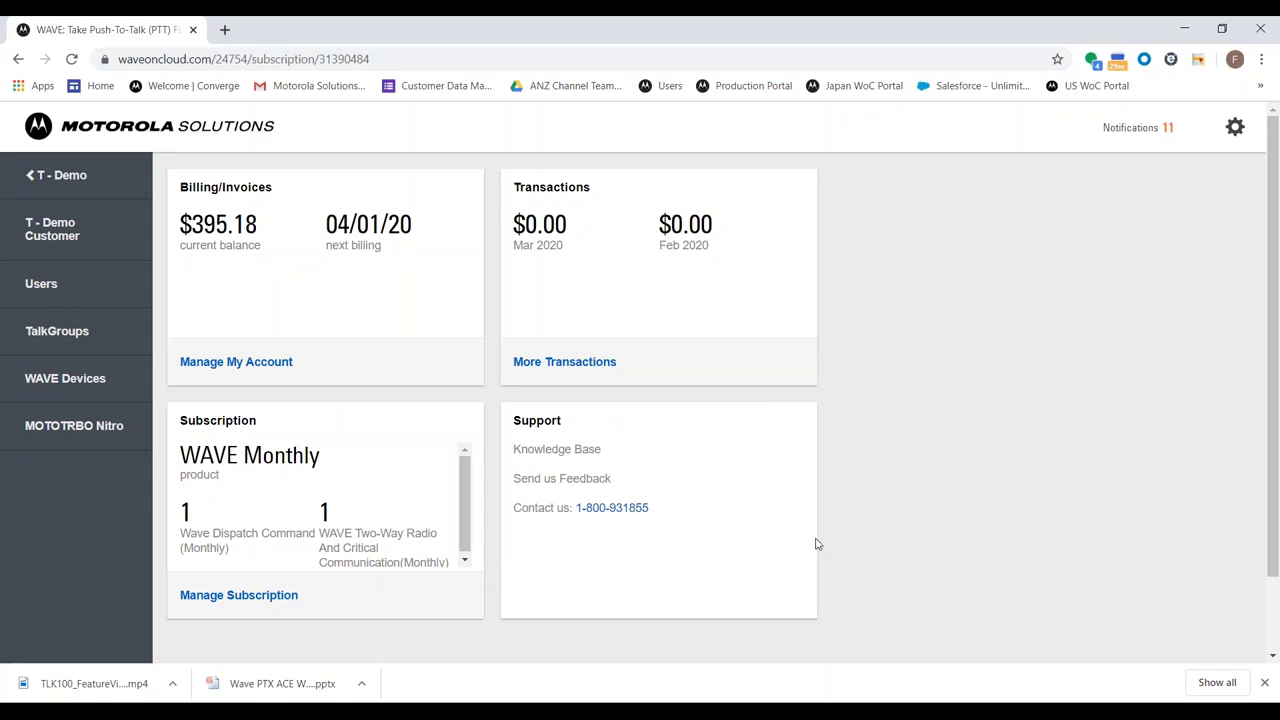
# Open subscription management and review the WAVE Monthly product name
pyautogui.click(275, 600)
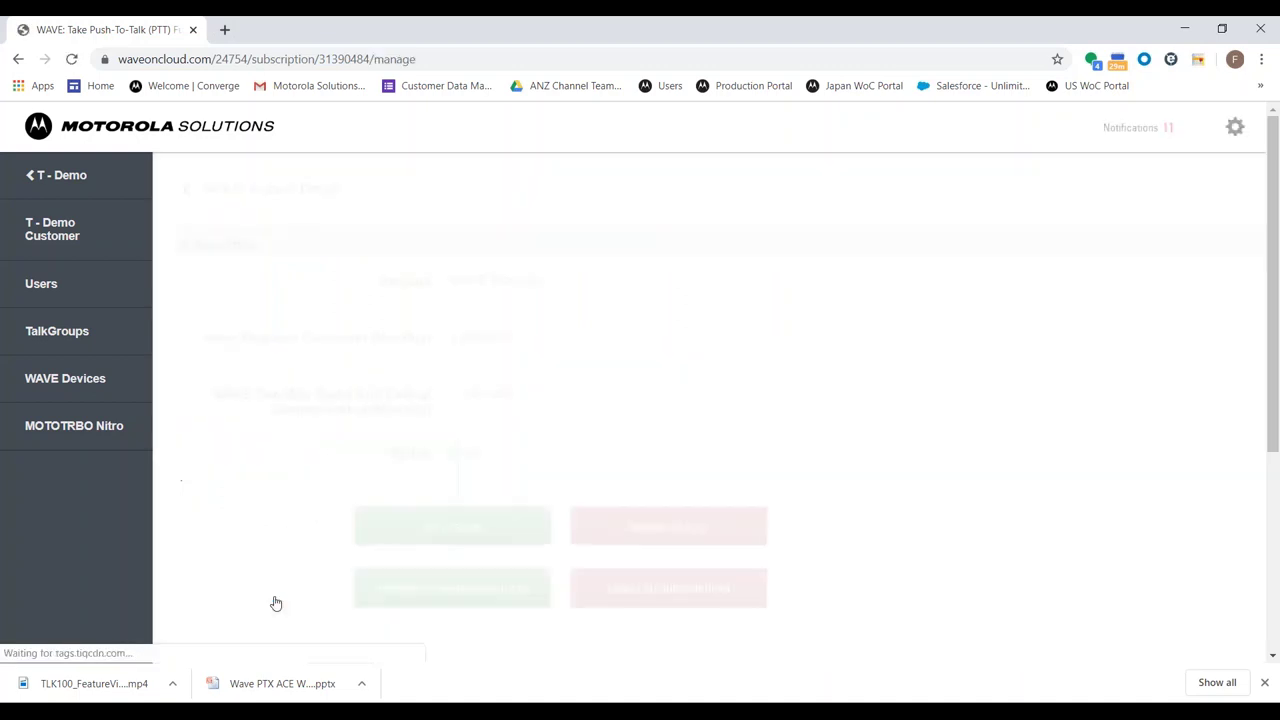
pyautogui.scroll(-1, 322, 409)
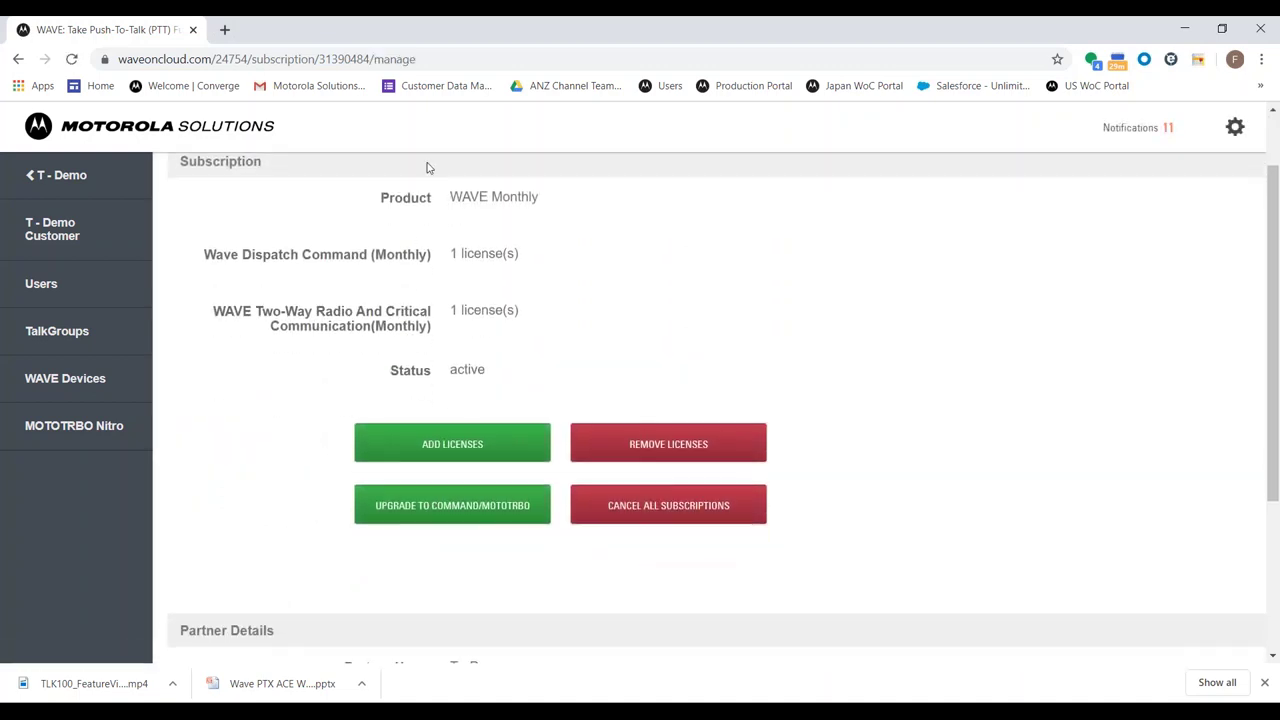
pyautogui.moveTo(389, 198); pyautogui.dragTo(555, 212)
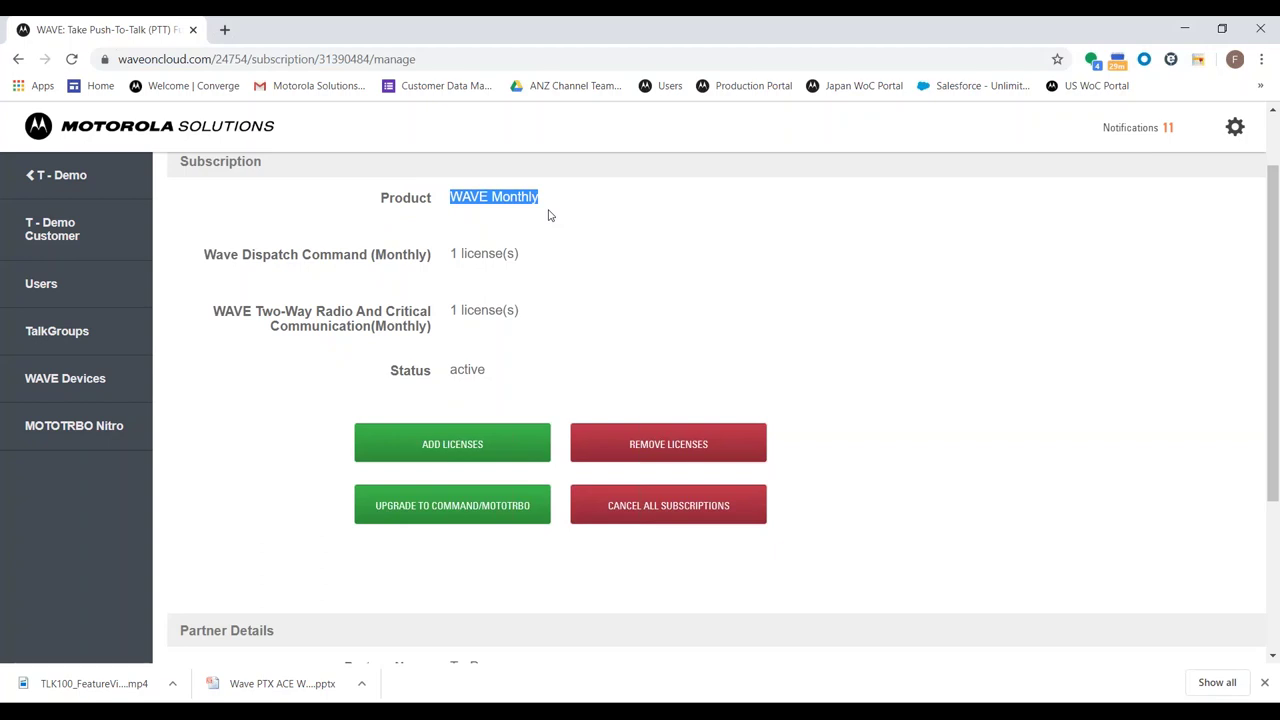
pyautogui.click(550, 219)
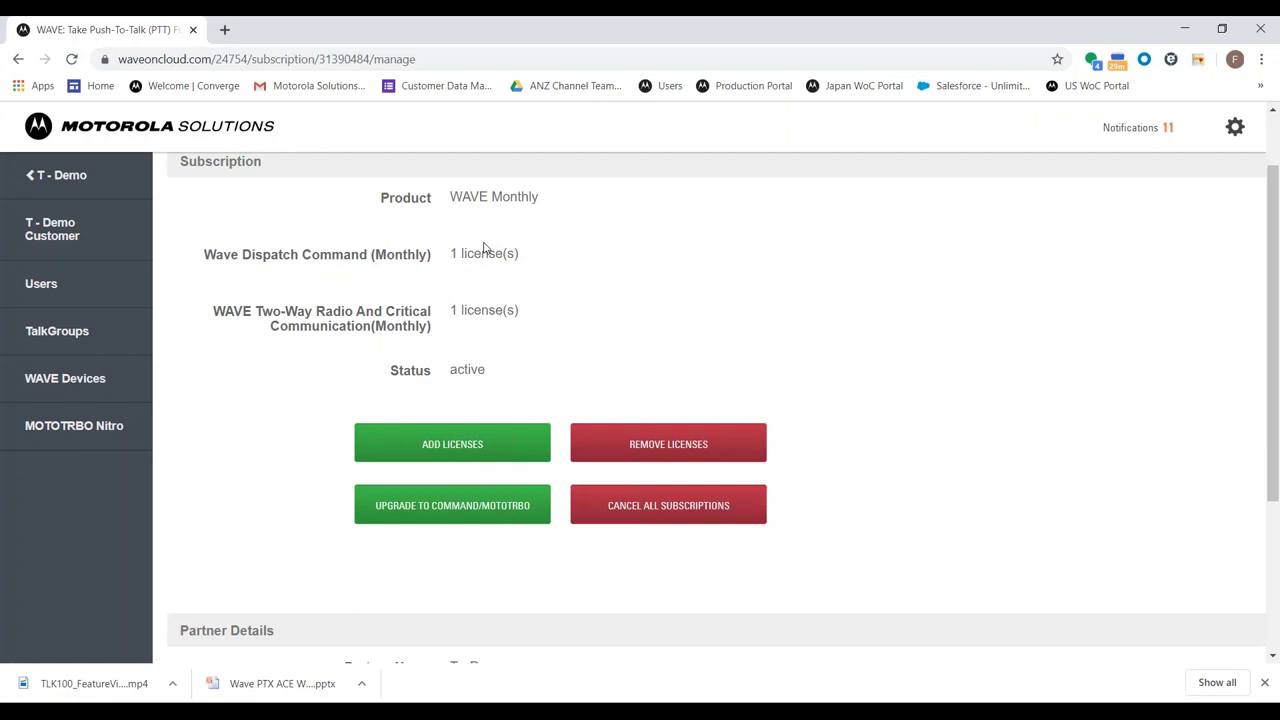
# Open and close Add Licenses, then review the 1 Dispatch Command licence row
pyautogui.click(460, 440)
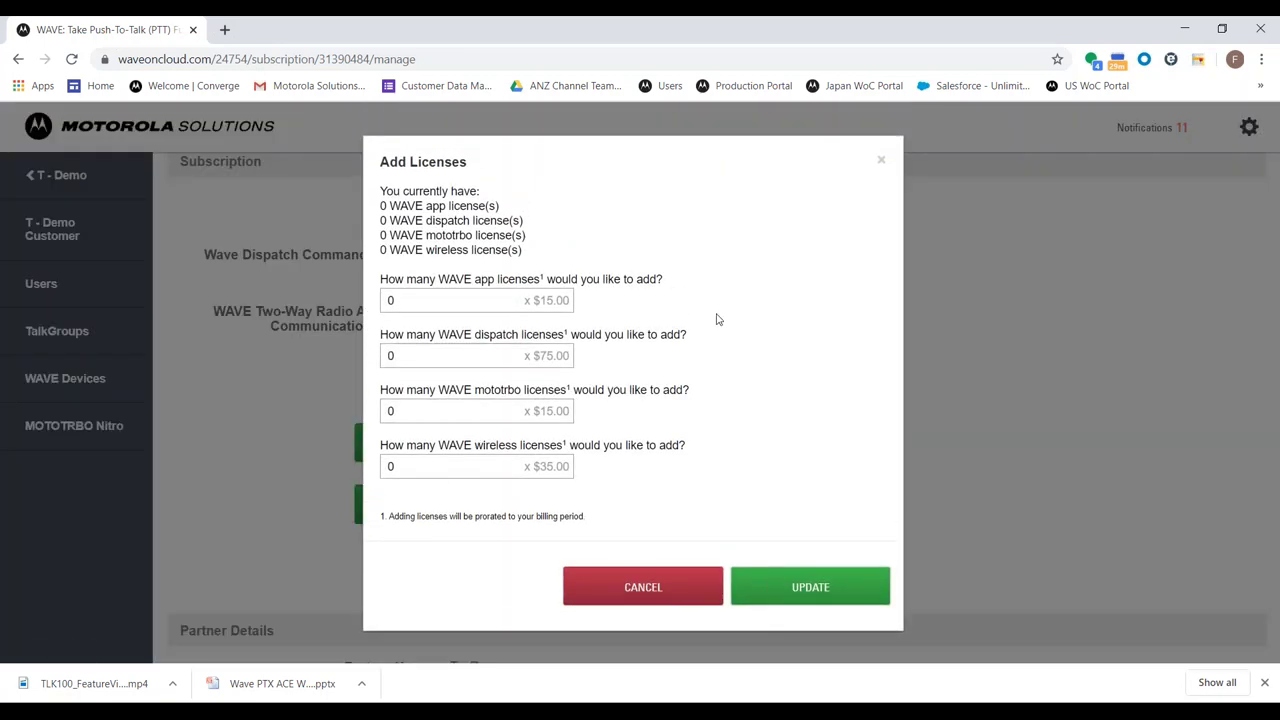
pyautogui.click(882, 163)
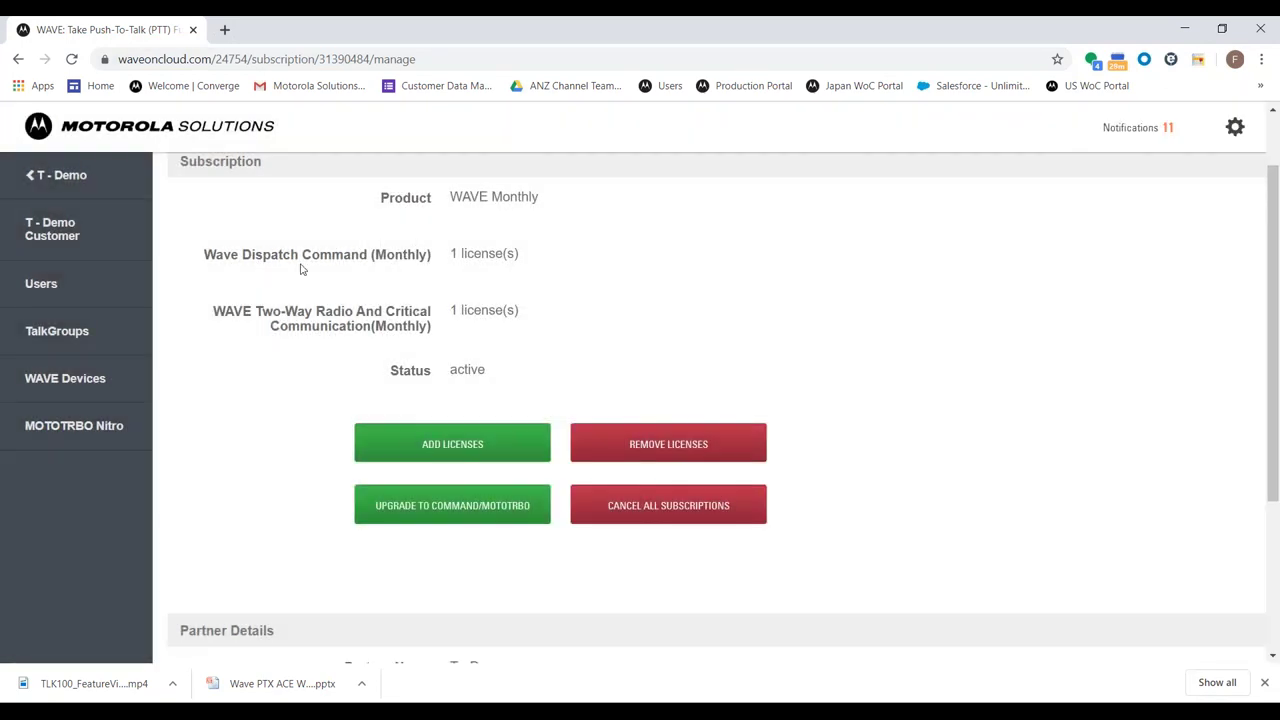
pyautogui.moveTo(242, 258); pyautogui.dragTo(472, 270)
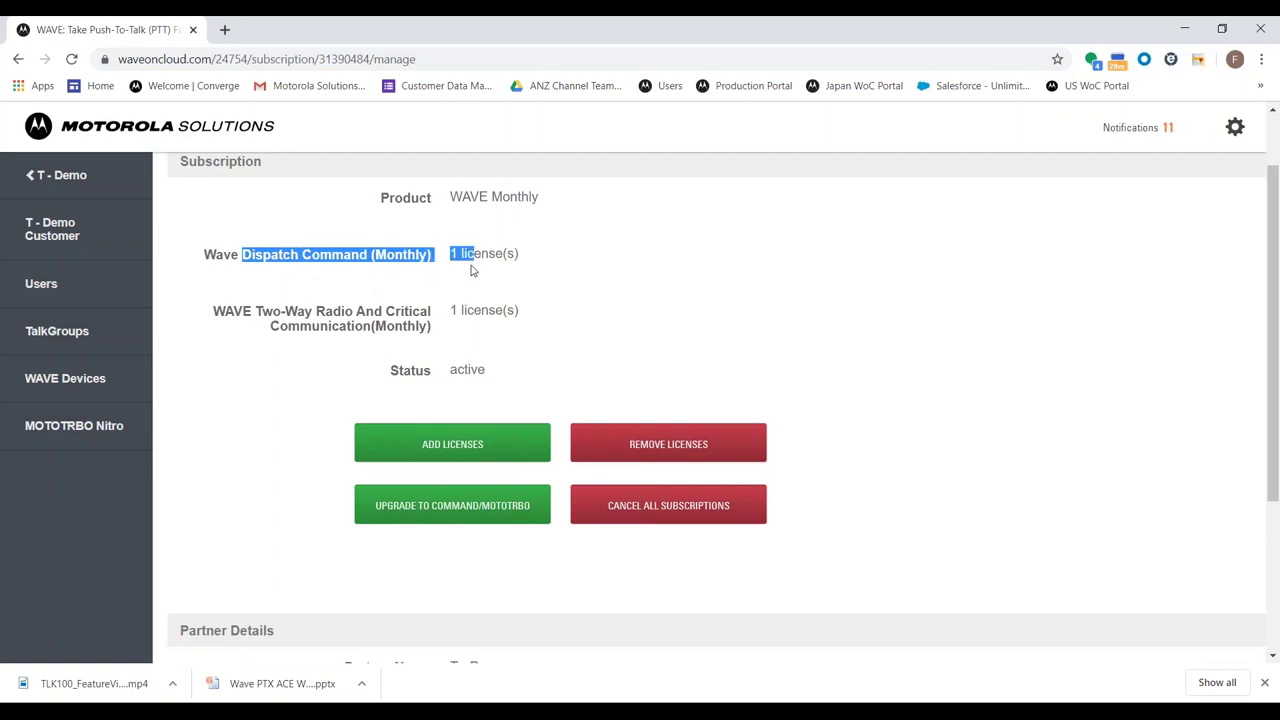
pyautogui.doubleClick(472, 328)
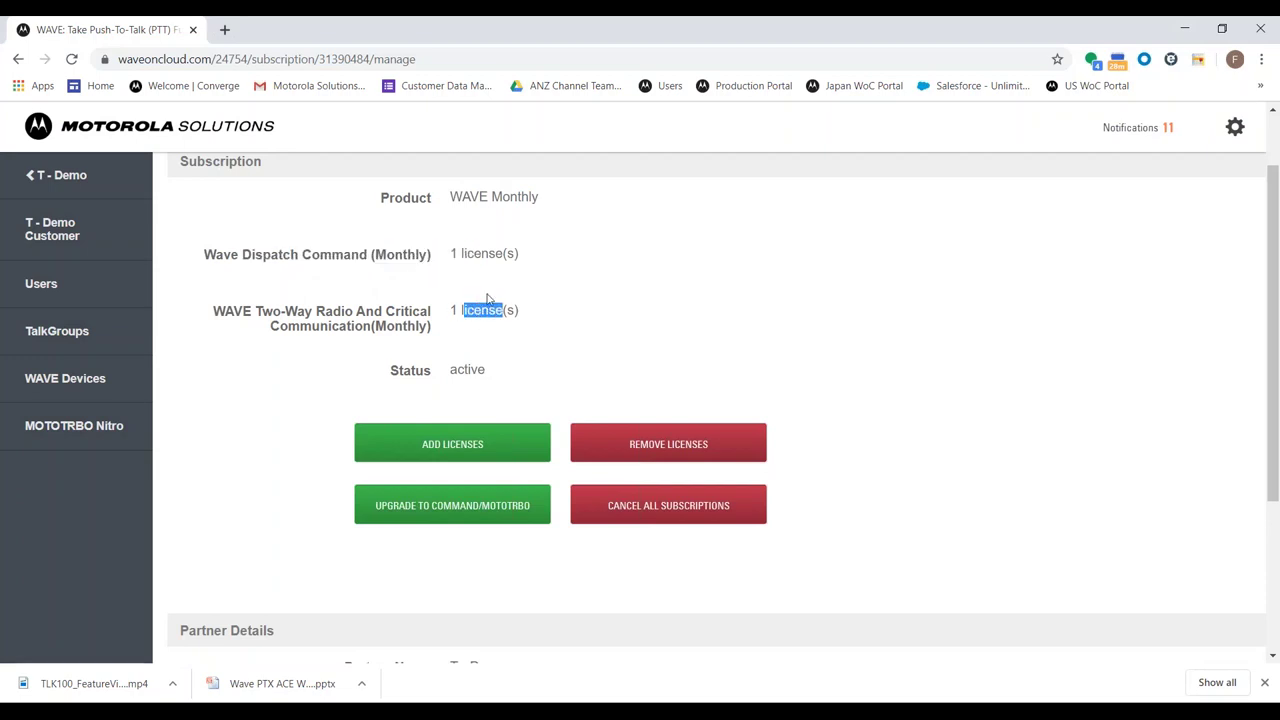
pyautogui.click(488, 296)
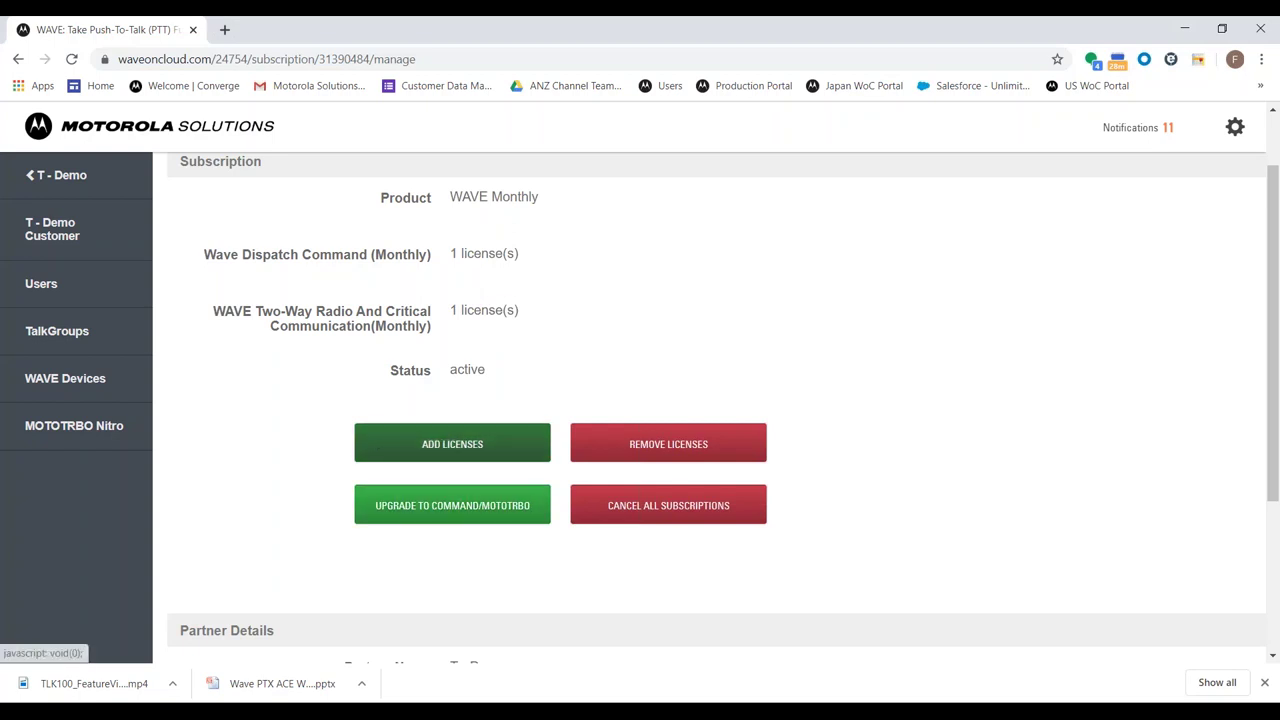
# Open Add Licenses and set the WAVE app licences quantity to 3
pyautogui.click(425, 448)
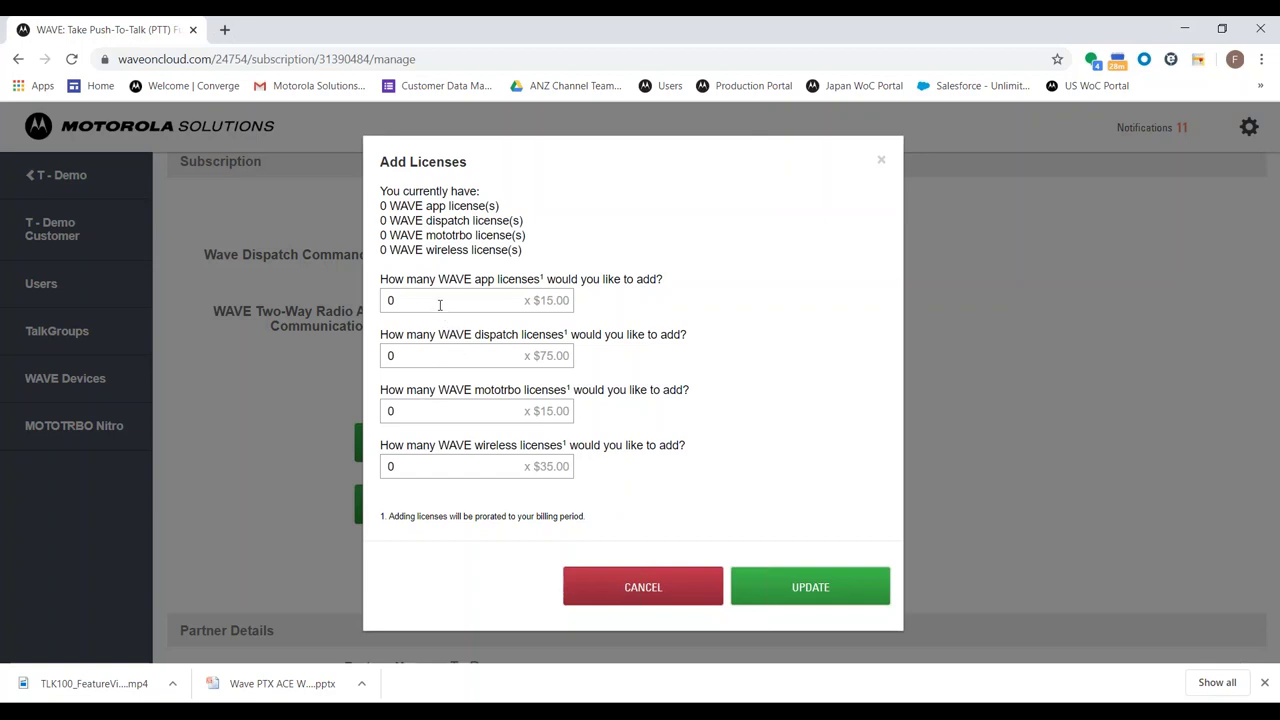
pyautogui.click(397, 300)
pyautogui.press('BackSpace')
pyautogui.write('3')
pyautogui.moveTo(449, 281); pyautogui.dragTo(509, 281)
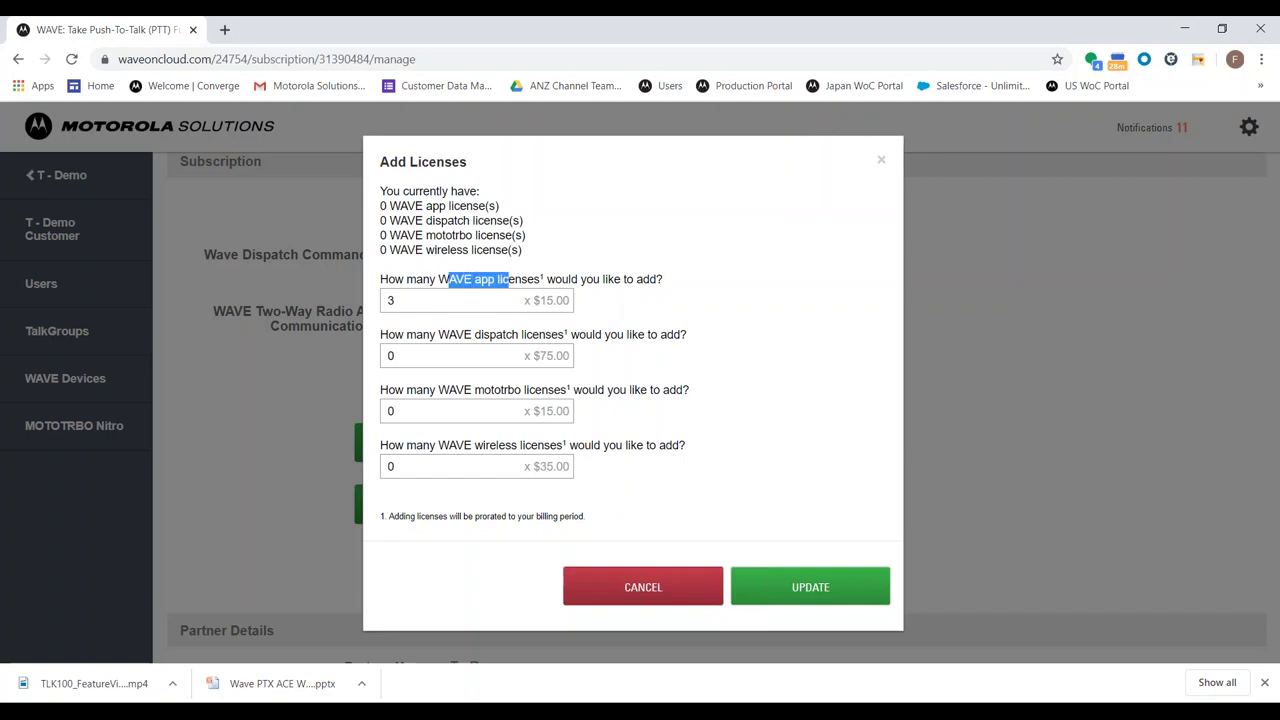
pyautogui.click(509, 281)
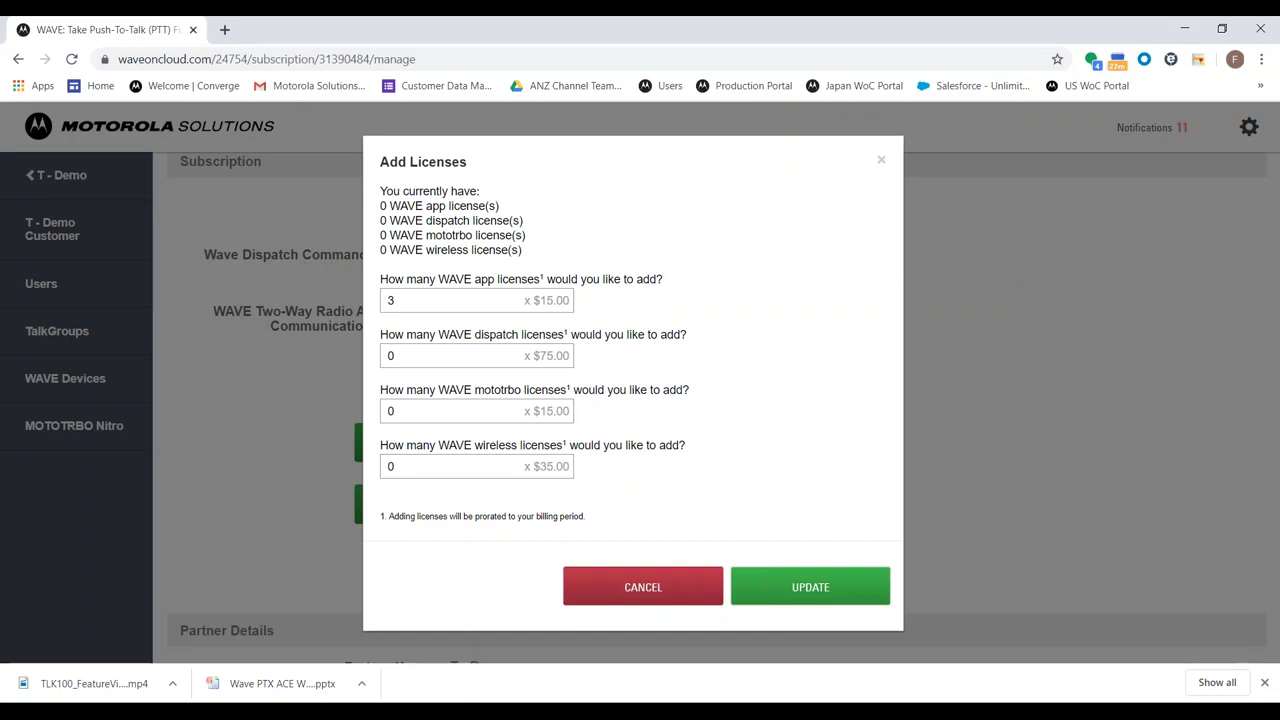
# Set the WAVE dispatch licences to 3 and review the MOTOTRBO and wireless licence questions
pyautogui.doubleClick(402, 322)
pyautogui.moveTo(457, 334); pyautogui.dragTo(541, 341)
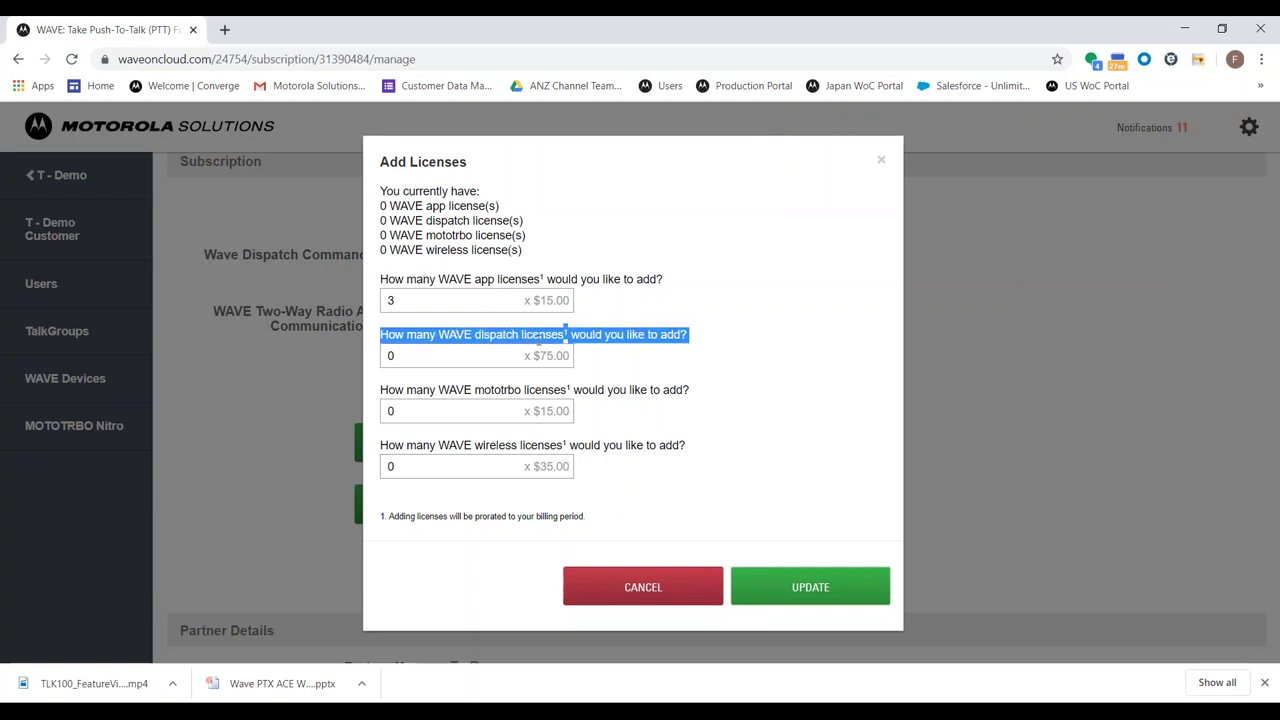
pyautogui.click(538, 341)
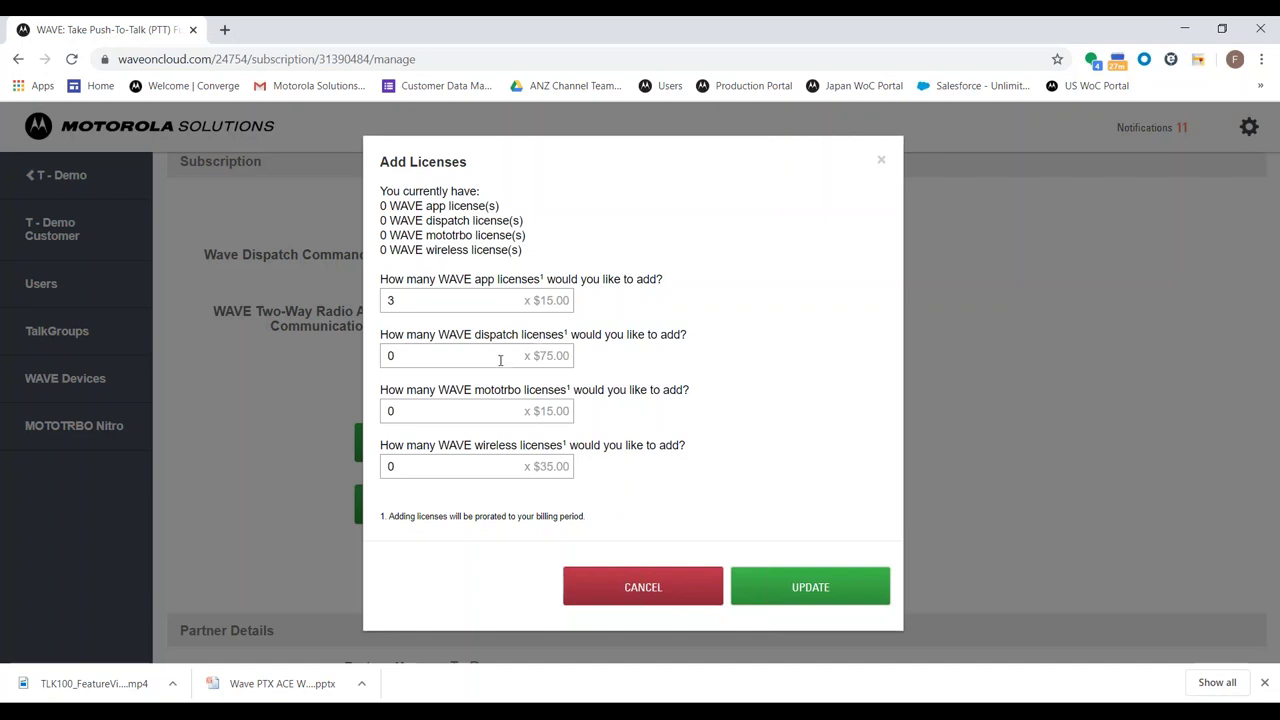
pyautogui.doubleClick(392, 357)
pyautogui.write('3')
pyautogui.moveTo(381, 390); pyautogui.dragTo(568, 392)
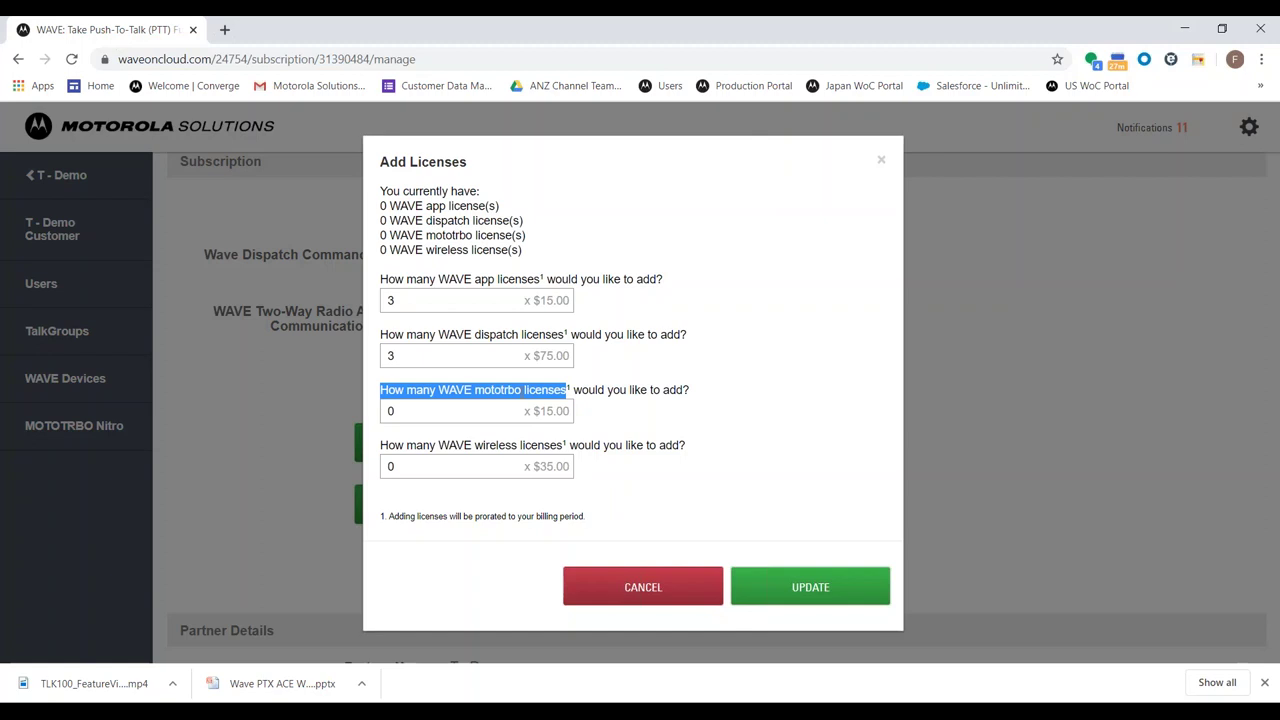
pyautogui.click(521, 393)
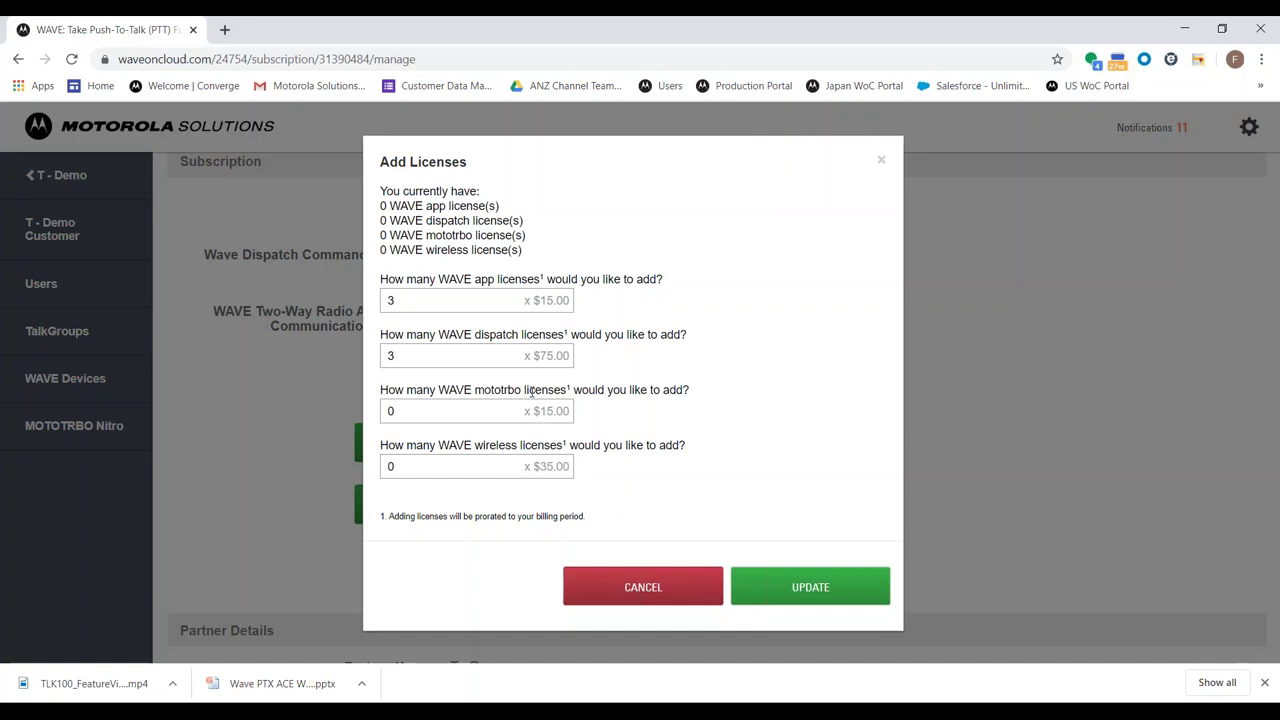
pyautogui.moveTo(438, 446); pyautogui.dragTo(562, 446)
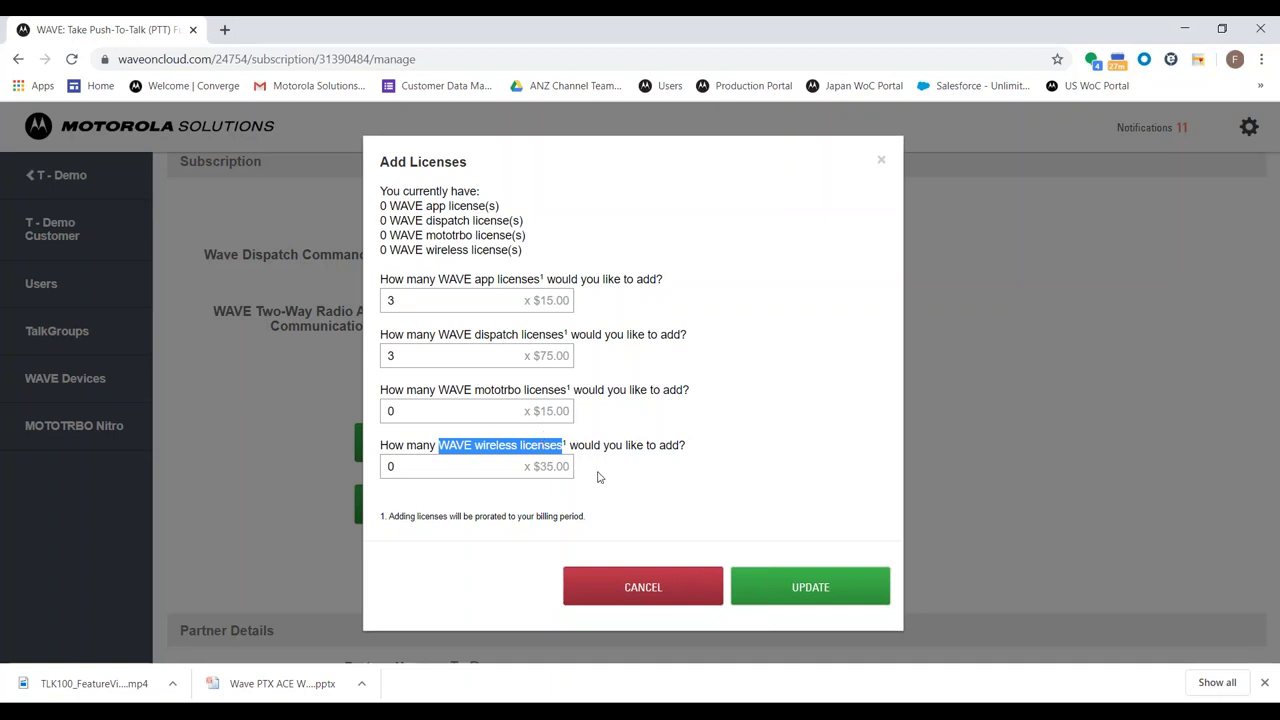
# Cancel the licence request, open and cancel Remove Licenses, and check Partner Details
pyautogui.click(631, 578)
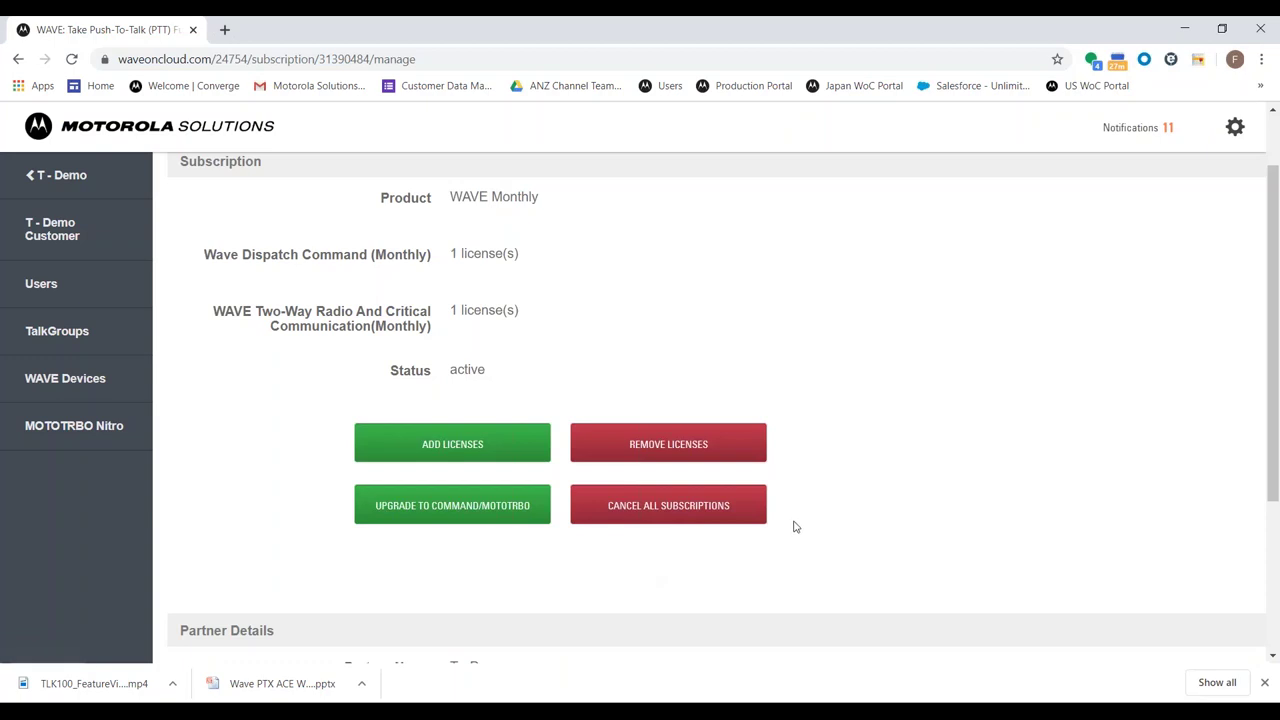
pyautogui.click(765, 447)
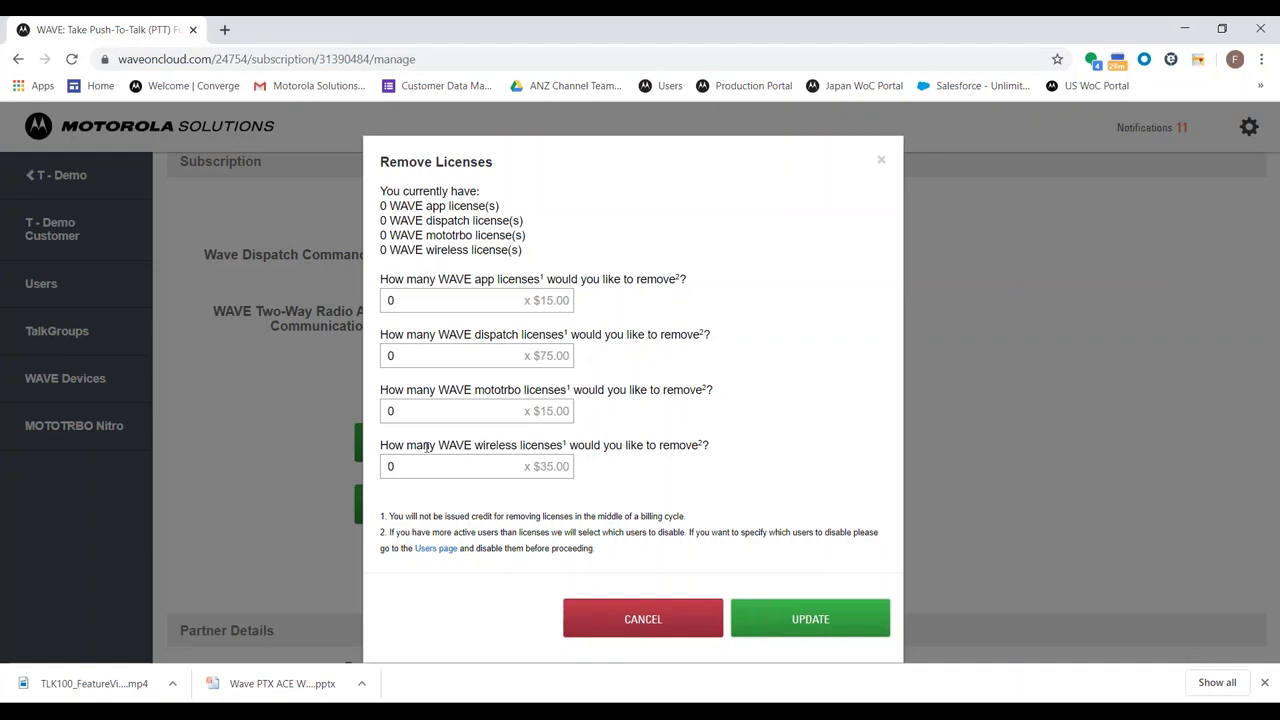
pyautogui.moveTo(425, 450); pyautogui.dragTo(538, 461)
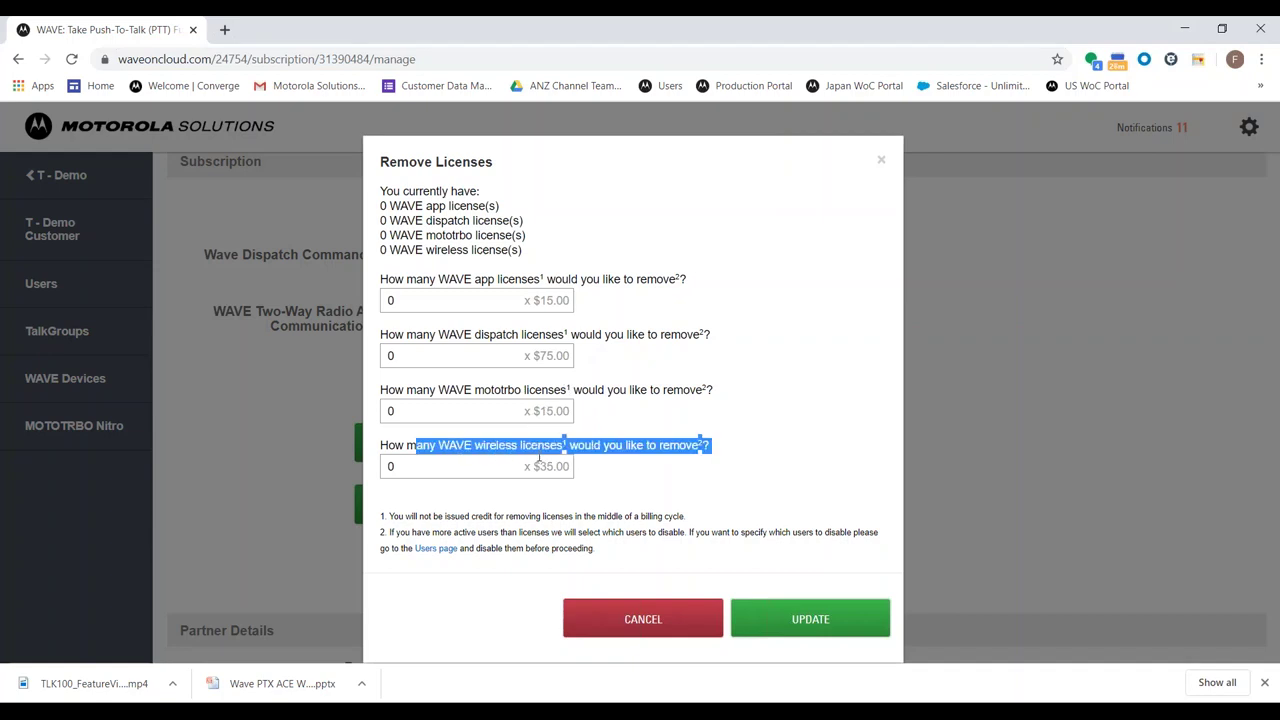
pyautogui.click(541, 452)
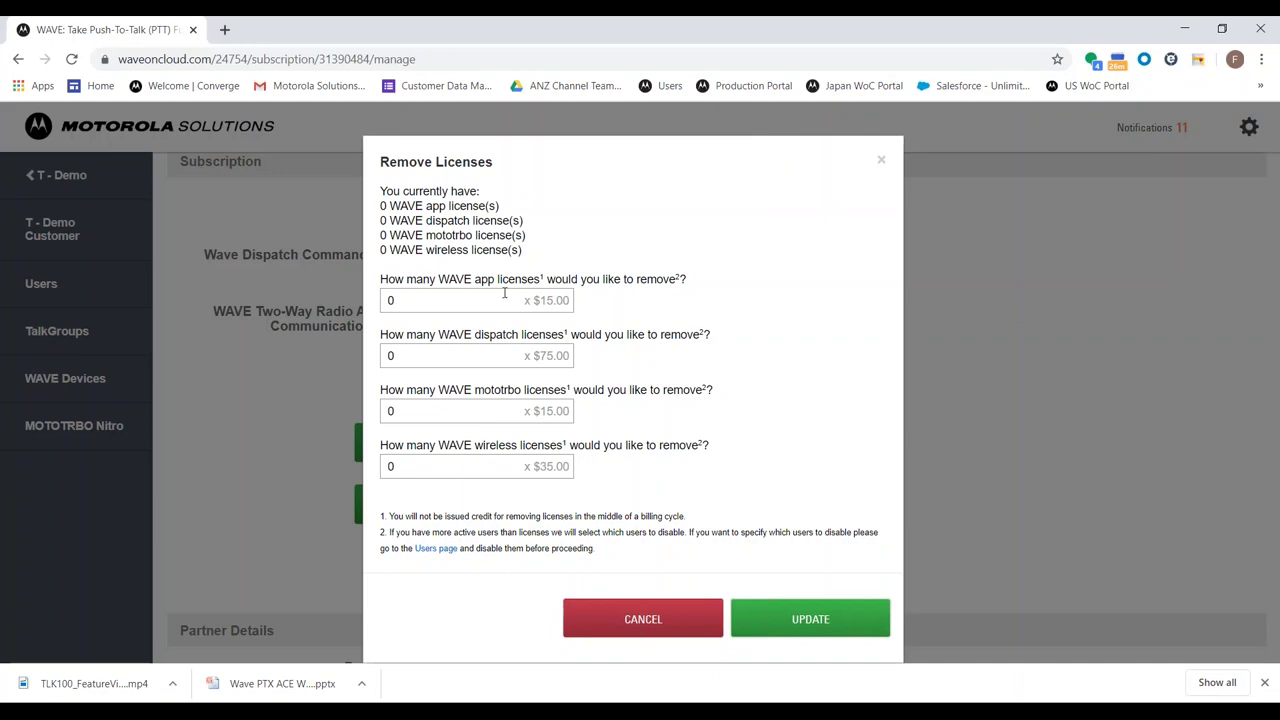
pyautogui.click(621, 631)
pyautogui.scroll(-3, 543, 608)
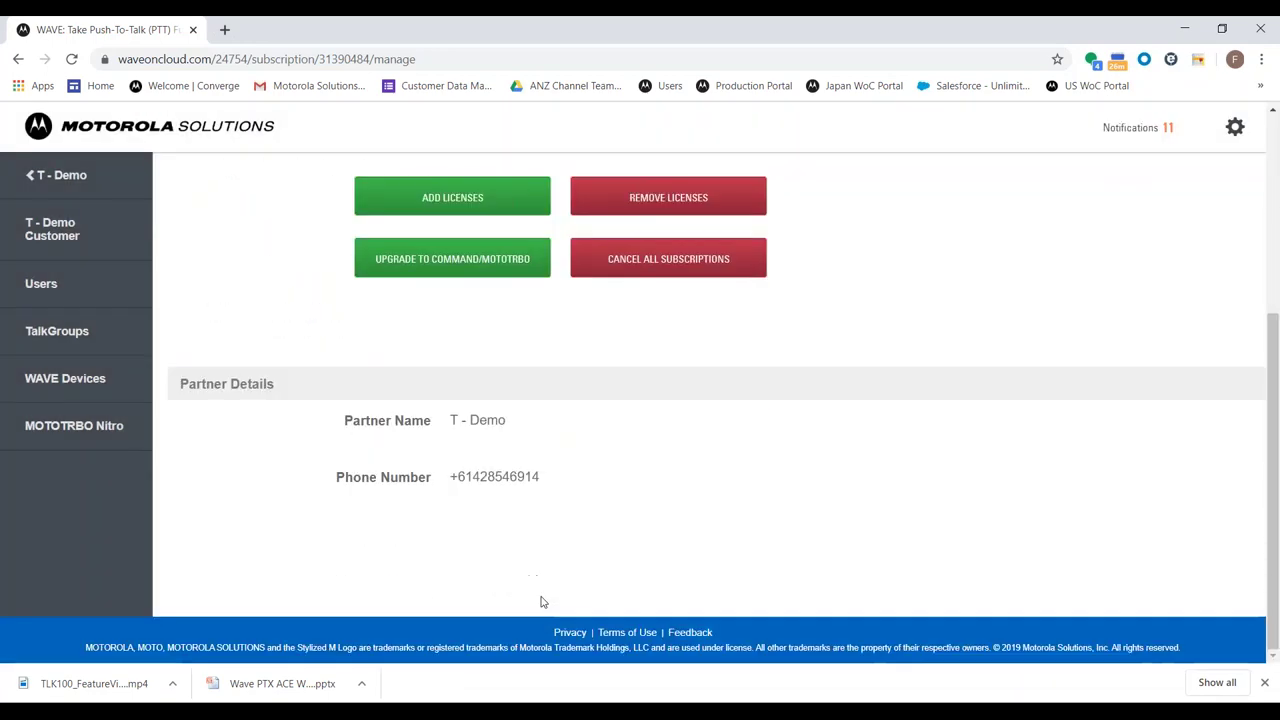
pyautogui.scroll(5, 543, 602)
pyautogui.click(452, 508)
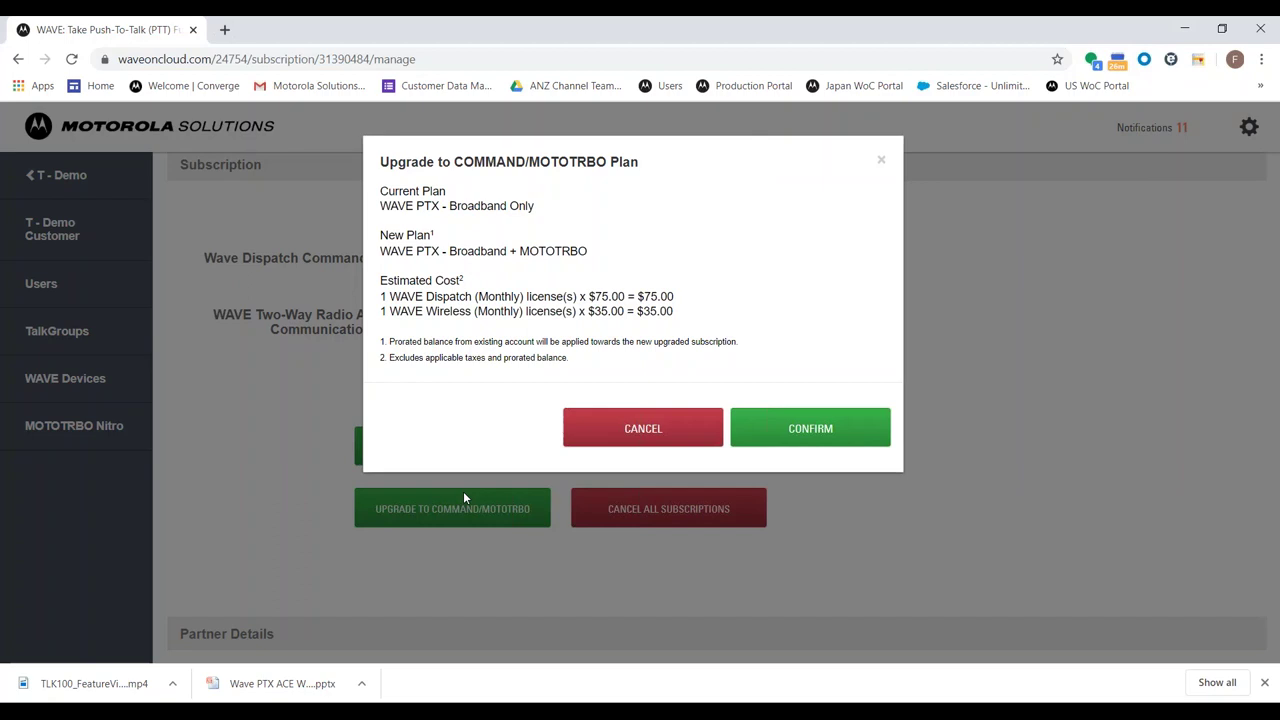
pyautogui.click(588, 436)
pyautogui.click(623, 509)
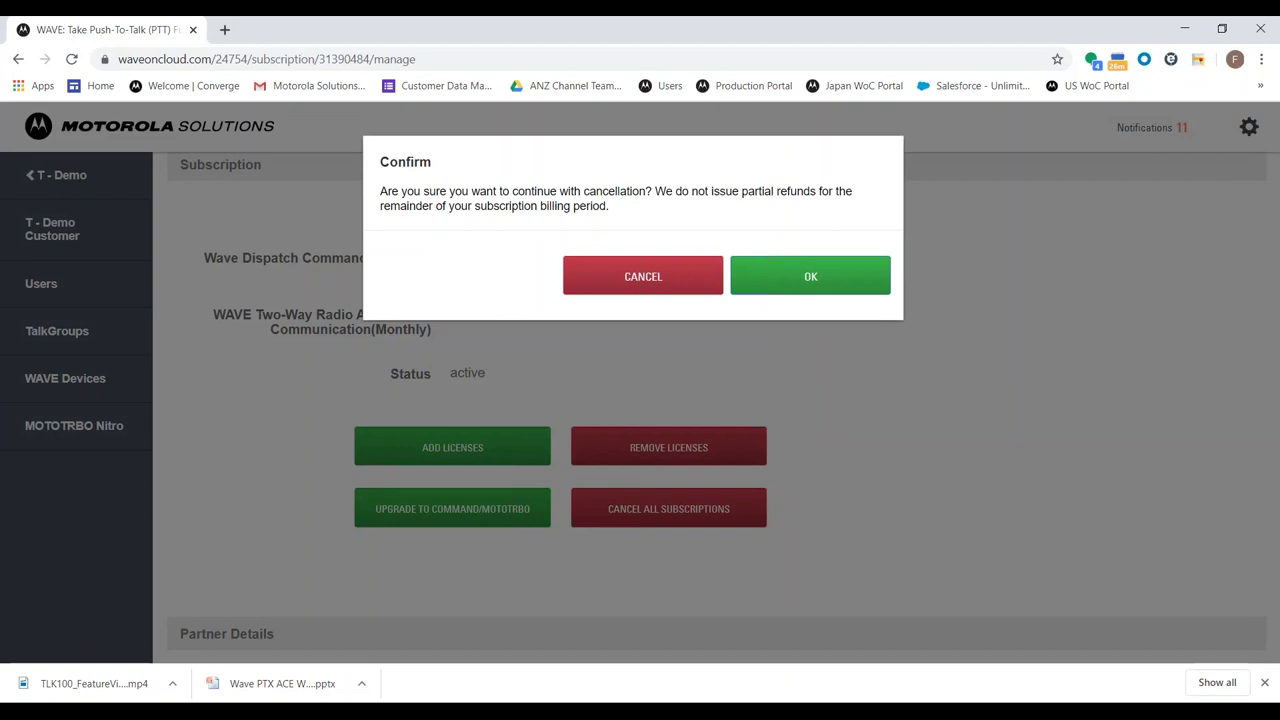
pyautogui.click(590, 287)
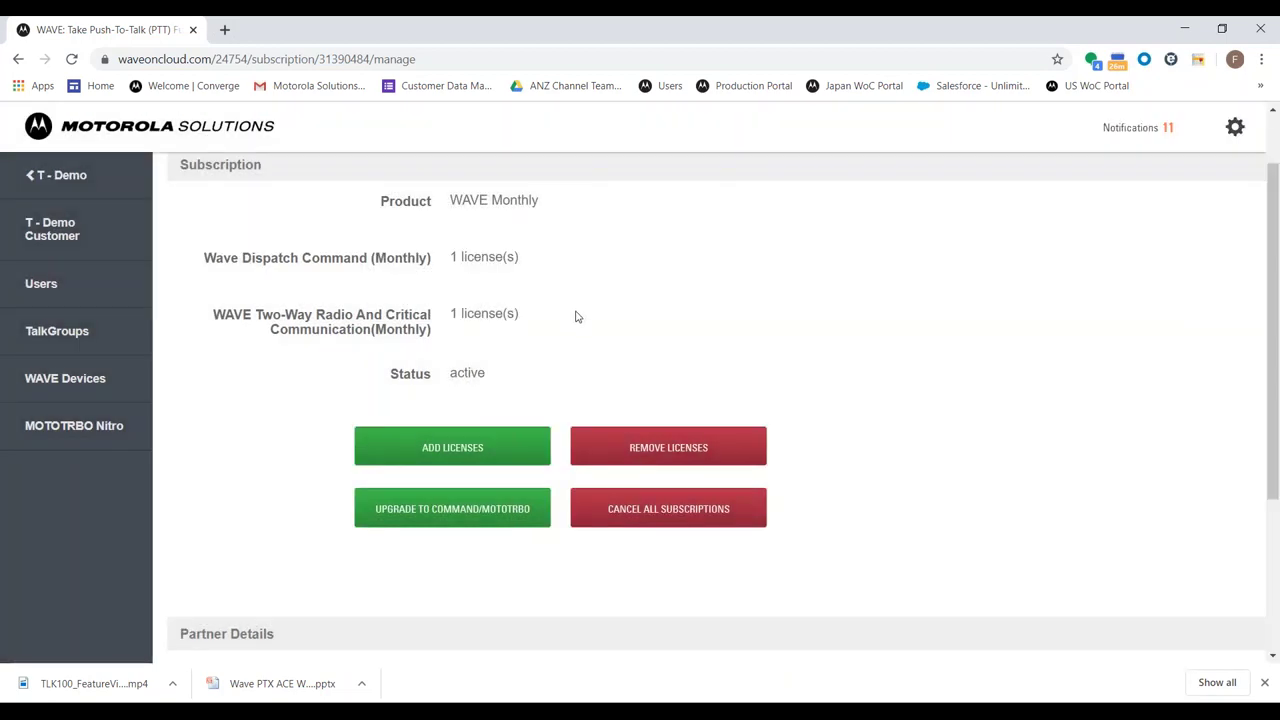
pyautogui.scroll(1, 588, 315)
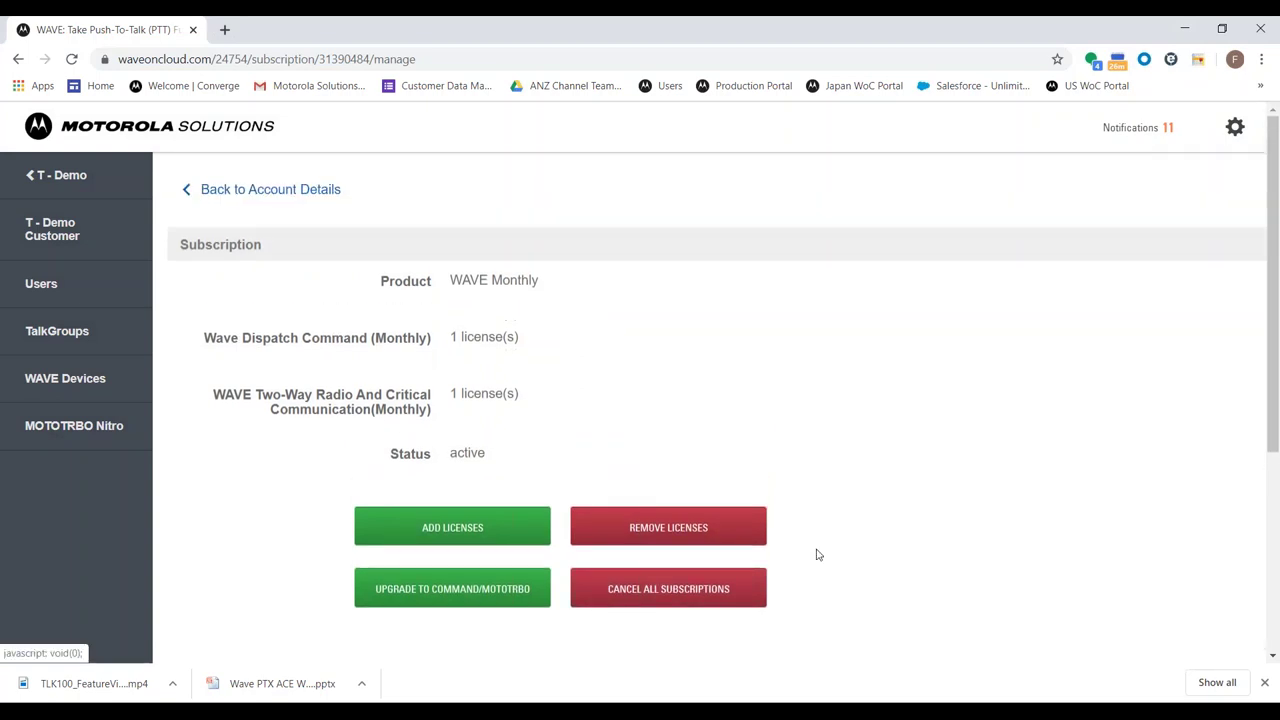
# Go to the Users page and start adding a new user
pyautogui.click(89, 295)
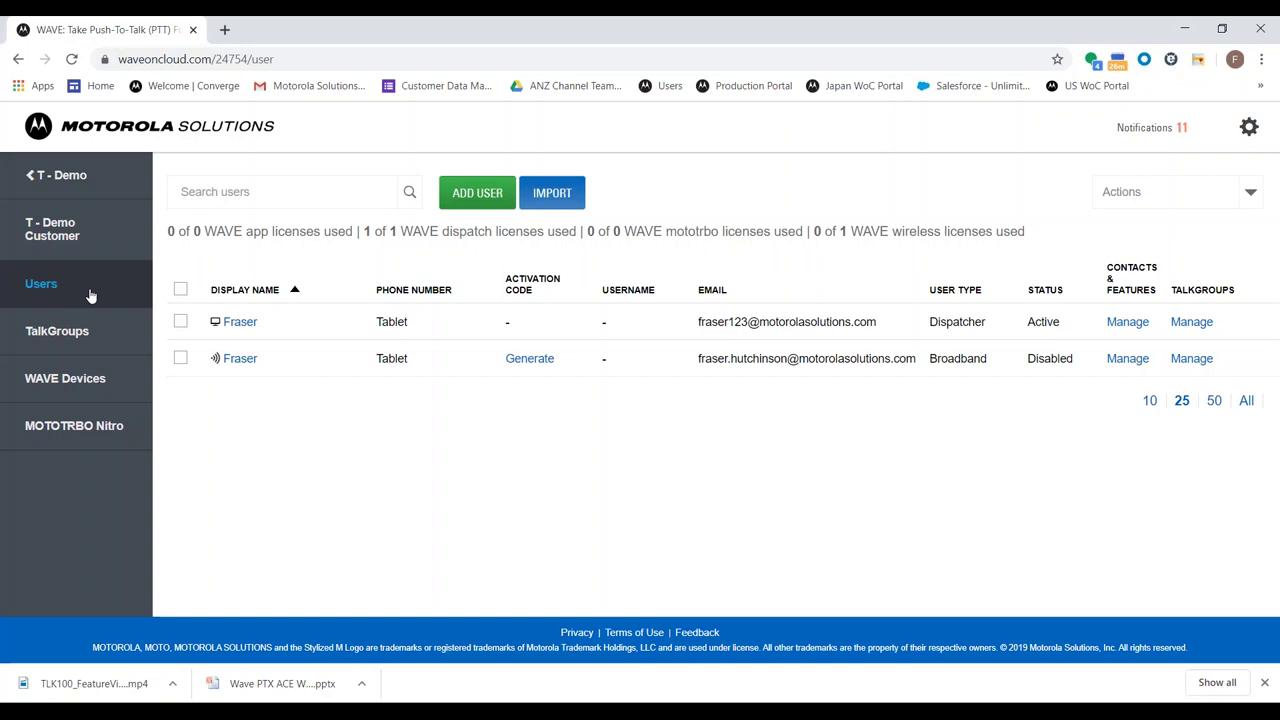
pyautogui.click(474, 193)
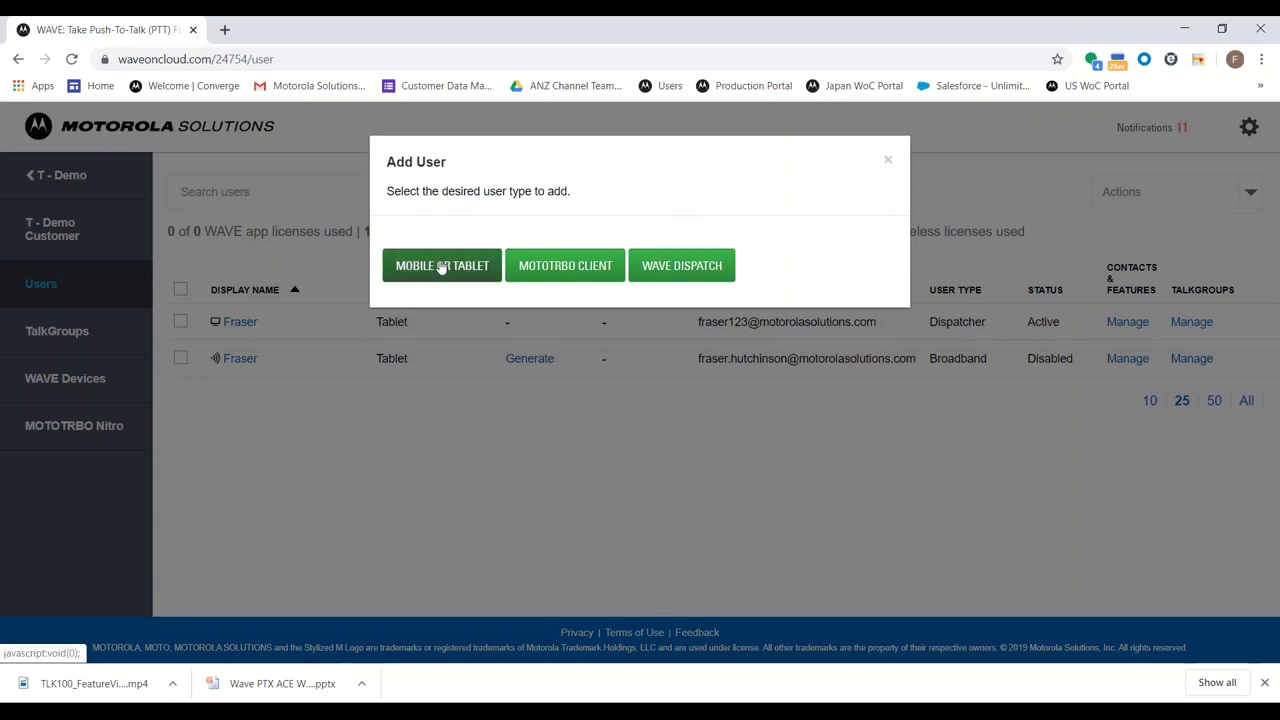
# Choose Mobile or Tablet user type and enter the display name 'Mobile Client 3'
pyautogui.click(441, 267)
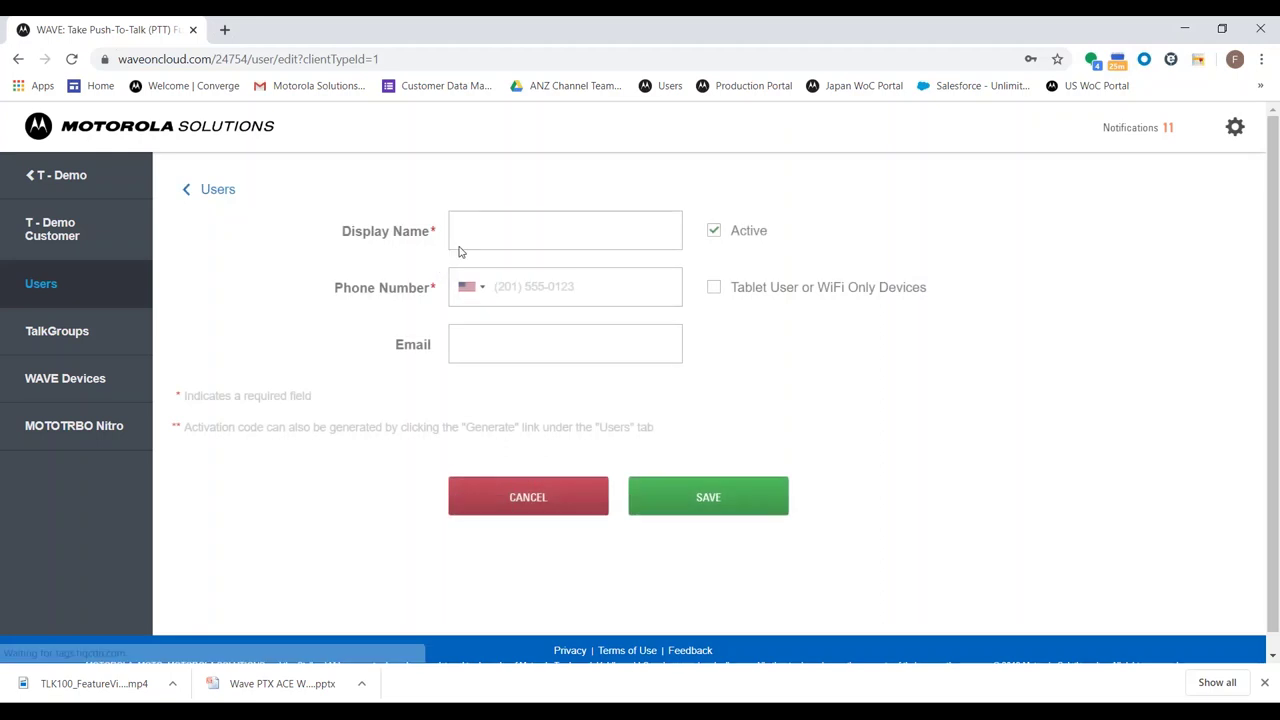
pyautogui.click(477, 231)
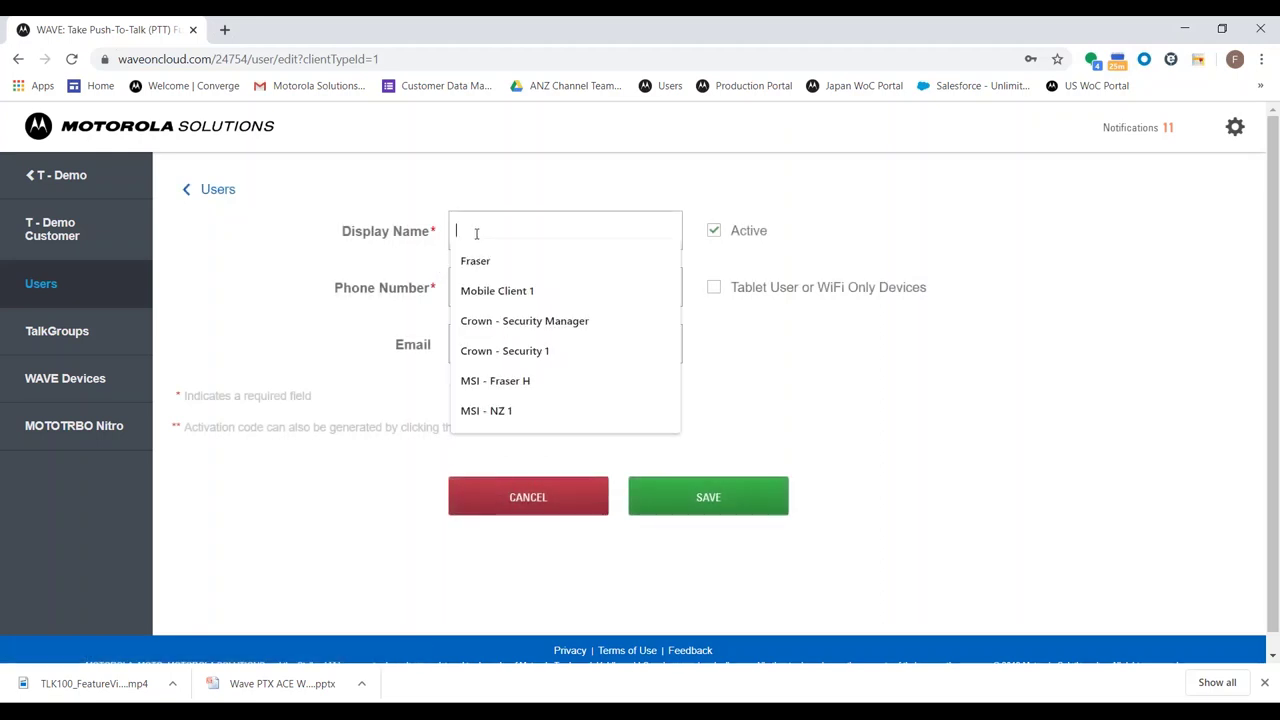
pyautogui.click(482, 204)
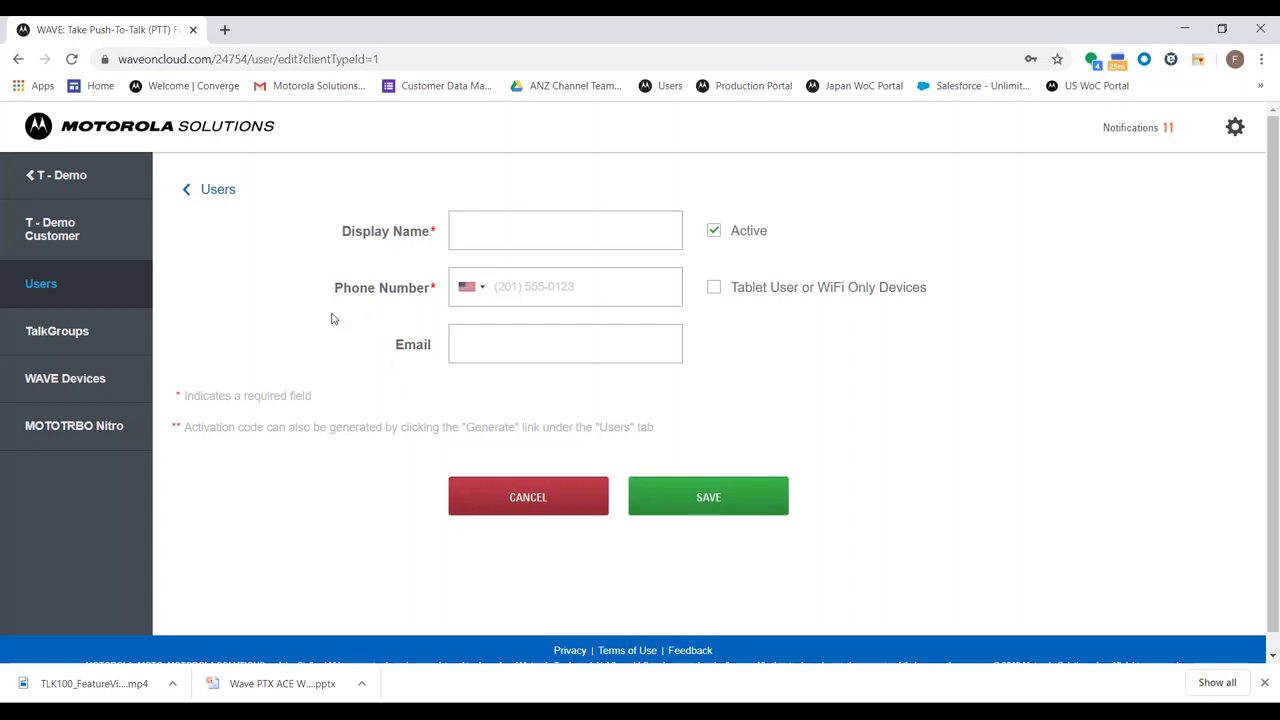
pyautogui.click(492, 235)
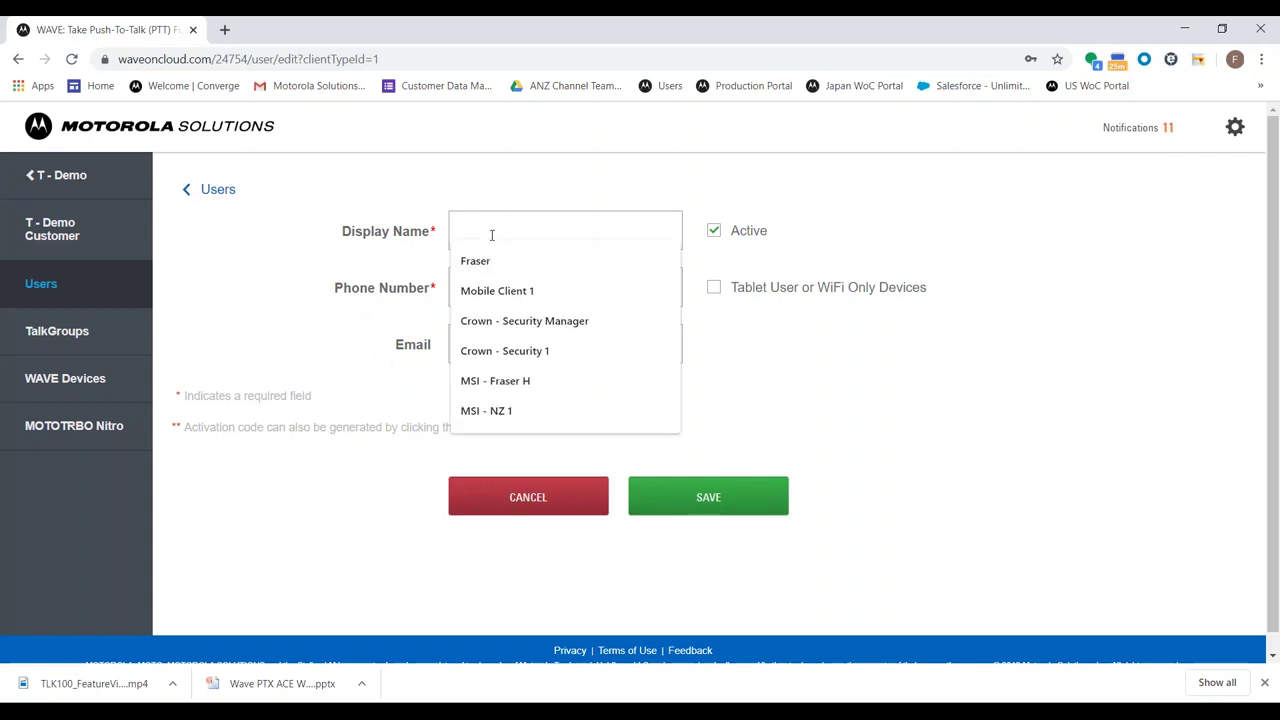
pyautogui.write('Disd')
pyautogui.press('BackSpace')
pyautogui.press('BackSpace')
pyautogui.press('BackSpace')
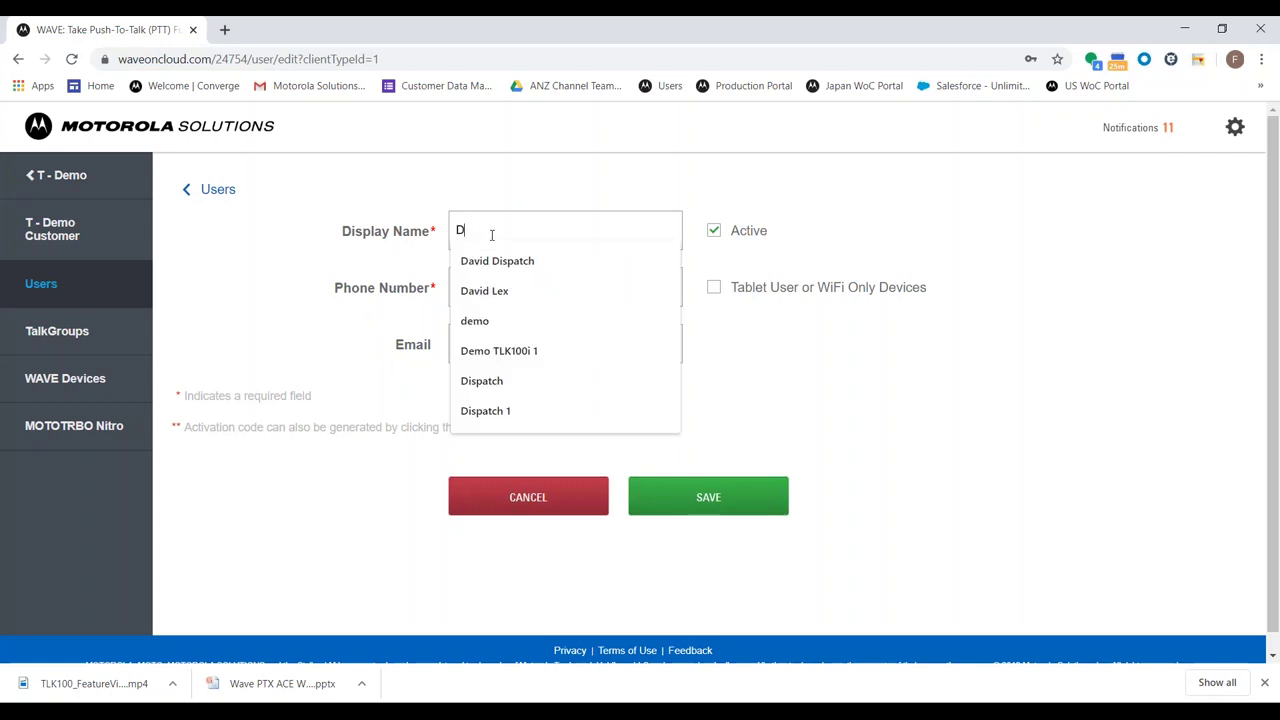
pyautogui.press('BackSpace')
pyautogui.write('Mobile Client')
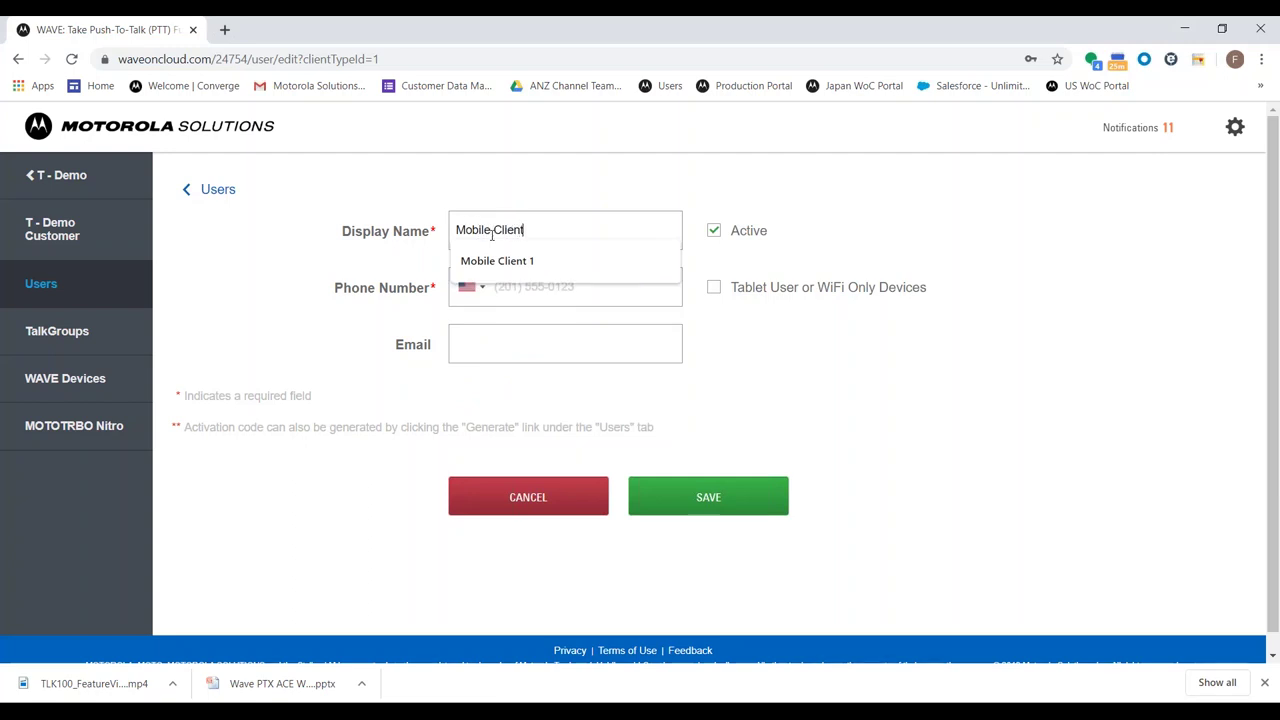
pyautogui.write('3')
pyautogui.doubleClick(643, 227)
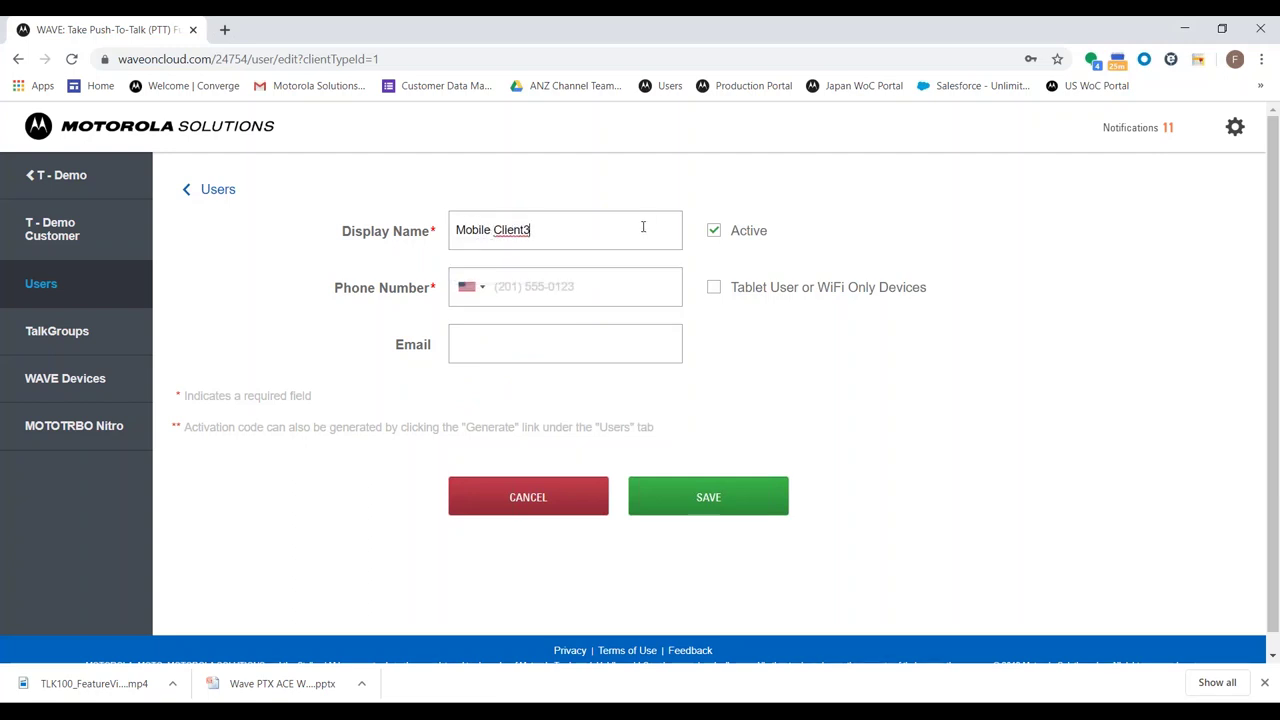
pyautogui.write('Client 3')
# Tick Tablet User or WiFi Only Devices for the new user
pyautogui.press('Tab')
pyautogui.click(291, 263)
pyautogui.click(742, 287)
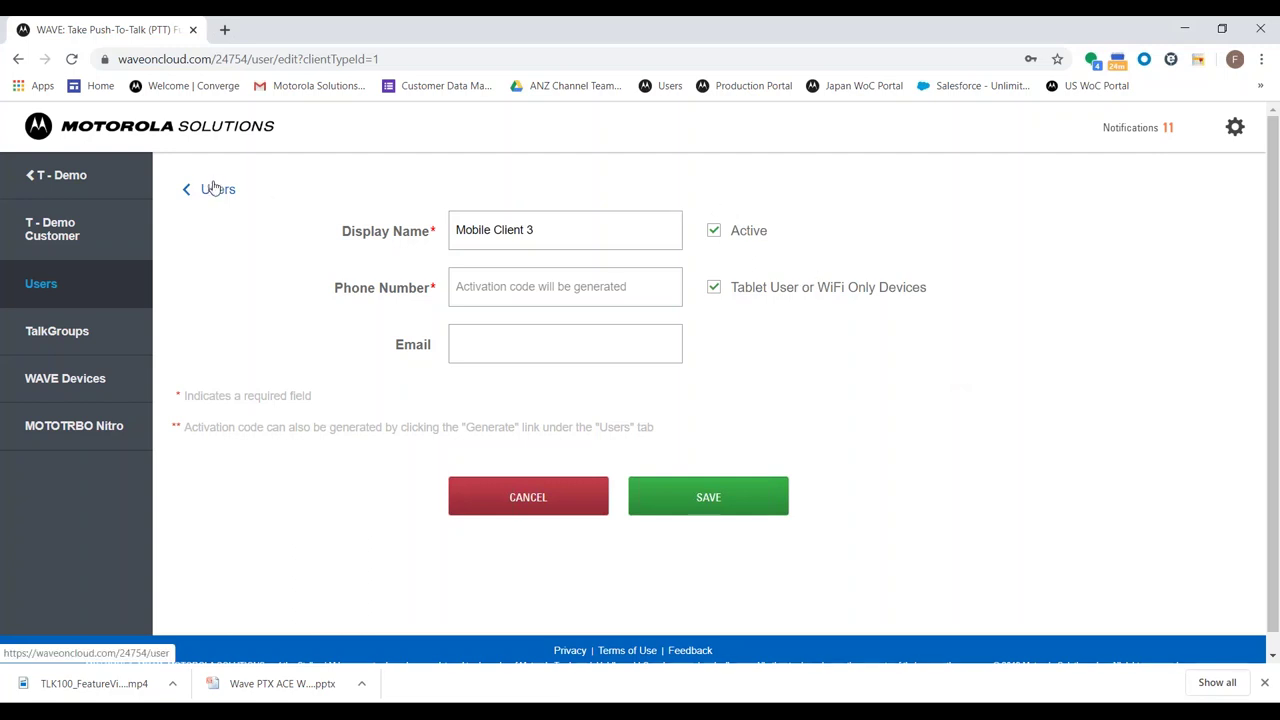
# Leave the new-user form unsaved and start another new user from the Users list
pyautogui.click(215, 188)
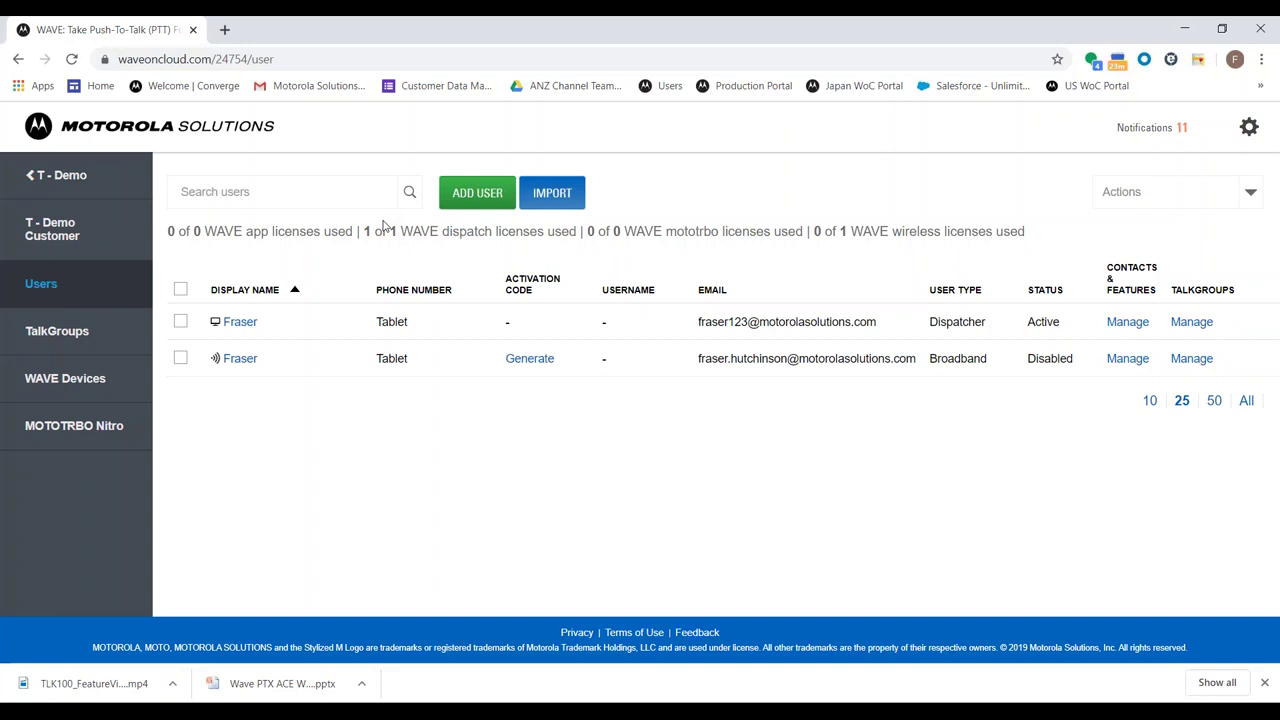
pyautogui.click(446, 204)
pyautogui.click(562, 265)
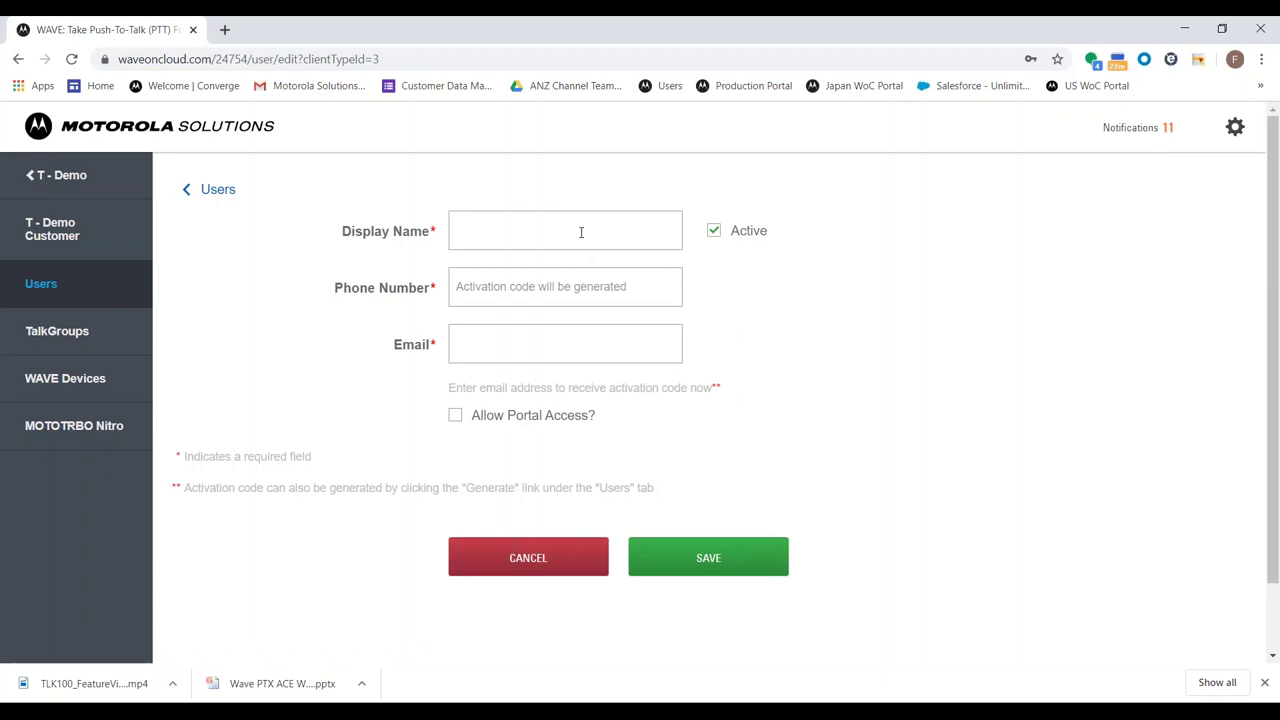
pyautogui.click(494, 222)
pyautogui.click(494, 222)
pyautogui.click(216, 190)
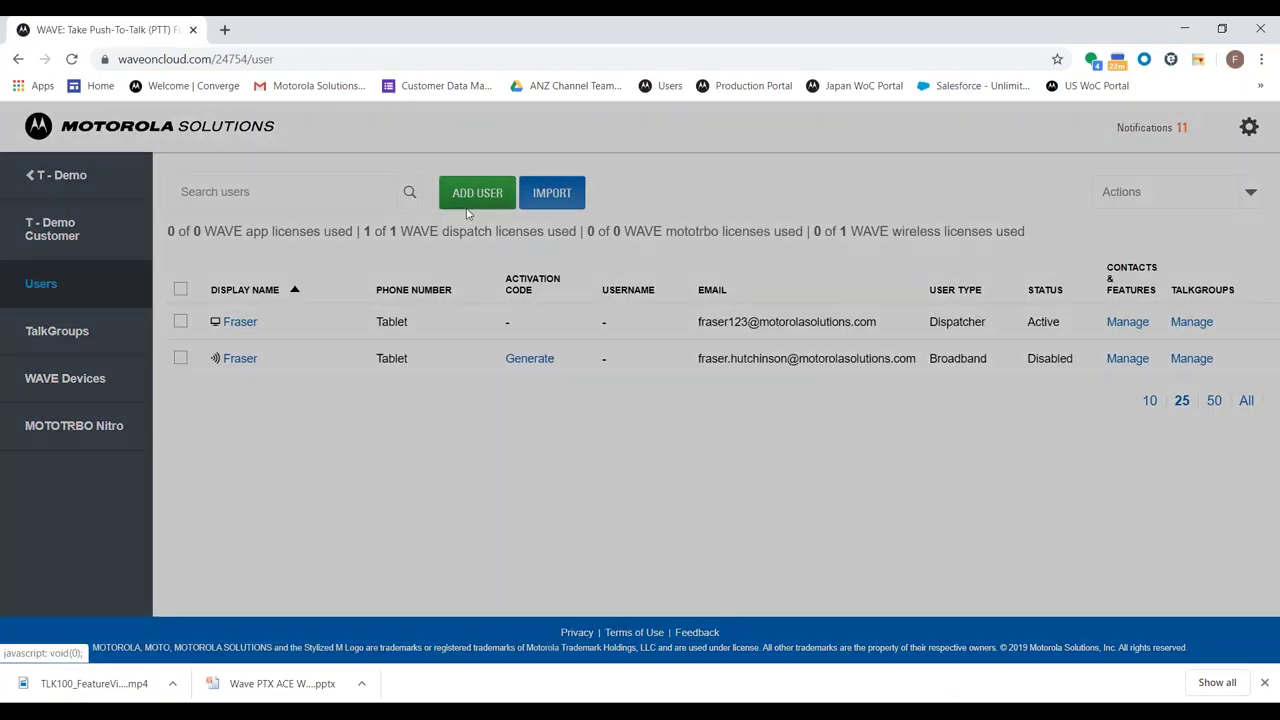
pyautogui.click(470, 200)
pyautogui.click(652, 266)
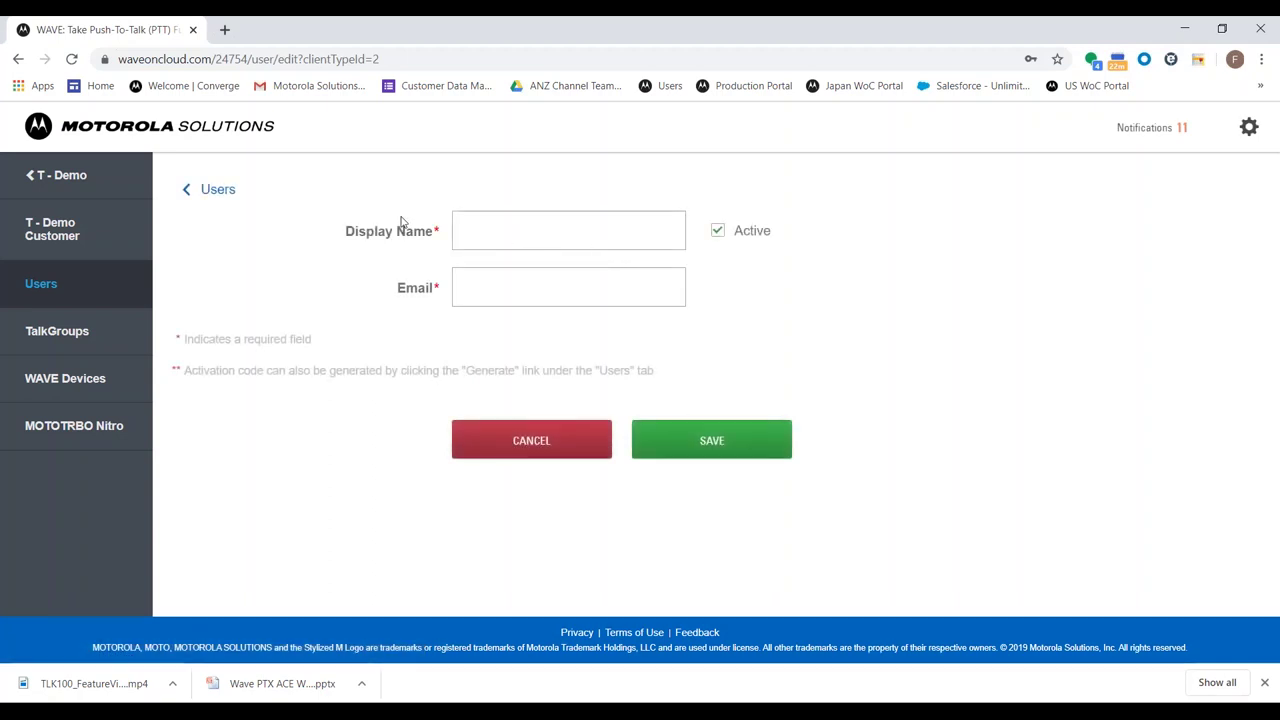
pyautogui.click(437, 230)
pyautogui.click(467, 285)
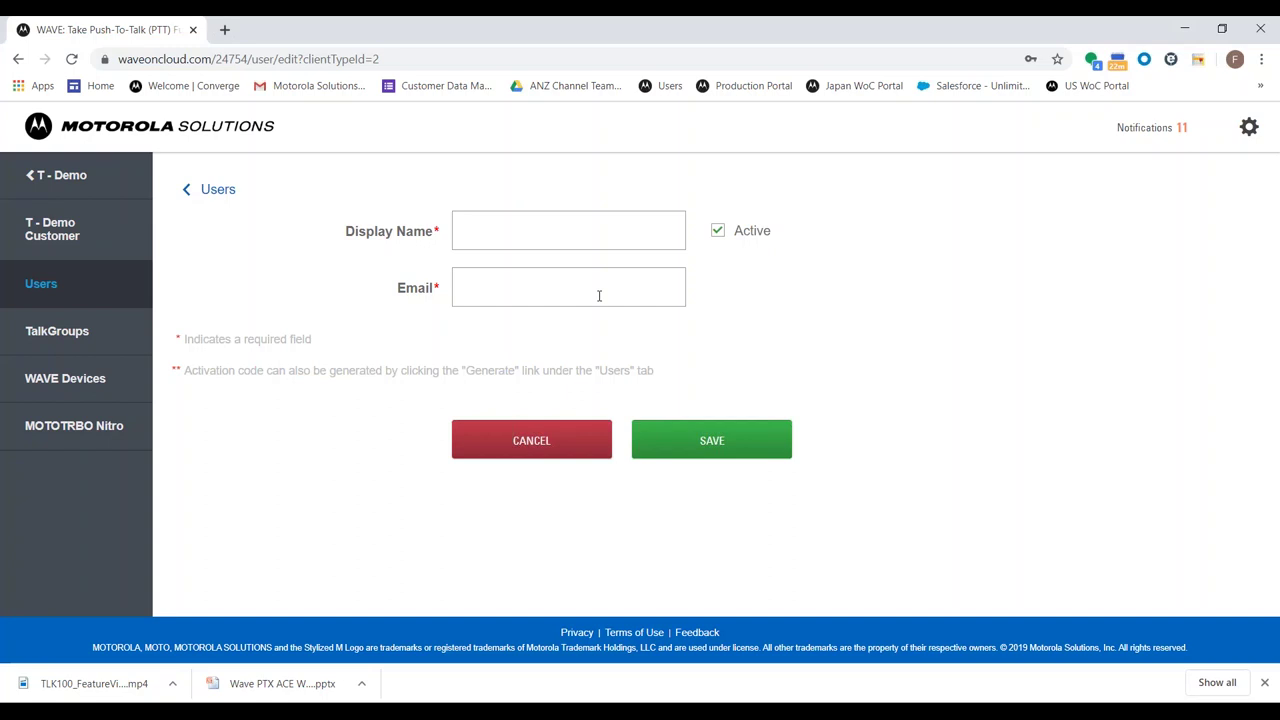
pyautogui.click(232, 200)
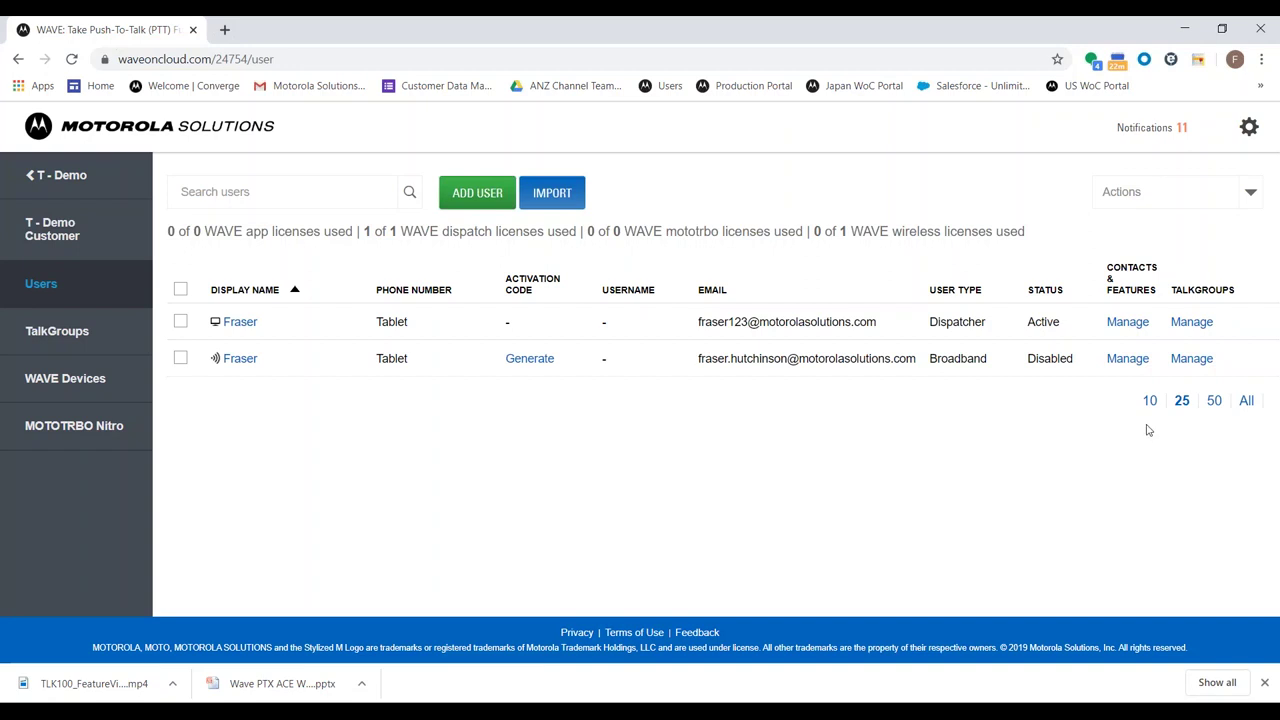
# Select the Broadband user, attempt to generate its activation code, and dismiss the error
pyautogui.click(181, 357)
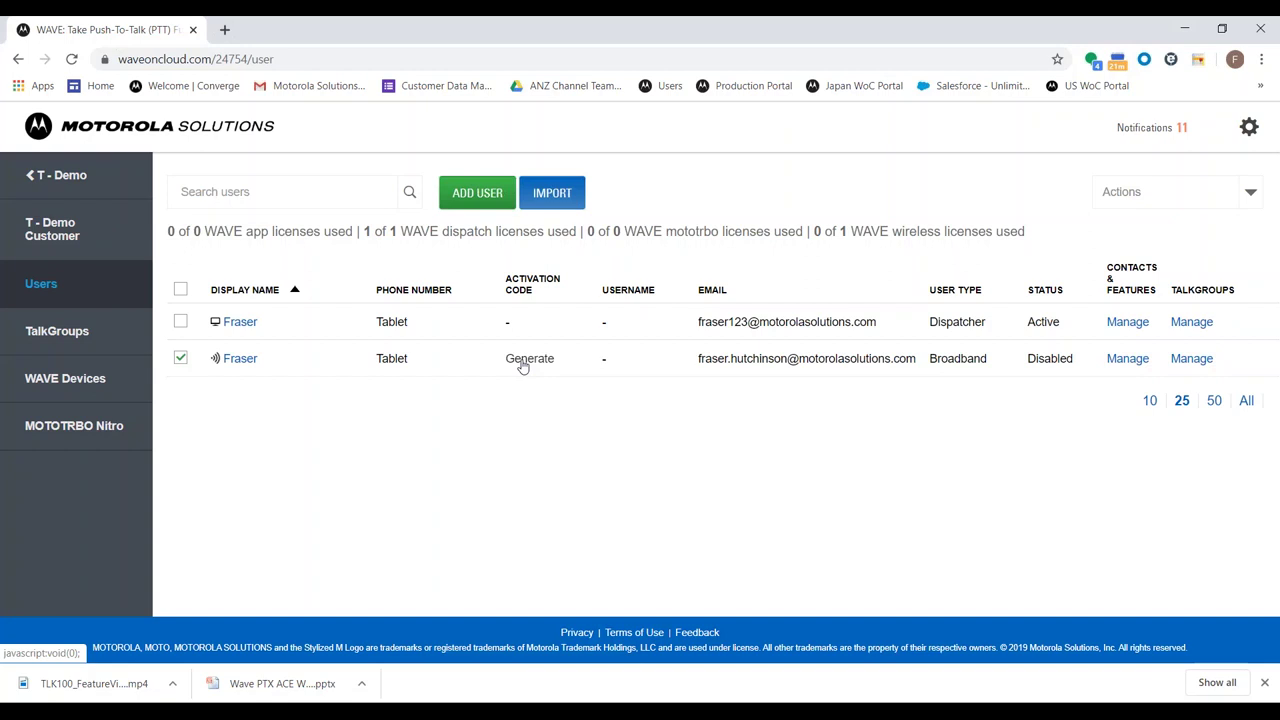
pyautogui.click(522, 362)
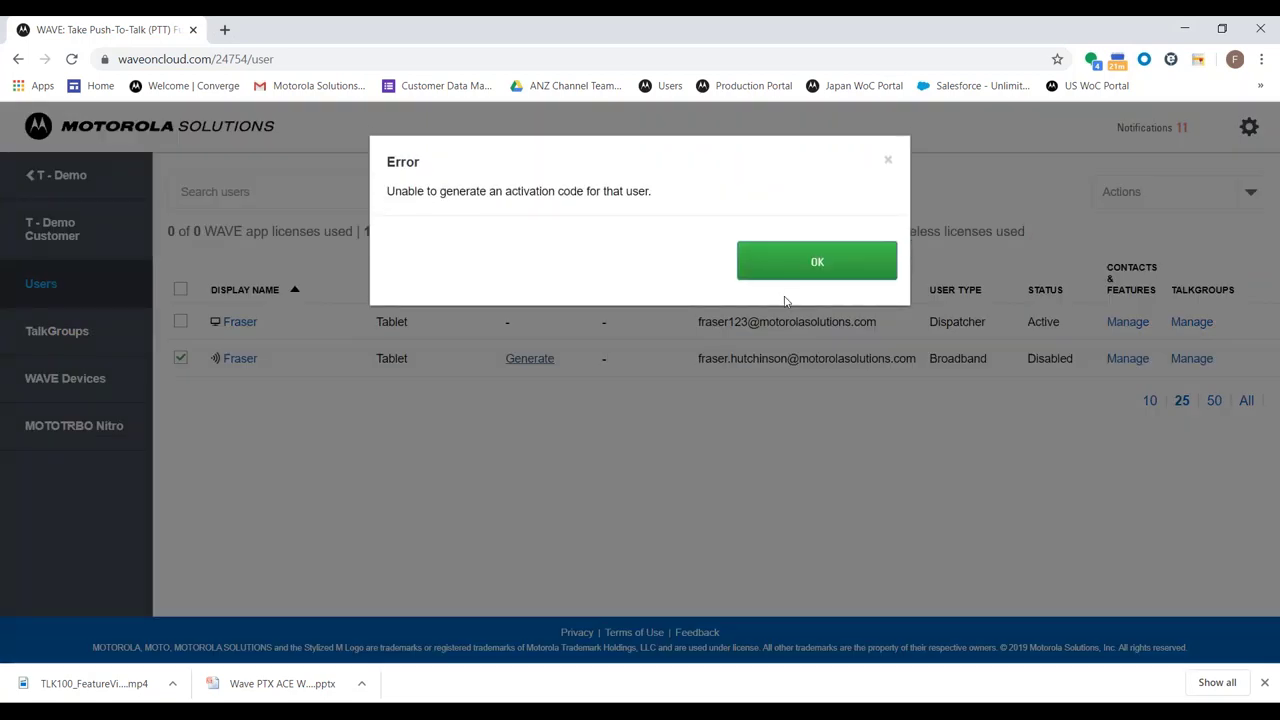
pyautogui.click(795, 268)
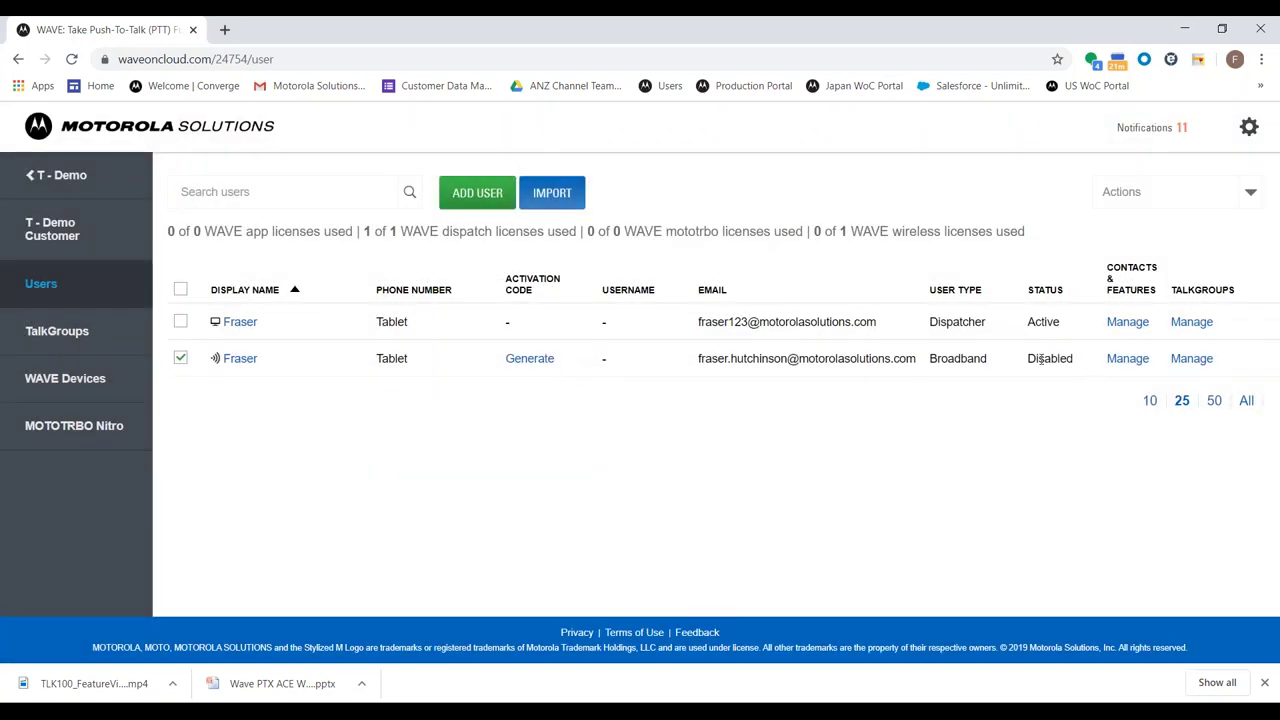
pyautogui.doubleClick(1050, 359)
# Check the users' Active and Disabled statuses, then manage the Broadband user's TalkGroups
pyautogui.click(534, 350)
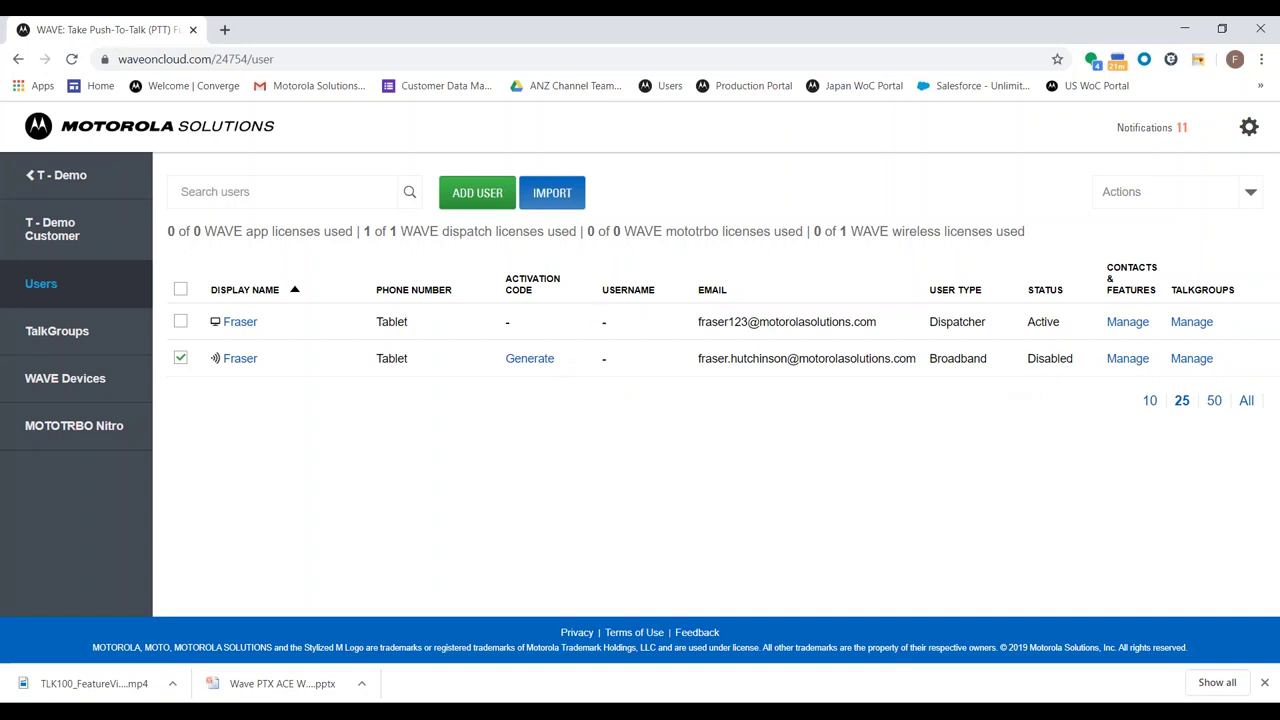
pyautogui.doubleClick(1056, 357)
pyautogui.click(201, 231)
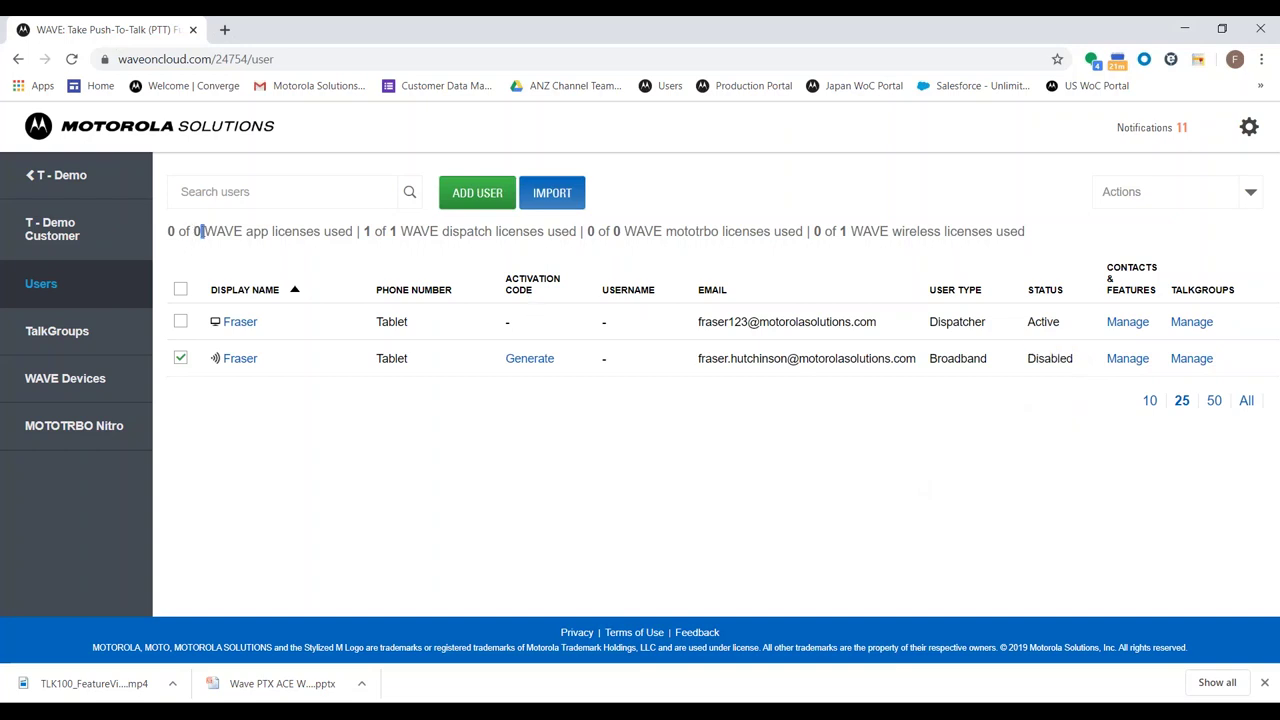
pyautogui.doubleClick(198, 231)
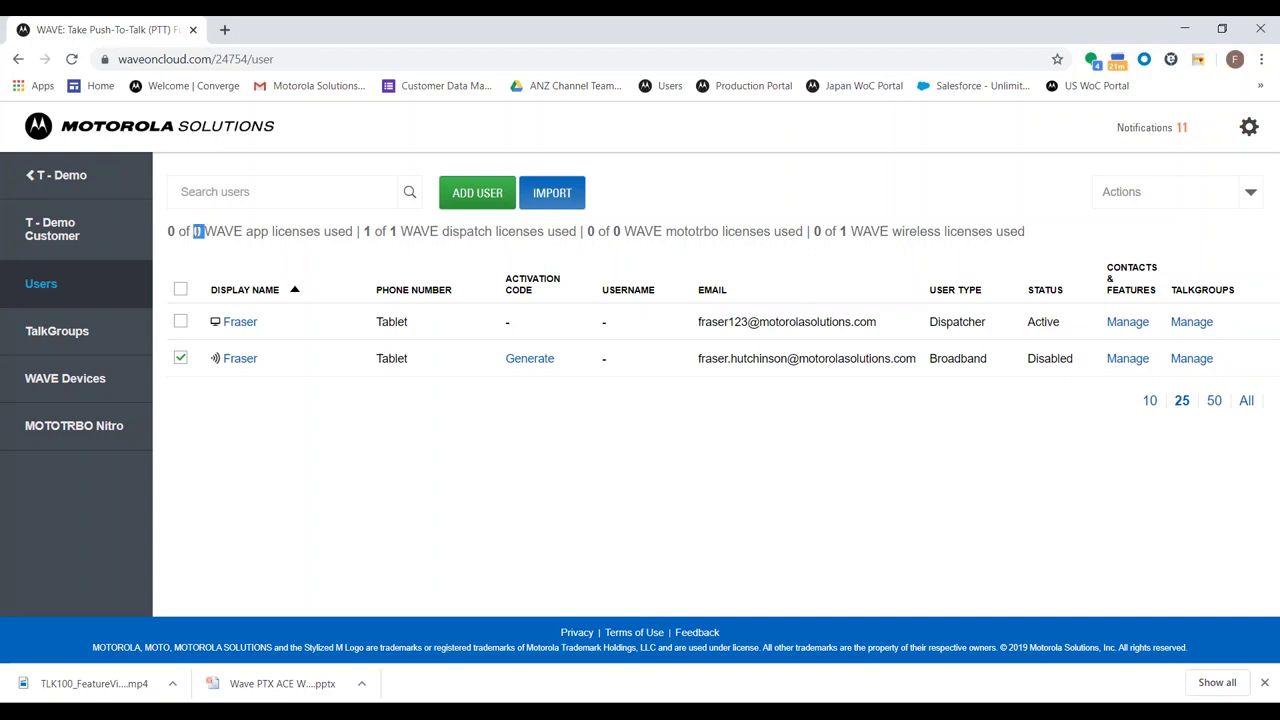
pyautogui.doubleClick(1036, 322)
pyautogui.click(1031, 260)
pyautogui.click(1193, 365)
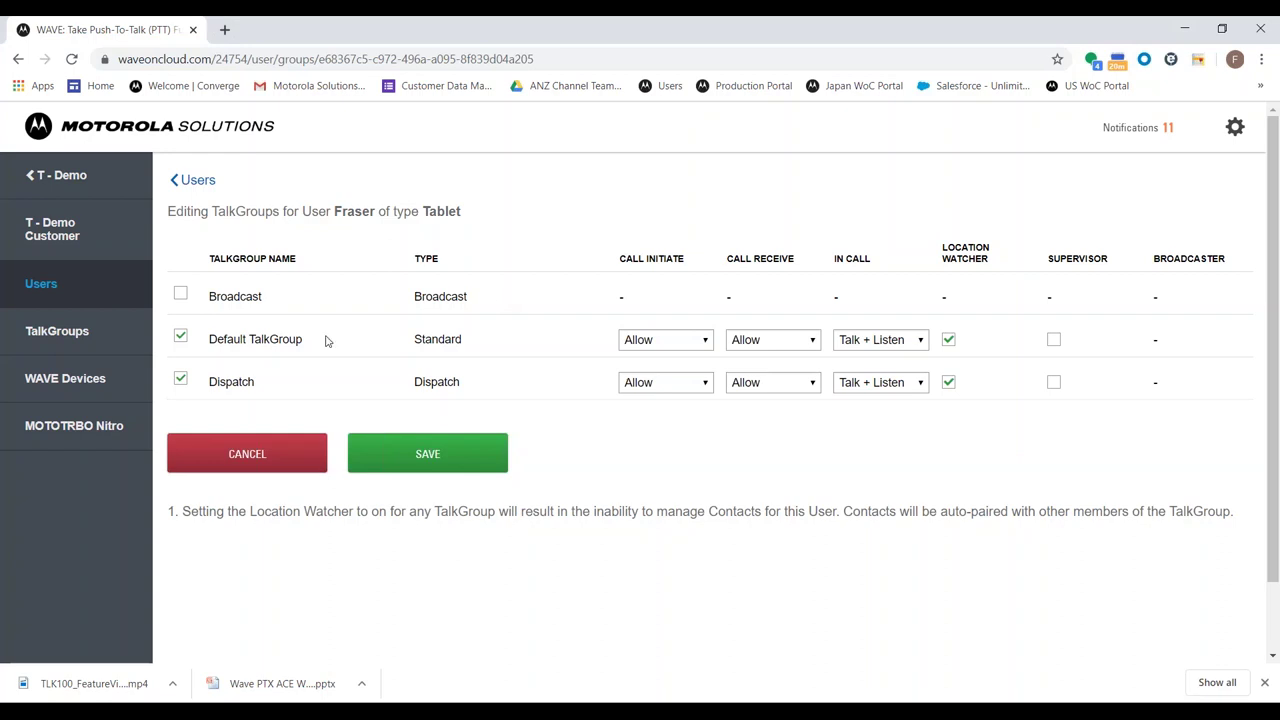
pyautogui.tripleClick(249, 342)
pyautogui.click(250, 343)
pyautogui.click(685, 342)
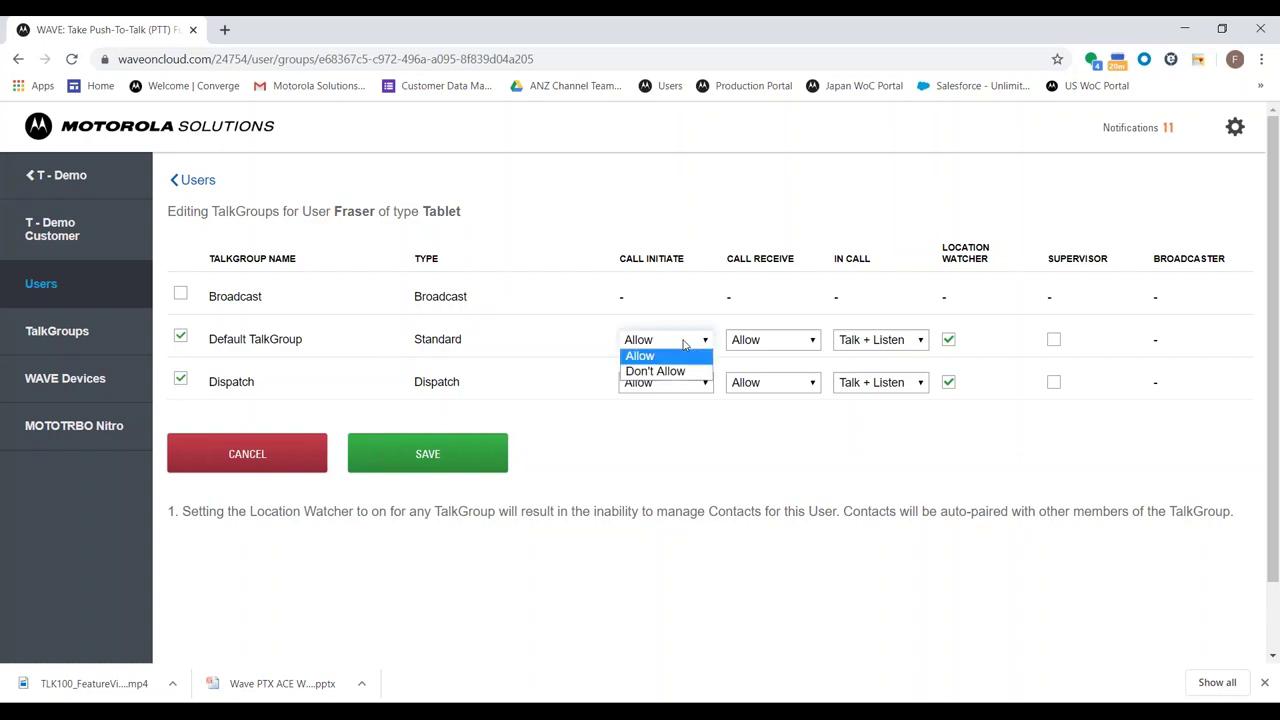
pyautogui.click(760, 345)
pyautogui.click(848, 342)
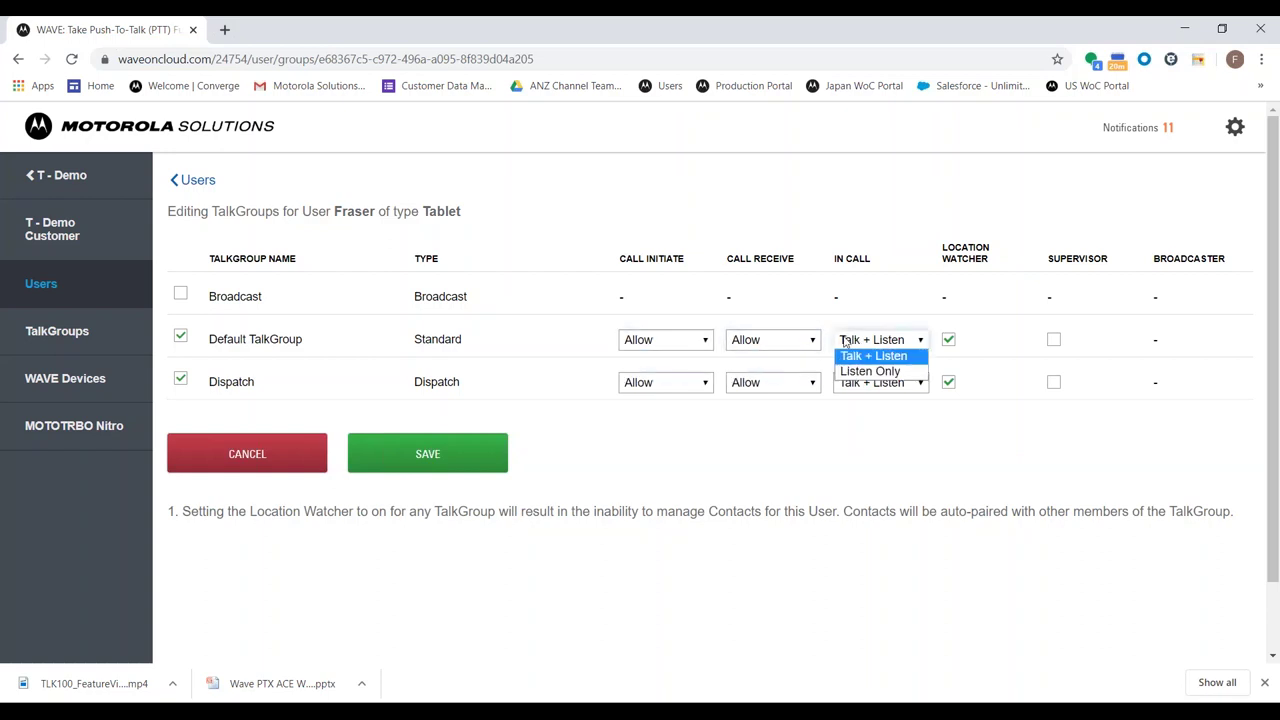
pyautogui.click(876, 203)
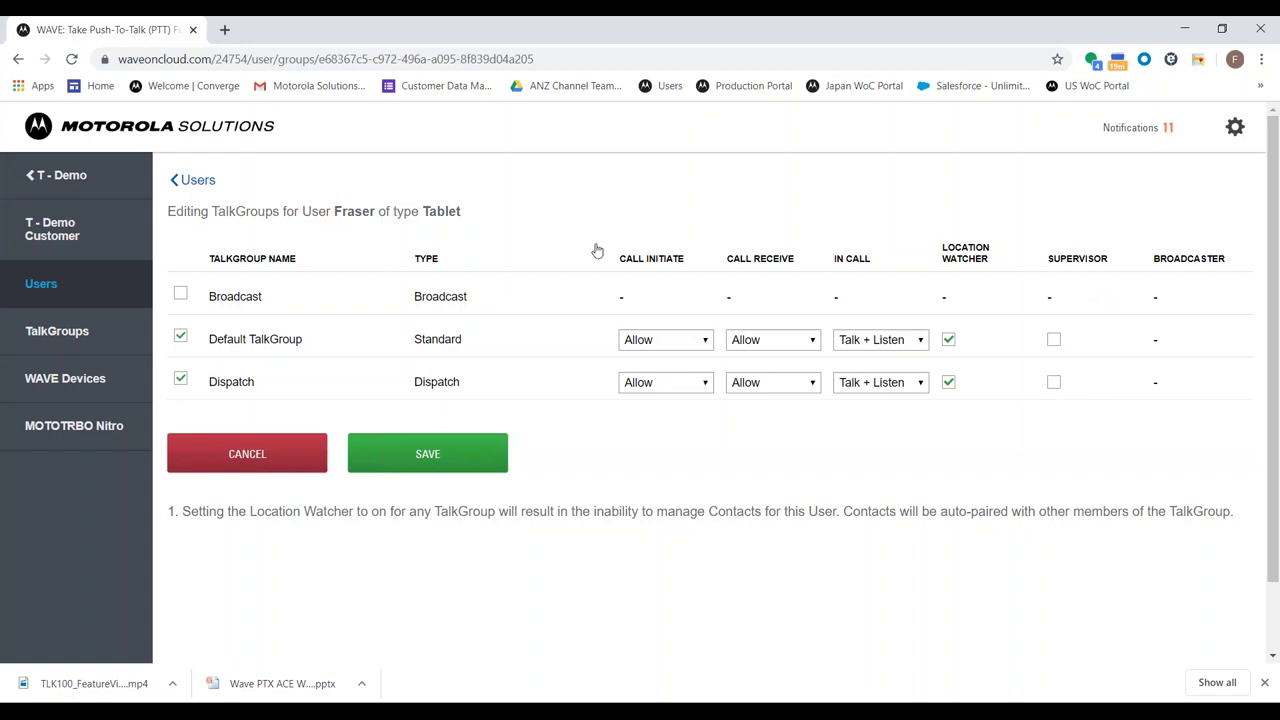
# Leave Broadcast unticked, return to Users and open the dispatcher user's Manage Contacts and Feature page
pyautogui.click(180, 294)
pyautogui.click(181, 295)
pyautogui.click(184, 186)
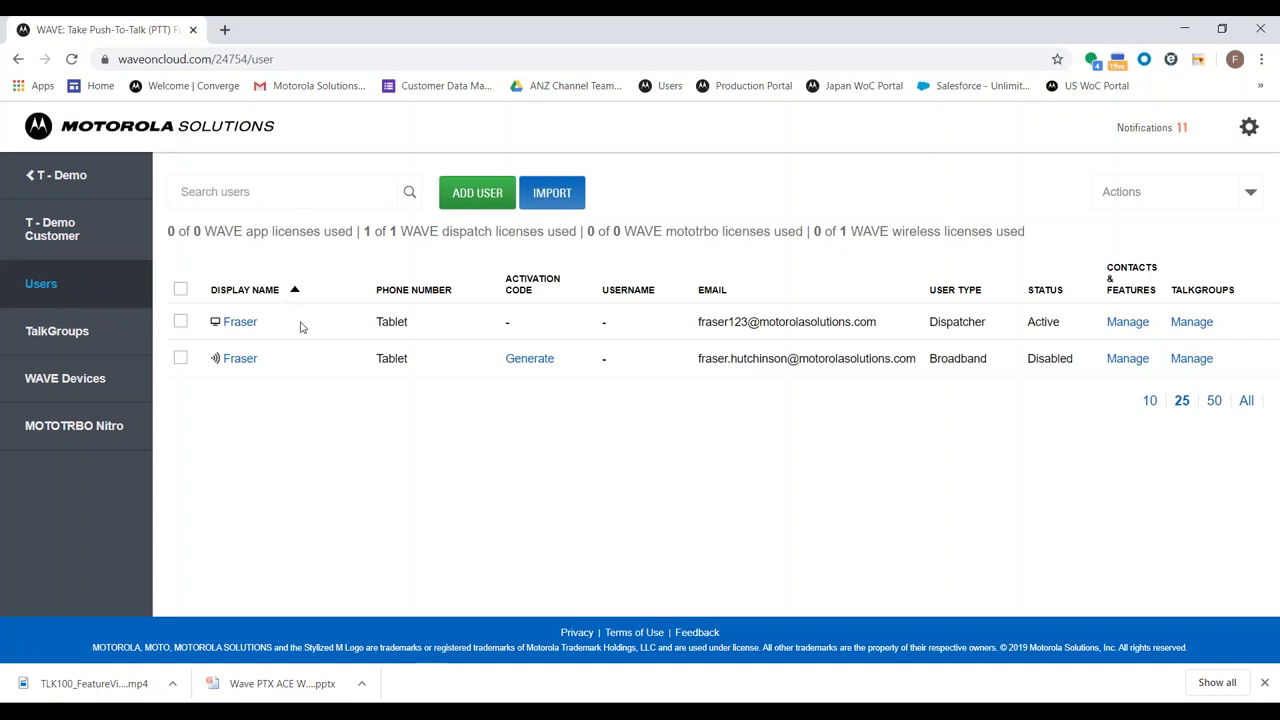
pyautogui.click(240, 358)
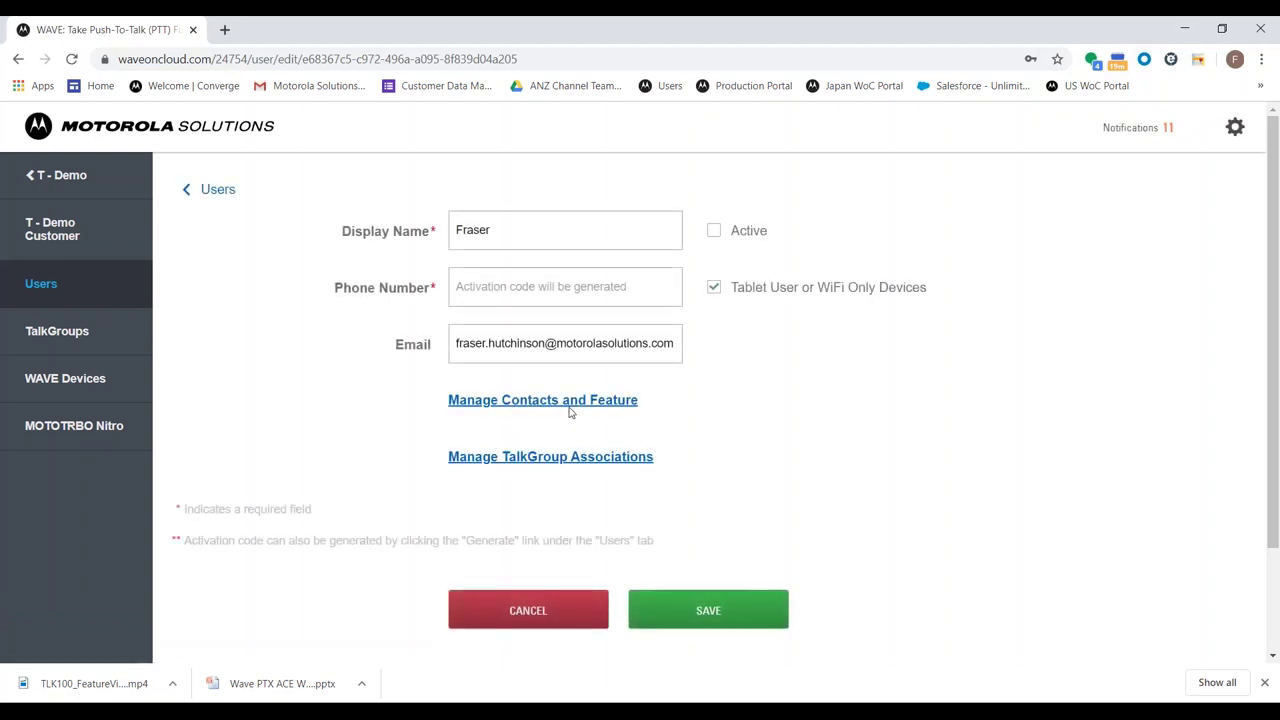
pyautogui.click(558, 401)
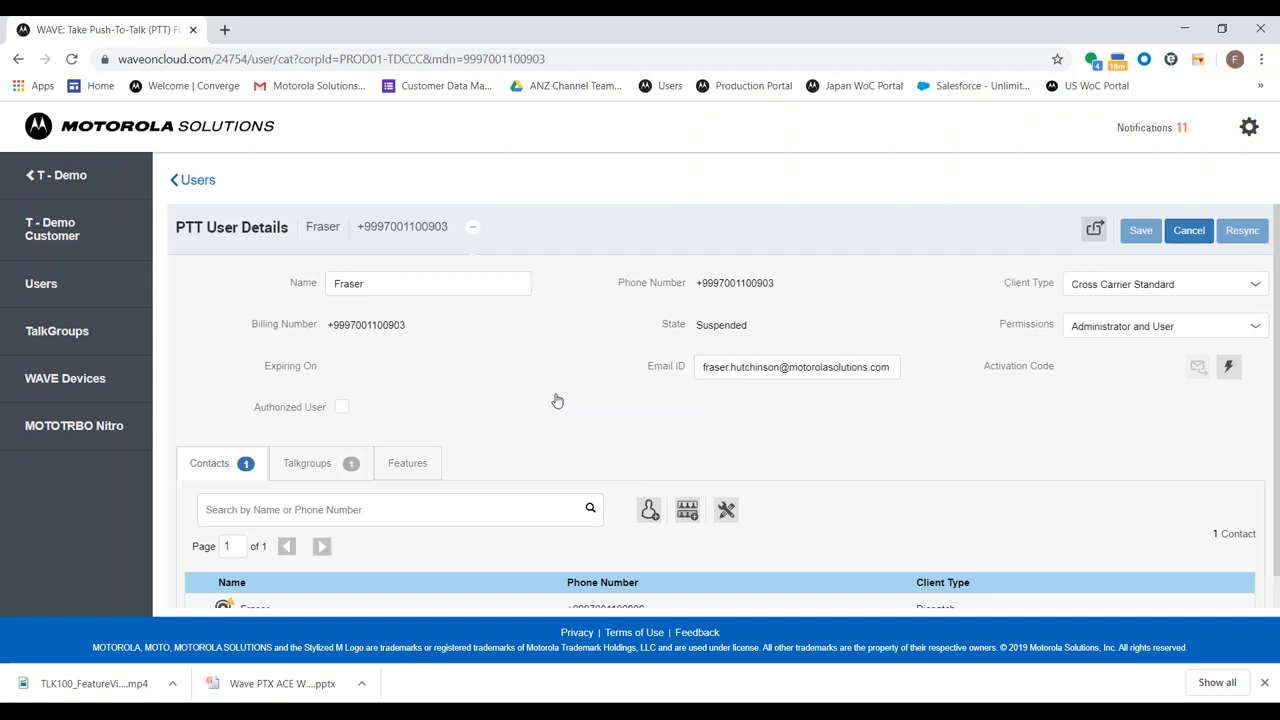
pyautogui.scroll(-1, 480, 350)
pyautogui.click(382, 249)
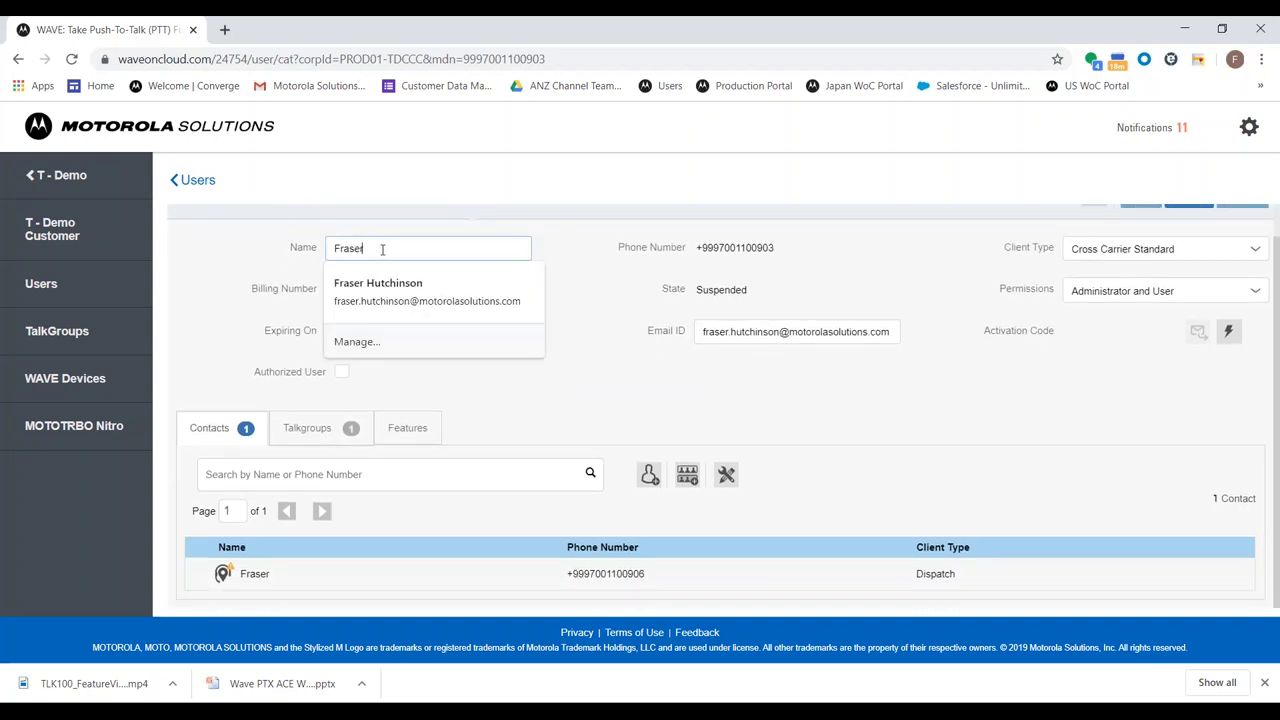
pyautogui.click(311, 243)
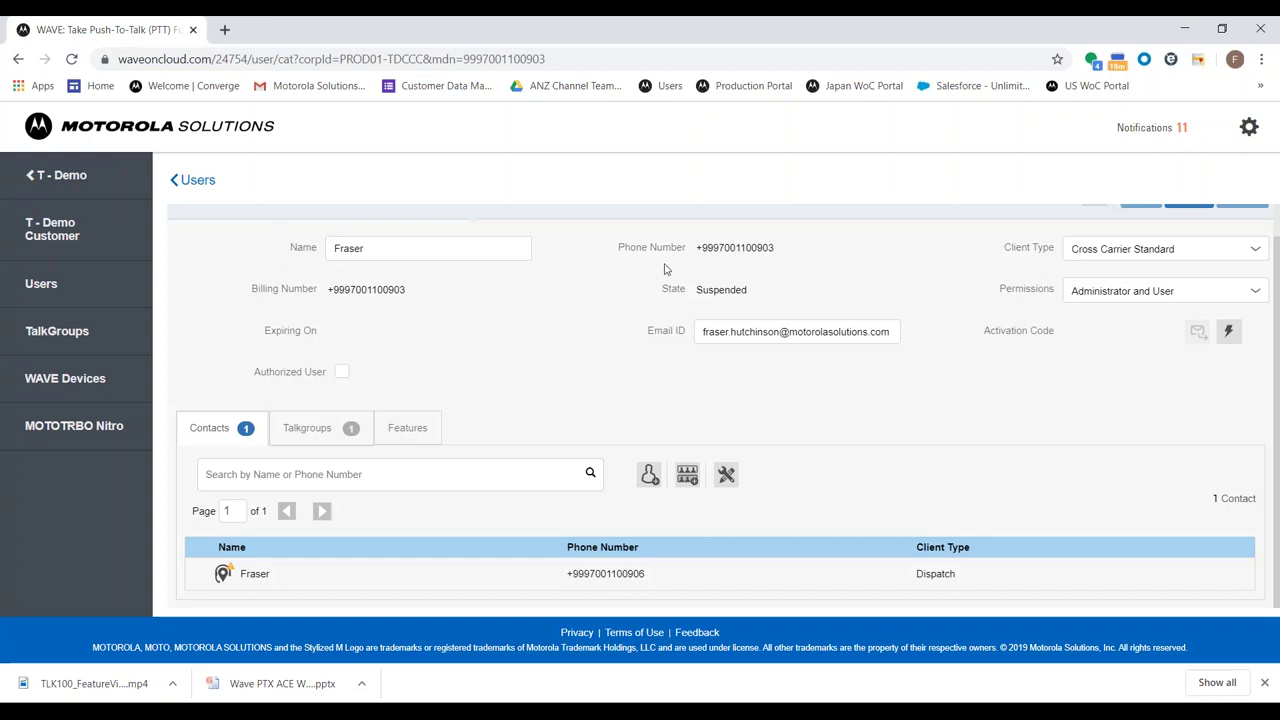
pyautogui.doubleClick(732, 249)
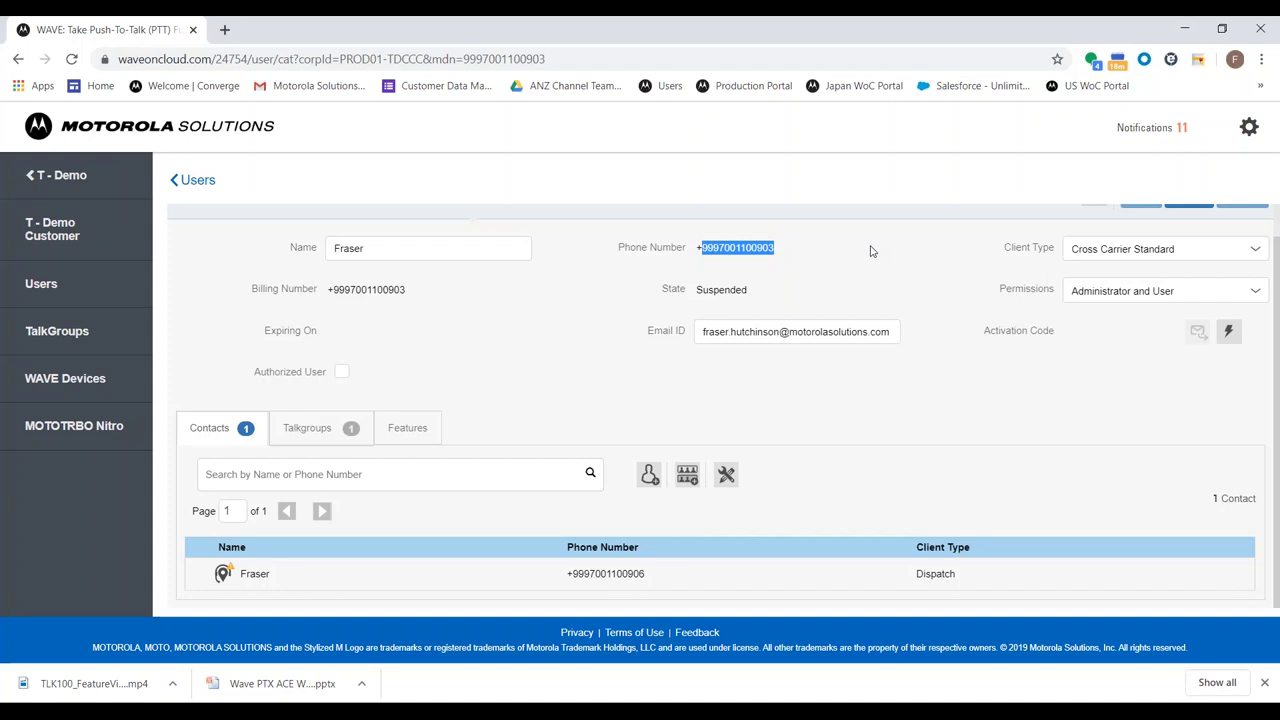
pyautogui.click(870, 251)
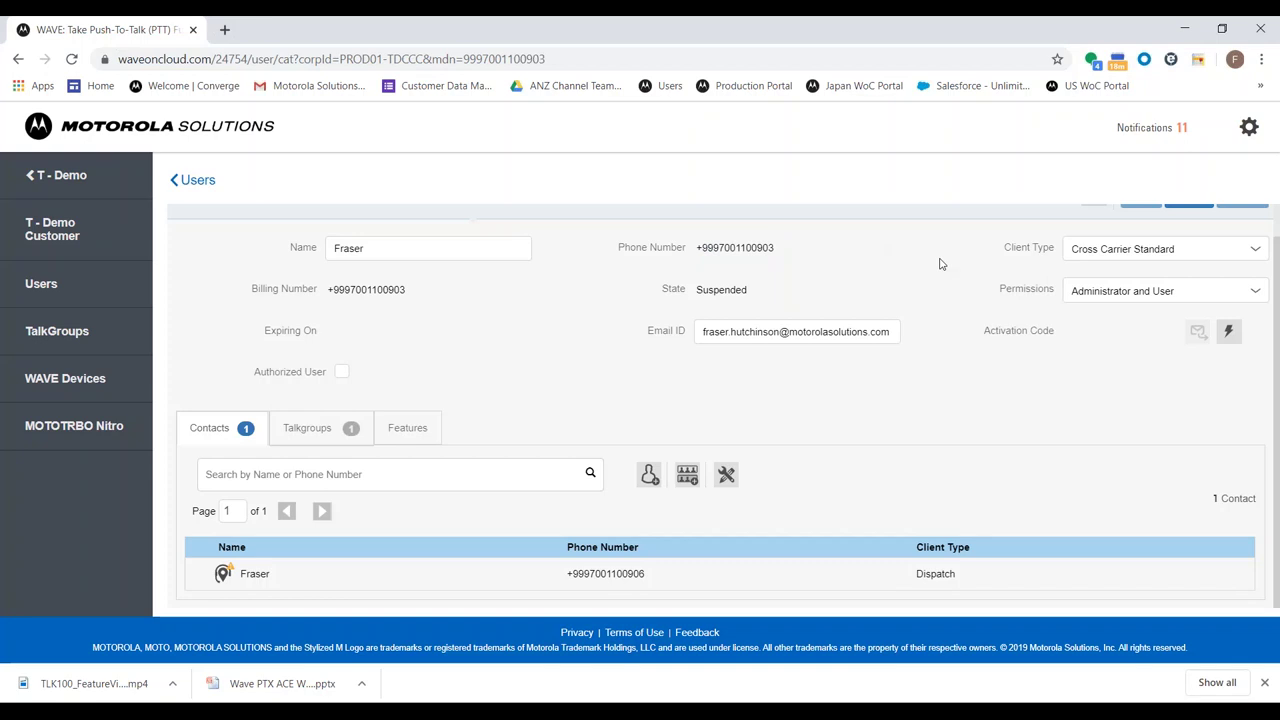
pyautogui.click(1070, 248)
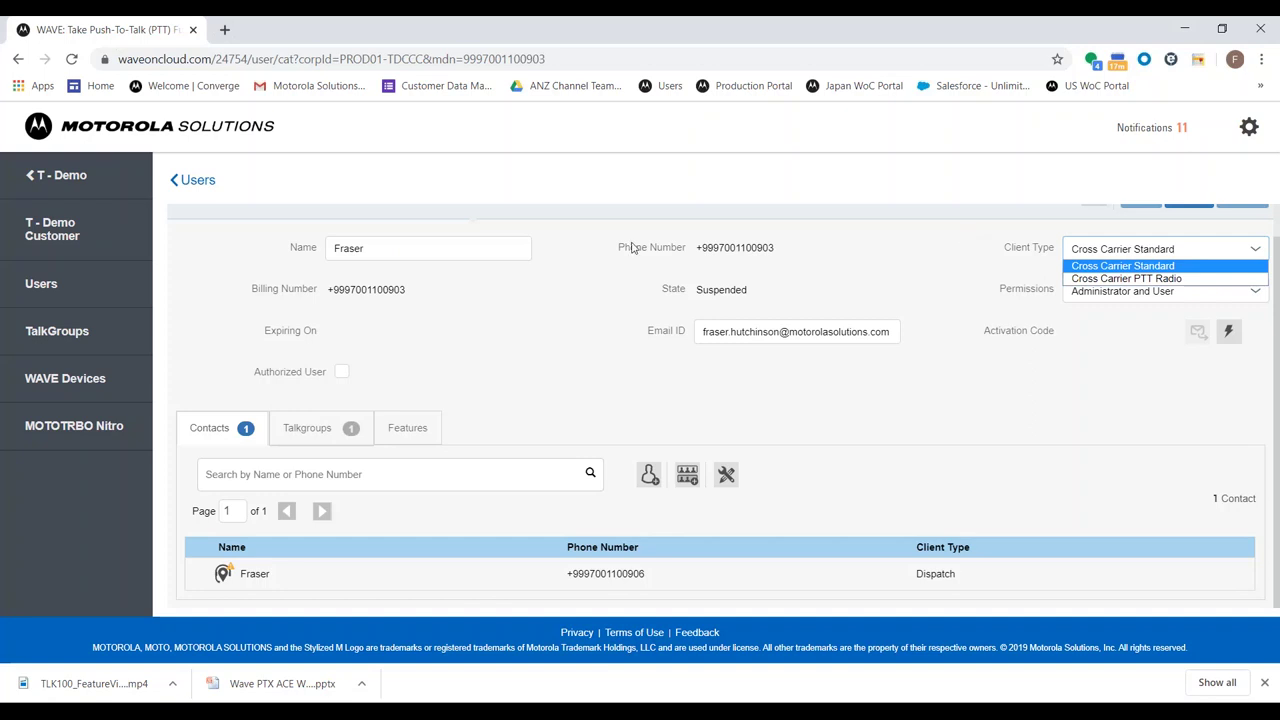
pyautogui.click(565, 276)
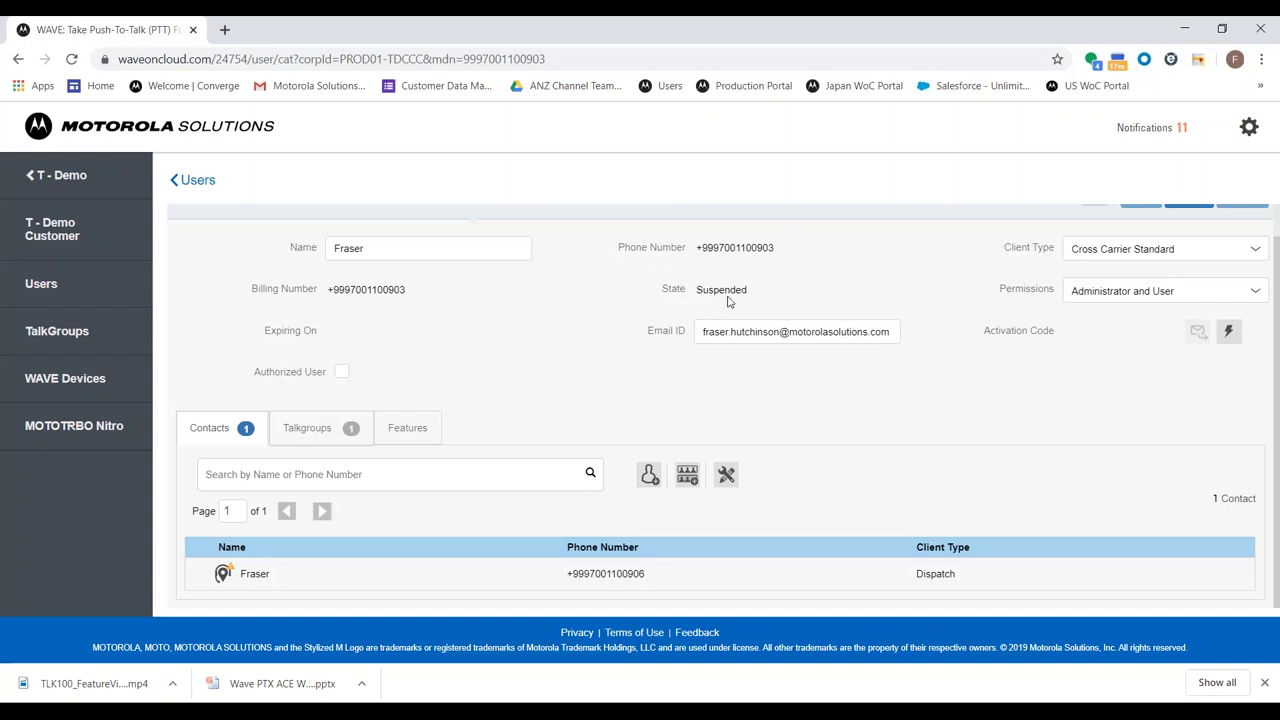
pyautogui.doubleClick(720, 291)
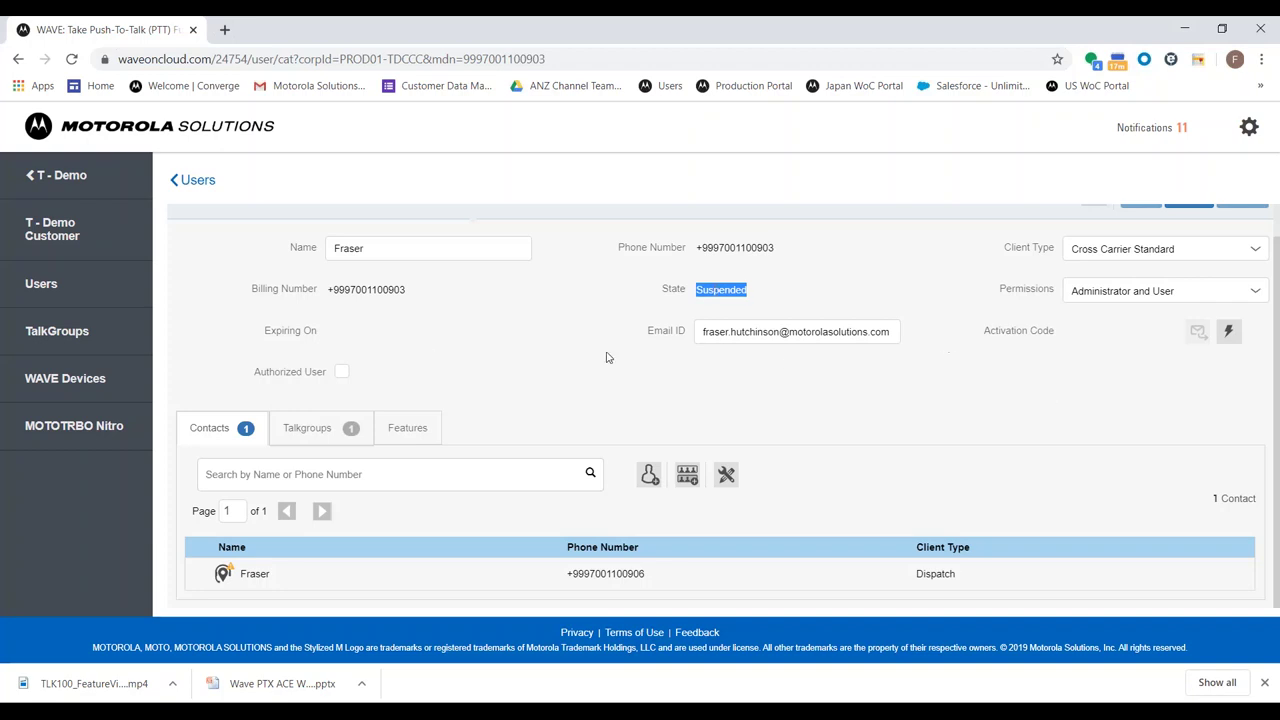
pyautogui.doubleClick(656, 331)
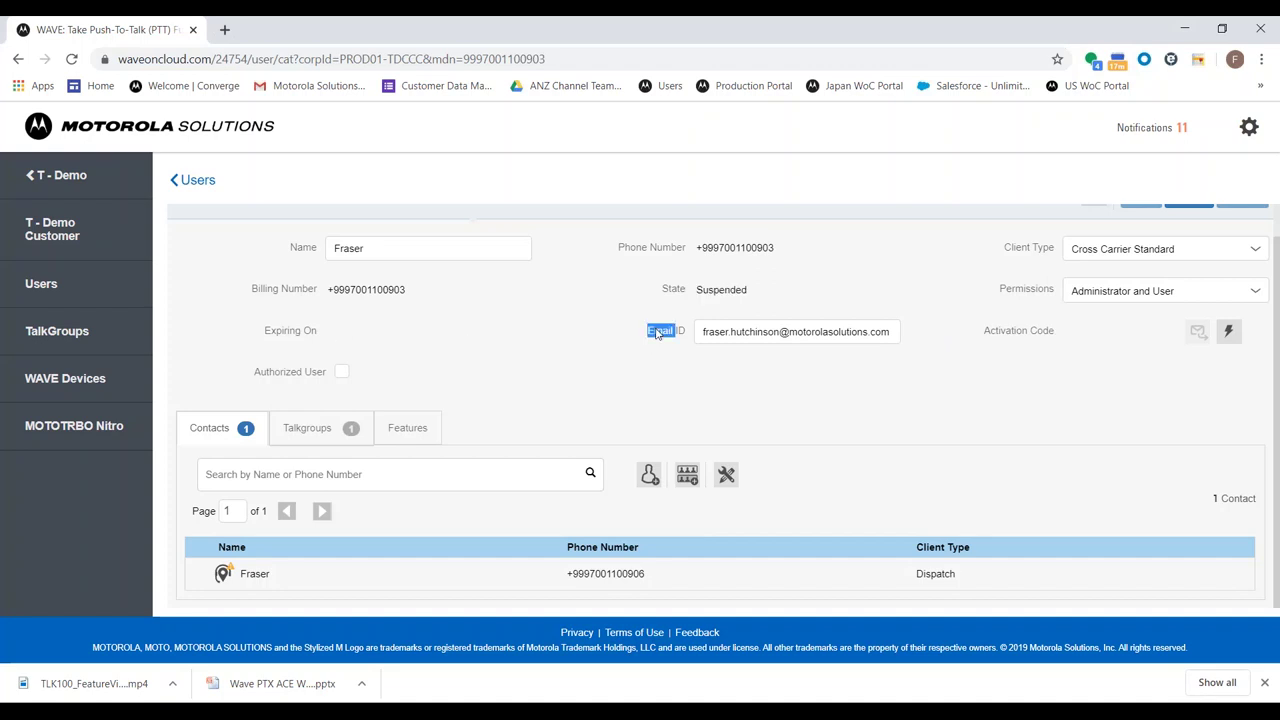
pyautogui.click(656, 331)
pyautogui.doubleClick(656, 331)
pyautogui.click(656, 331)
pyautogui.doubleClick(1010, 334)
pyautogui.click(1040, 338)
pyautogui.doubleClick(1040, 336)
pyautogui.click(1024, 337)
pyautogui.doubleClick(1018, 337)
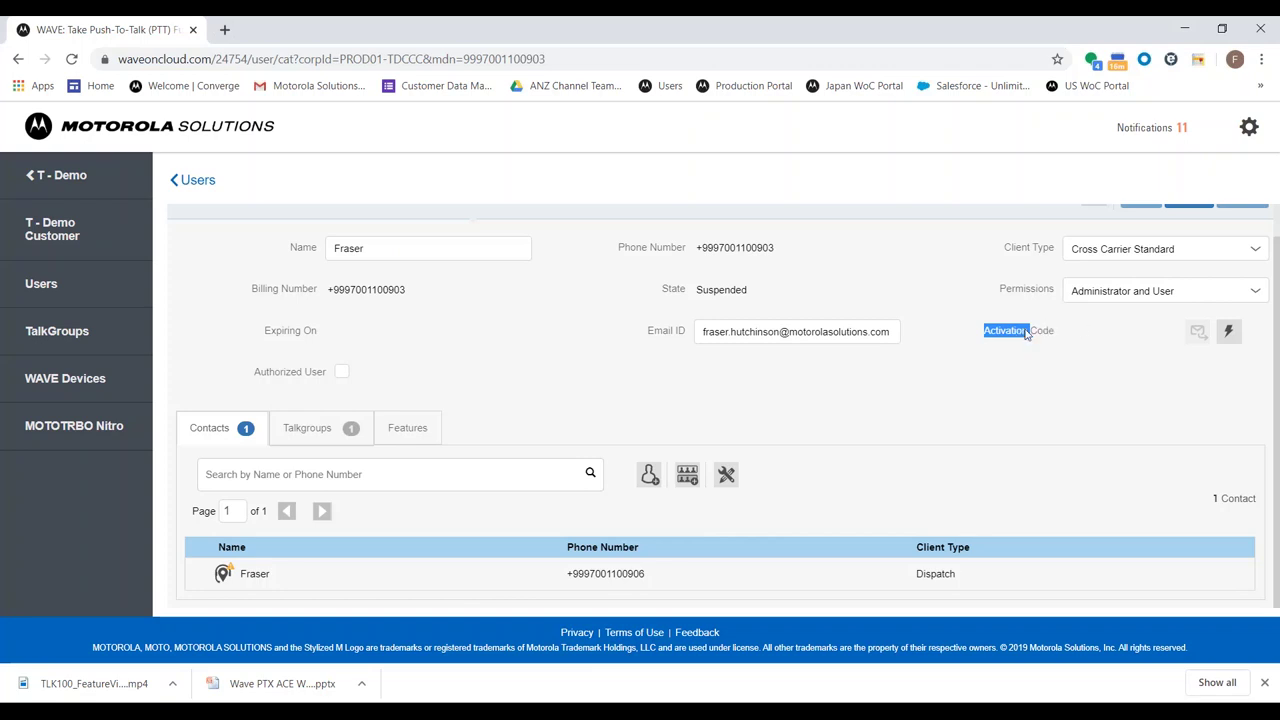
pyautogui.click(1028, 336)
# Remove the Dispatch contact from the user's contact list
pyautogui.click(724, 479)
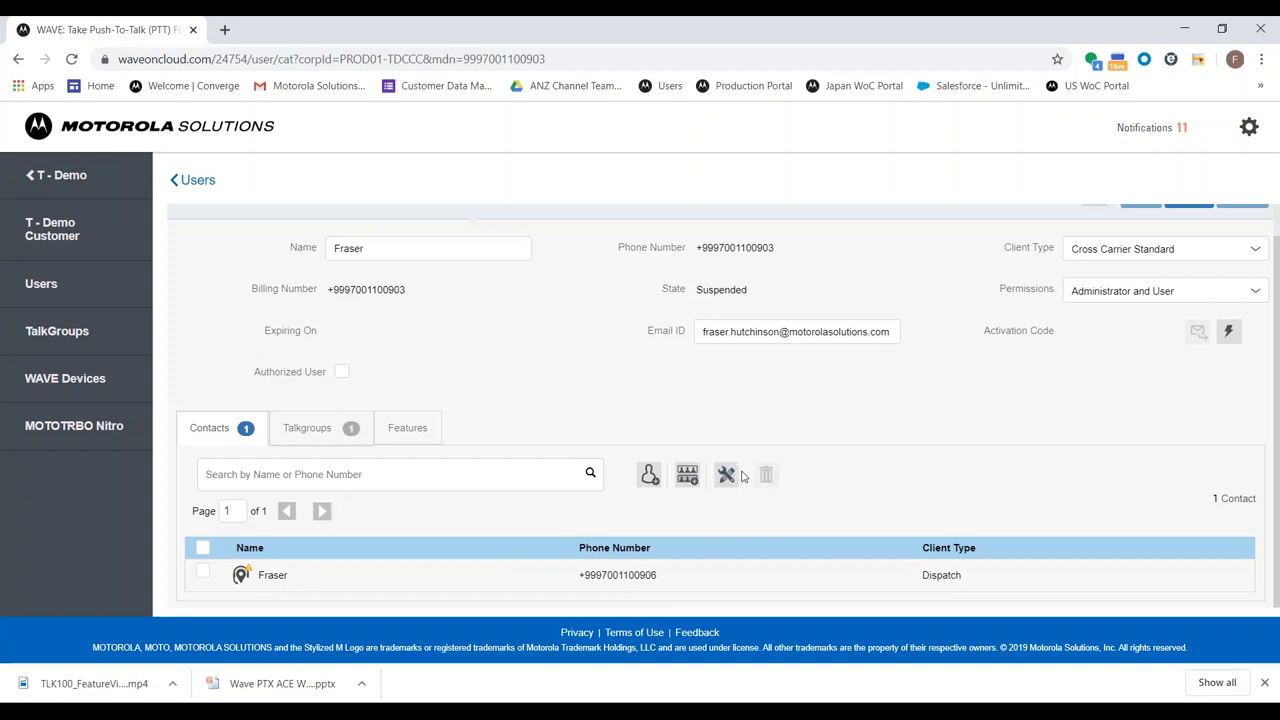
pyautogui.click(203, 571)
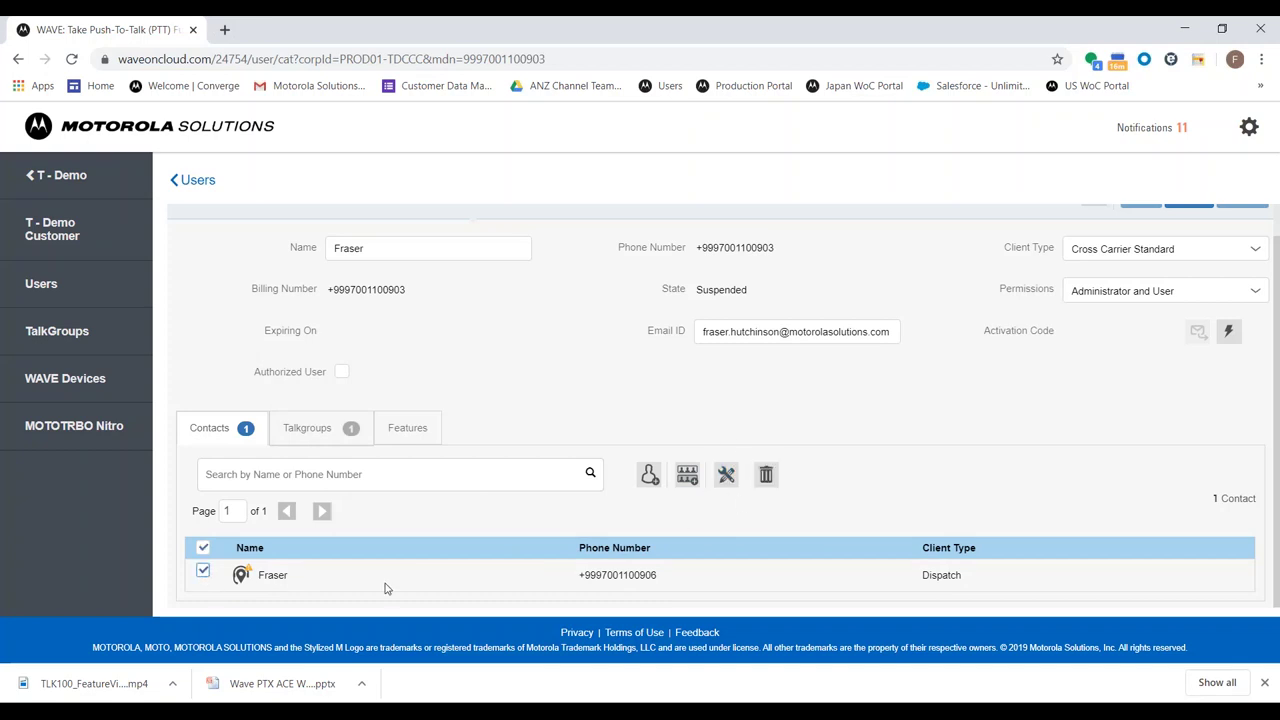
pyautogui.click(766, 474)
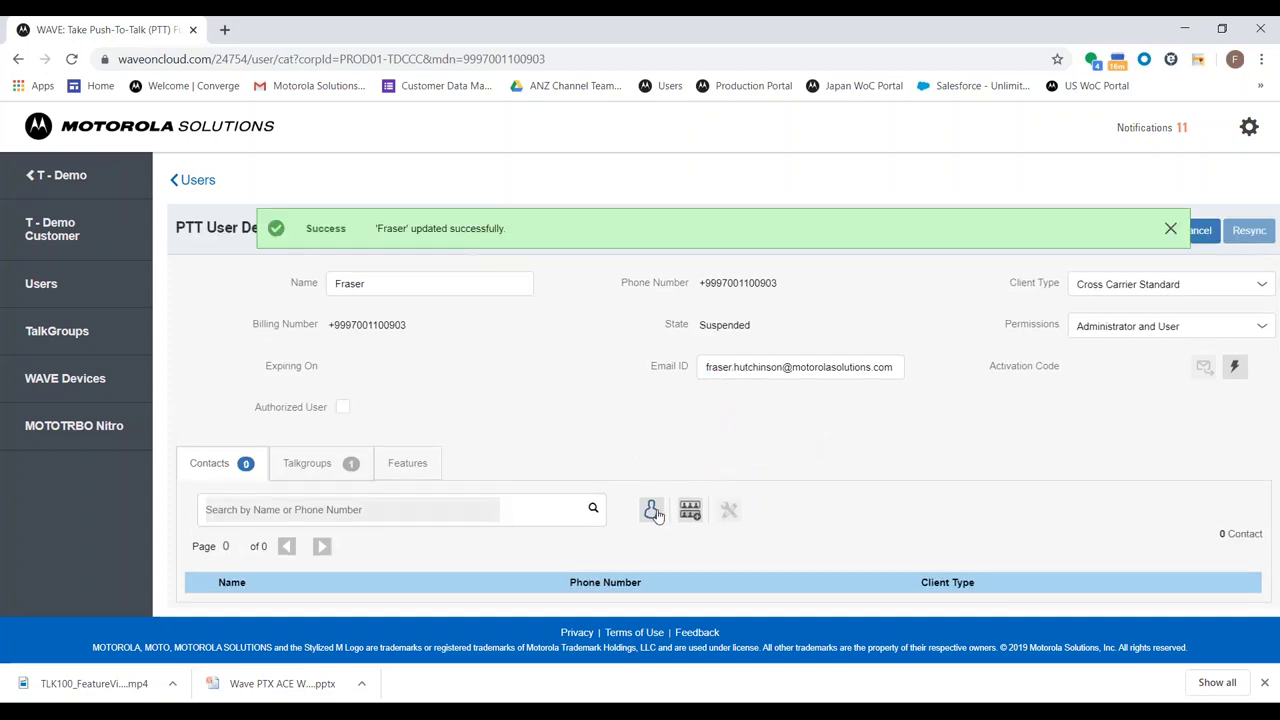
# Assign the Dispatch contact back to the user and dismiss the downloads strip
pyautogui.click(651, 511)
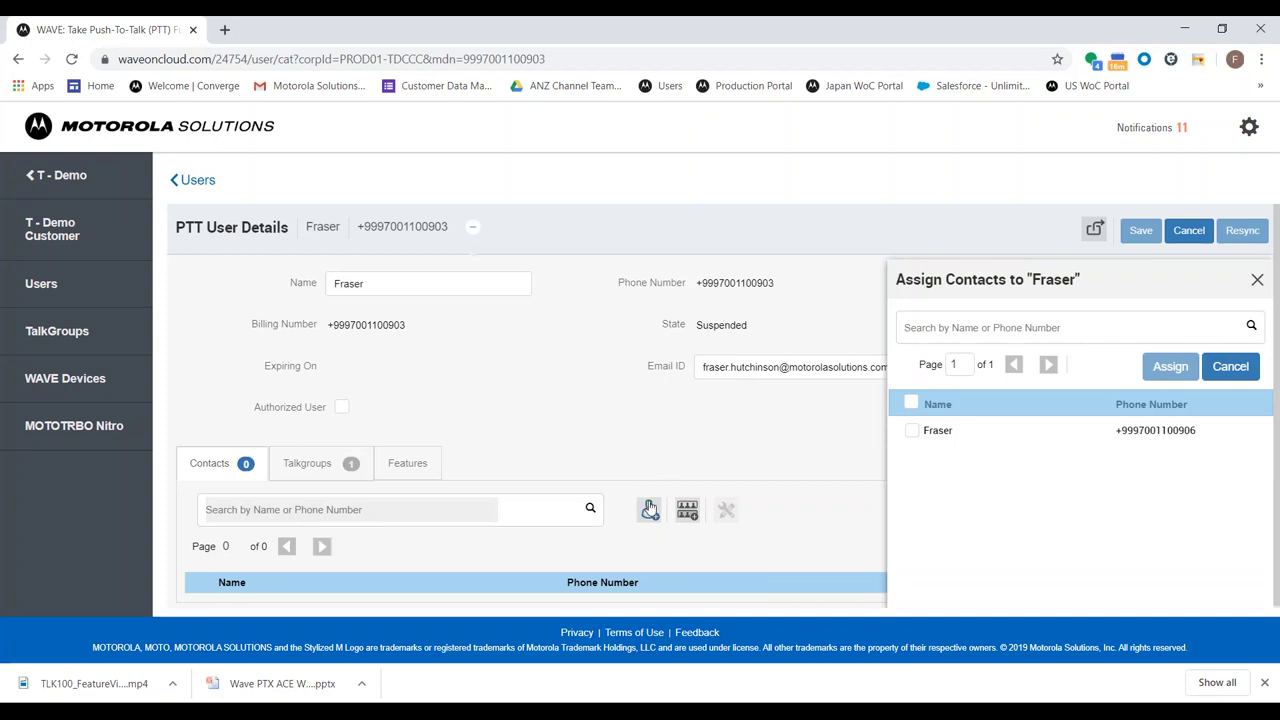
pyautogui.click(912, 431)
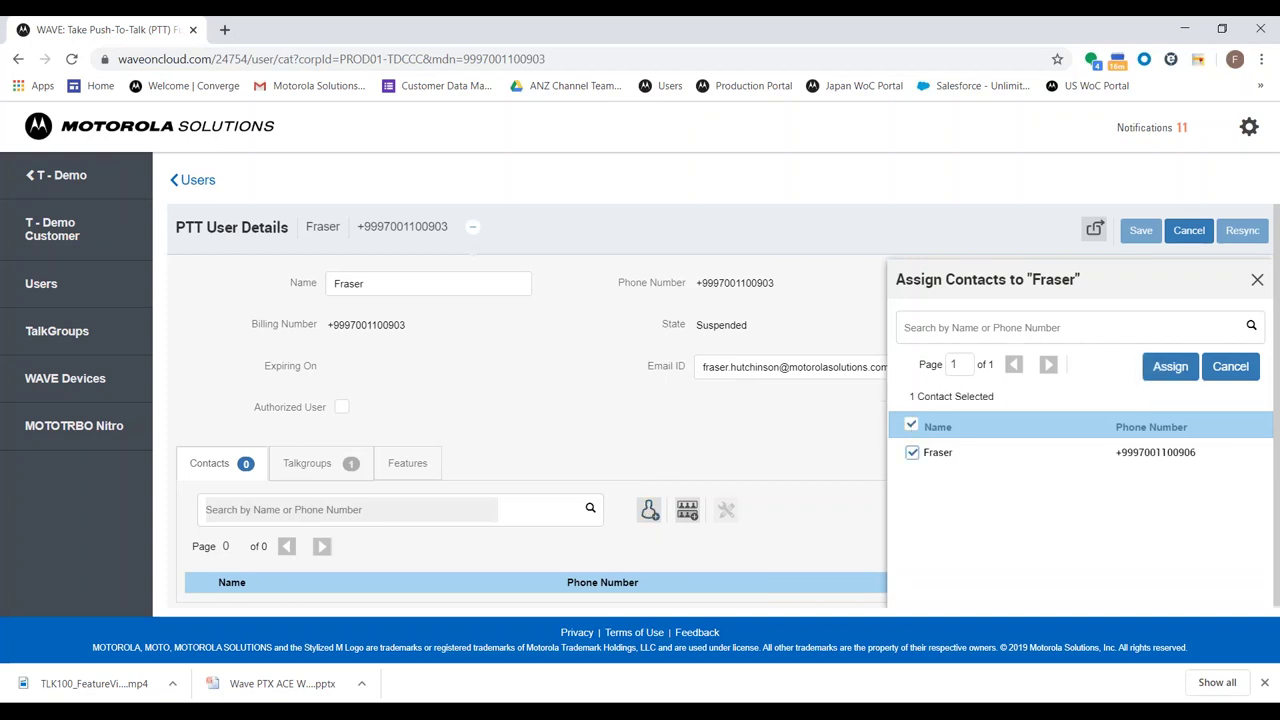
pyautogui.click(1170, 366)
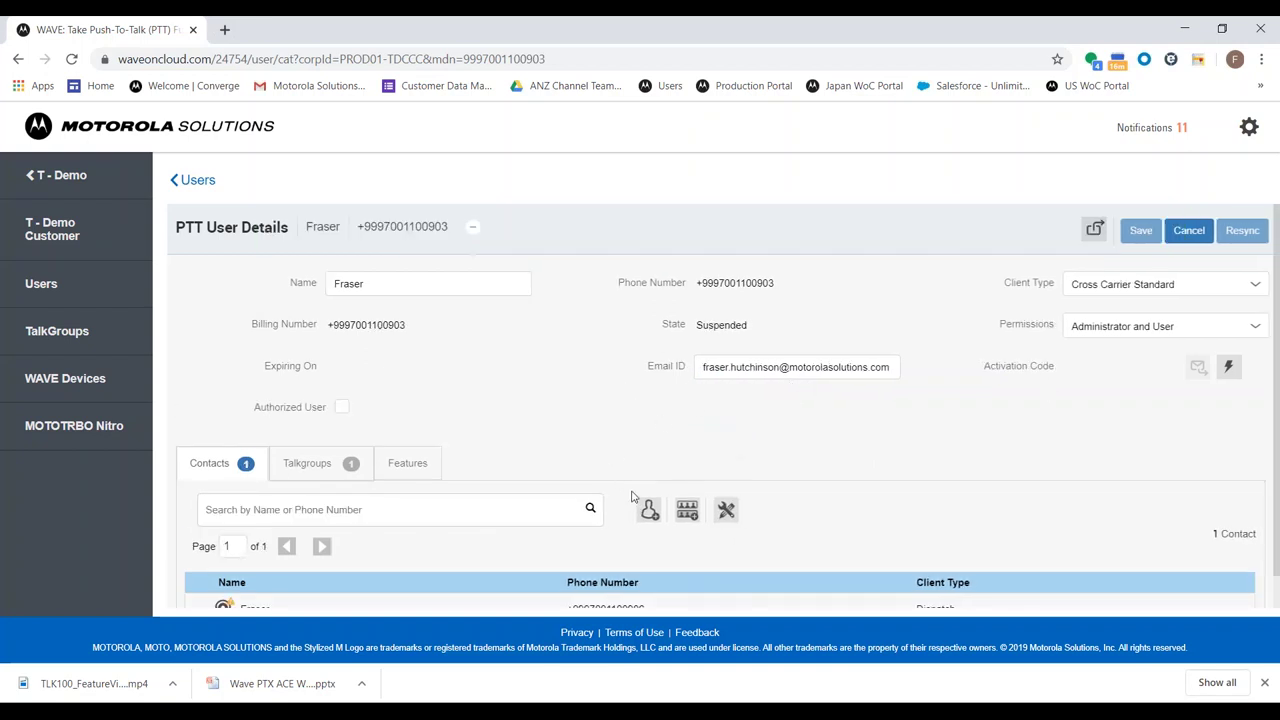
pyautogui.click(1264, 682)
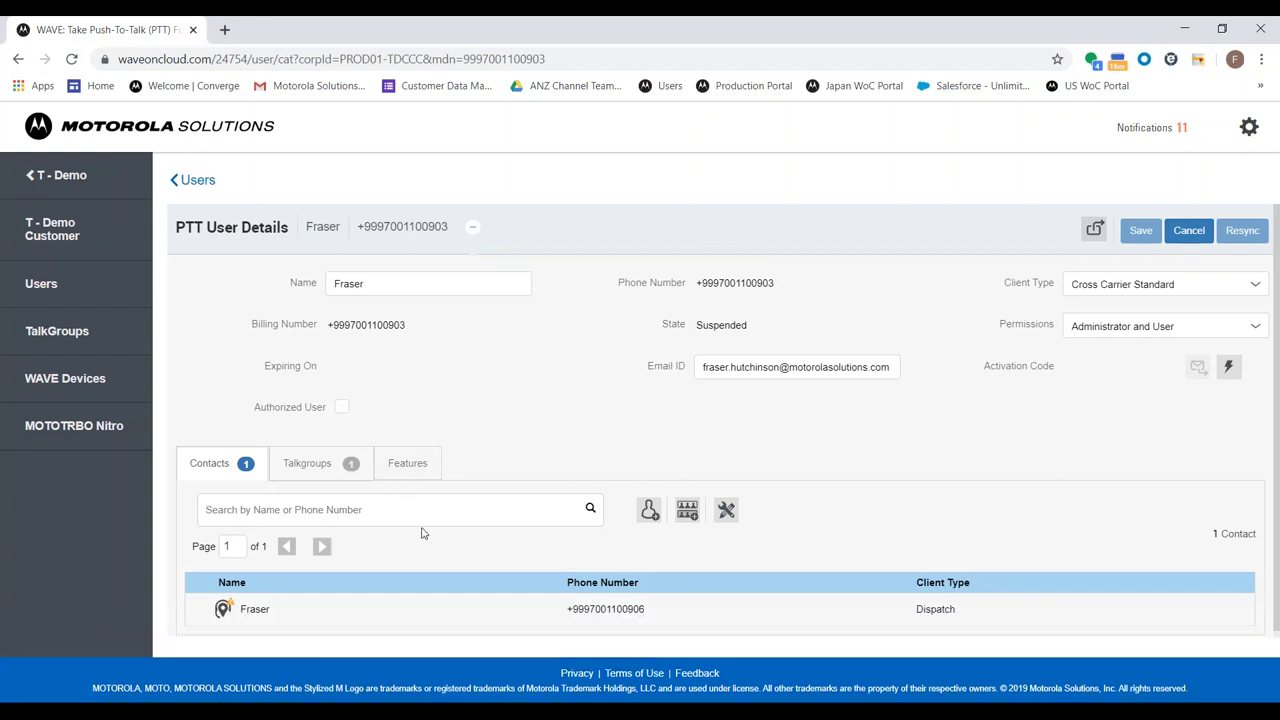
# Show the user's Talkgroups tab, listing the single Dispatch talkgroup
pyautogui.click(307, 463)
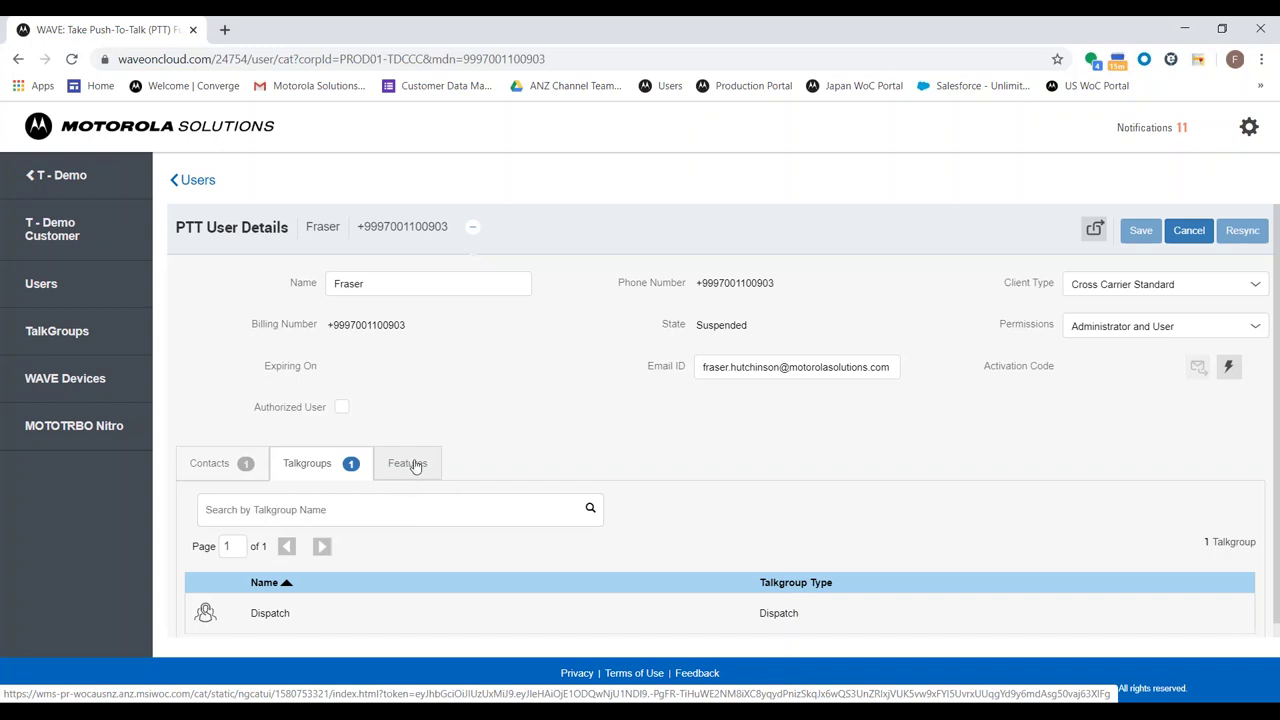
# Review the user's Features tab, checking the Publish Location options and leaving it on Yes
pyautogui.click(416, 466)
pyautogui.scroll(-3, 411, 474)
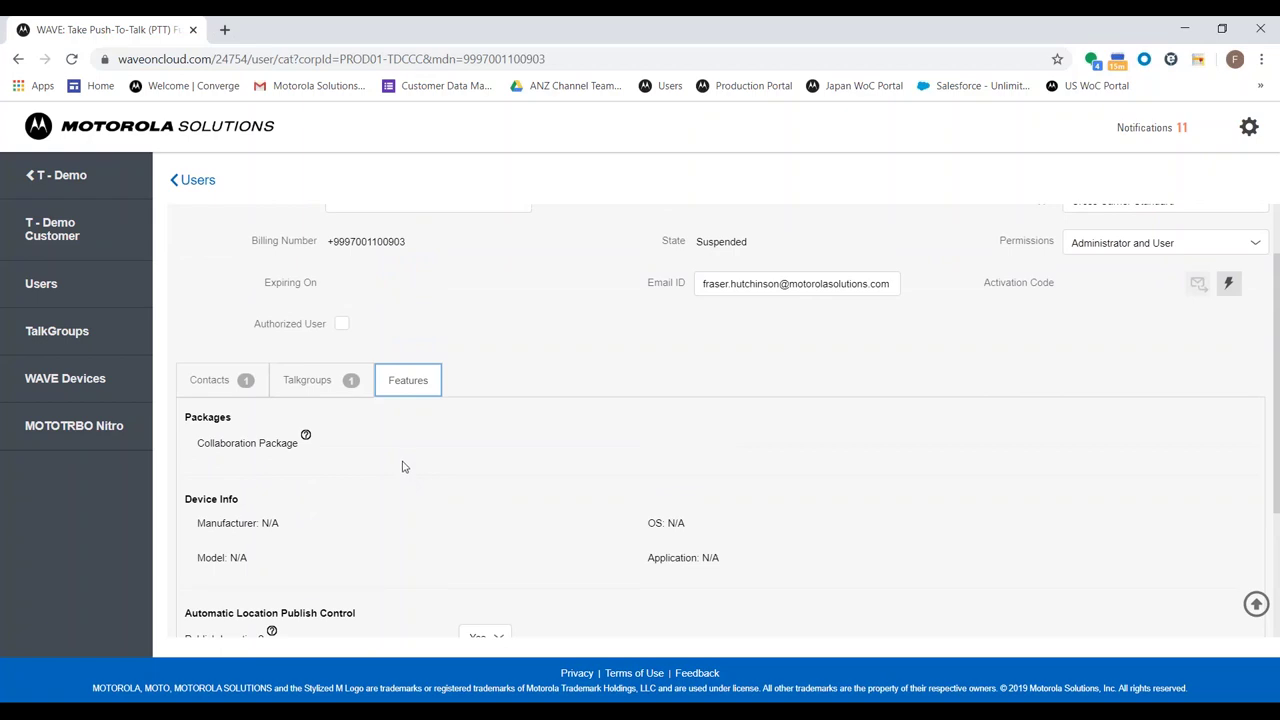
pyautogui.scroll(-2, 440, 487)
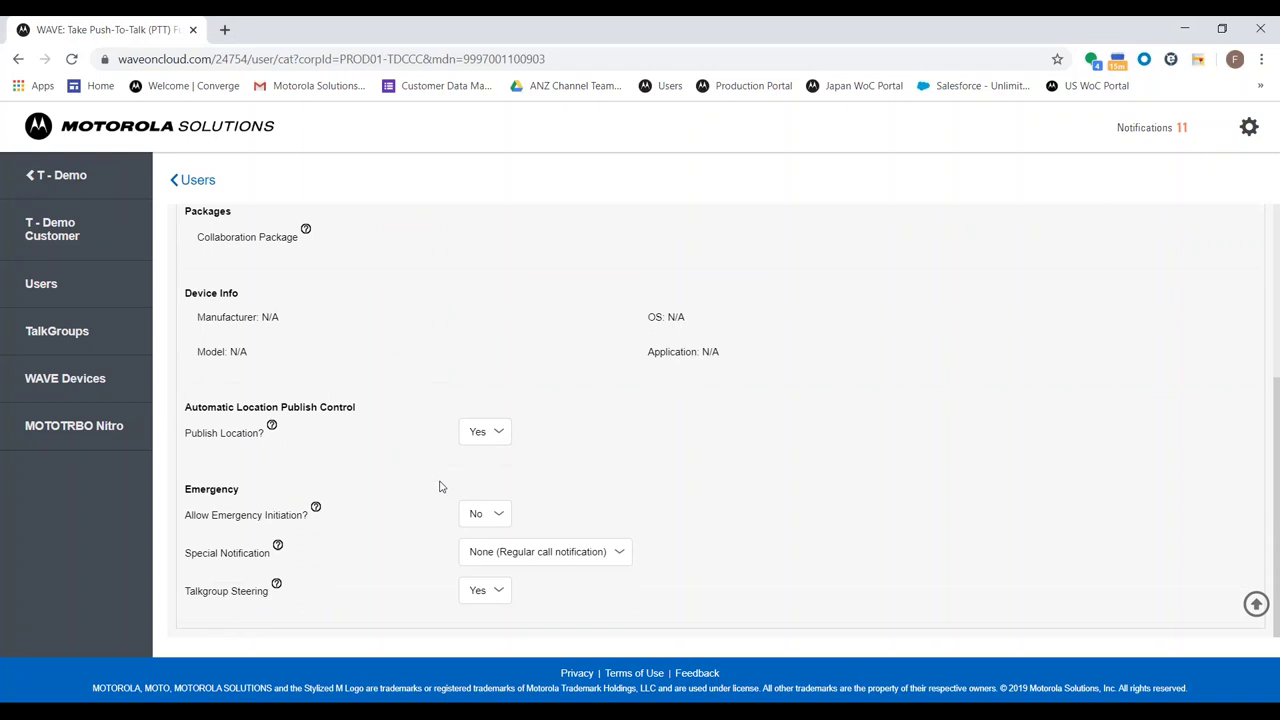
pyautogui.scroll(1, 440, 487)
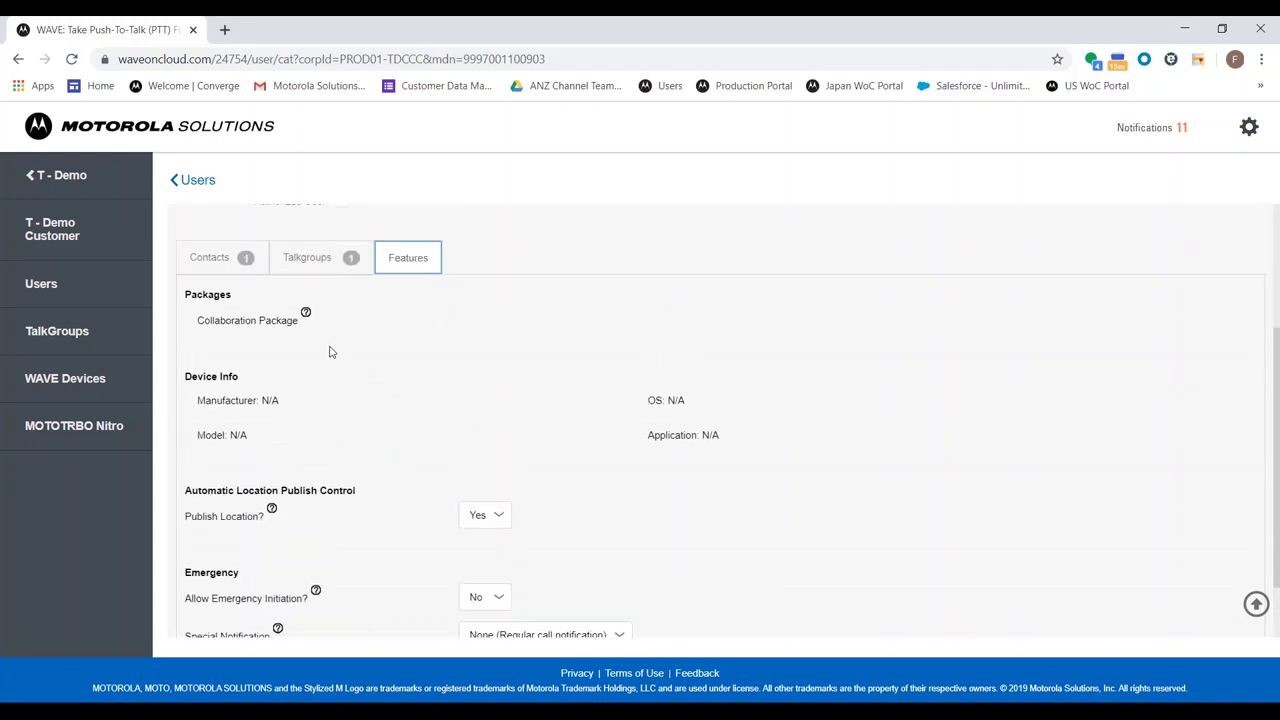
pyautogui.moveTo(307, 314)
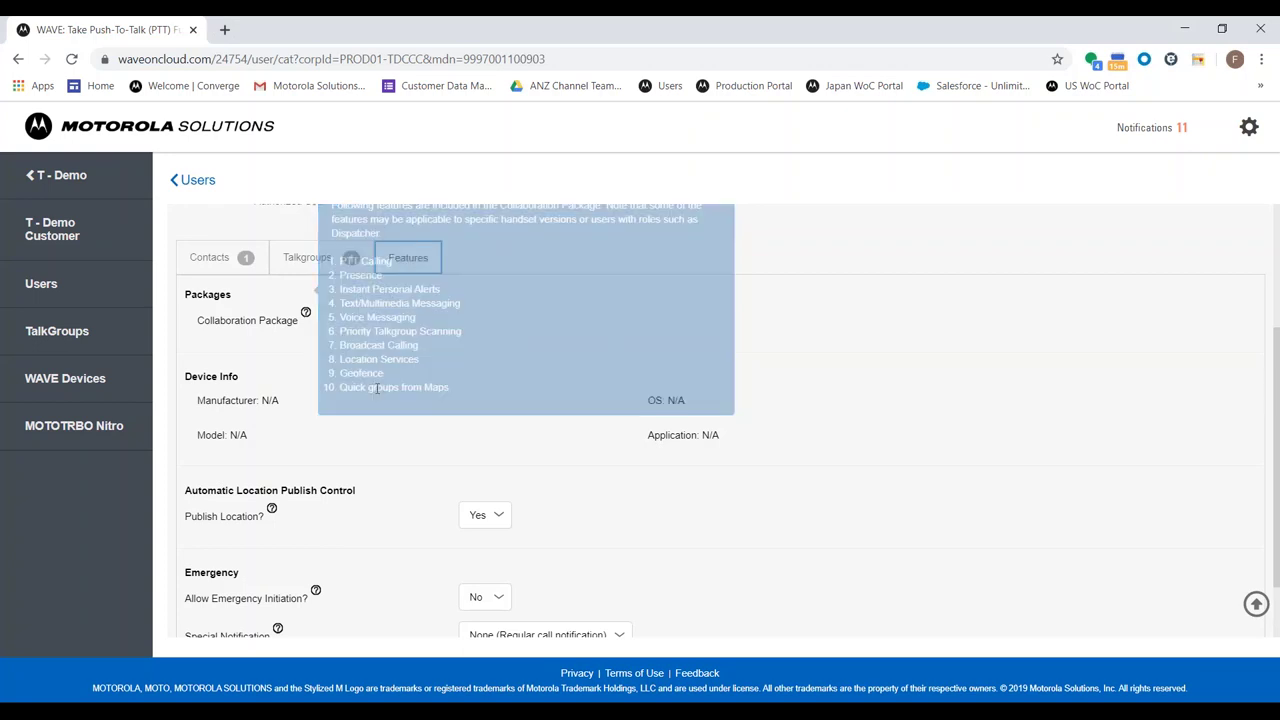
pyautogui.scroll(1, 258, 487)
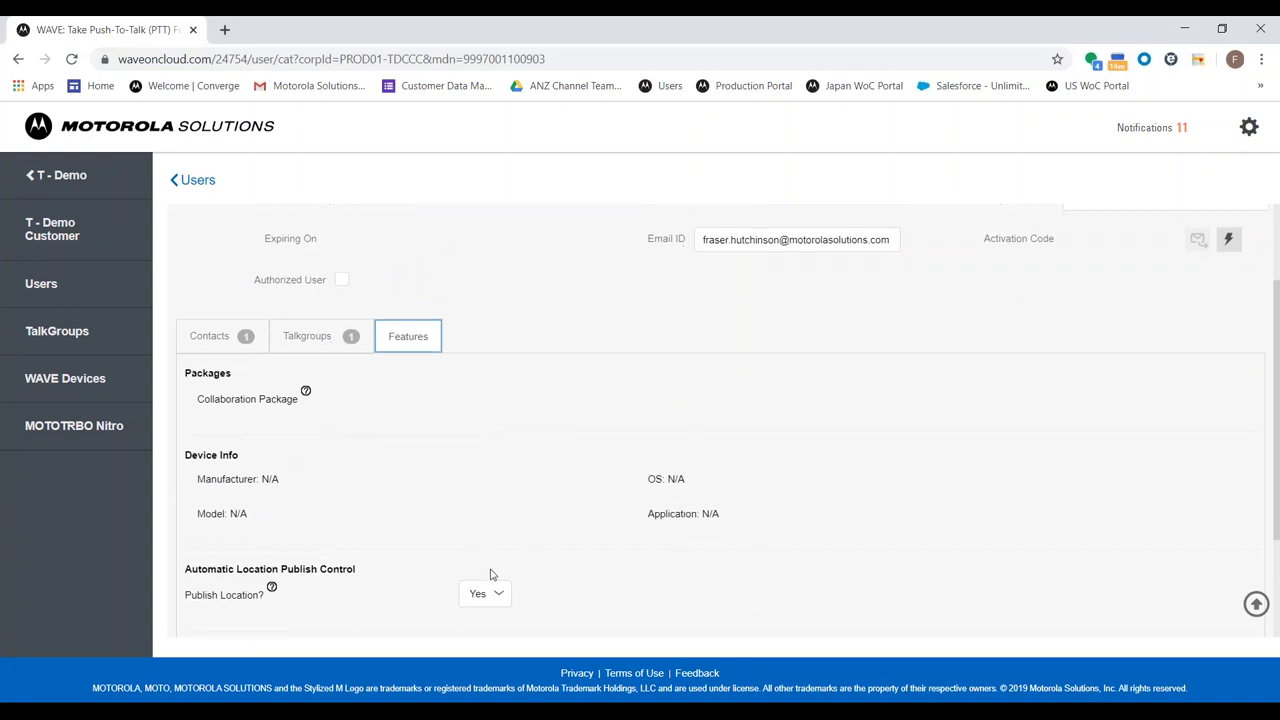
pyautogui.scroll(-1, 490, 574)
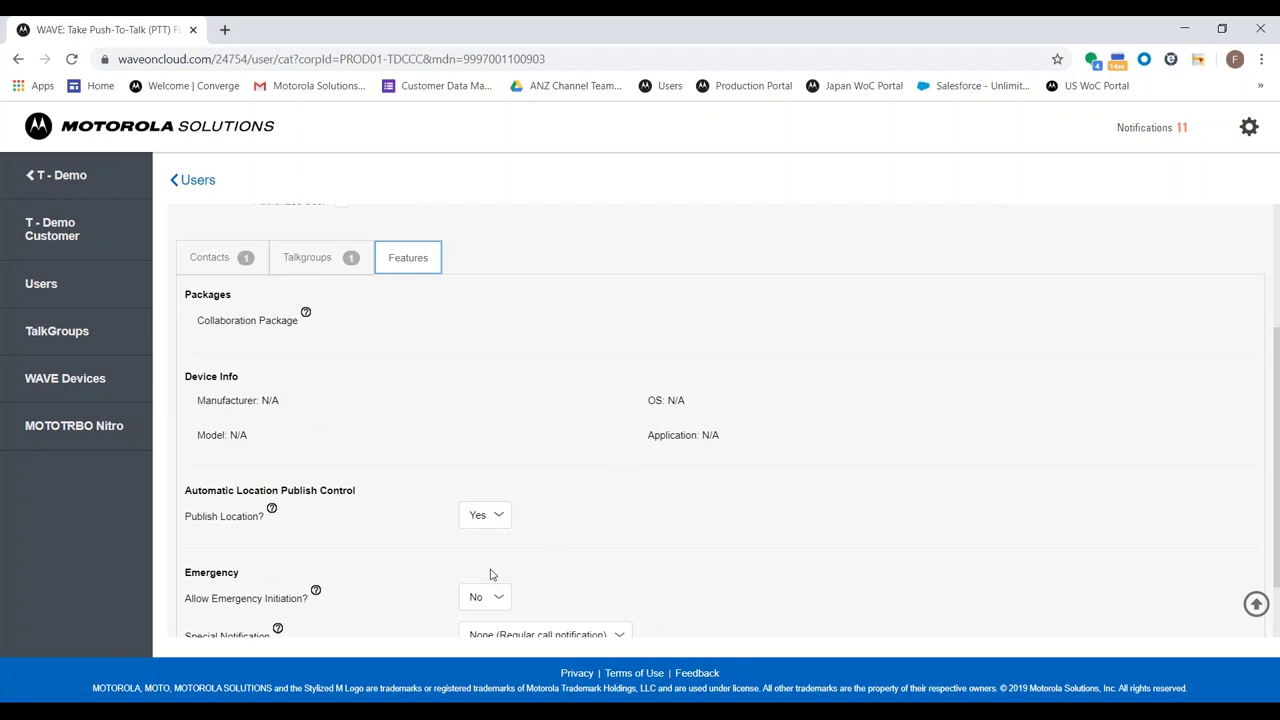
pyautogui.scroll(-1, 512, 565)
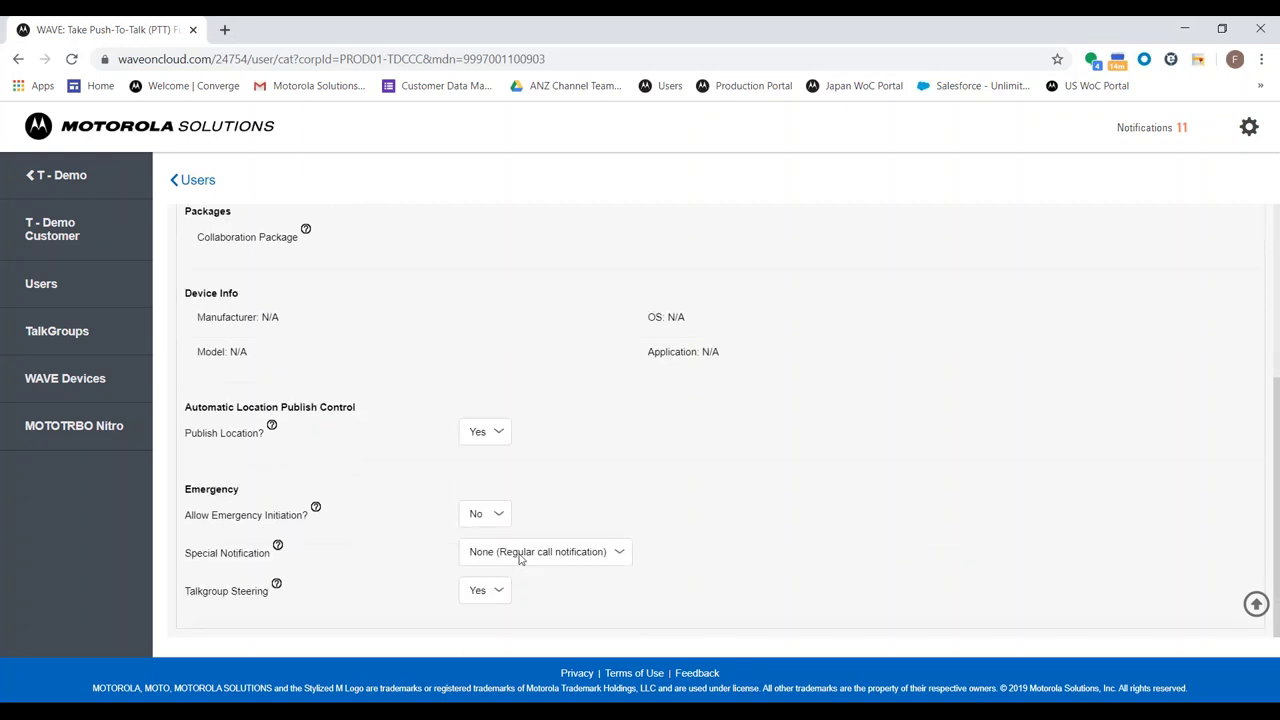
pyautogui.moveTo(273, 428)
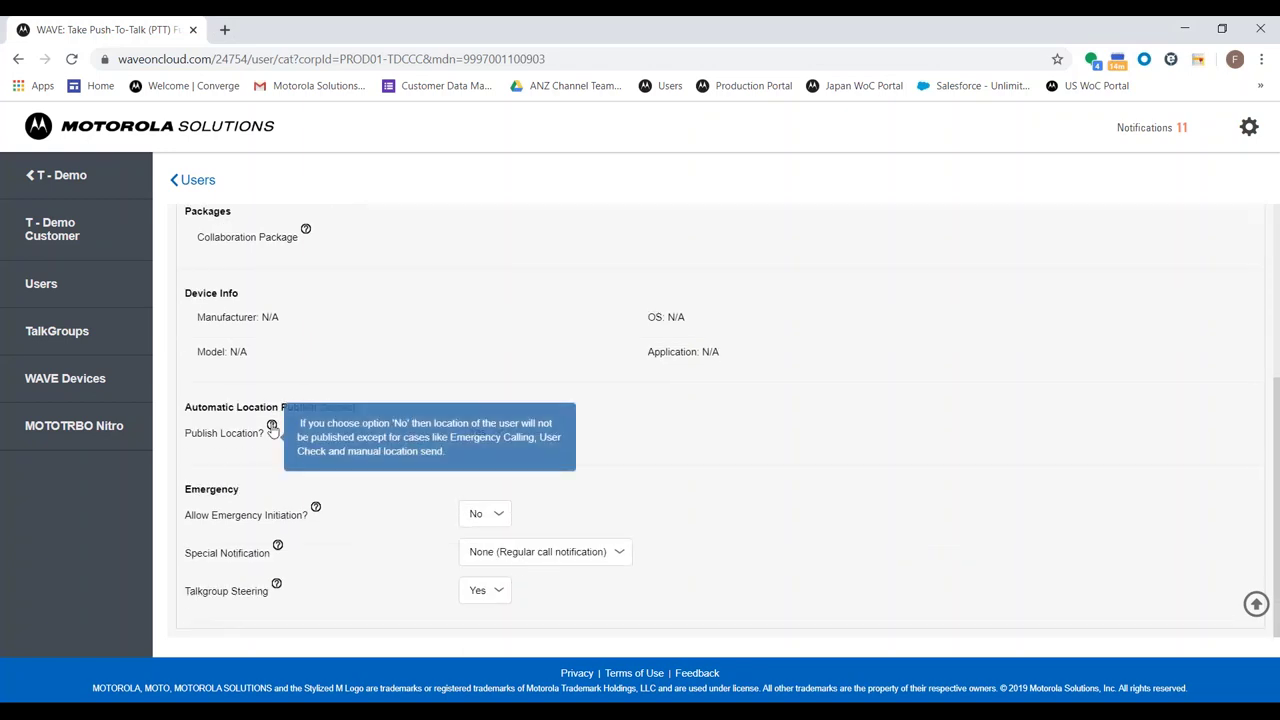
pyautogui.click(494, 433)
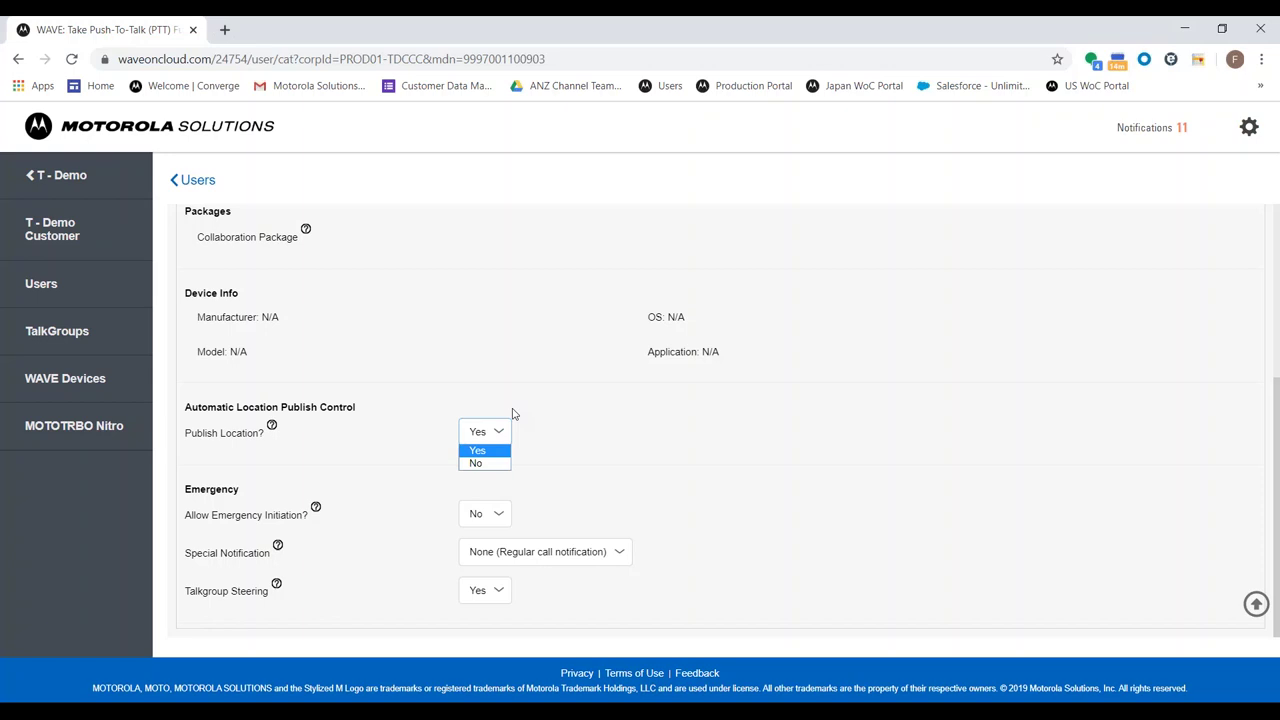
pyautogui.click(512, 413)
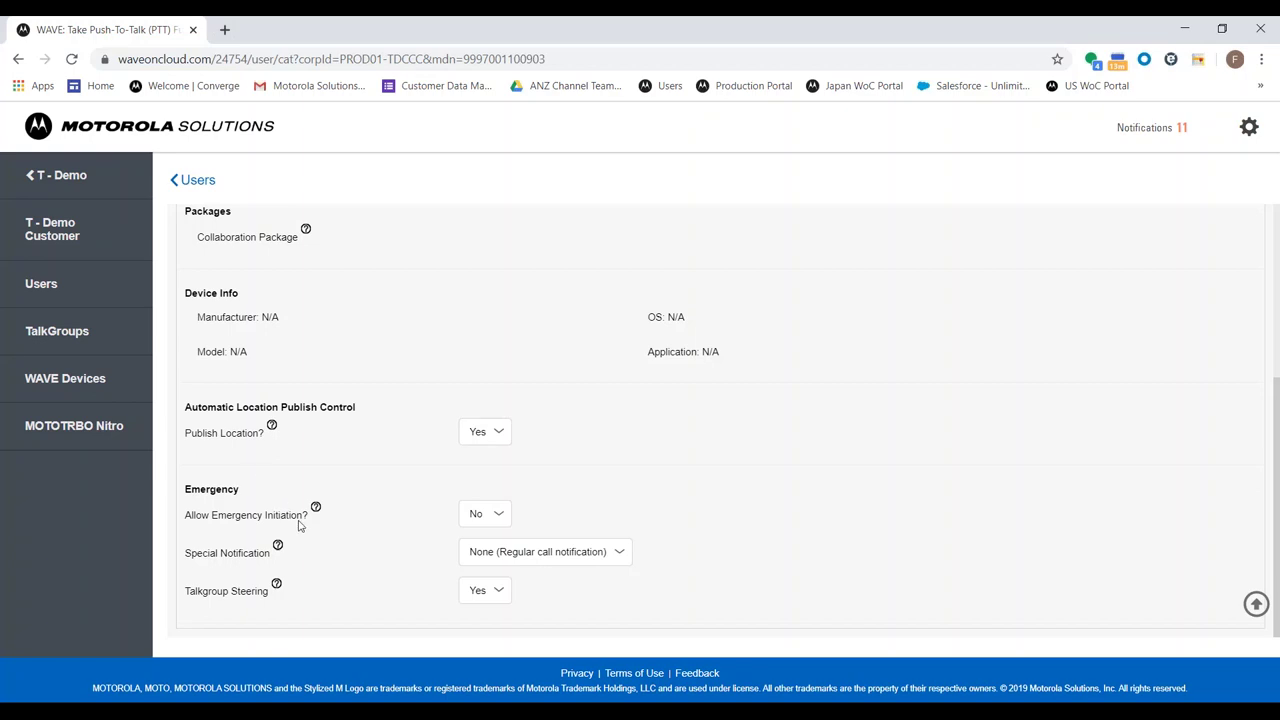
# Set Allow Emergency Initiation to Yes and Special Notification to For both, keeping Talkgroup Steering Yes
pyautogui.click(506, 512)
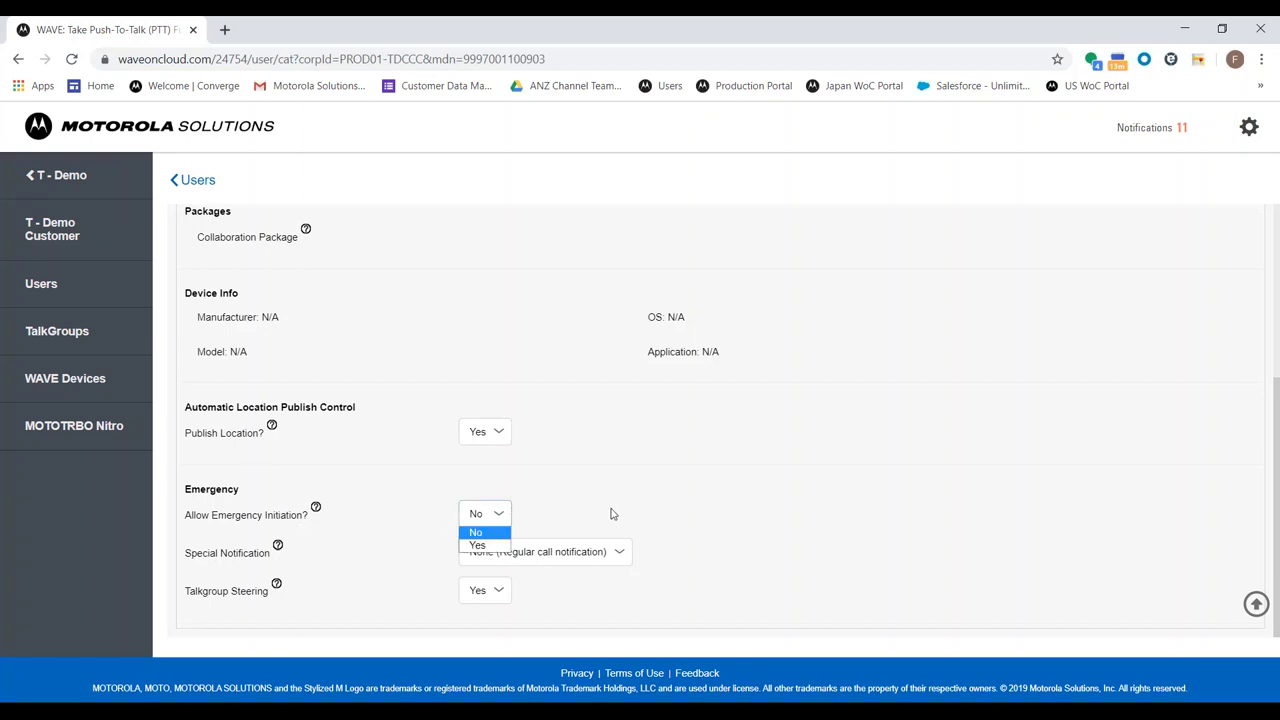
pyautogui.click(476, 545)
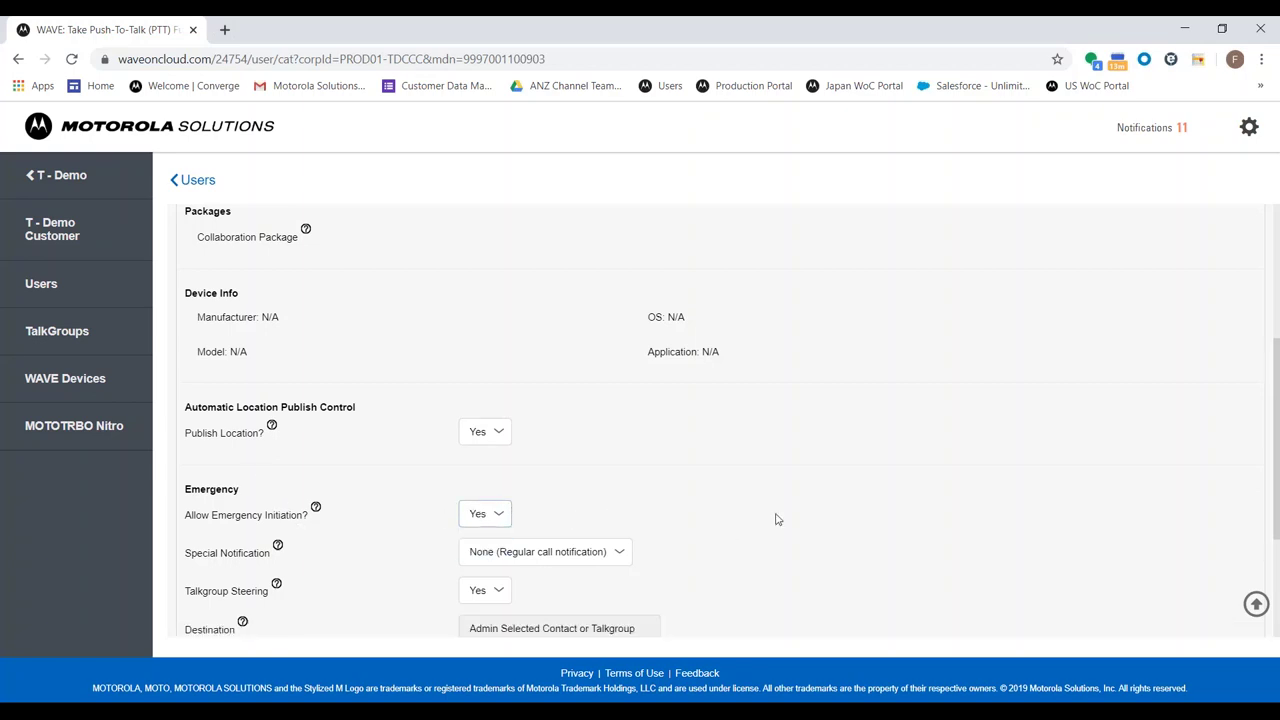
pyautogui.scroll(-2, 778, 519)
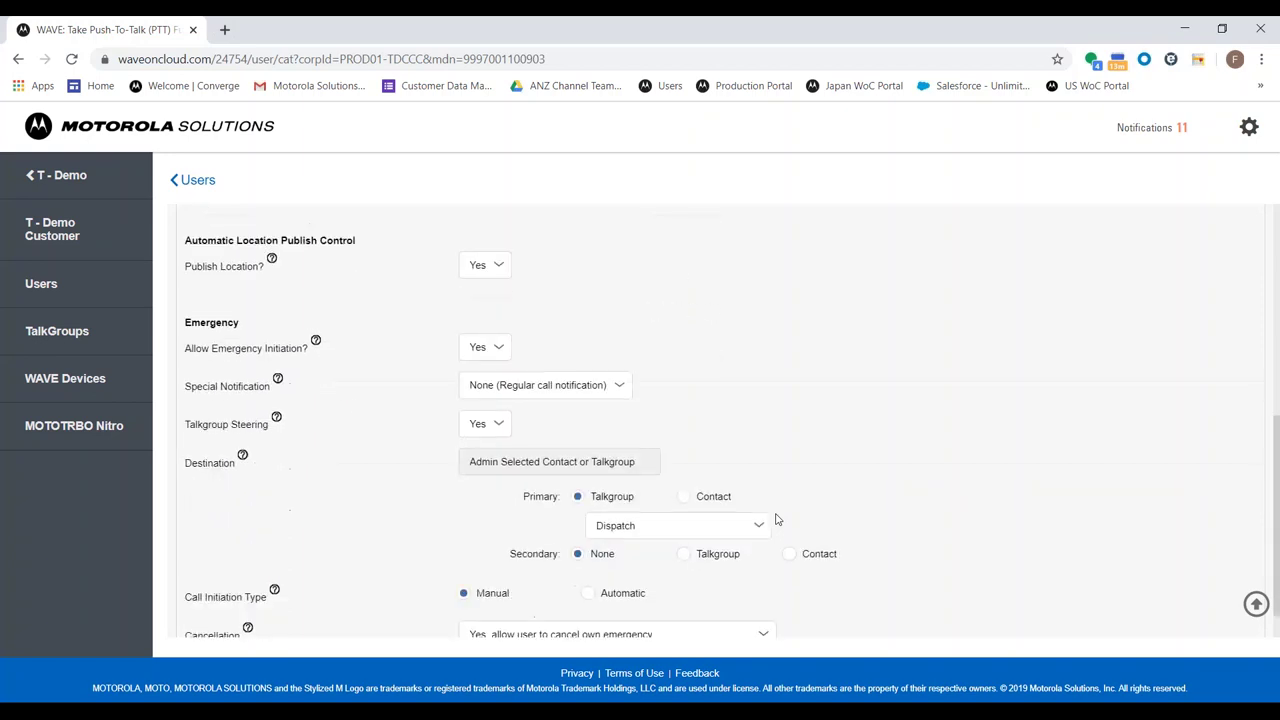
pyautogui.click(525, 387)
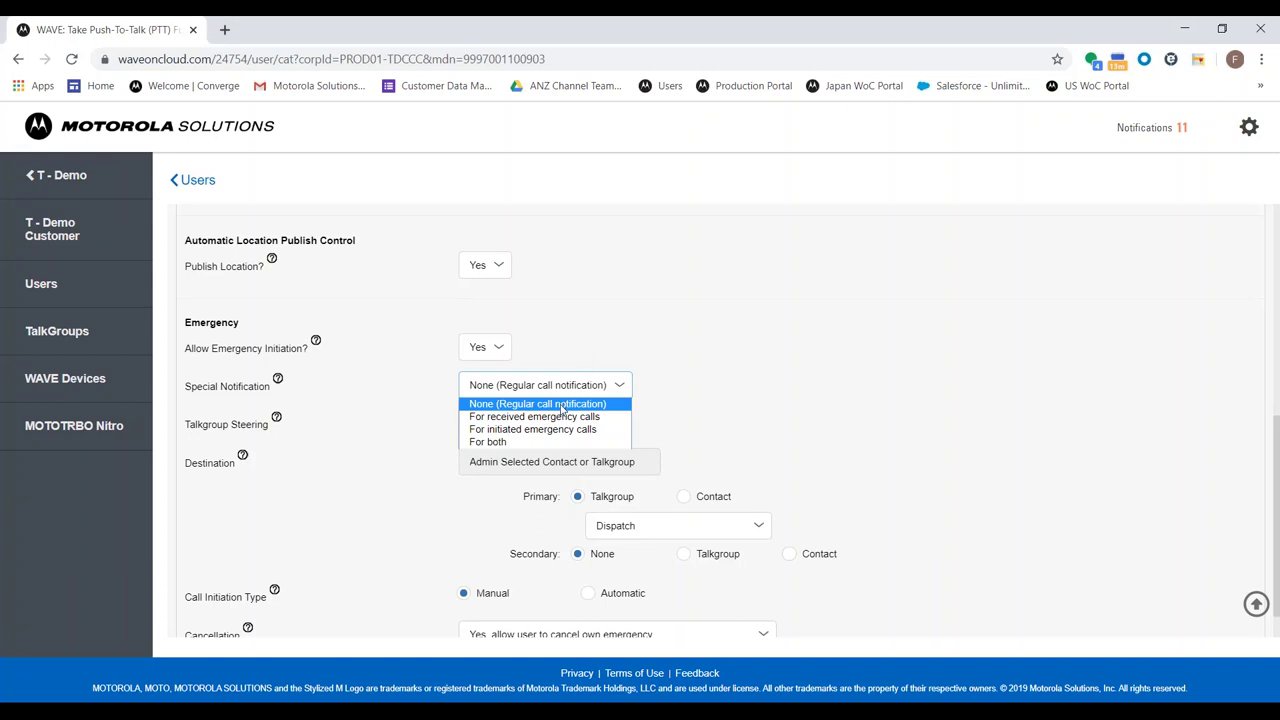
pyautogui.click(527, 443)
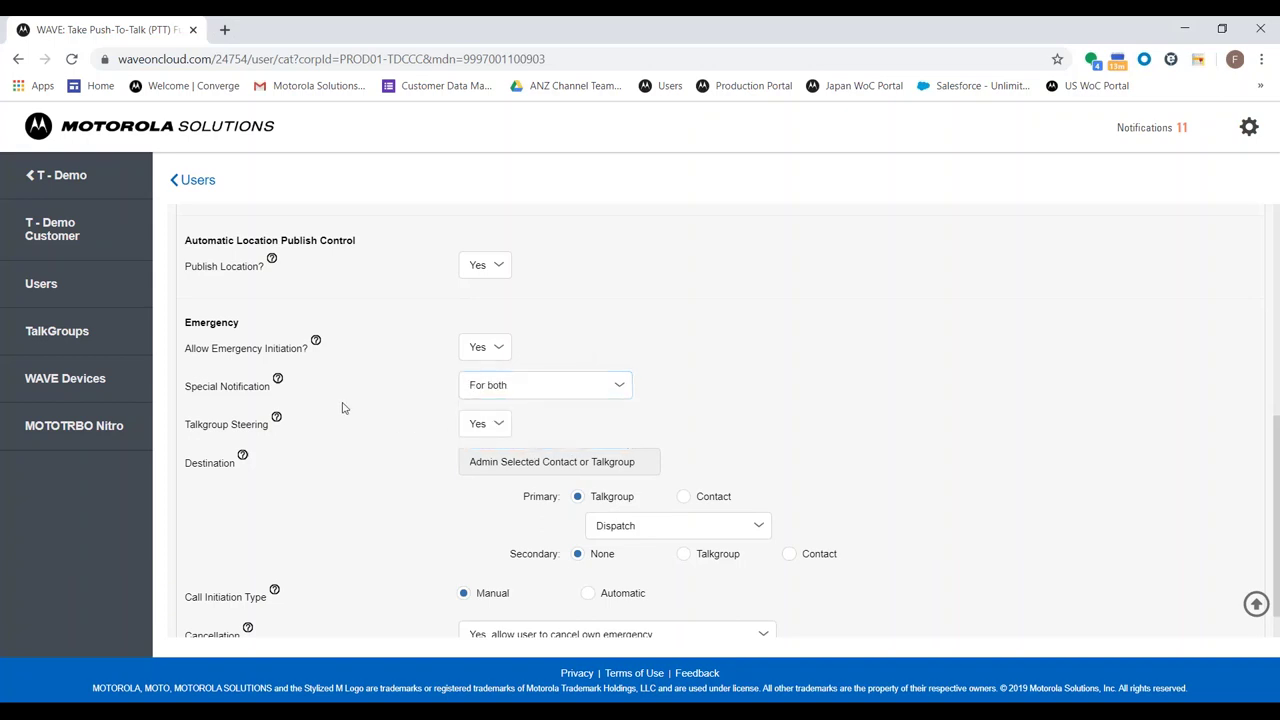
pyautogui.scroll(-1, 338, 429)
pyautogui.click(489, 385)
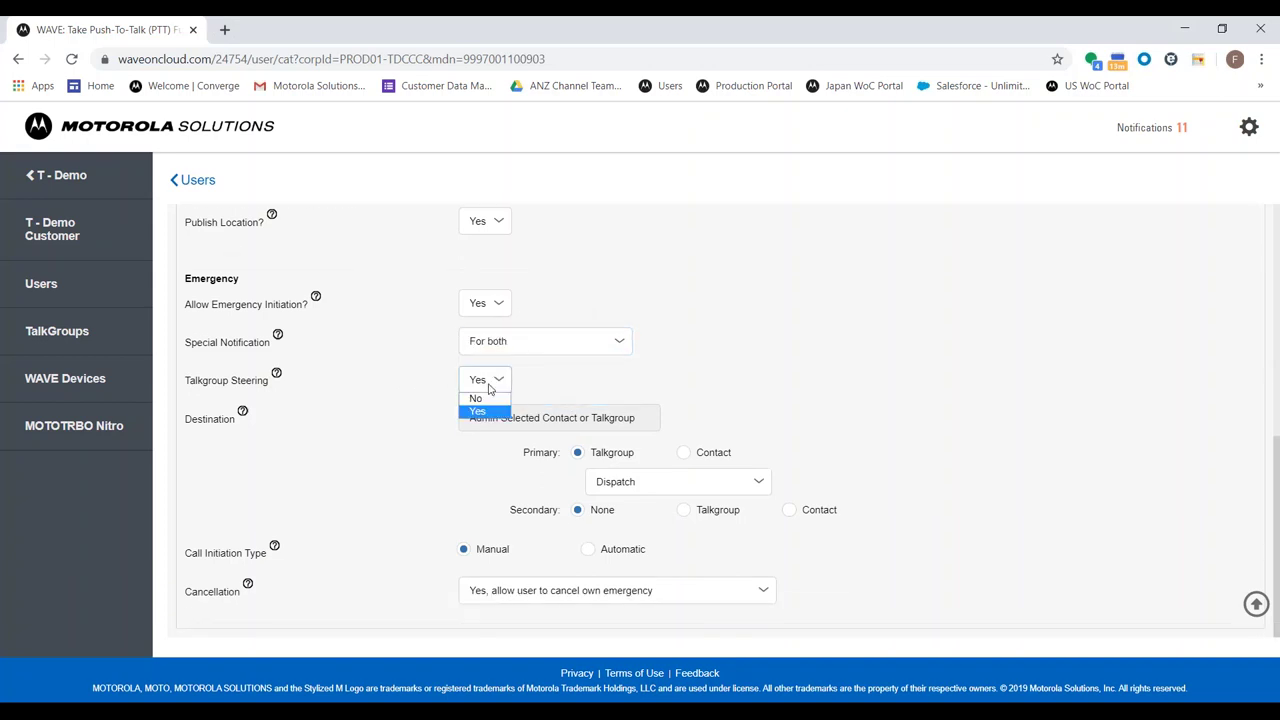
pyautogui.click(352, 377)
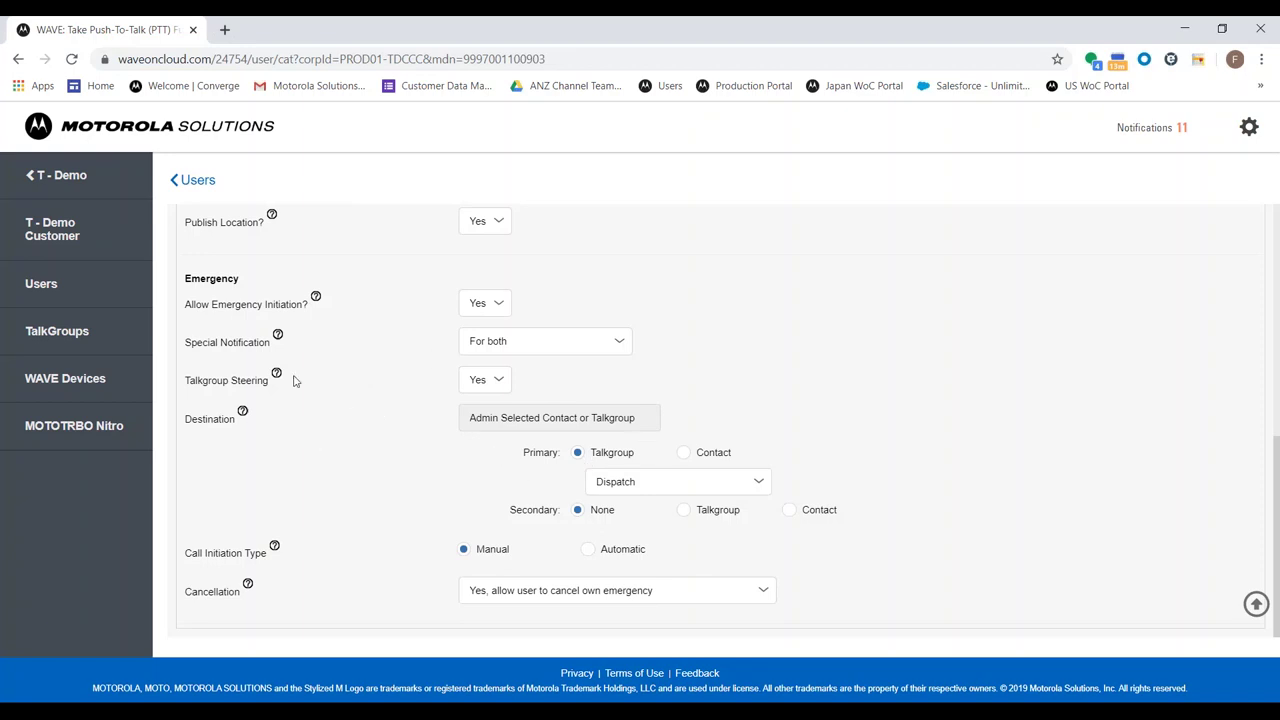
pyautogui.click(685, 481)
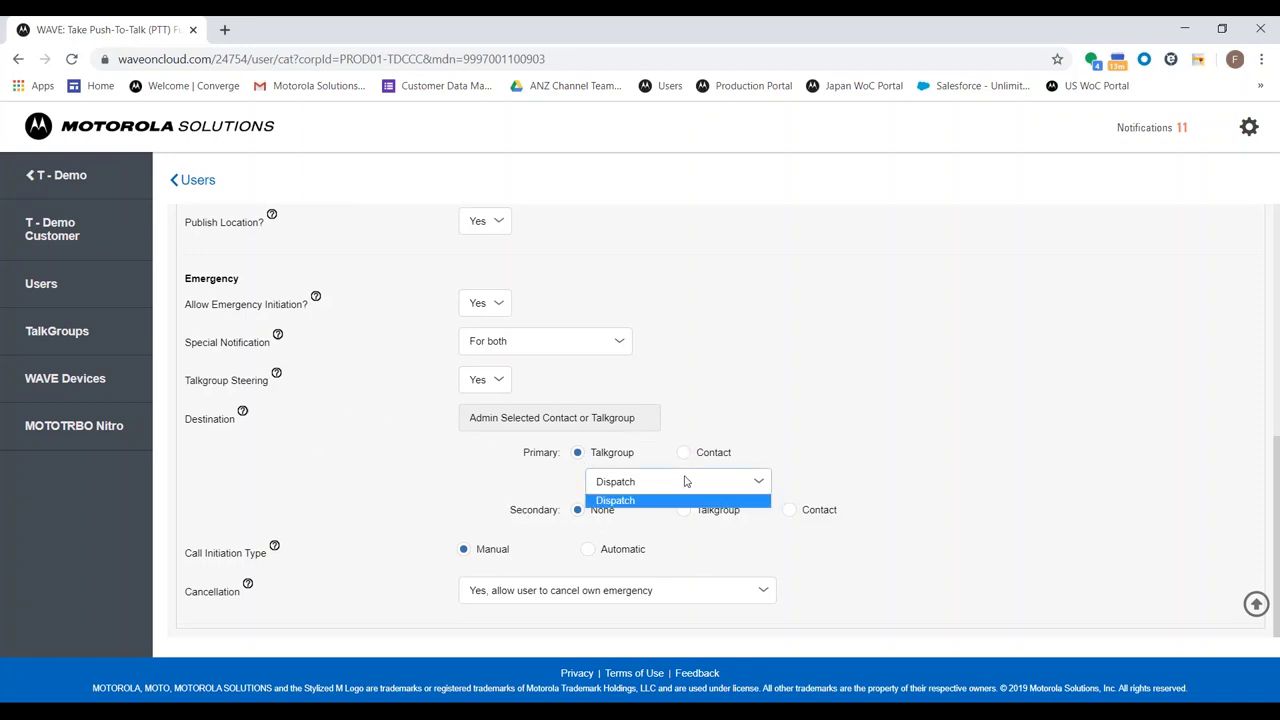
pyautogui.click(664, 413)
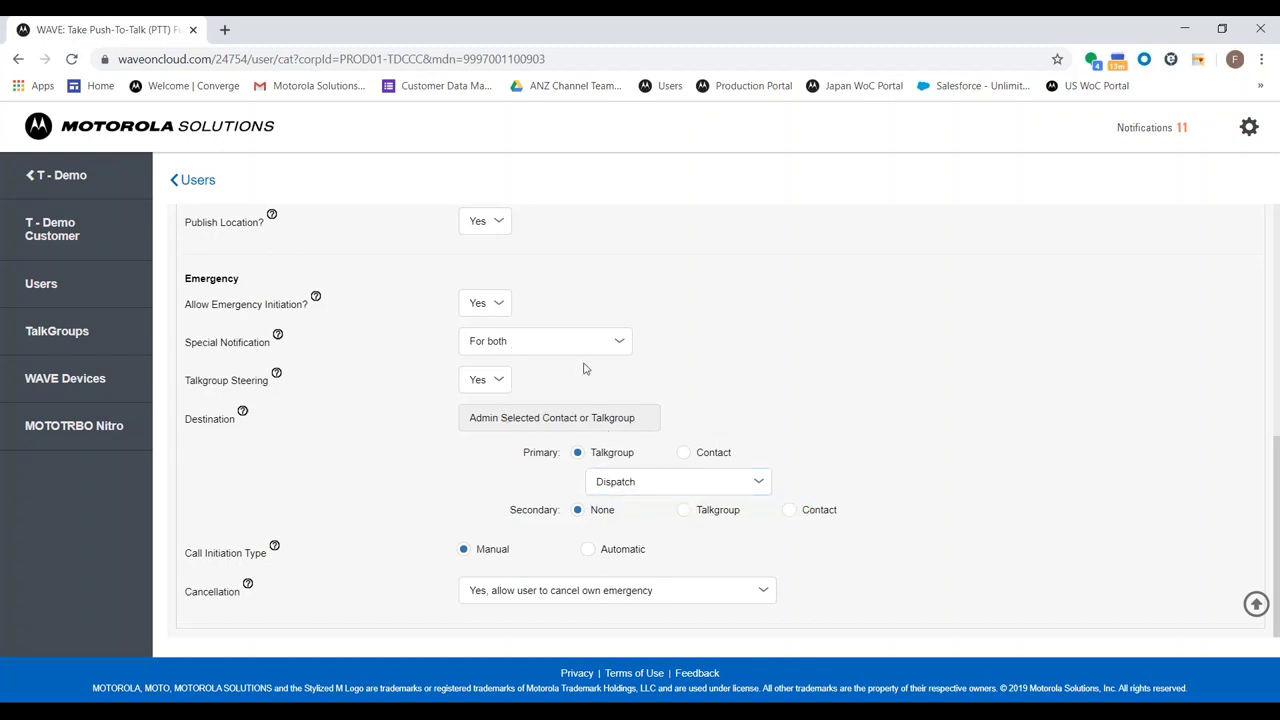
pyautogui.click(629, 486)
pyautogui.click(625, 500)
pyautogui.doubleClick(197, 557)
pyautogui.tripleClick(251, 558)
pyautogui.click(251, 558)
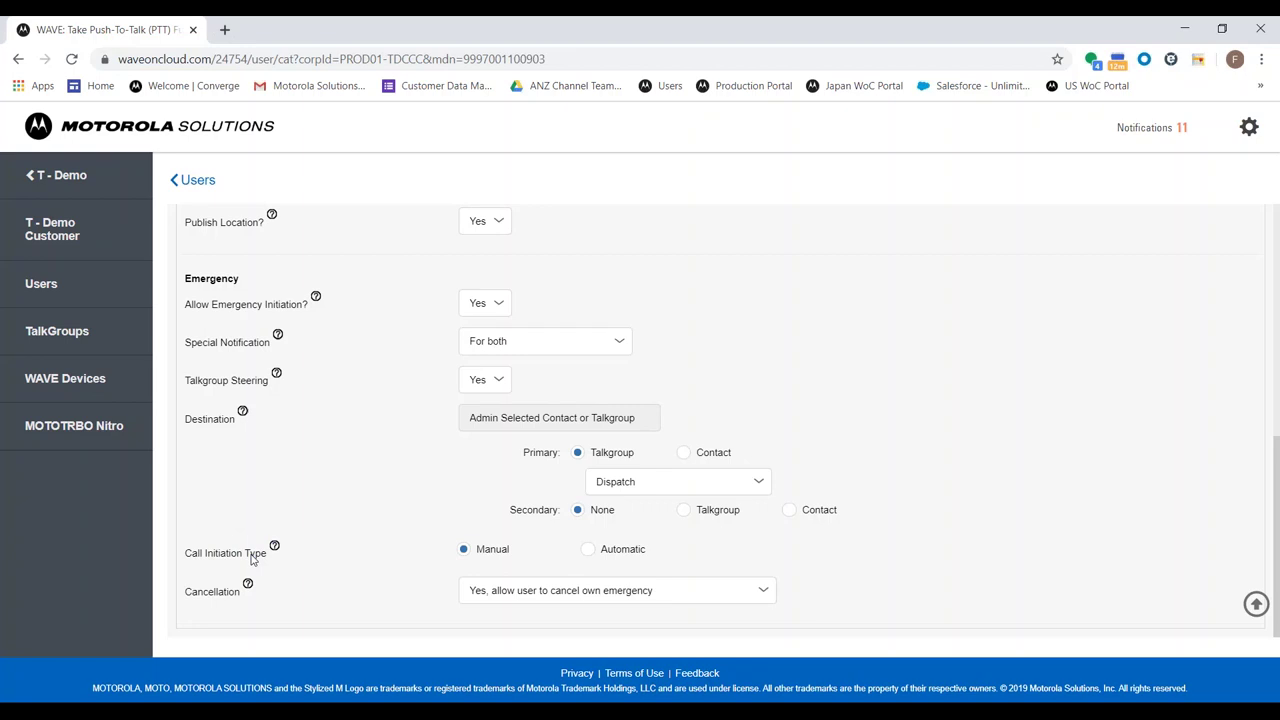
pyautogui.doubleClick(506, 552)
pyautogui.click(525, 588)
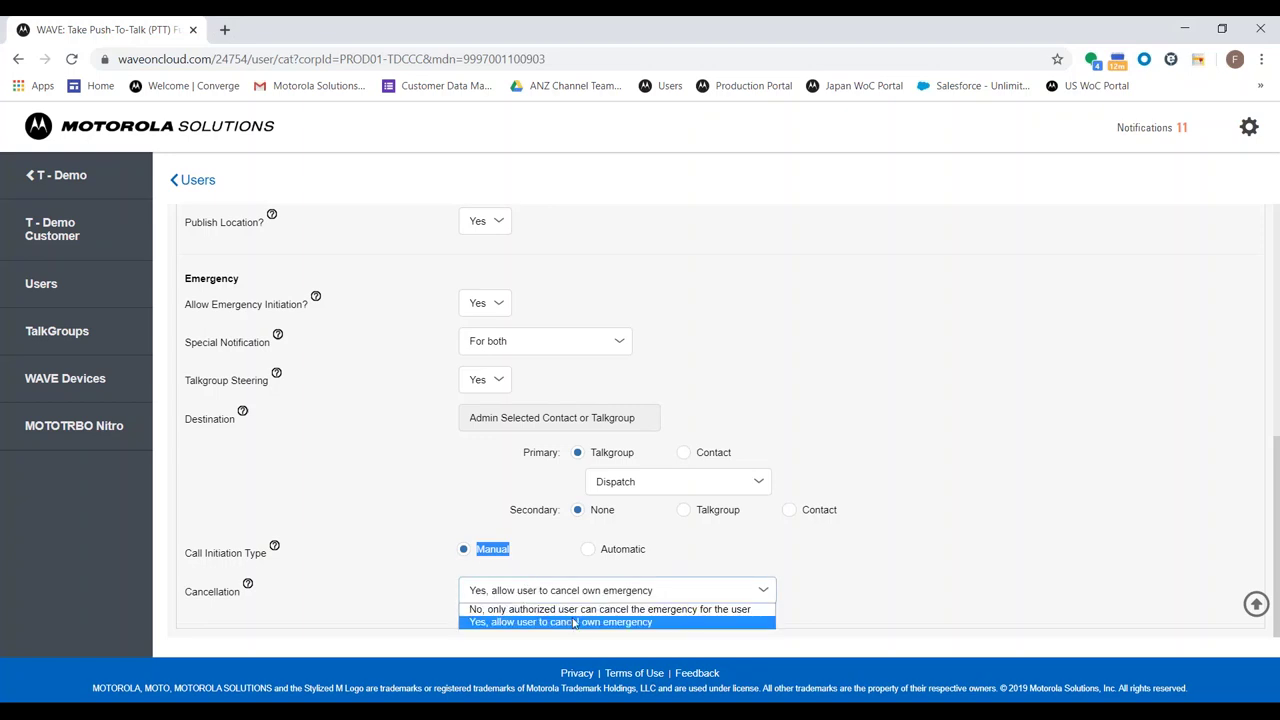
pyautogui.press('Up')
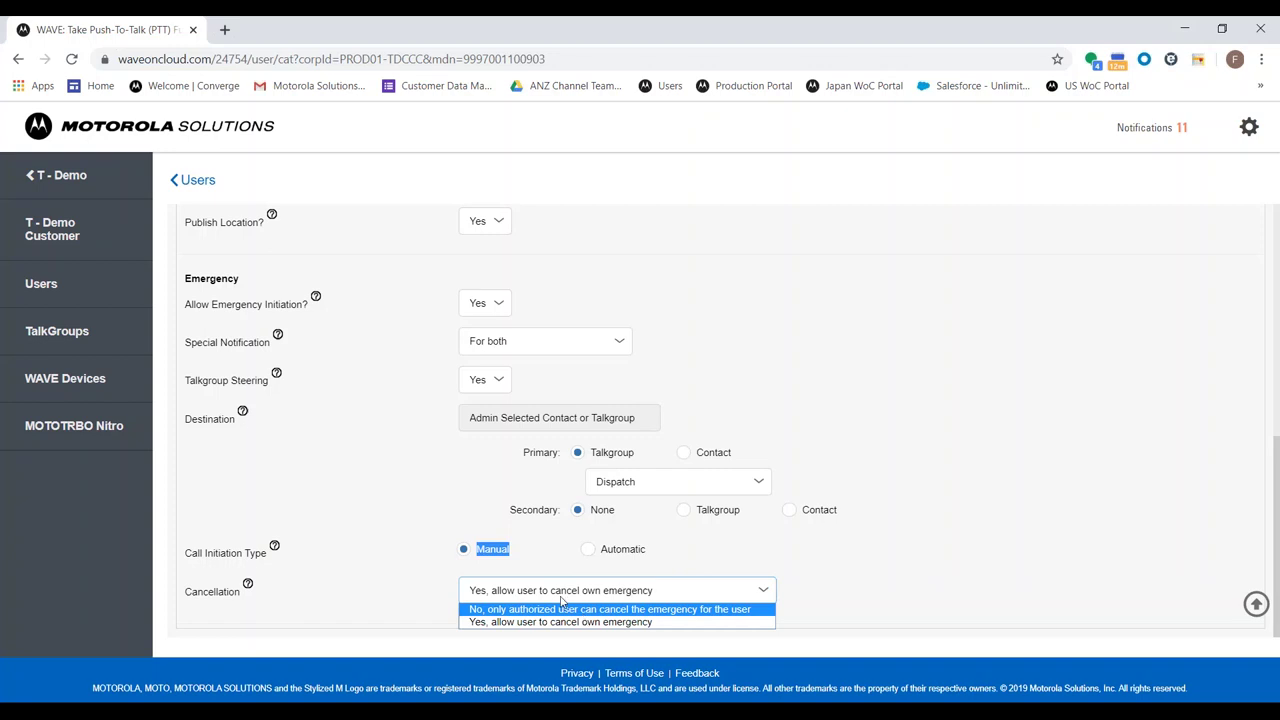
pyautogui.click(903, 572)
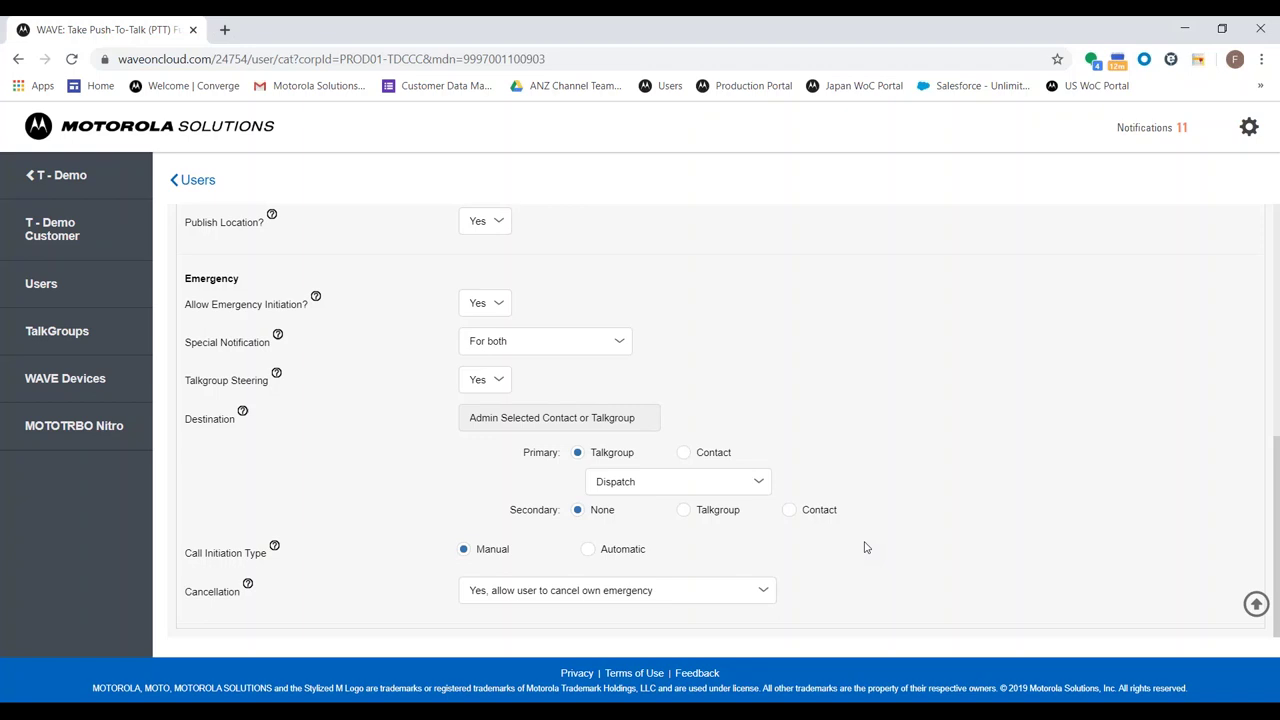
# Leave the current user's settings and open the dispatcher user's contacts and features page
pyautogui.click(66, 296)
pyautogui.click(740, 158)
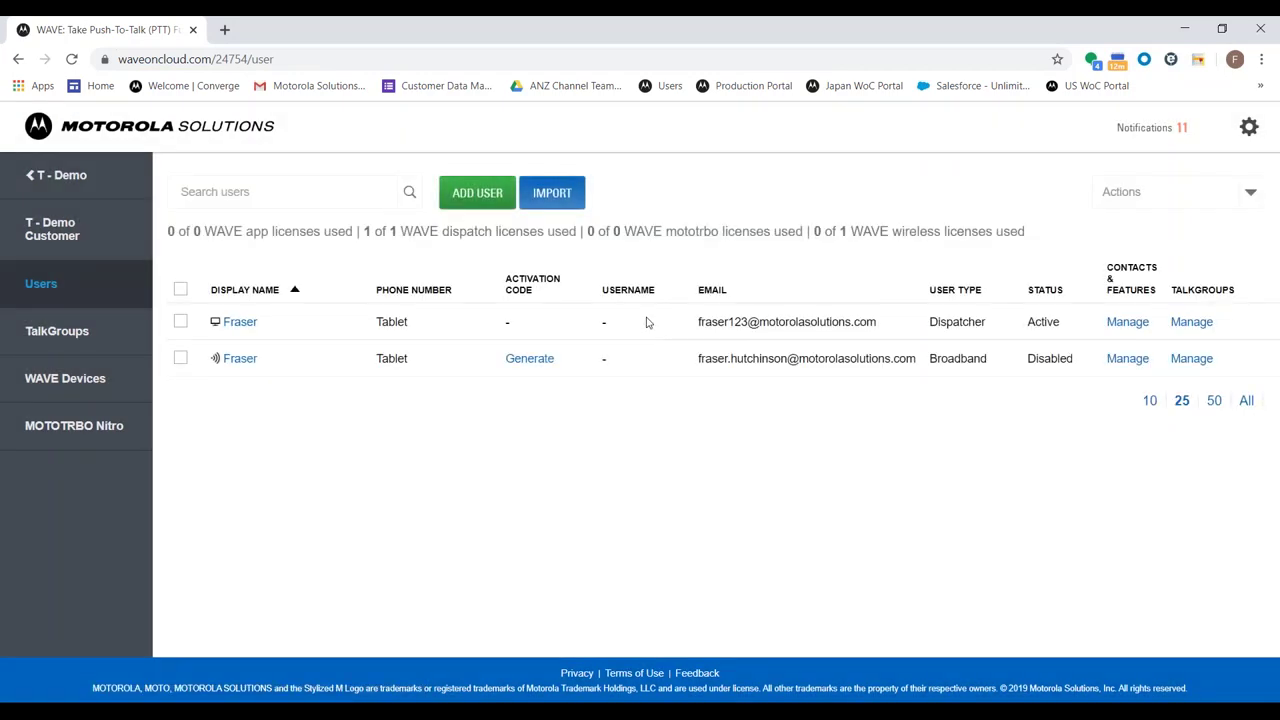
pyautogui.click(246, 321)
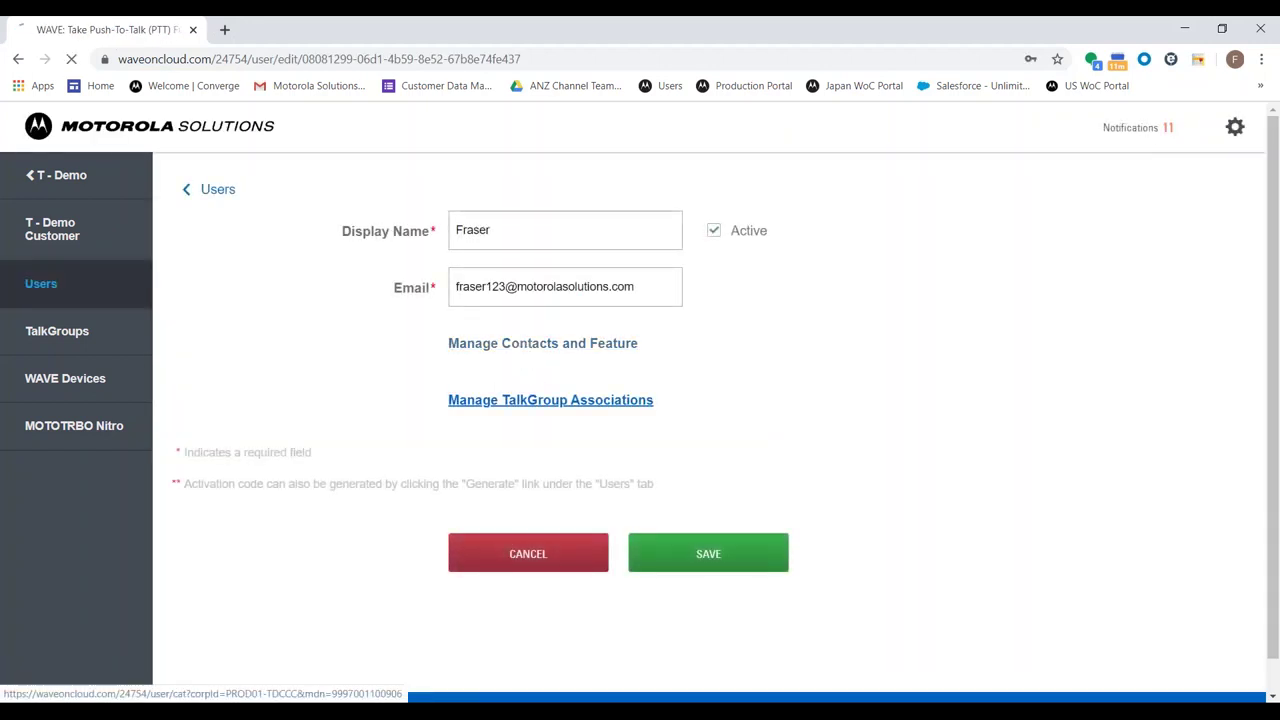
pyautogui.click(550, 400)
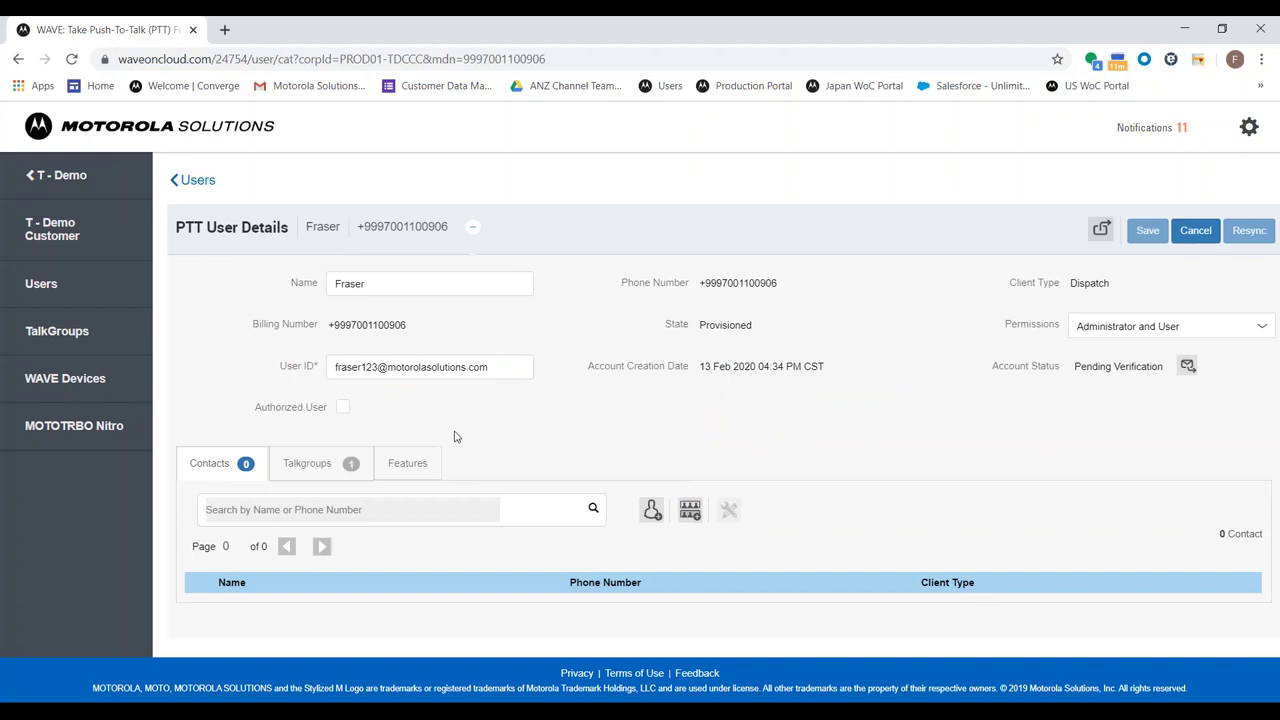
# Review the dispatcher's Contacts, Talkgroups and Features tabs, then go back to the Users list
pyautogui.click(338, 473)
pyautogui.click(215, 463)
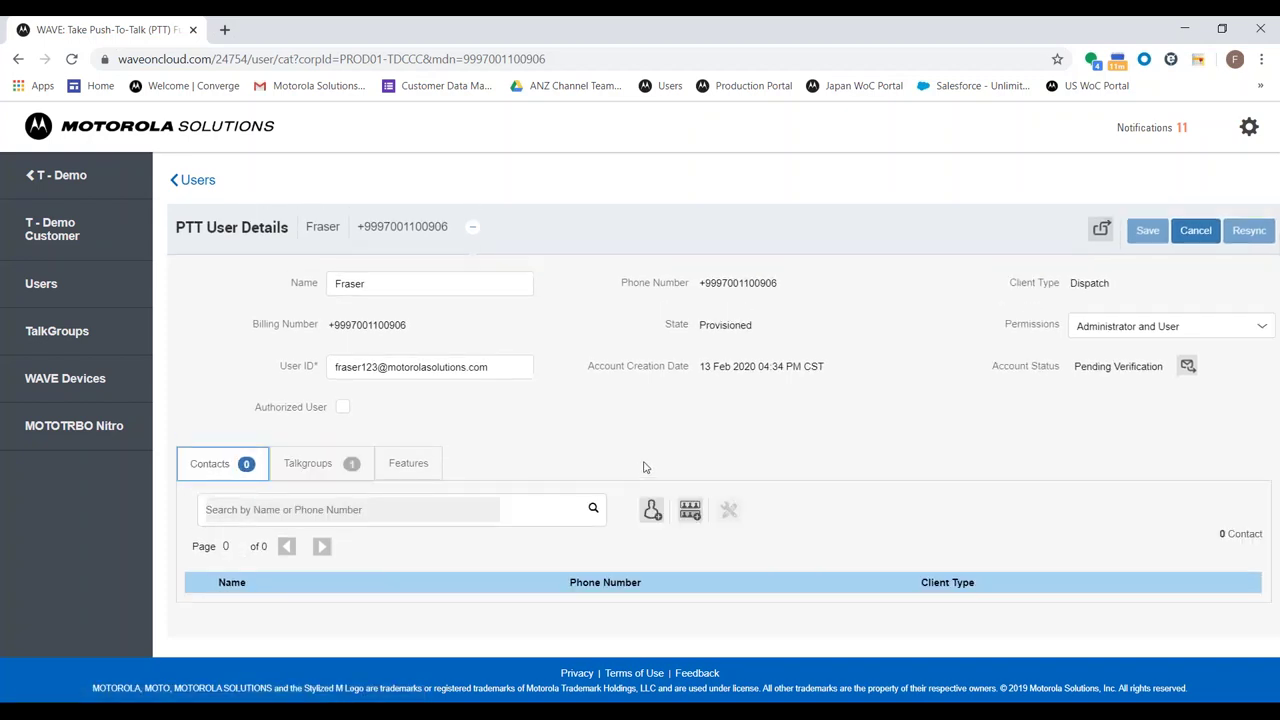
pyautogui.click(651, 510)
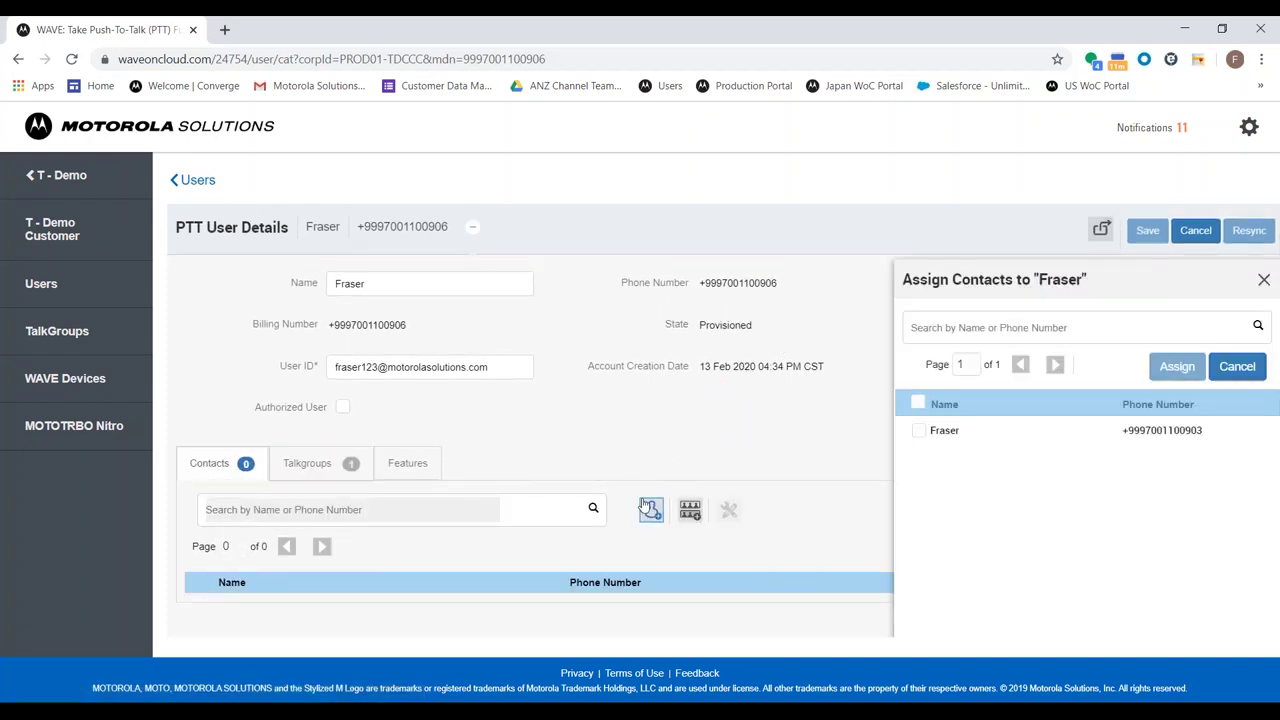
pyautogui.click(1263, 281)
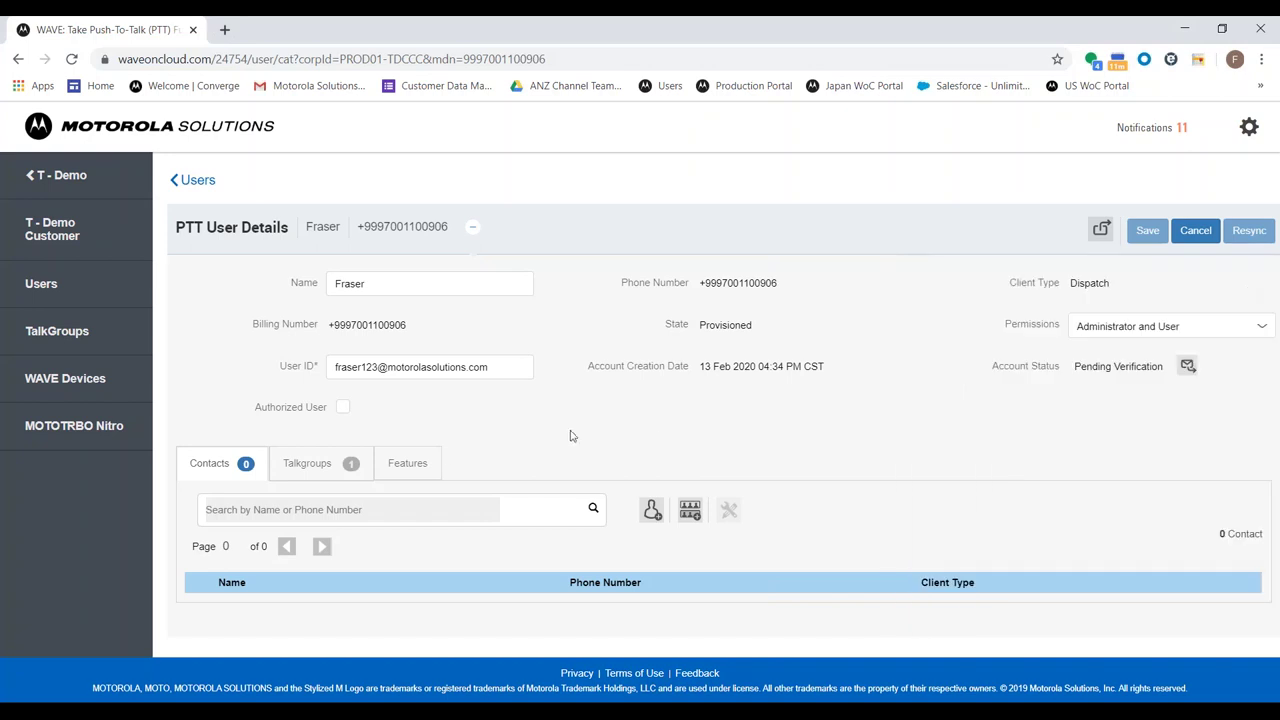
pyautogui.click(370, 465)
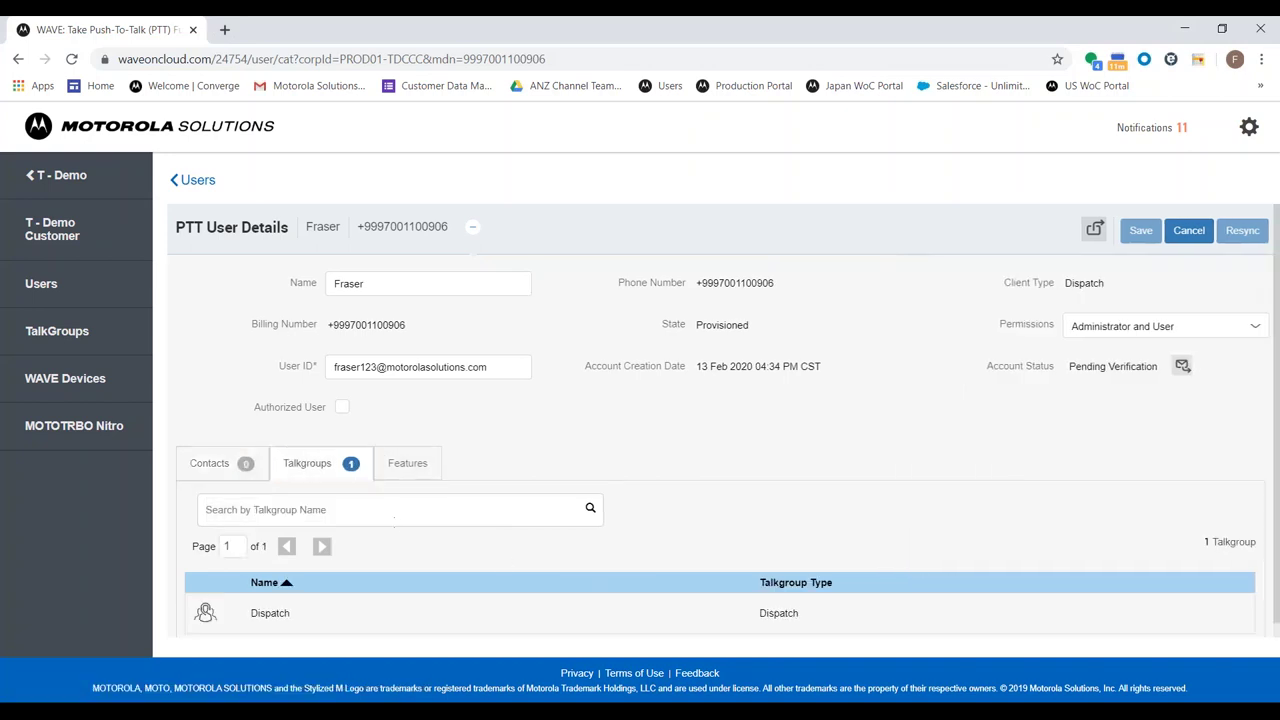
pyautogui.click(420, 472)
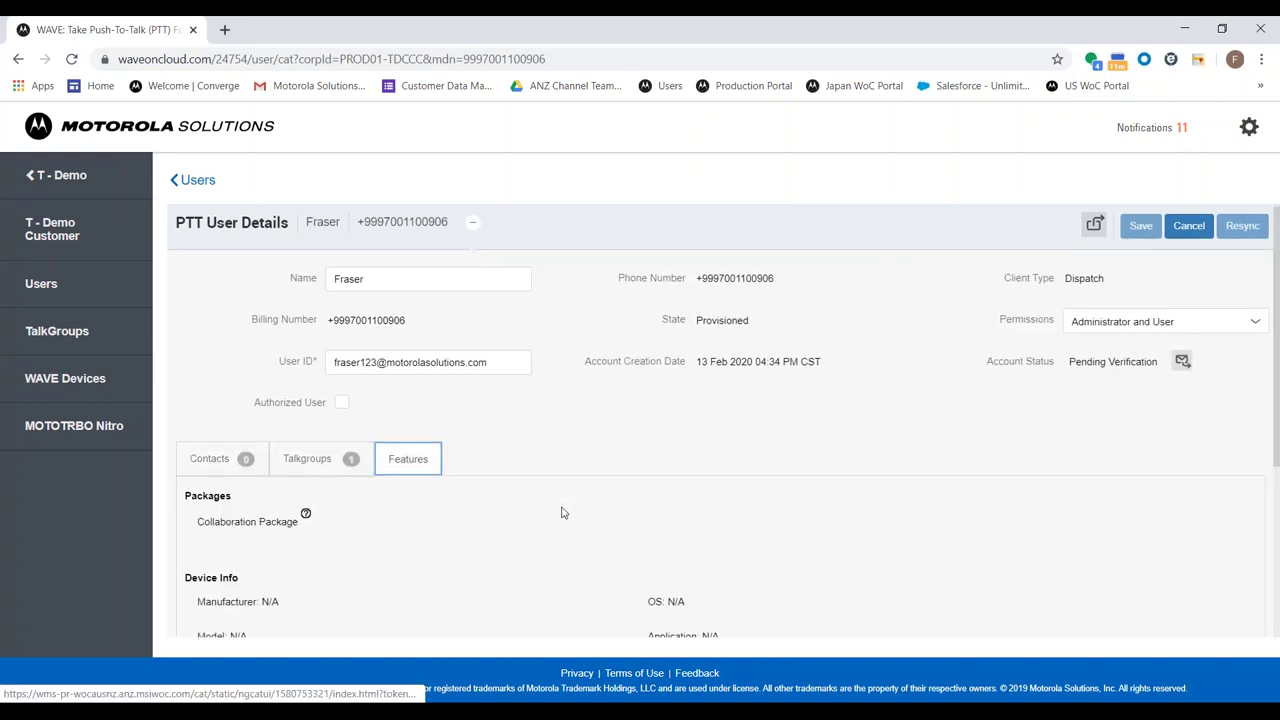
pyautogui.scroll(-3, 600, 518)
pyautogui.scroll(2, 415, 391)
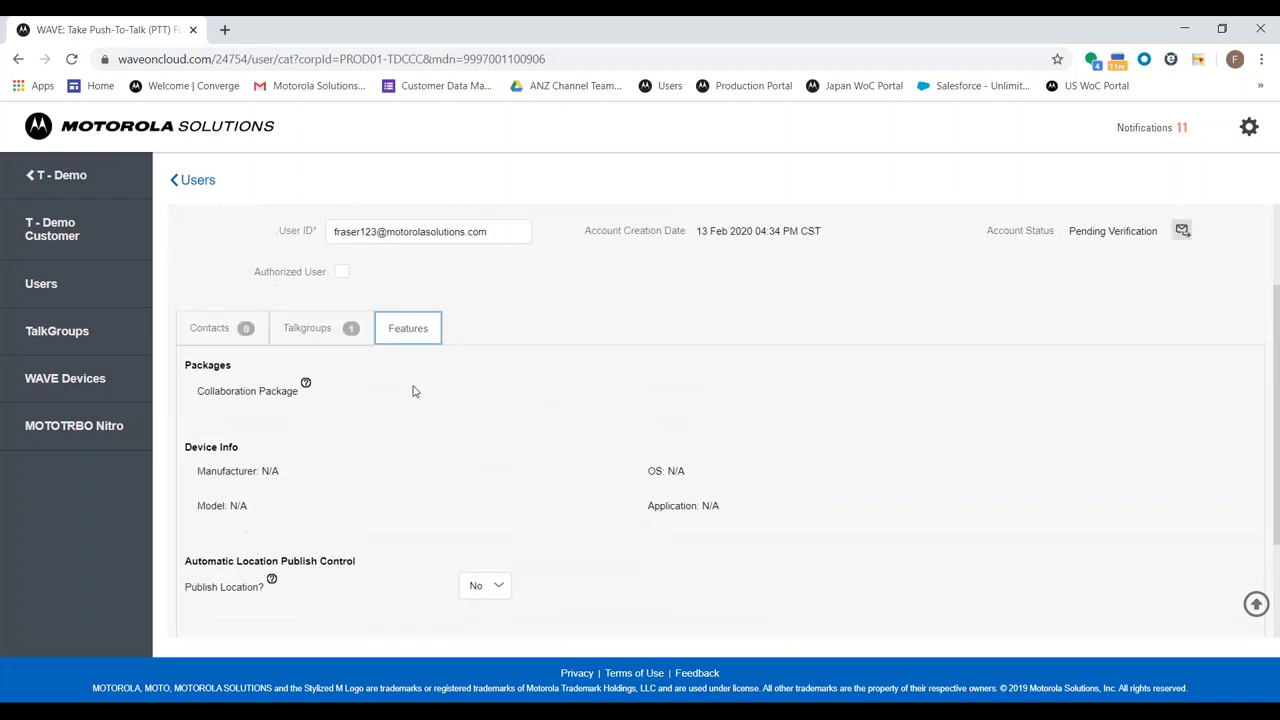
pyautogui.scroll(2, 415, 391)
pyautogui.click(128, 291)
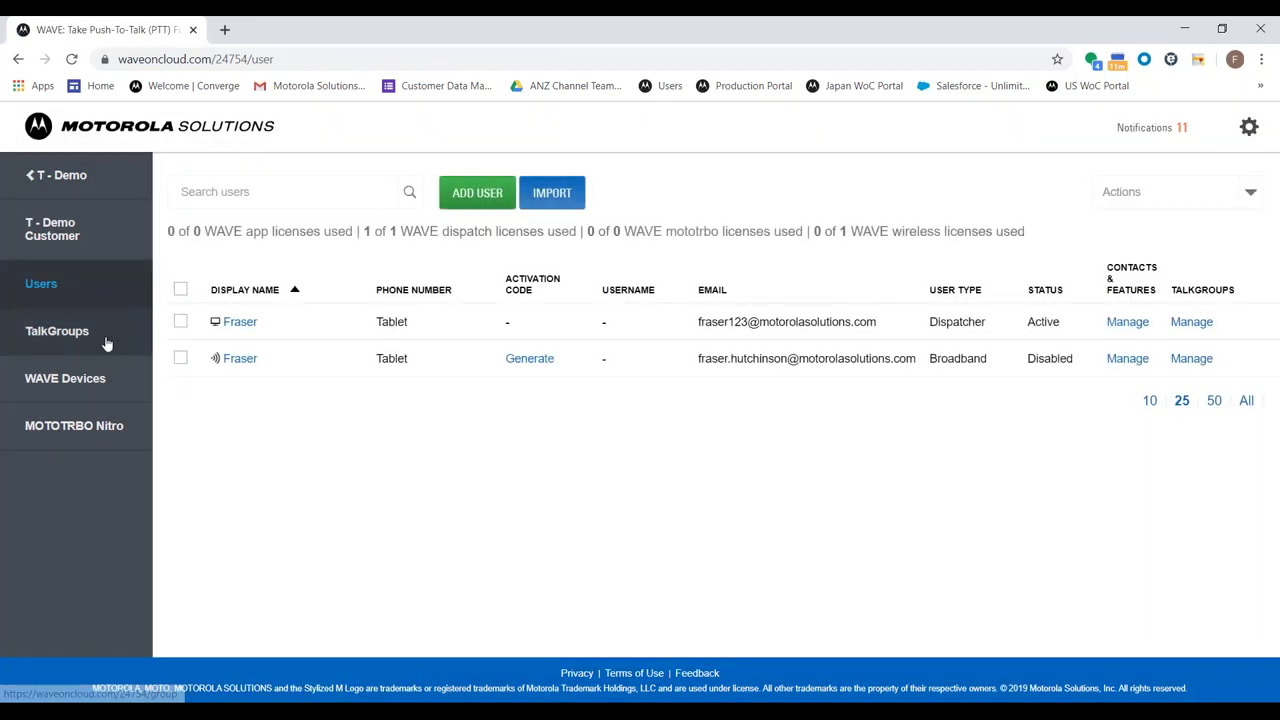
# Open the customer's TalkGroups page and start, then cancel, a new talkgroup
pyautogui.click(106, 343)
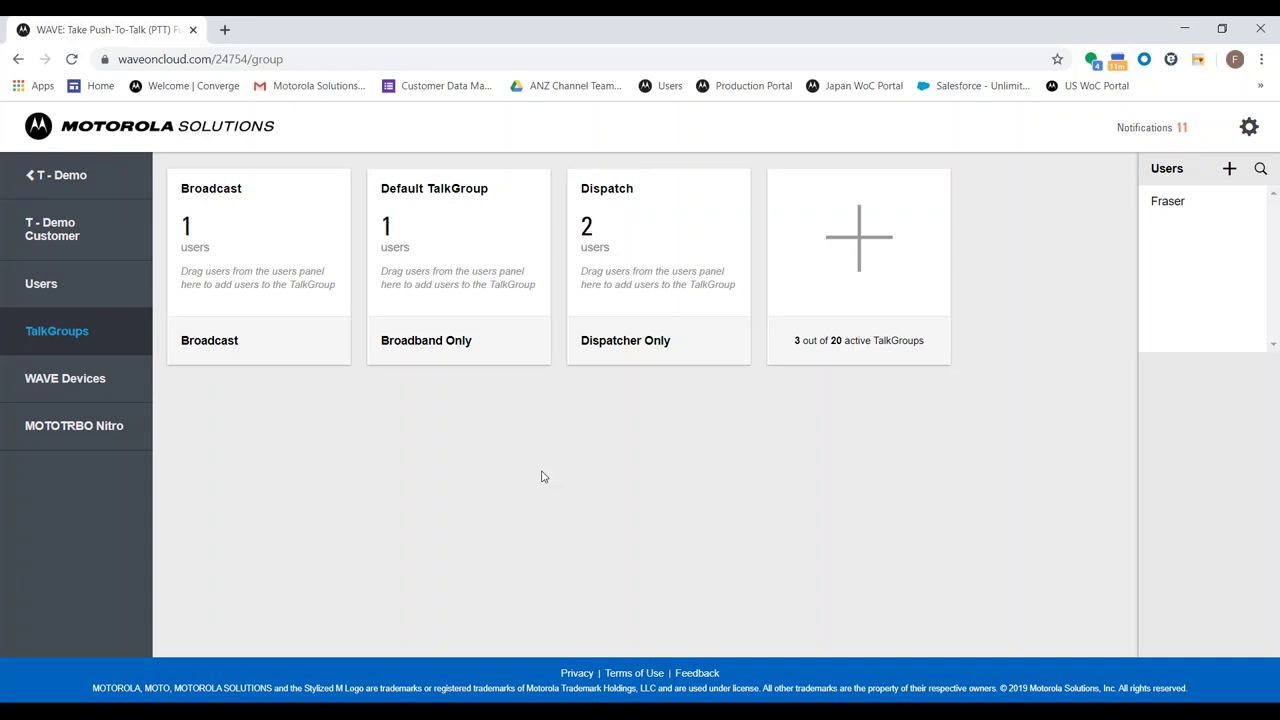
pyautogui.click(838, 281)
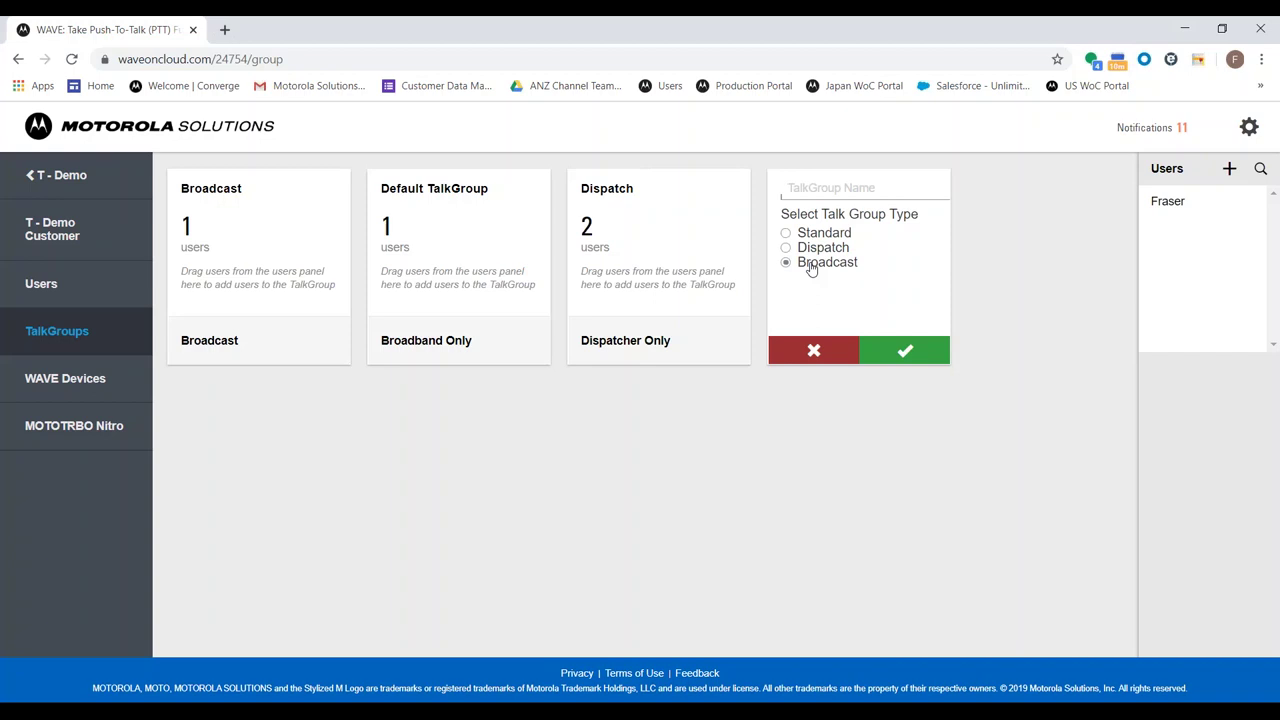
pyautogui.click(814, 350)
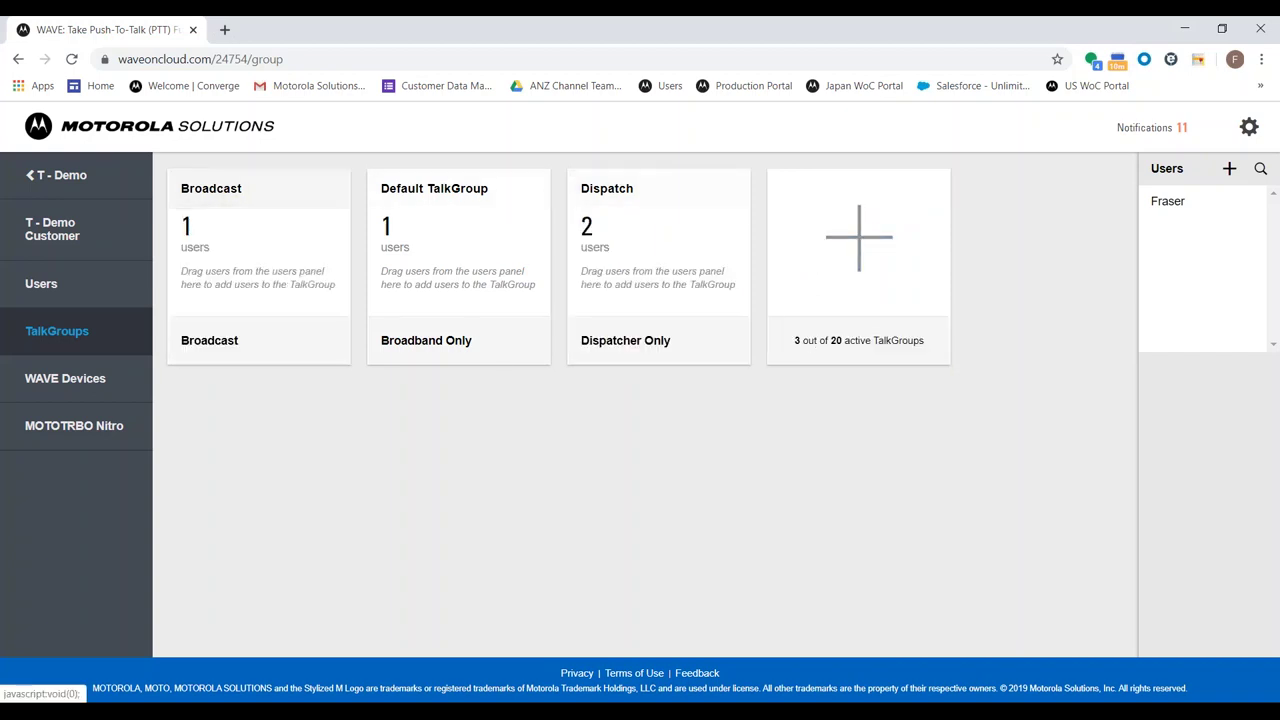
# Drag the user onto the talkgroup cards and check the Dispatch talkgroup's two members
pyautogui.click(1195, 208)
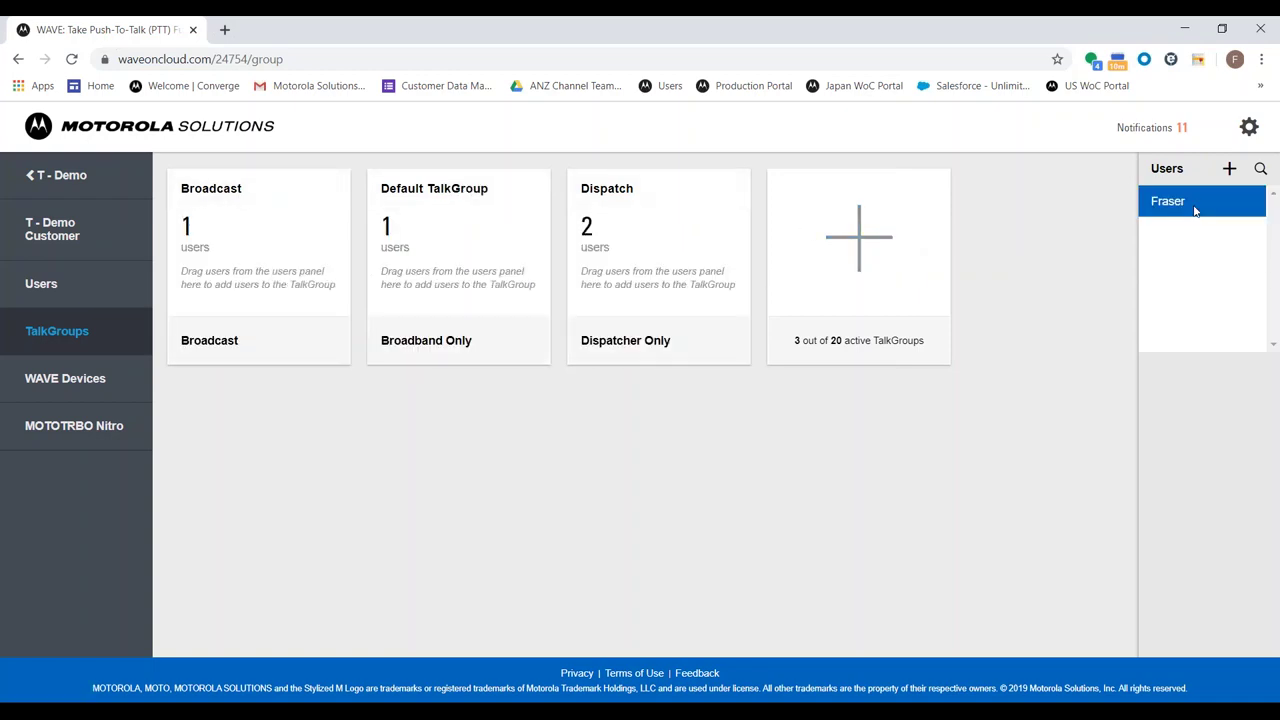
pyautogui.moveTo(1195, 208); pyautogui.dragTo(1221, 305)
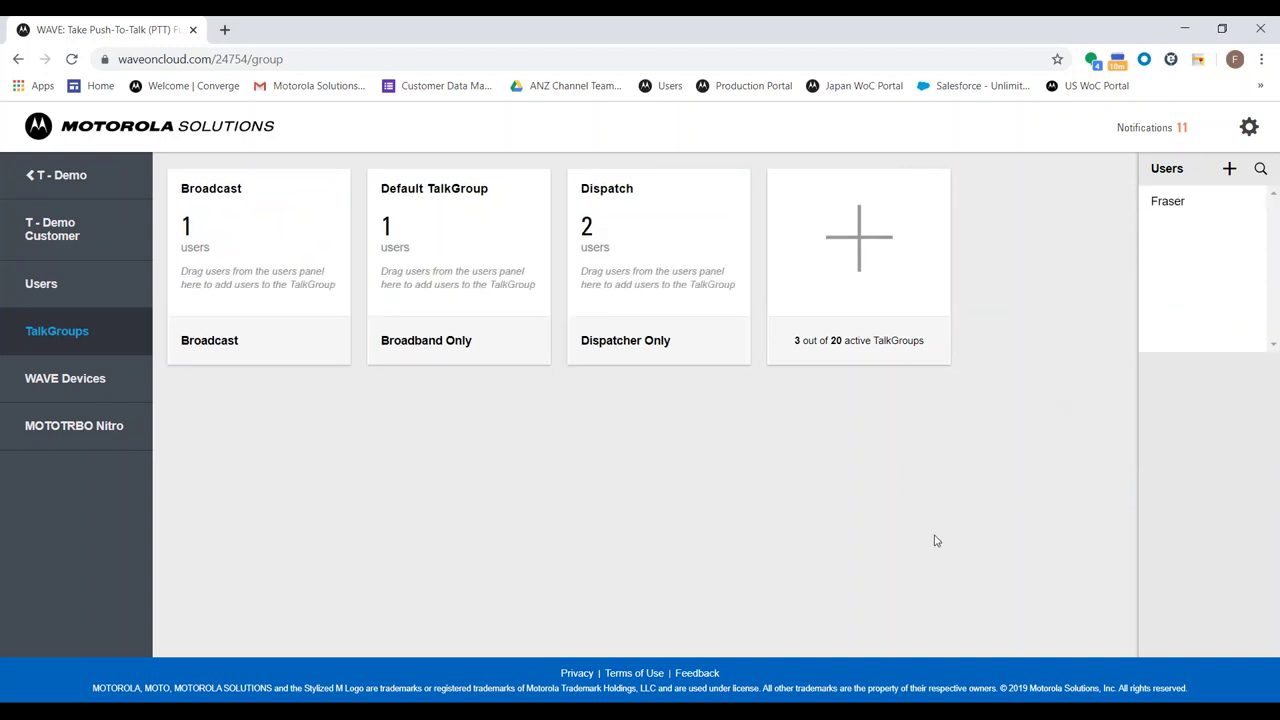
pyautogui.moveTo(722, 260)
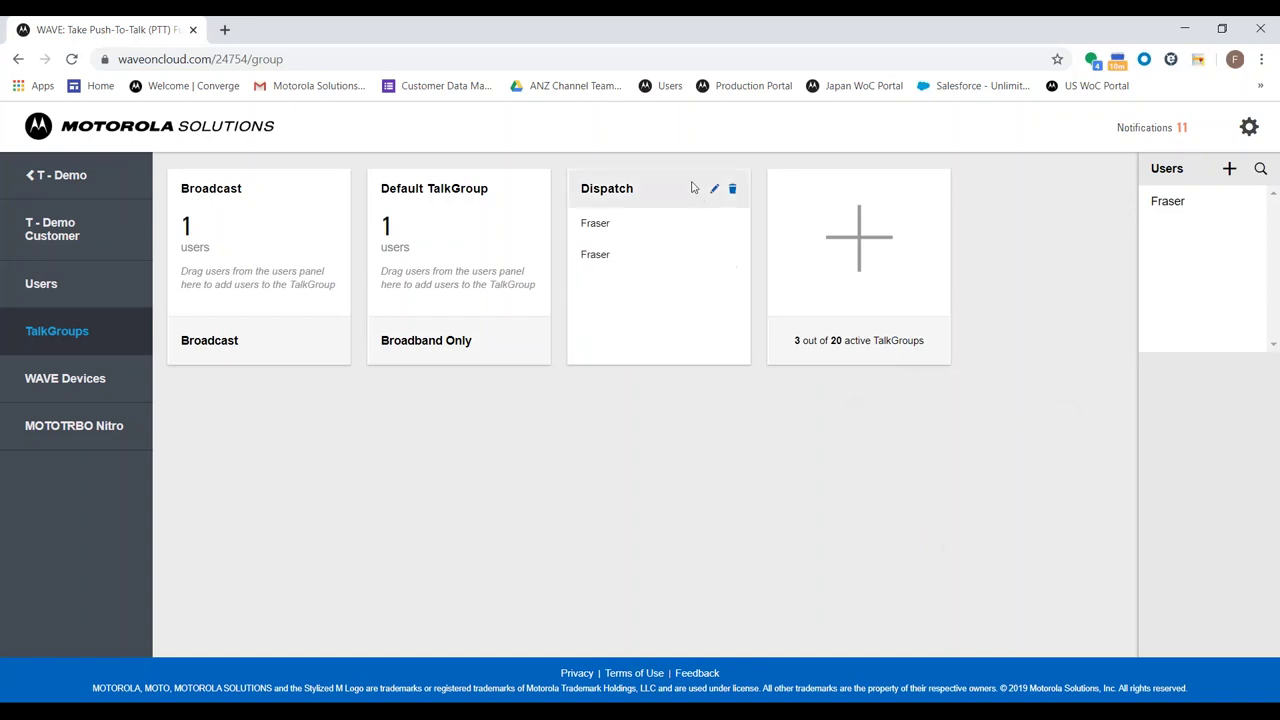
# Edit the Dispatch talkgroup to include All Users and All Dispatchers, save, and acknowledge the notice
pyautogui.click(714, 189)
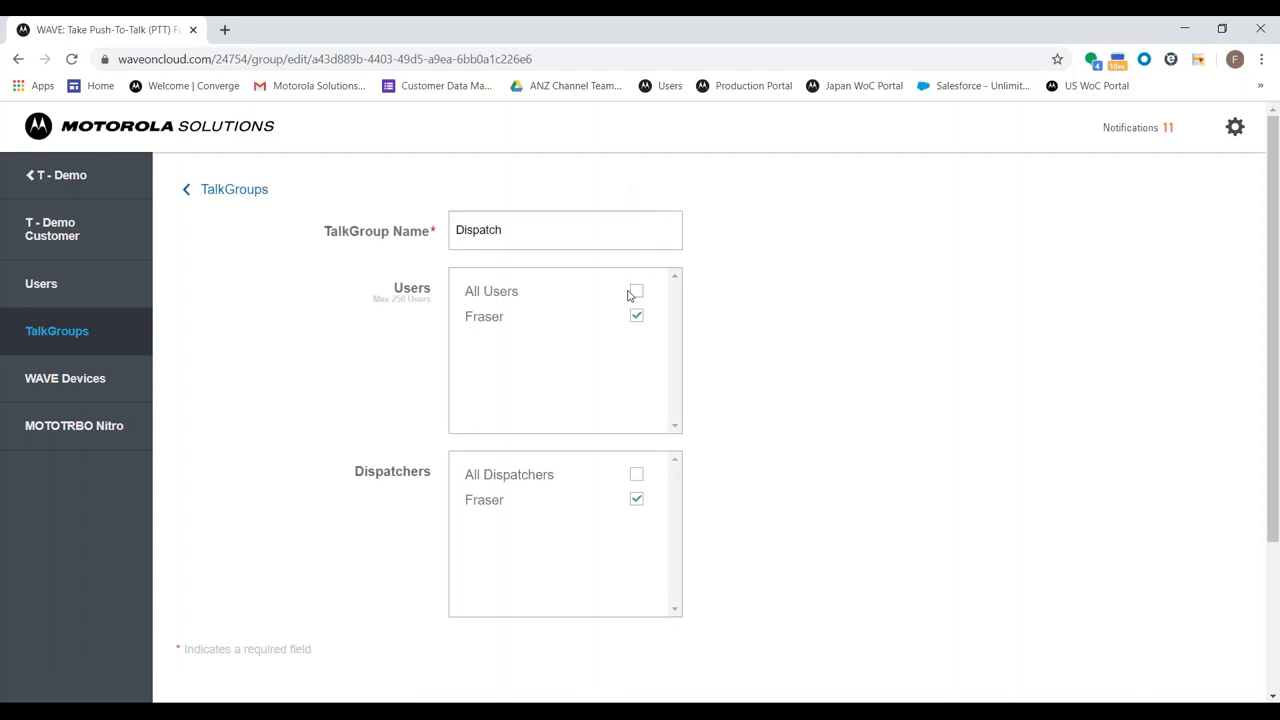
pyautogui.click(637, 293)
pyautogui.click(636, 474)
pyautogui.scroll(-2, 427, 449)
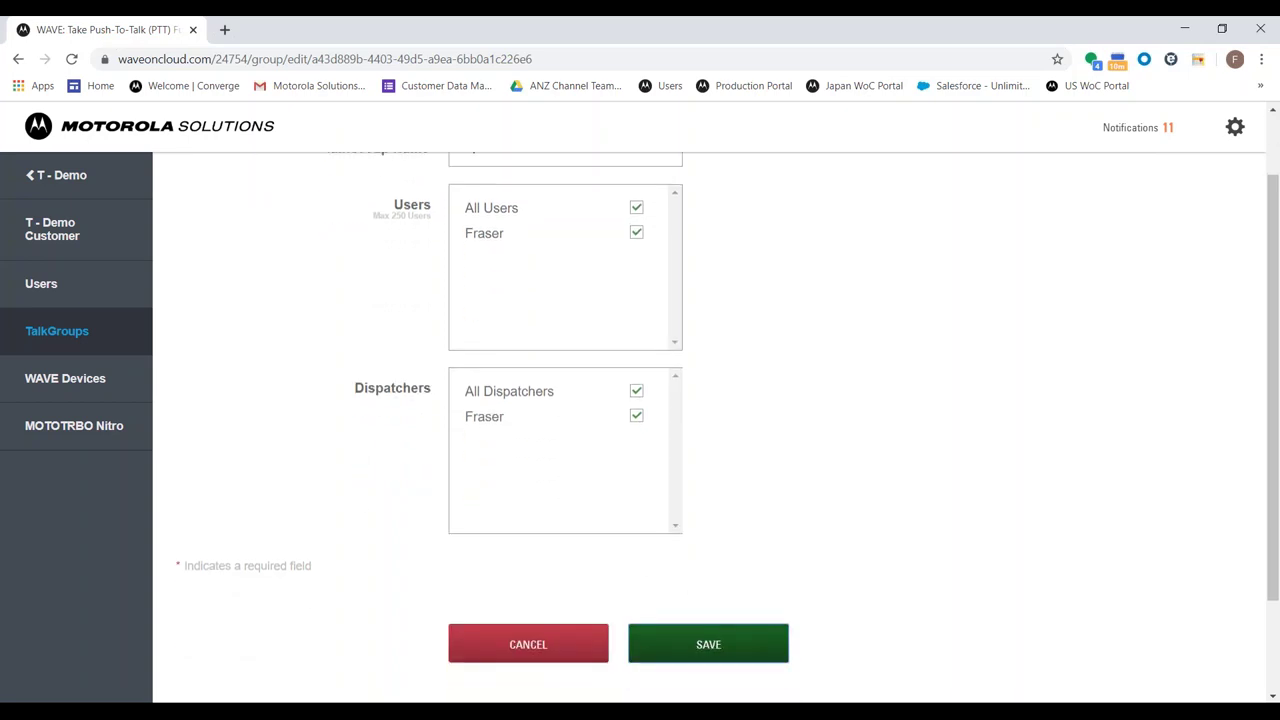
pyautogui.click(708, 644)
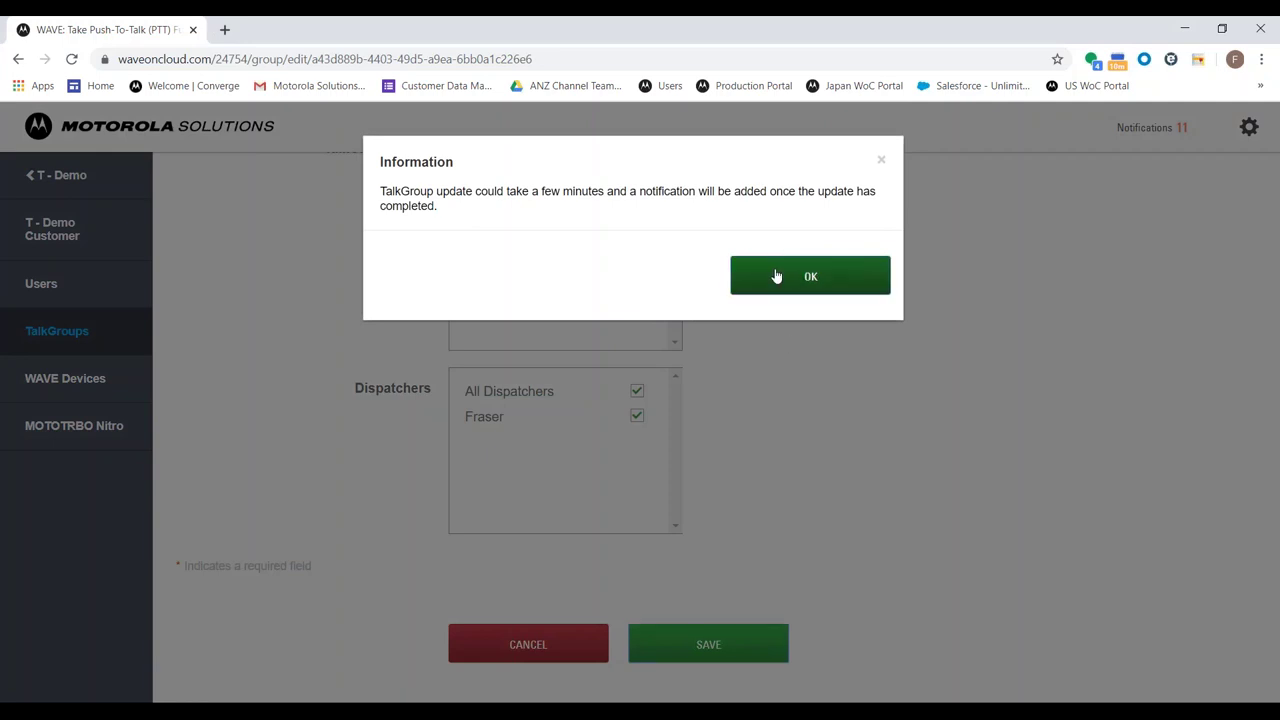
pyautogui.click(776, 276)
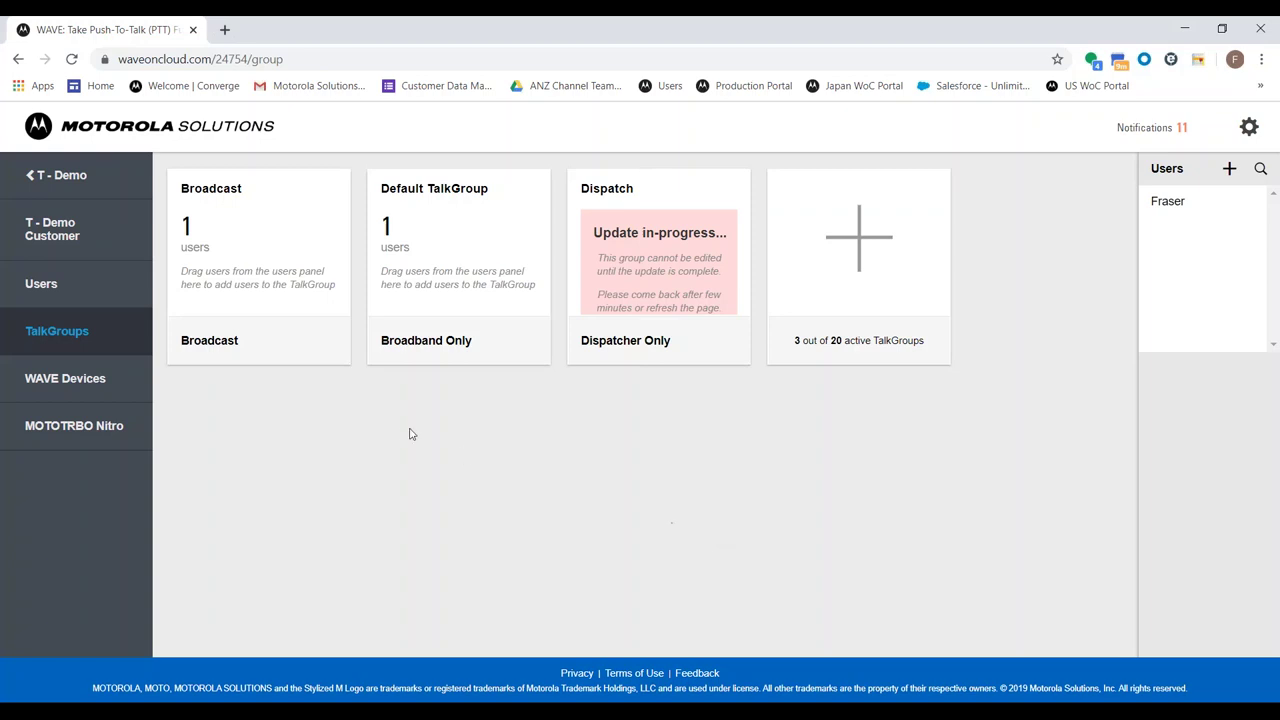
# Start registering a device from WAVE Devices, previewing and closing the CSV import dialog
pyautogui.click(130, 392)
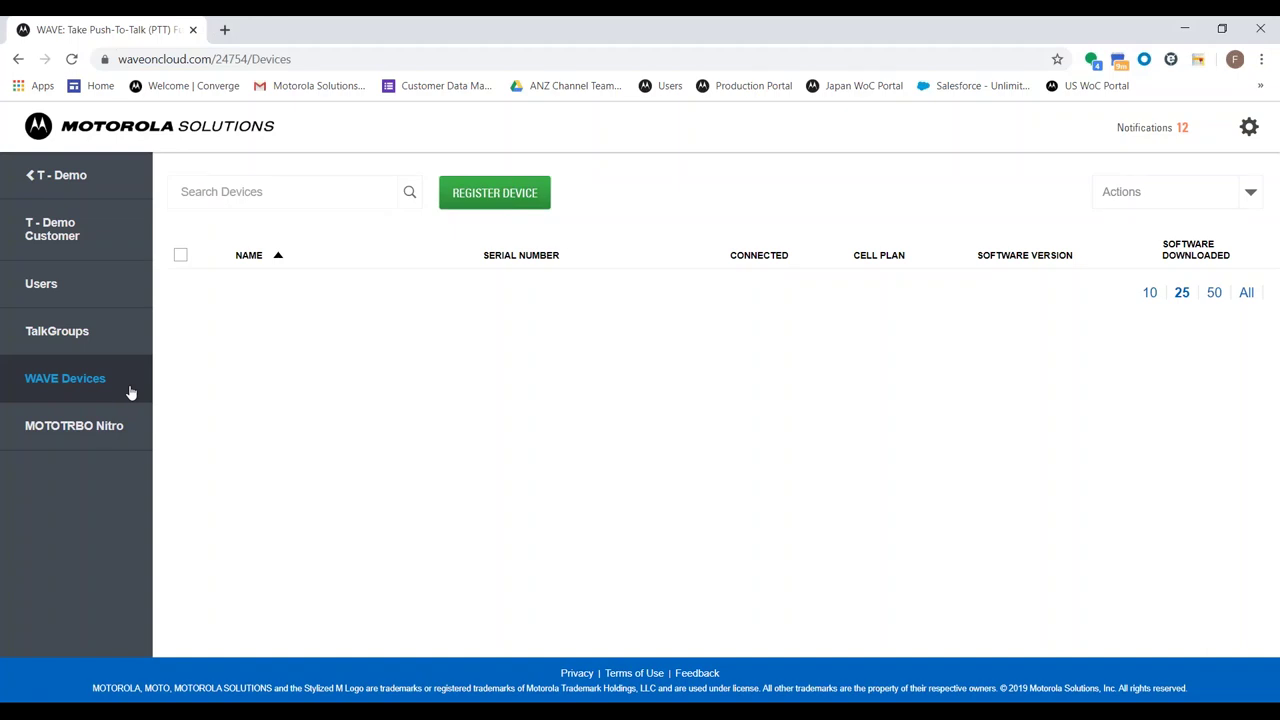
pyautogui.click(494, 193)
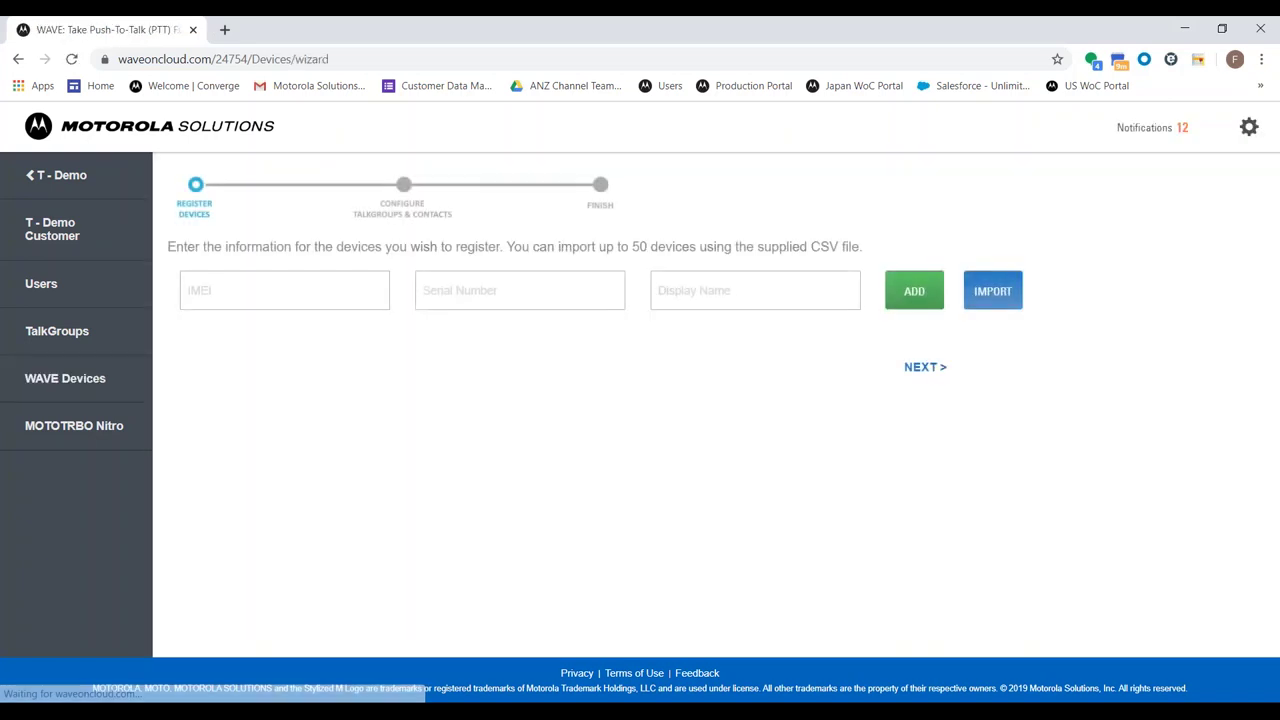
pyautogui.click(304, 287)
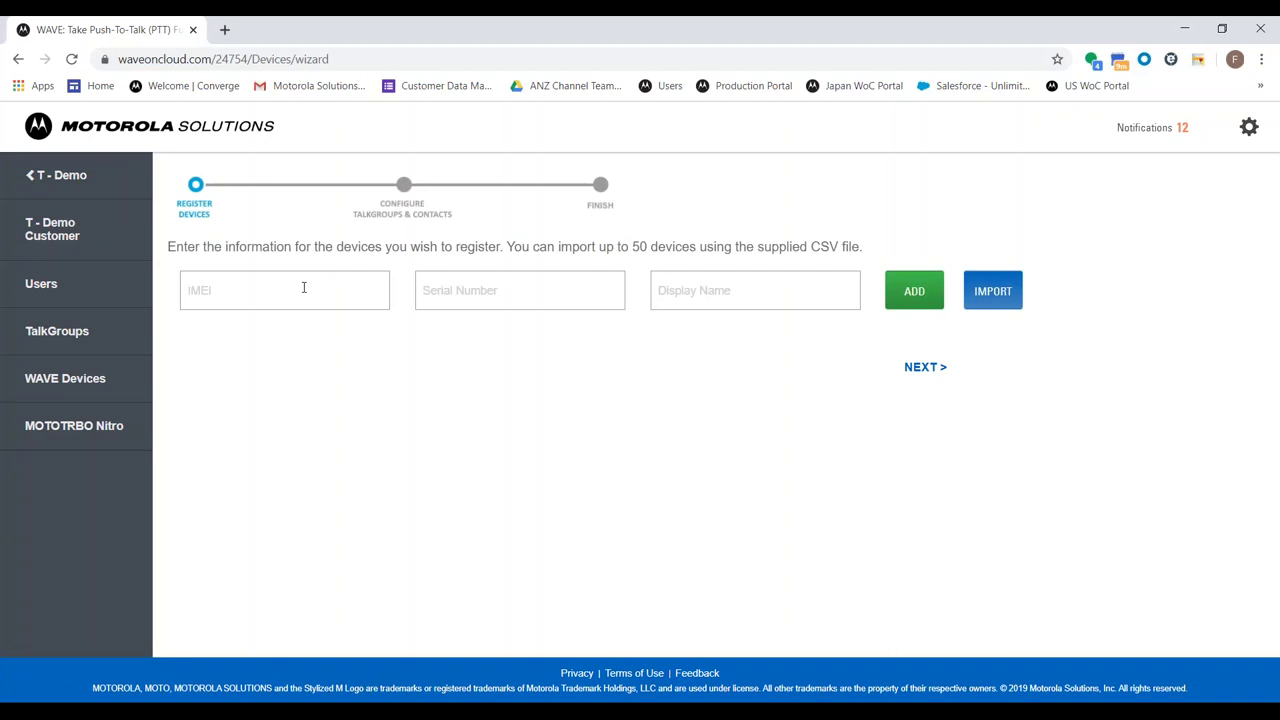
pyautogui.click(735, 289)
pyautogui.click(993, 291)
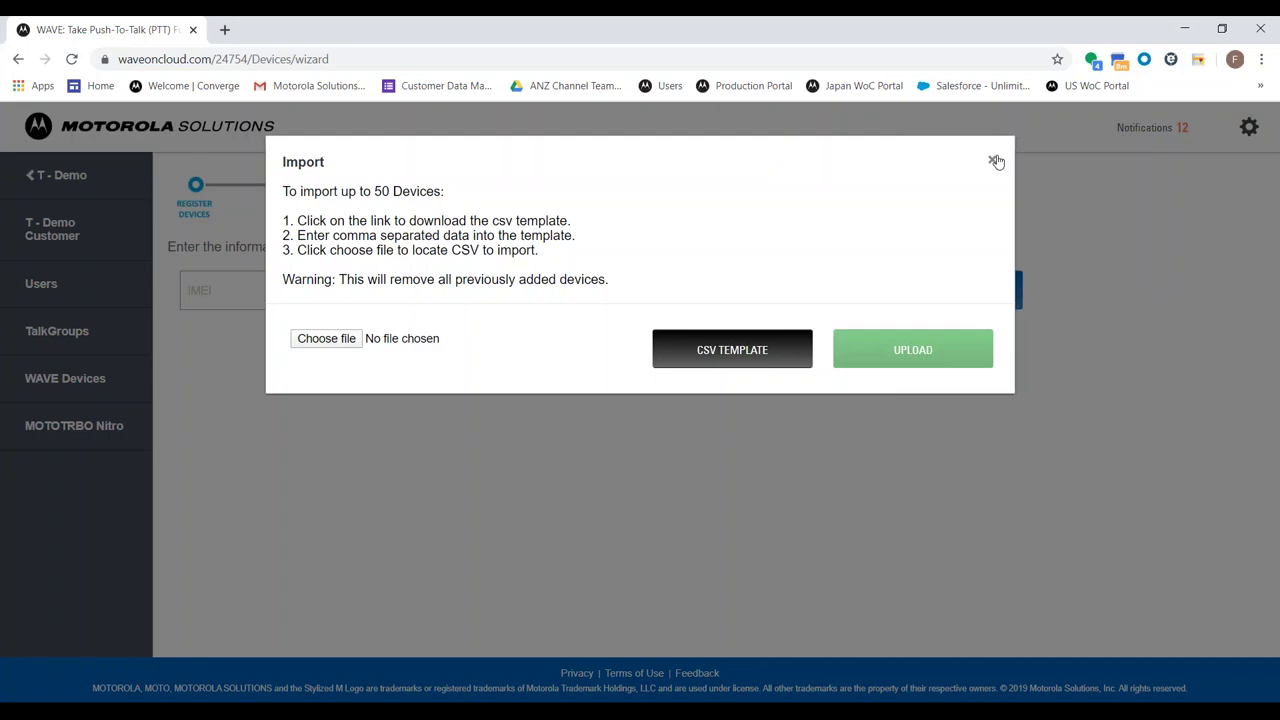
pyautogui.click(994, 161)
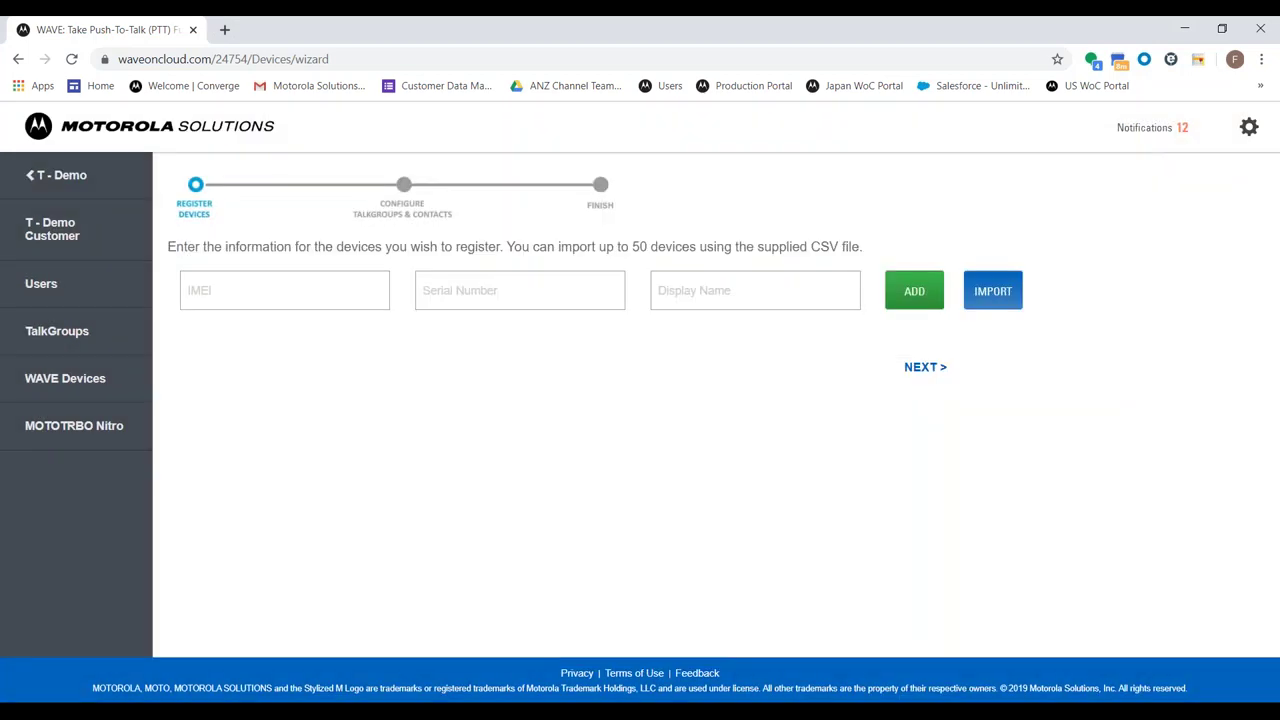
# Navigate via Motorola Solutions Australia and ANZ Partner Demos to Channel Team Internal Account's WAVE Devices
pyautogui.click(70, 182)
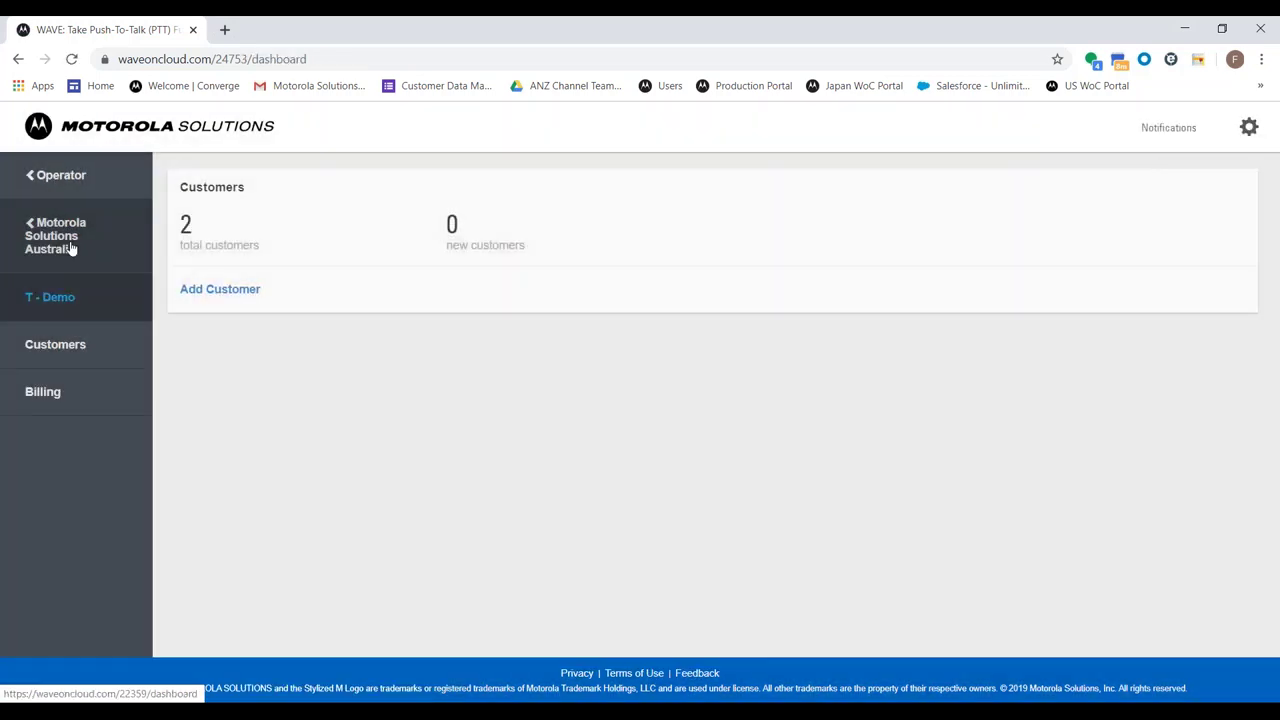
pyautogui.click(72, 248)
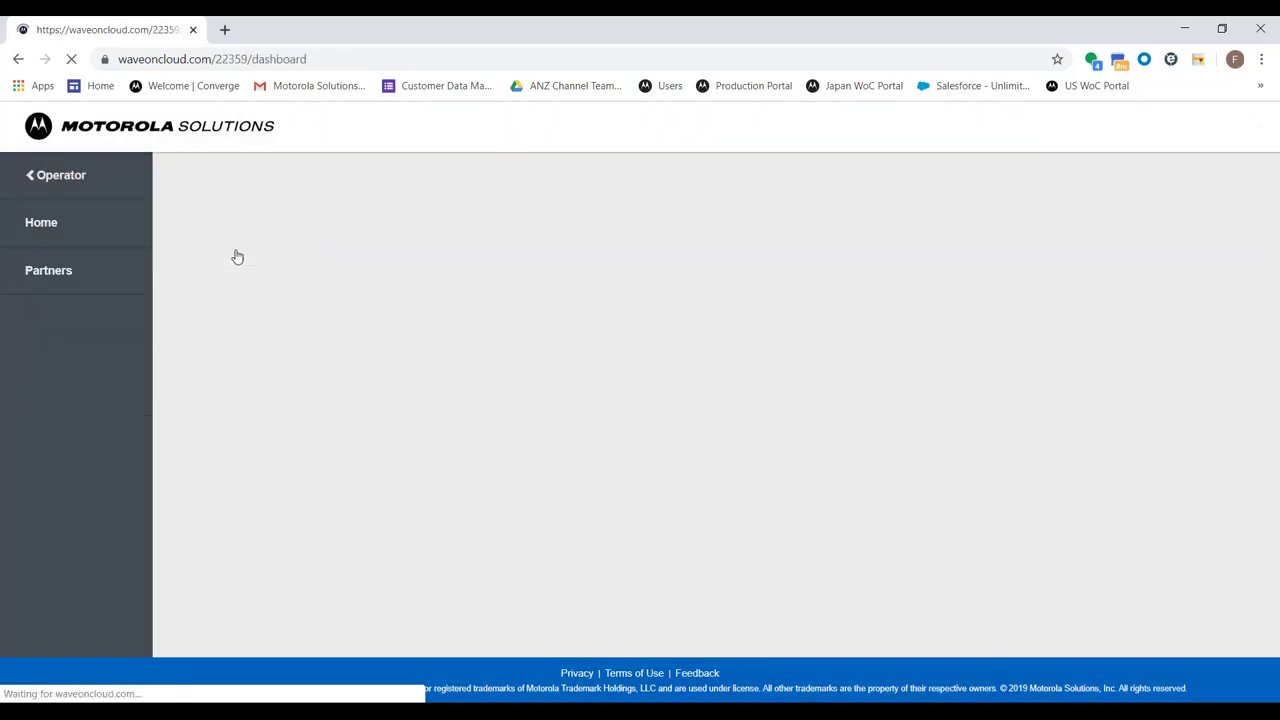
pyautogui.click(113, 274)
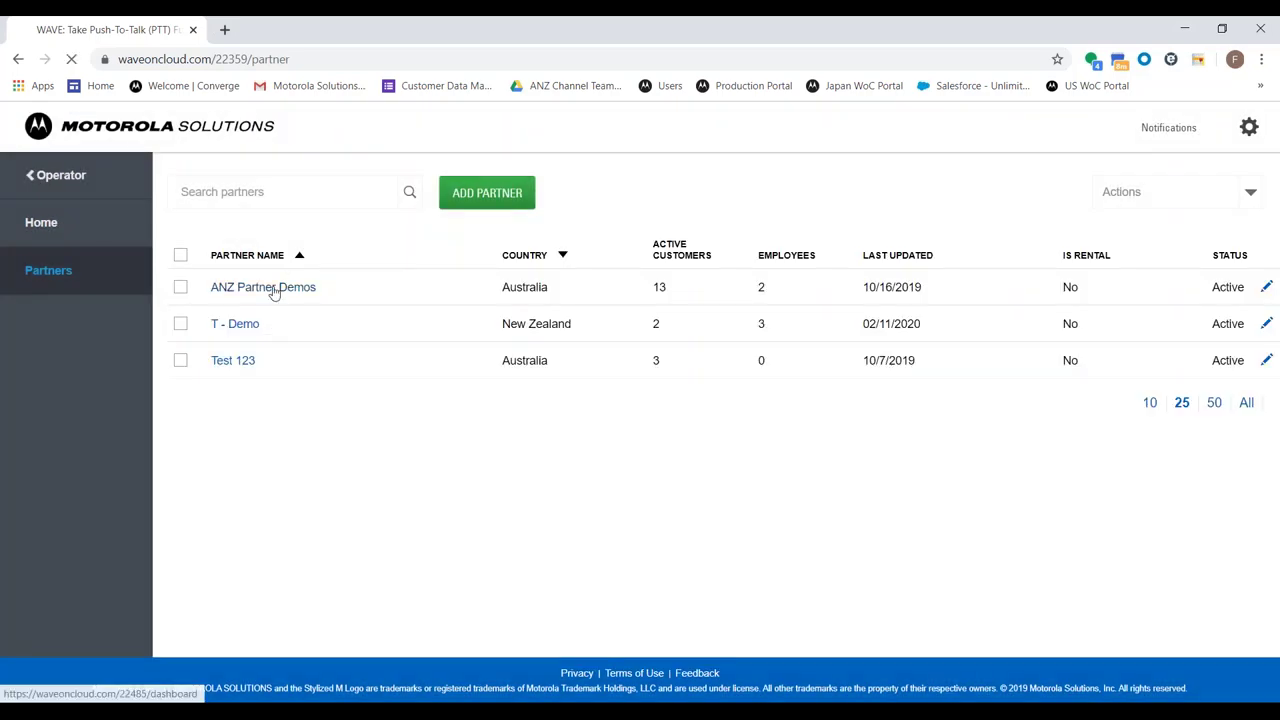
pyautogui.click(272, 289)
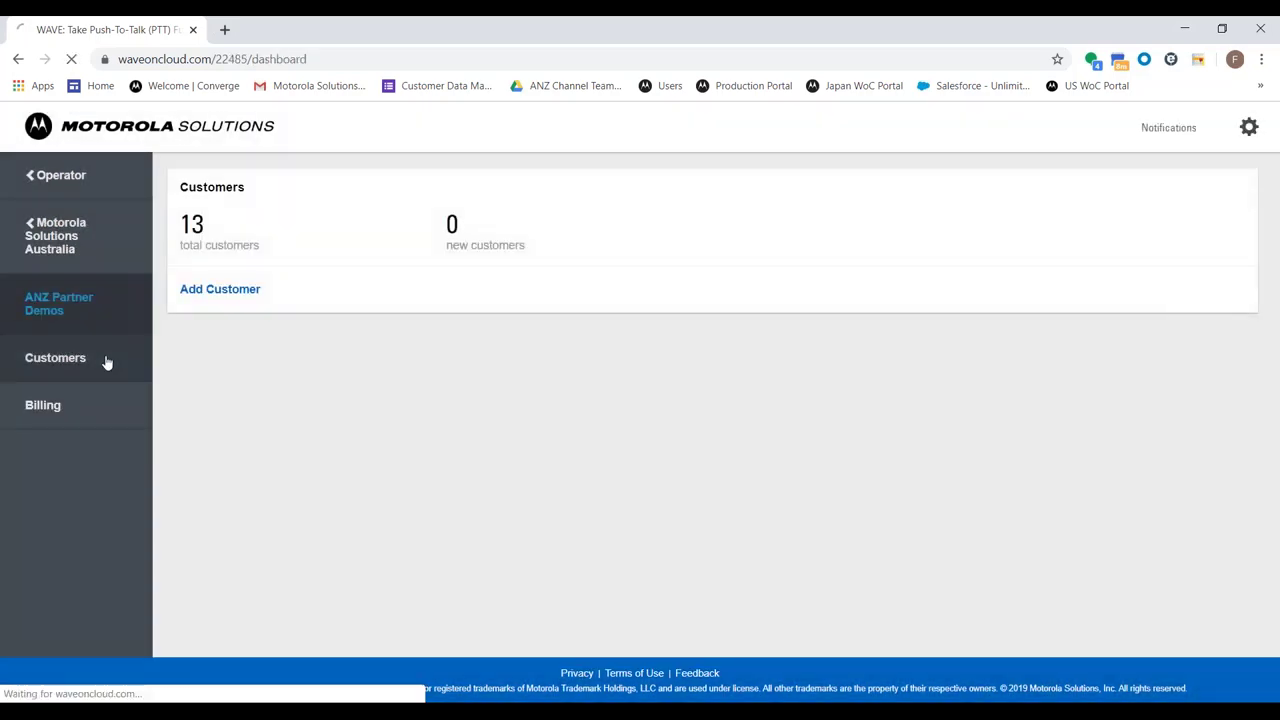
pyautogui.click(106, 360)
pyautogui.click(250, 369)
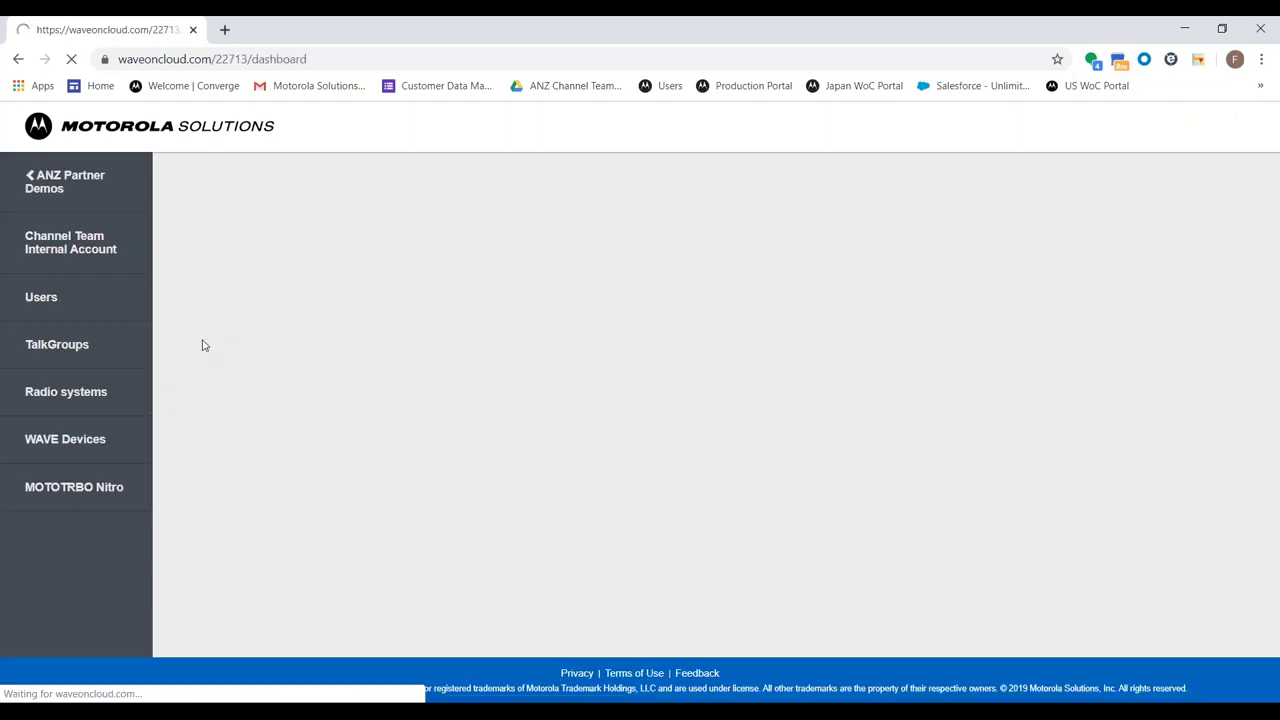
pyautogui.click(86, 438)
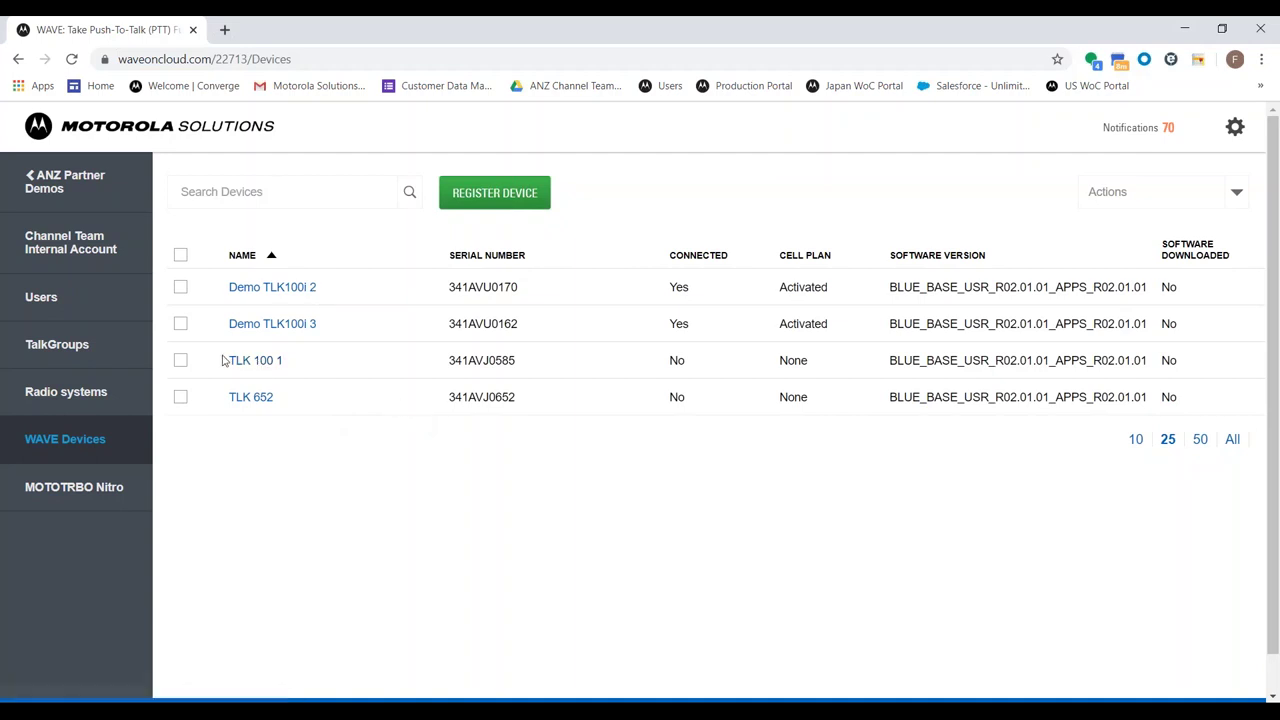
# Open the TLK 100 1 device page and look through its Device Info
pyautogui.click(258, 362)
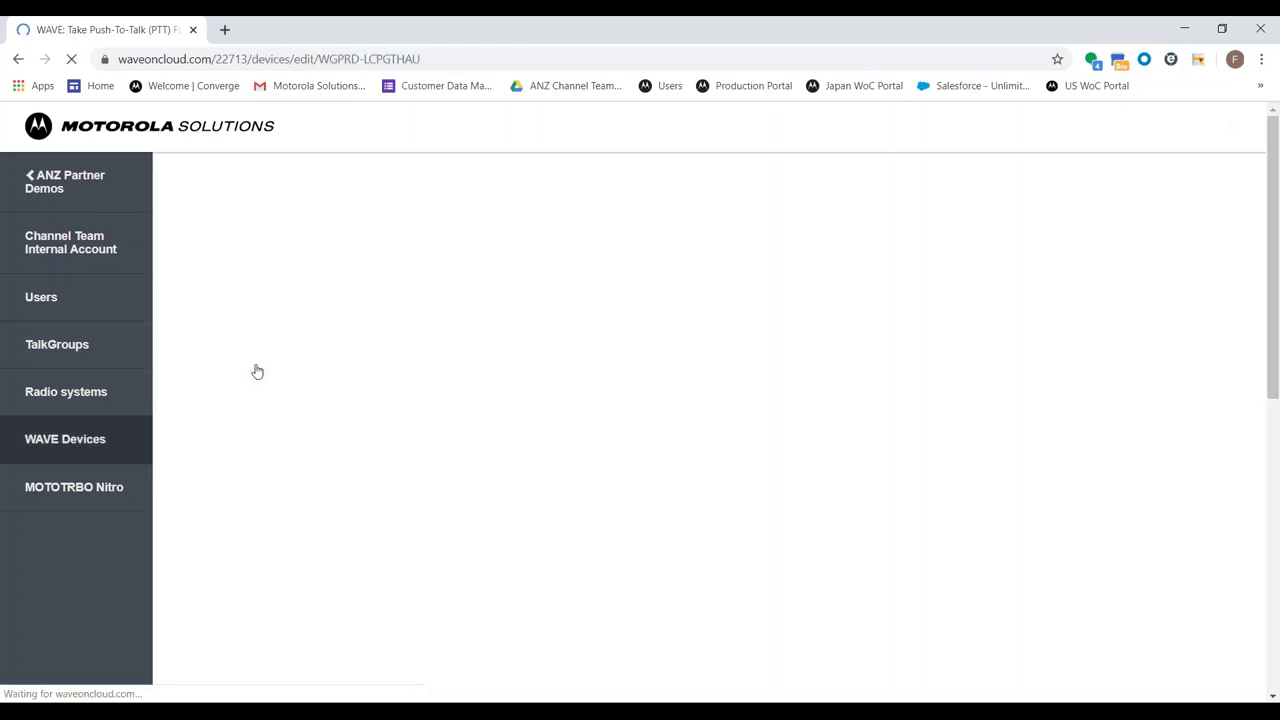
pyautogui.scroll(-2, 447, 316)
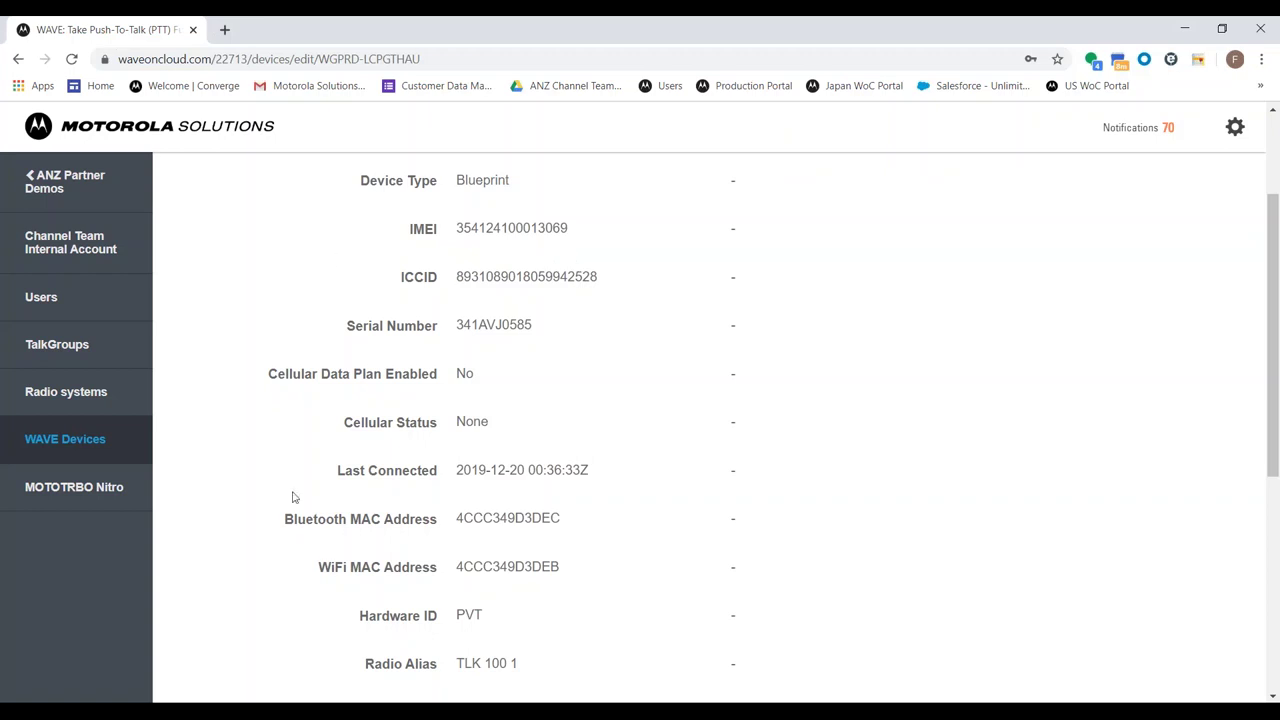
pyautogui.scroll(-1, 457, 563)
pyautogui.scroll(1, 446, 292)
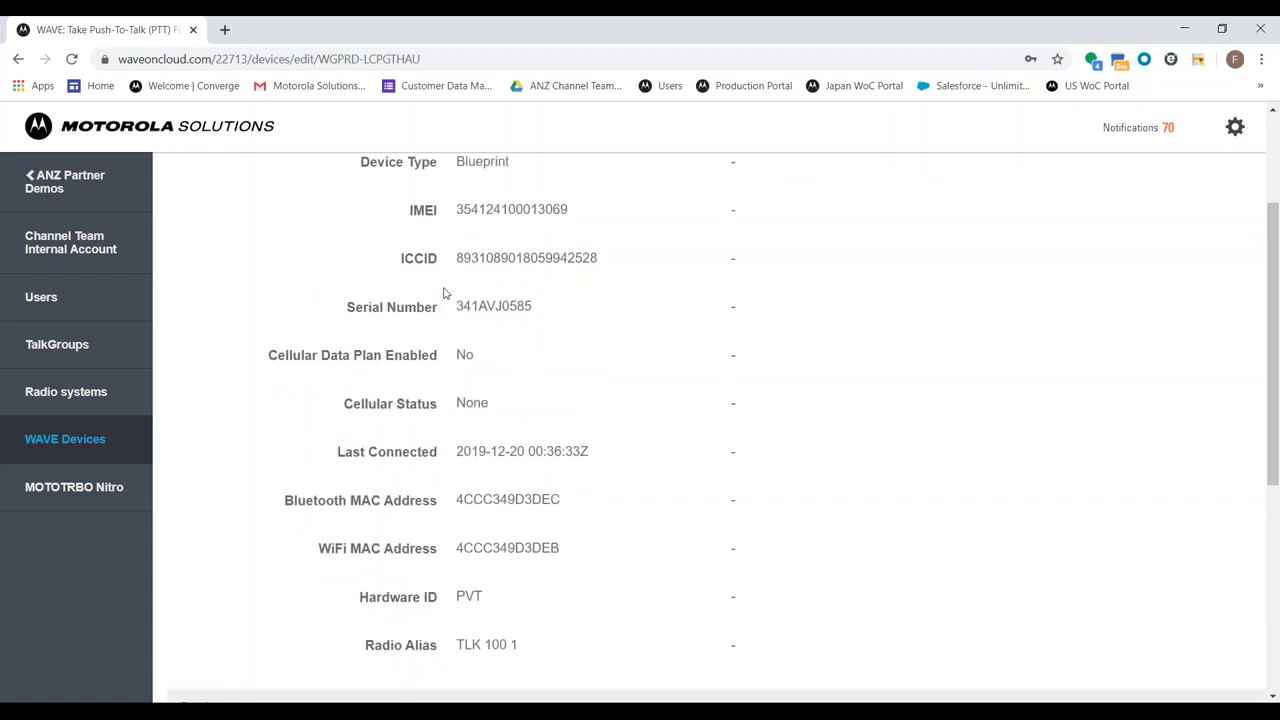
pyautogui.scroll(-1, 394, 500)
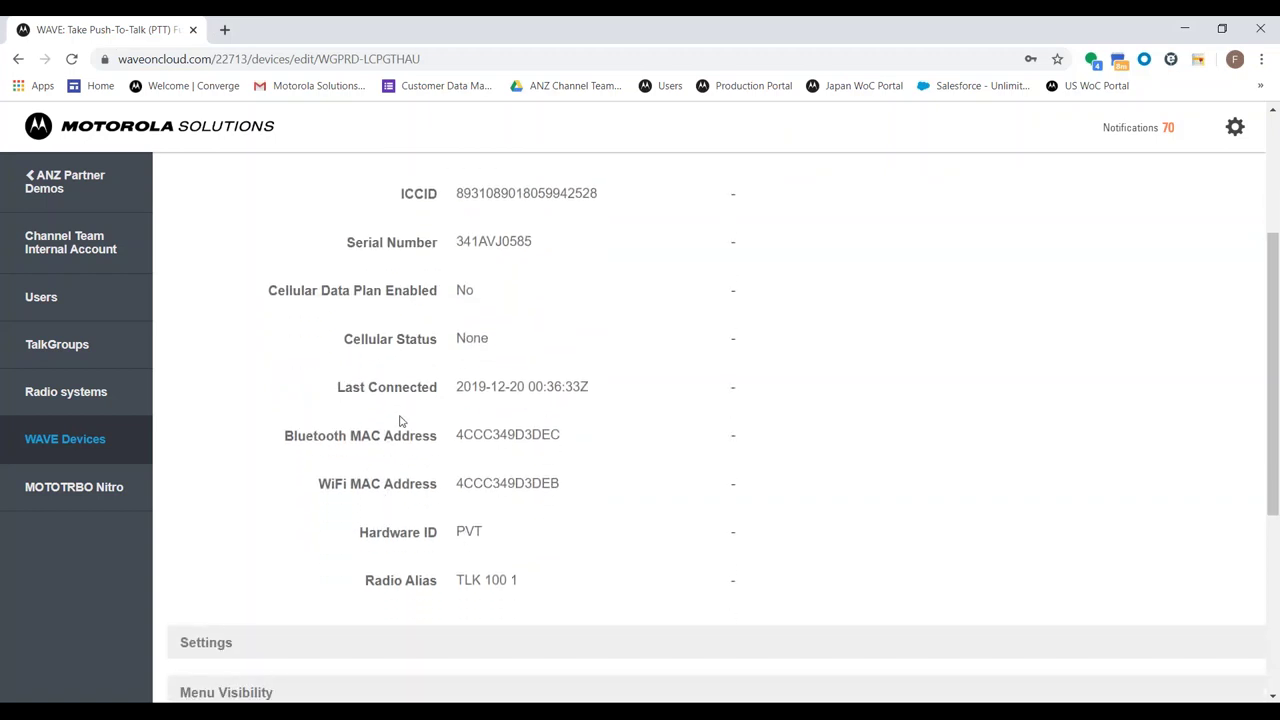
pyautogui.scroll(-2, 400, 423)
# Expand Settings and Menu Visibility, showing Alert Tones, Voice Announcements, Brightness, WiFi and Cellular enabled
pyautogui.click(350, 398)
pyautogui.scroll(-2, 705, 300)
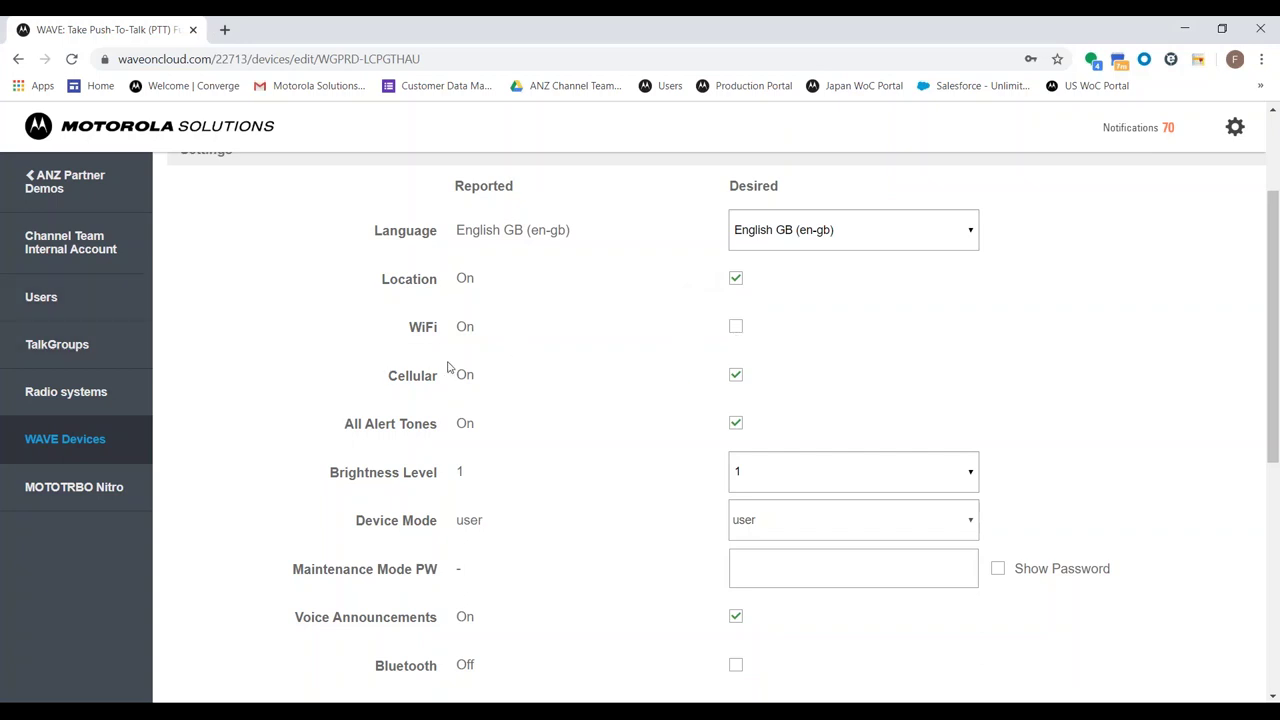
pyautogui.scroll(-2, 477, 366)
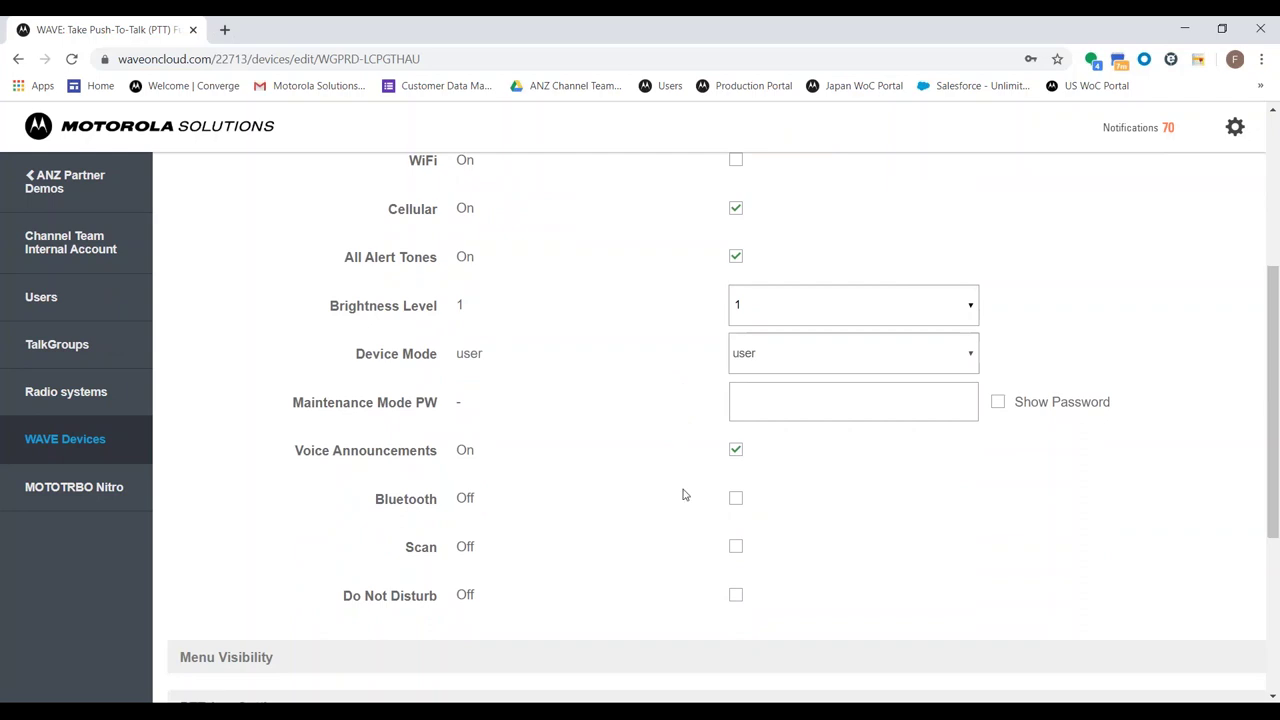
pyautogui.click(590, 665)
pyautogui.scroll(-2, 620, 634)
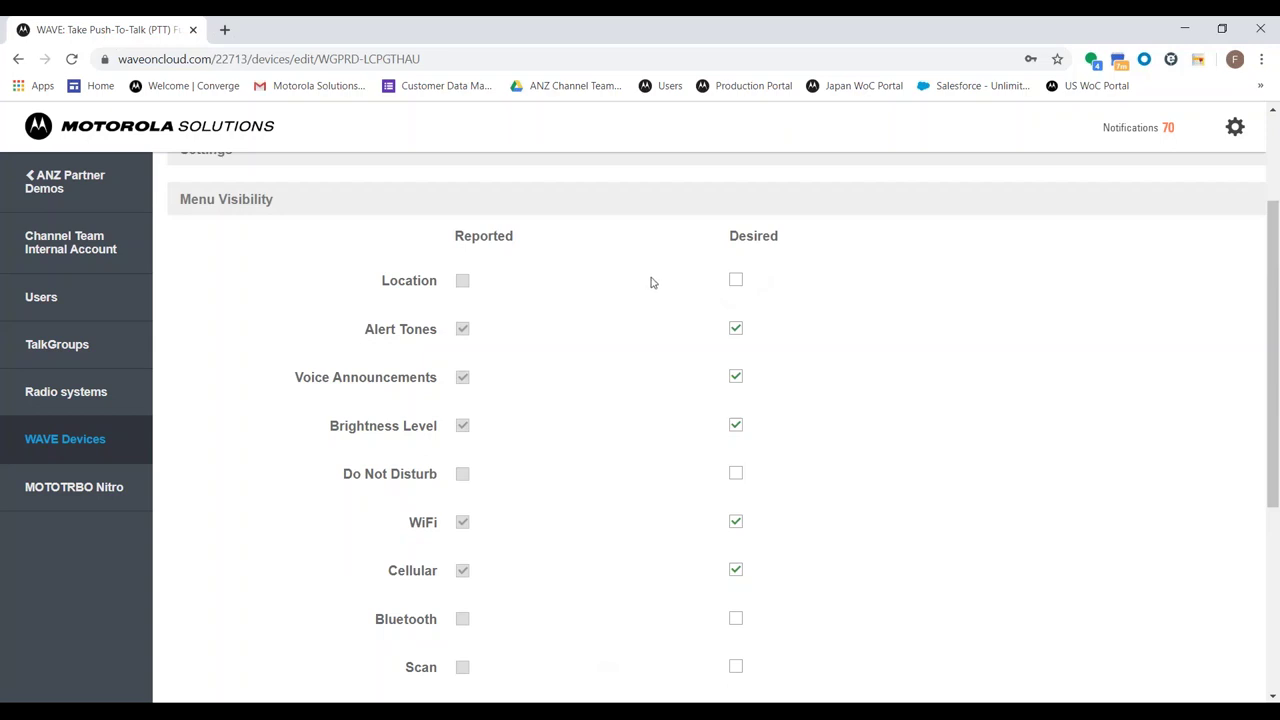
pyautogui.scroll(-1, 650, 281)
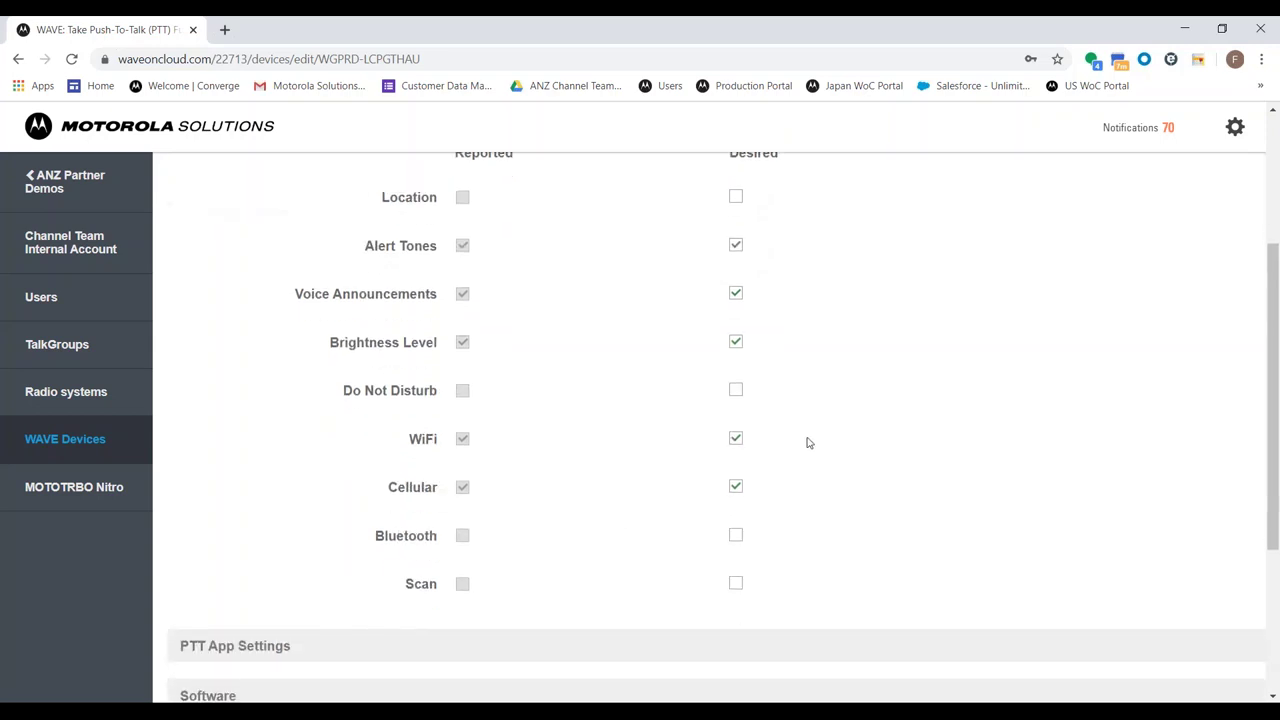
pyautogui.scroll(-1, 806, 441)
pyautogui.scroll(-1, 806, 442)
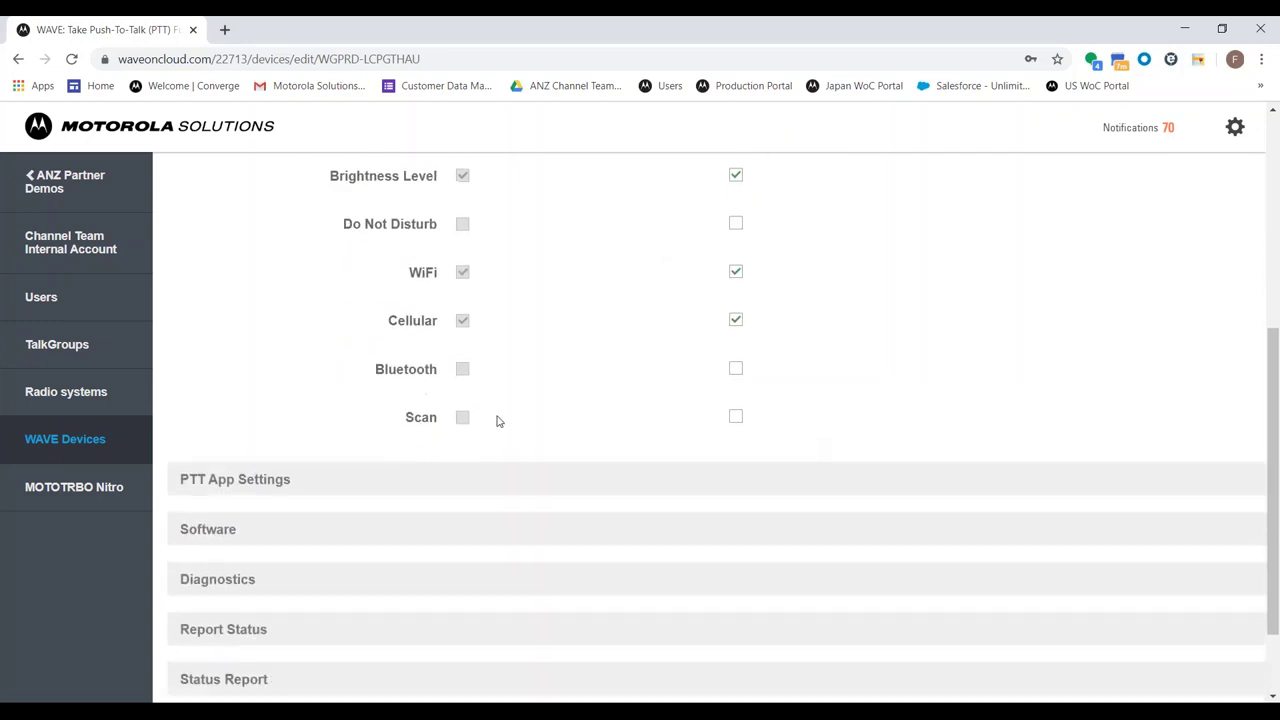
pyautogui.scroll(3, 497, 420)
pyautogui.scroll(1, 885, 298)
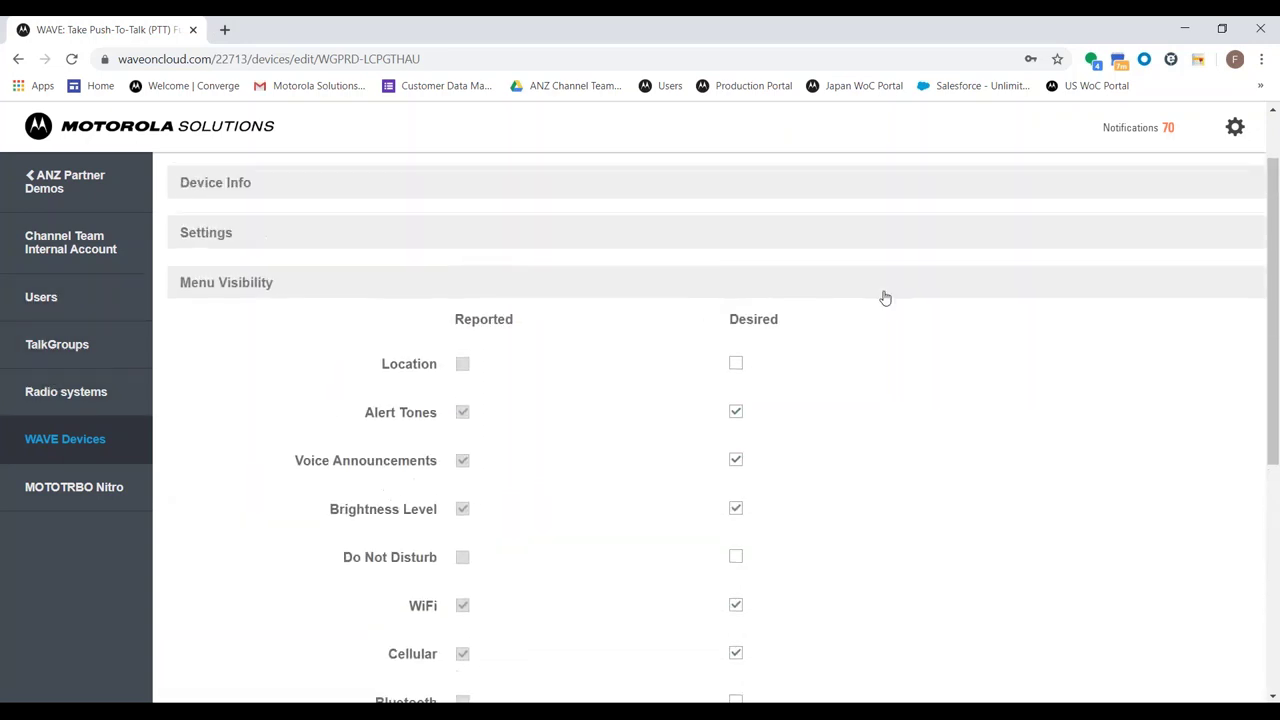
# Select all four devices in the WAVE Devices list
pyautogui.click(1234, 127)
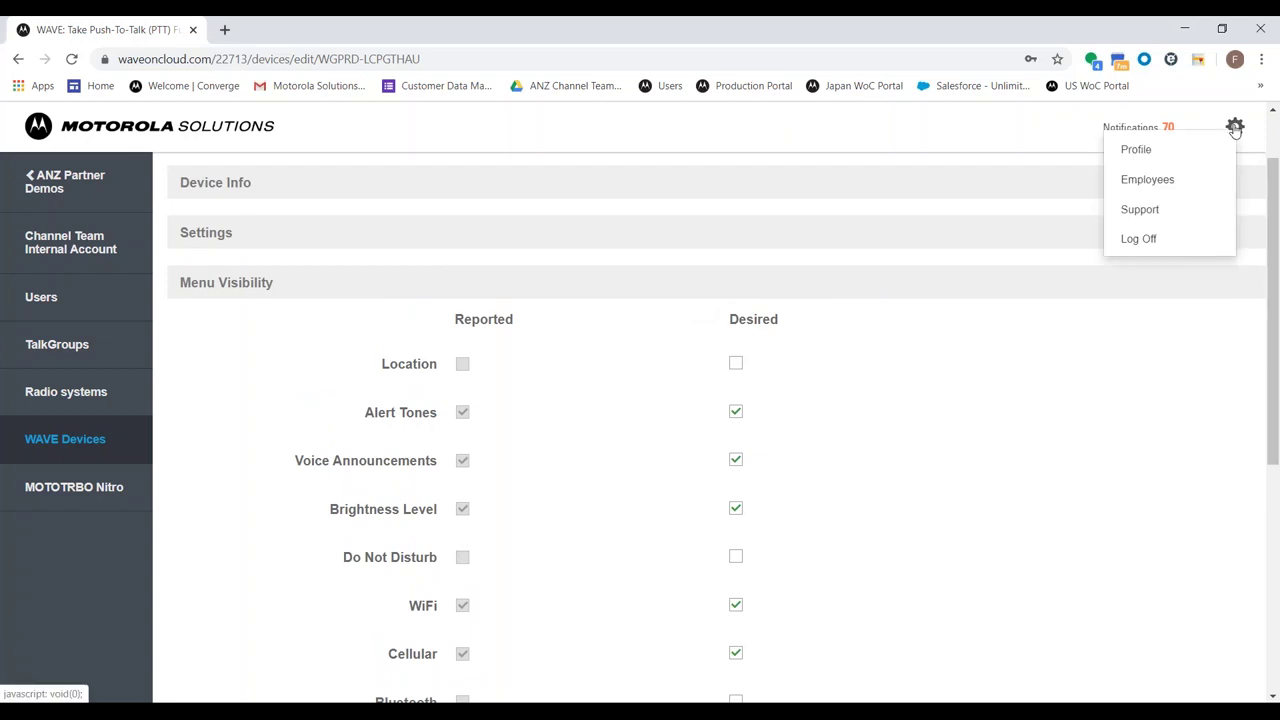
pyautogui.click(680, 232)
pyautogui.click(67, 440)
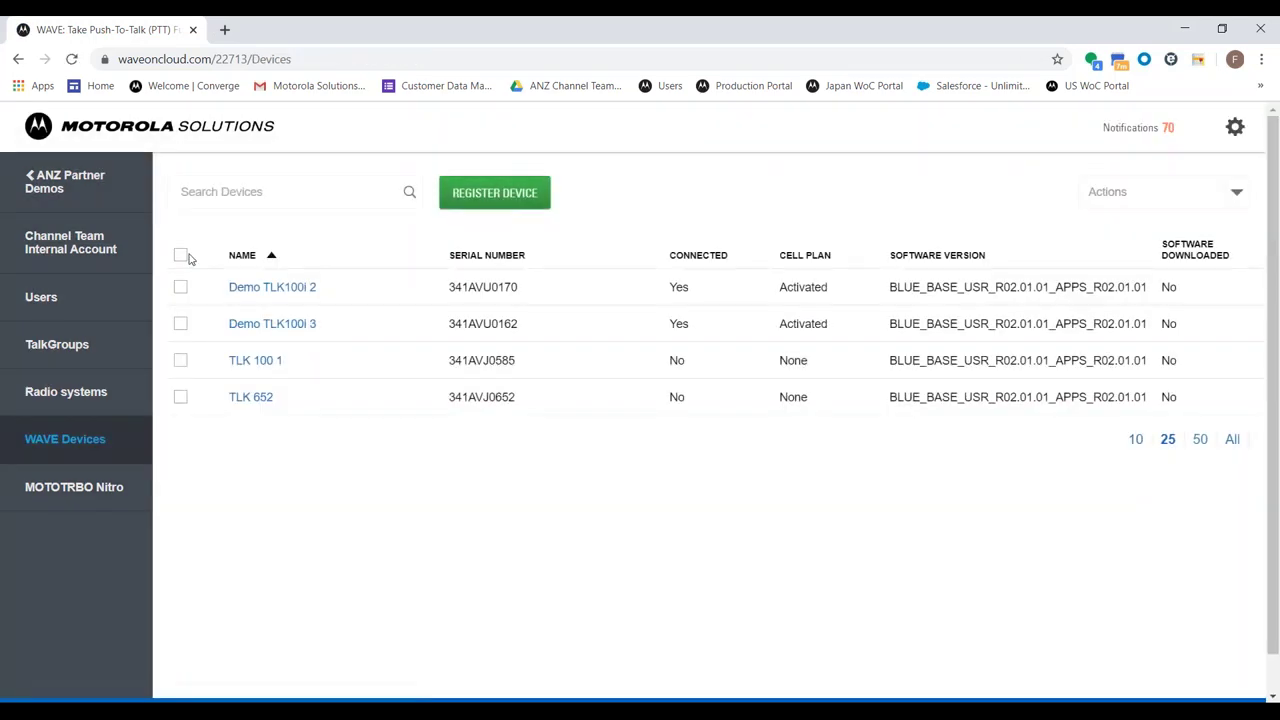
pyautogui.click(182, 256)
# Review the bulk device actions without applying any, then show the customer's Users list
pyautogui.click(1233, 137)
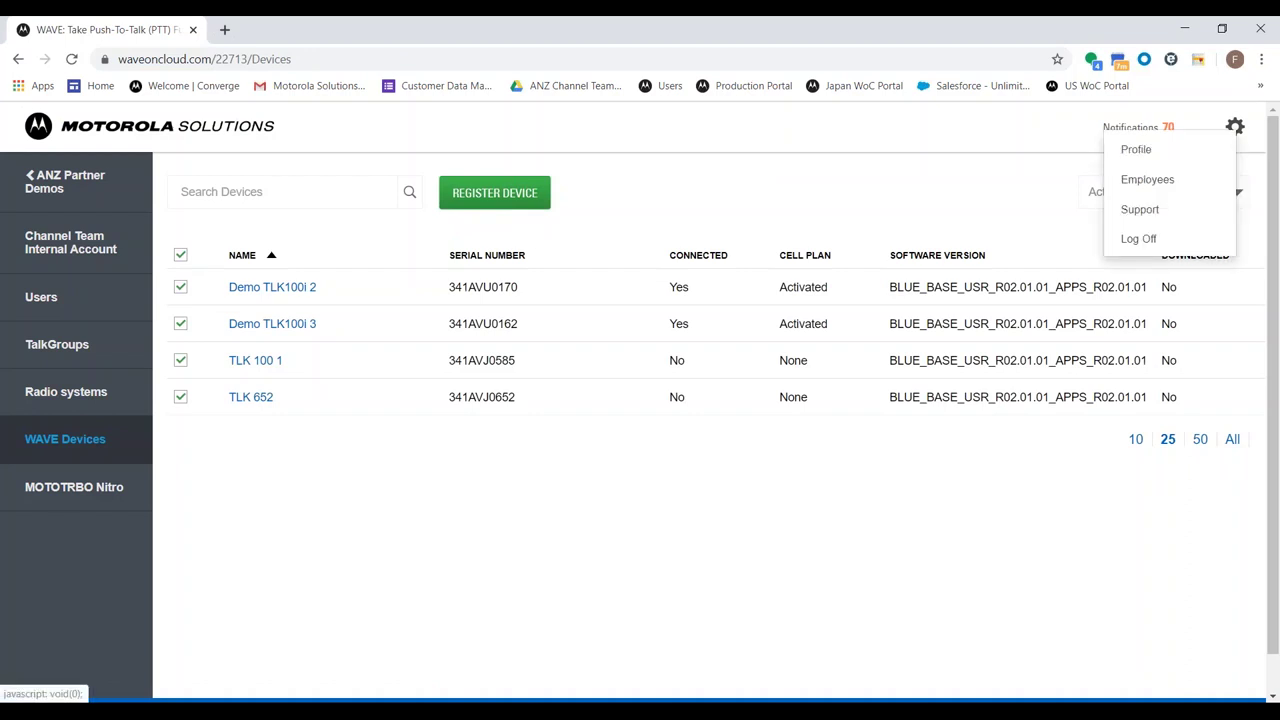
pyautogui.click(1108, 200)
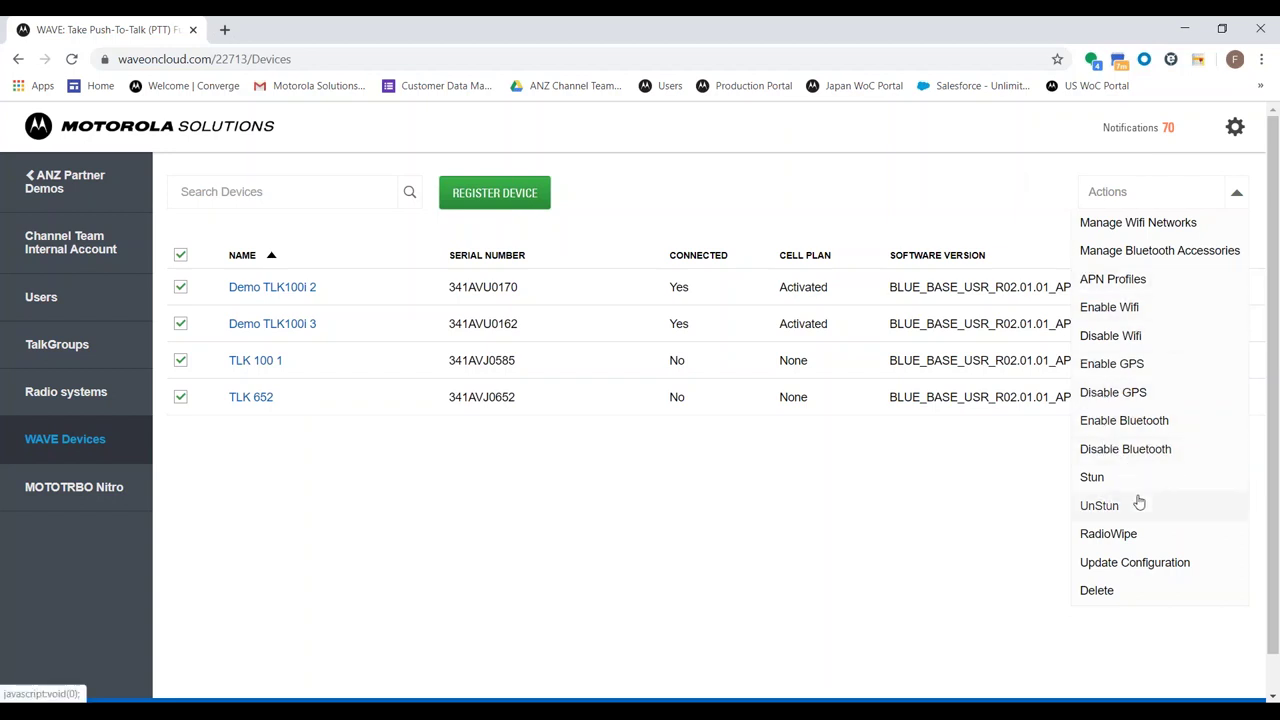
pyautogui.click(685, 530)
pyautogui.click(119, 306)
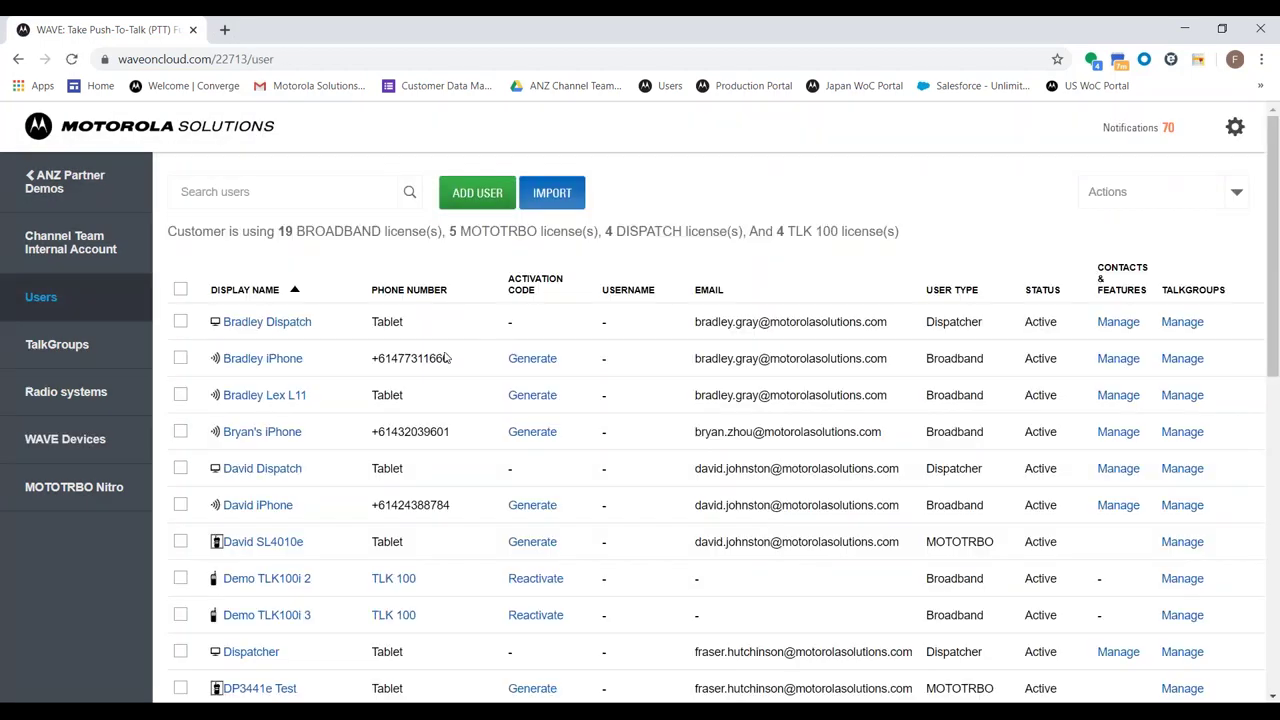
# On the second page of users, tick TLK 100 1 and manage its talkgroups
pyautogui.scroll(-6, 377, 360)
pyautogui.scroll(2, 343, 366)
pyautogui.scroll(2, 324, 360)
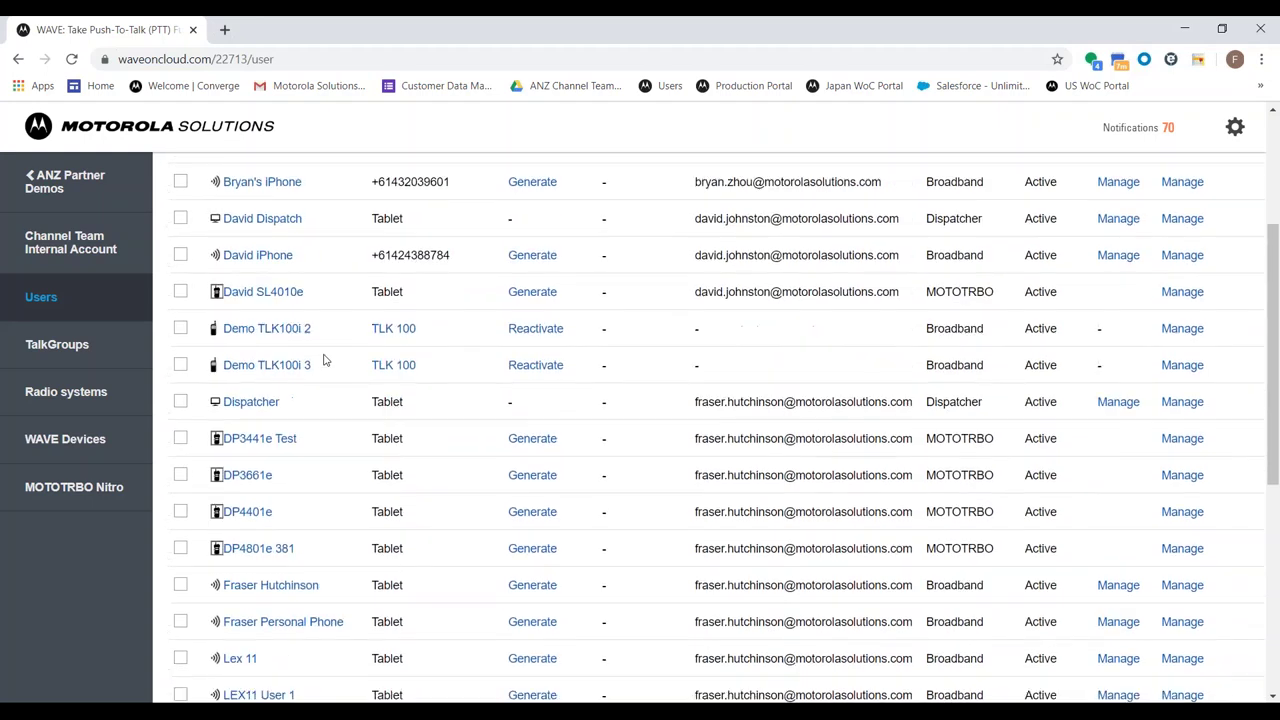
pyautogui.scroll(-5, 258, 398)
pyautogui.click(225, 524)
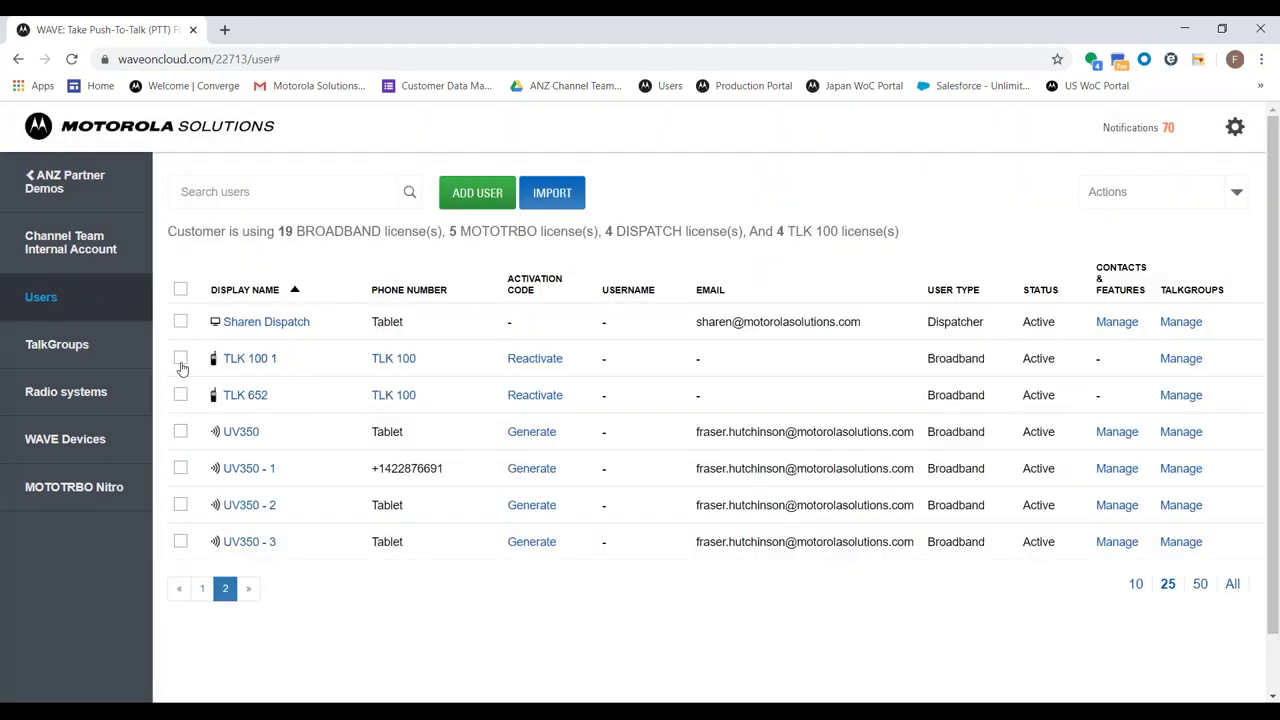
pyautogui.click(180, 358)
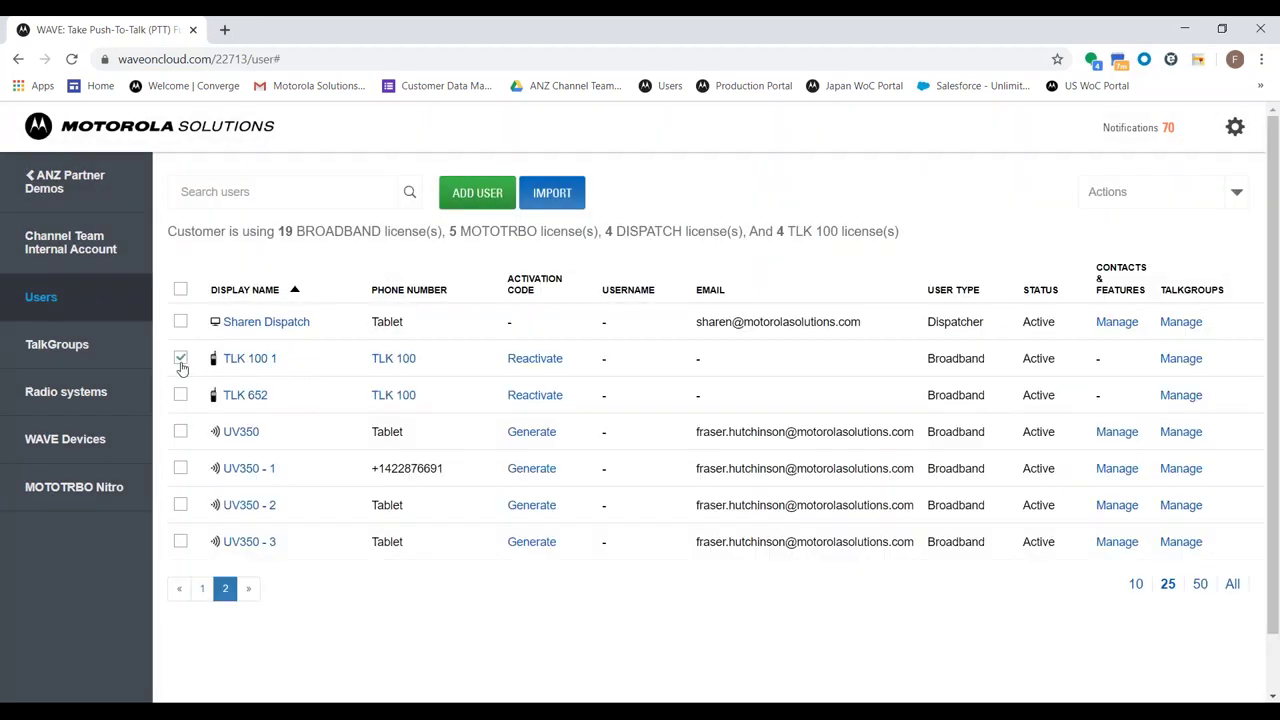
pyautogui.click(1163, 360)
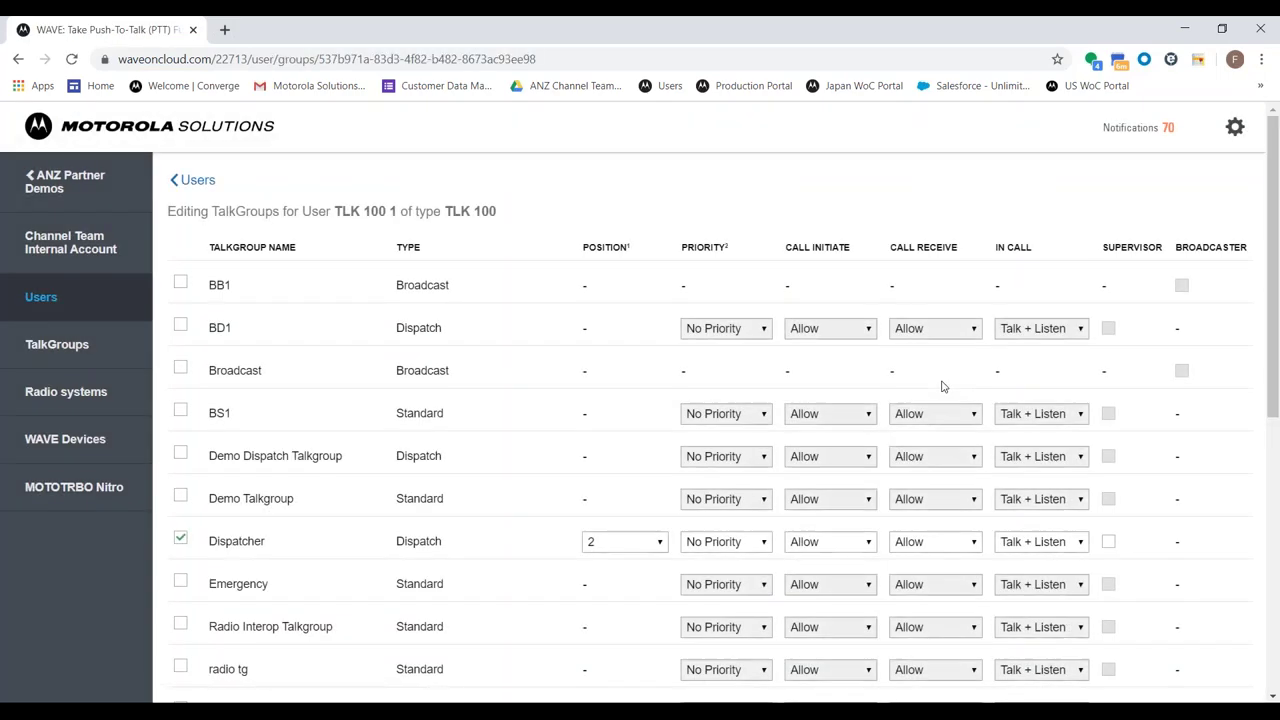
# Check the Dispatcher row's Priority, Call Initiate and Position choices, keeping No Priority, Talk + Listen, position 2
pyautogui.scroll(-1, 535, 377)
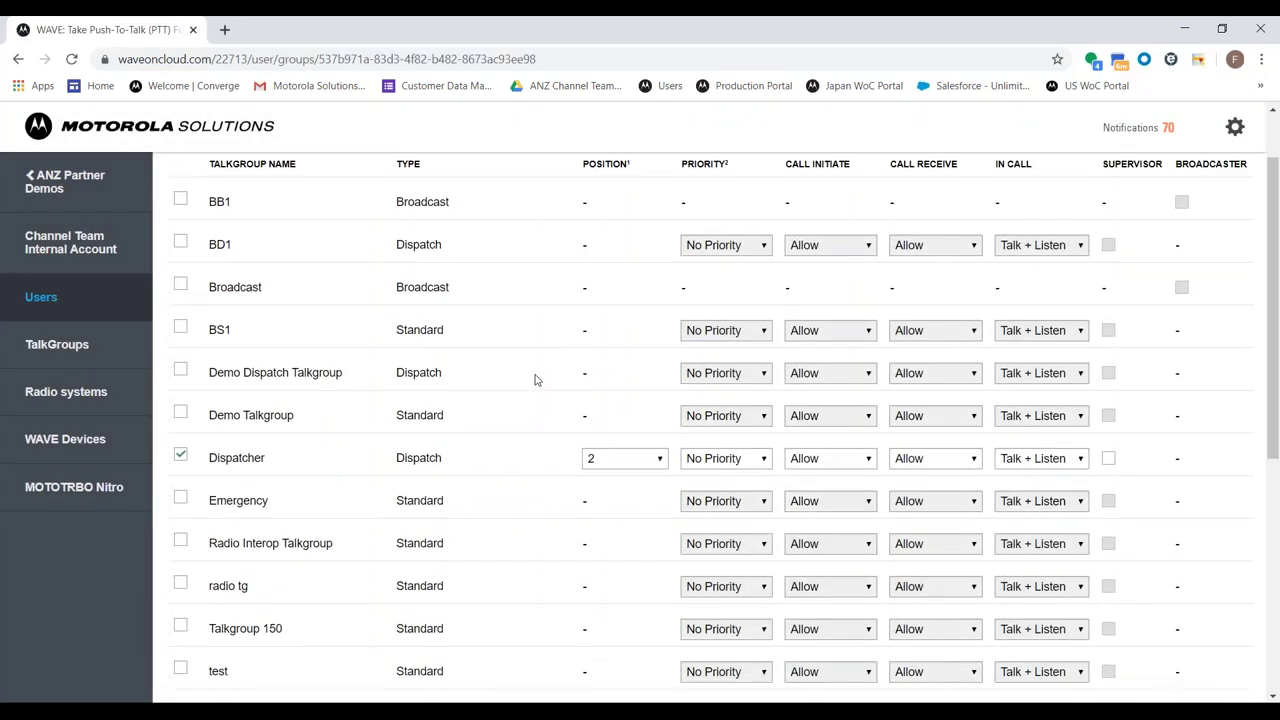
pyautogui.scroll(-1, 535, 377)
pyautogui.scroll(1, 535, 377)
pyautogui.scroll(-2, 208, 452)
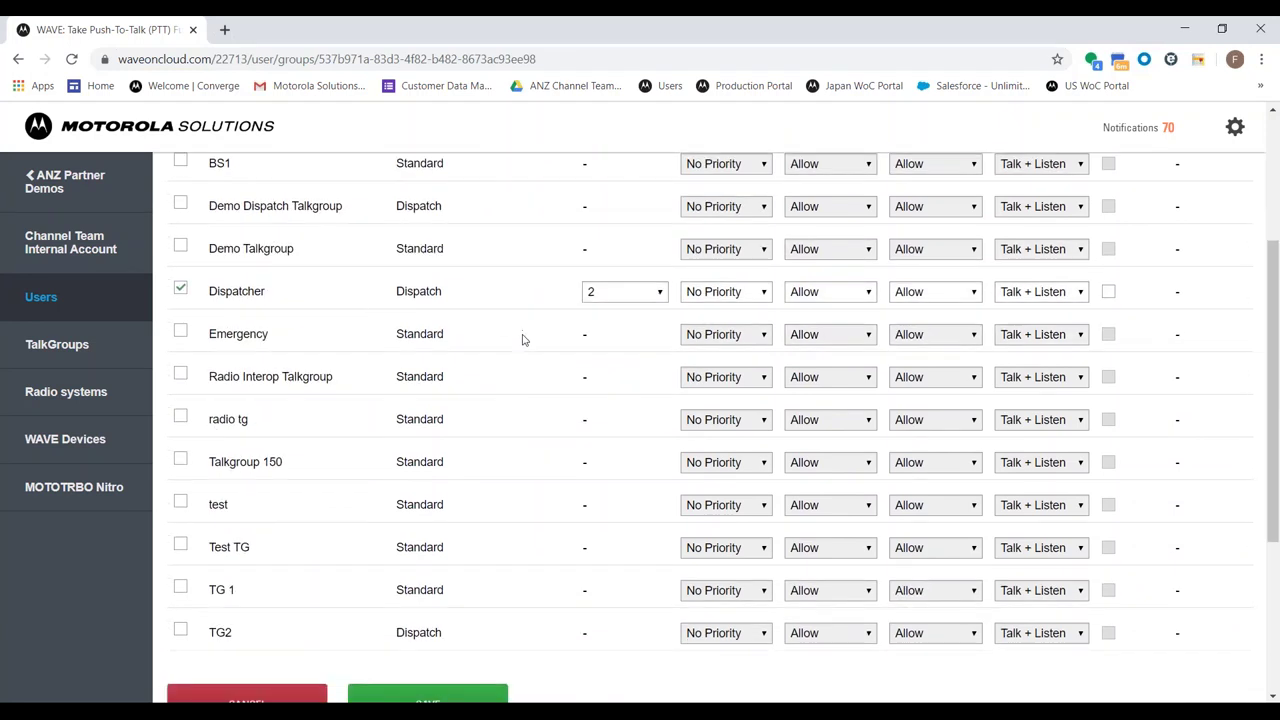
pyautogui.scroll(1, 265, 305)
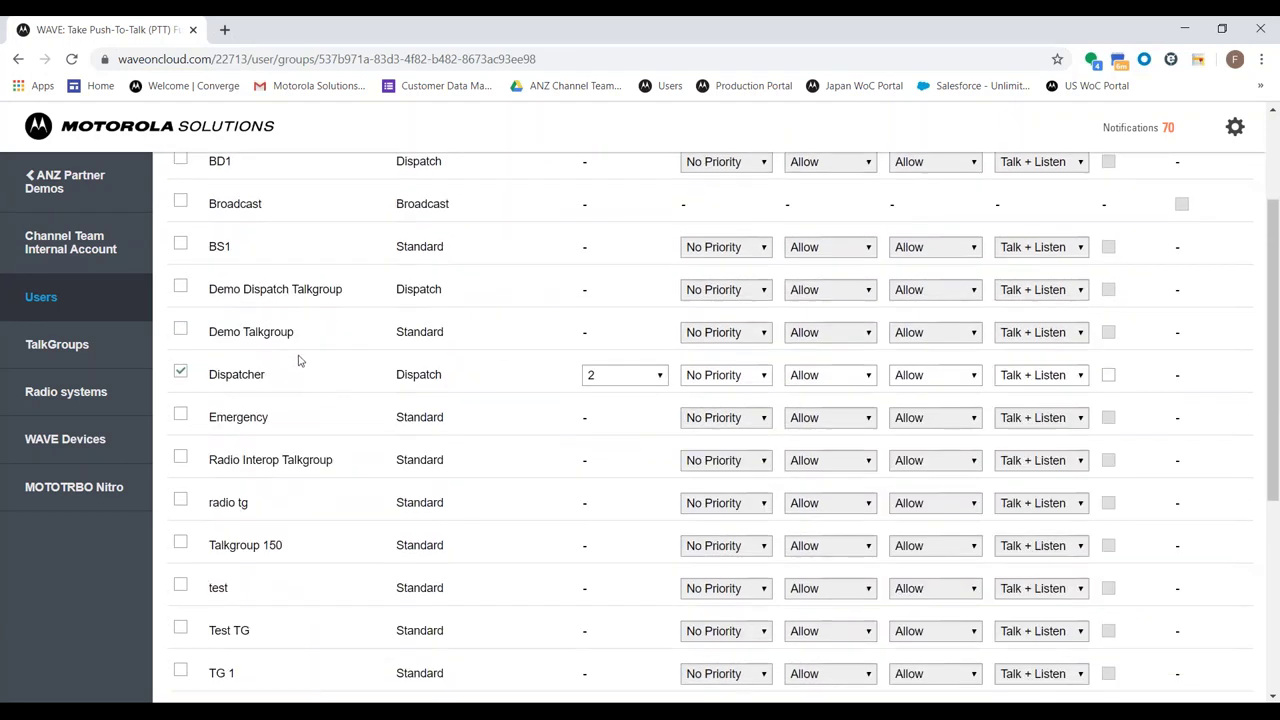
pyautogui.click(717, 378)
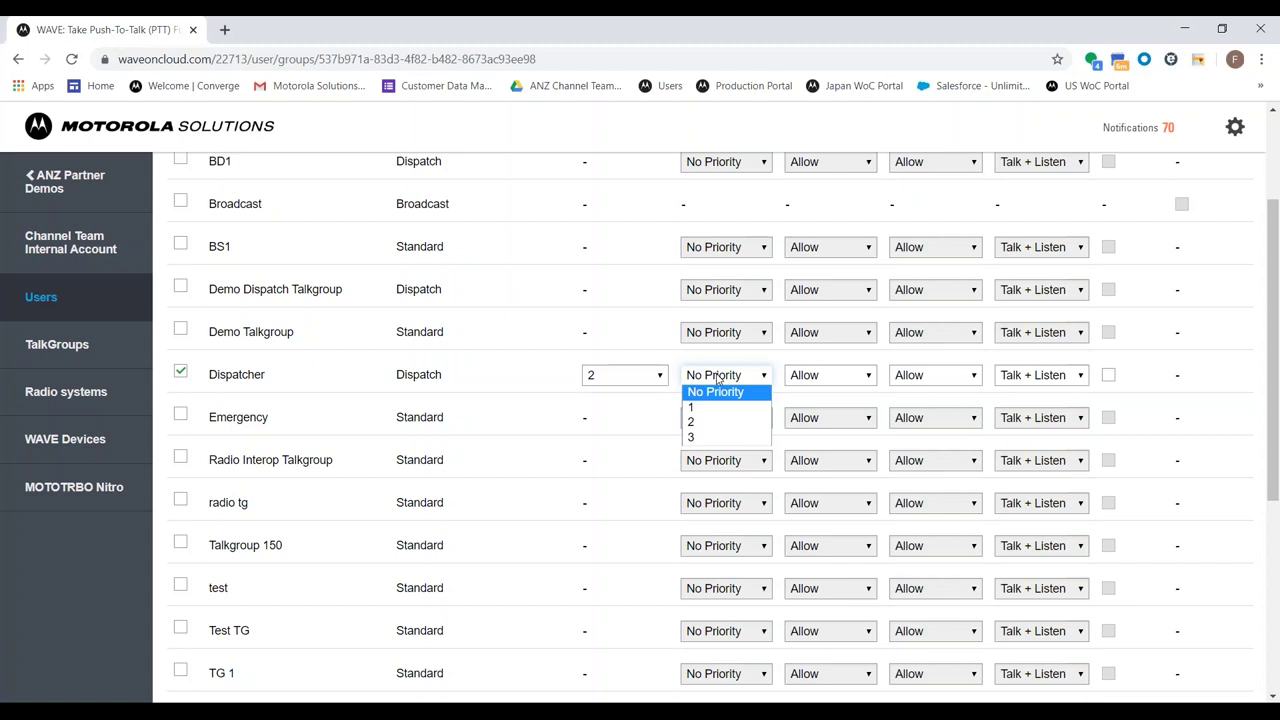
pyautogui.click(826, 375)
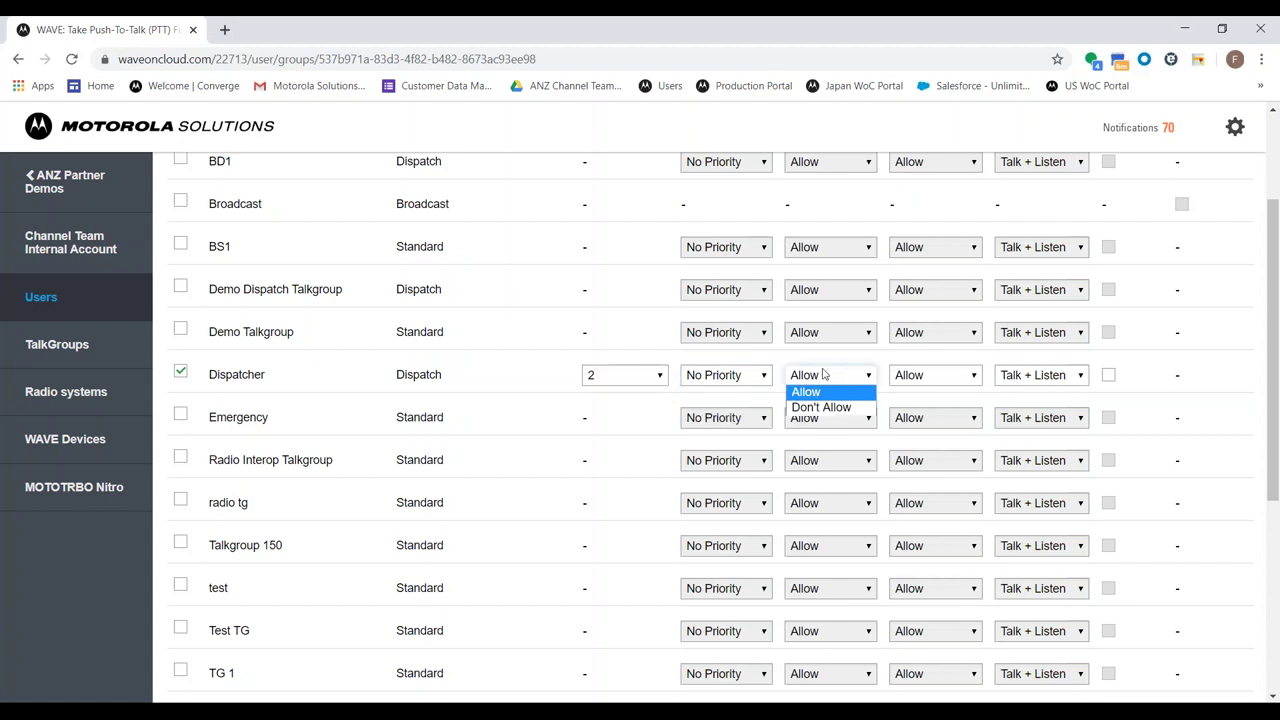
pyautogui.click(823, 374)
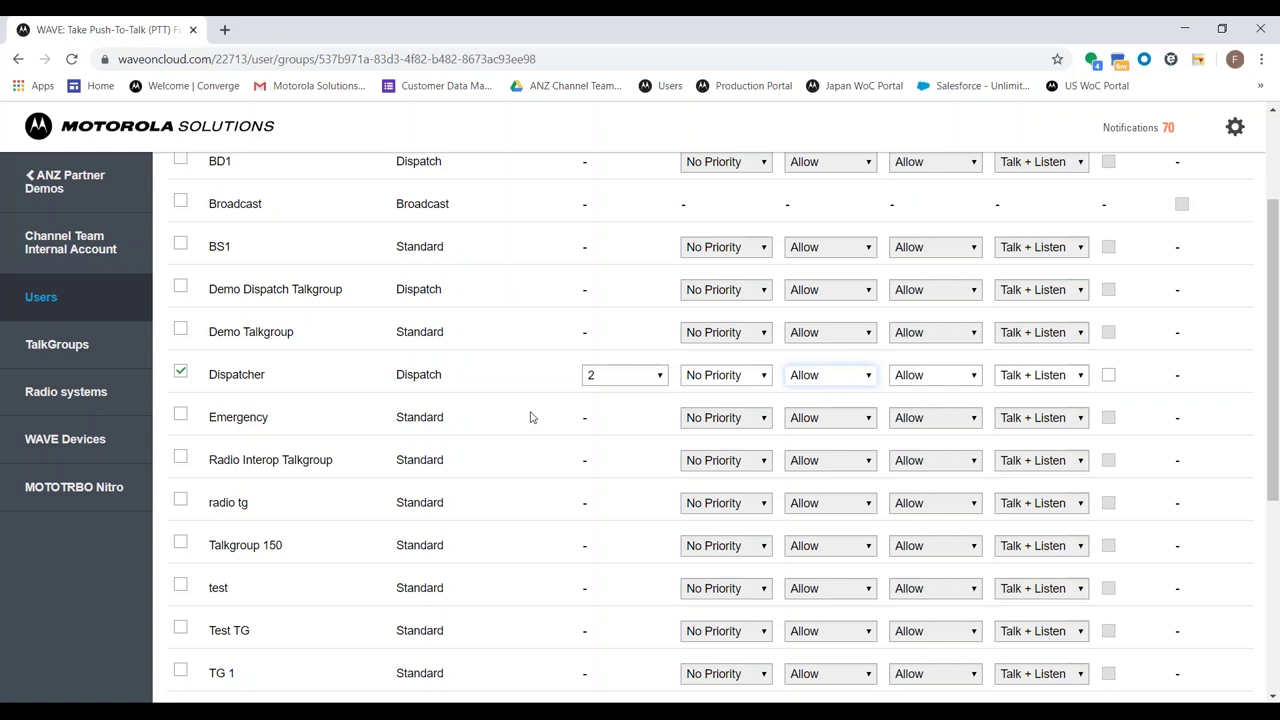
pyautogui.click(603, 380)
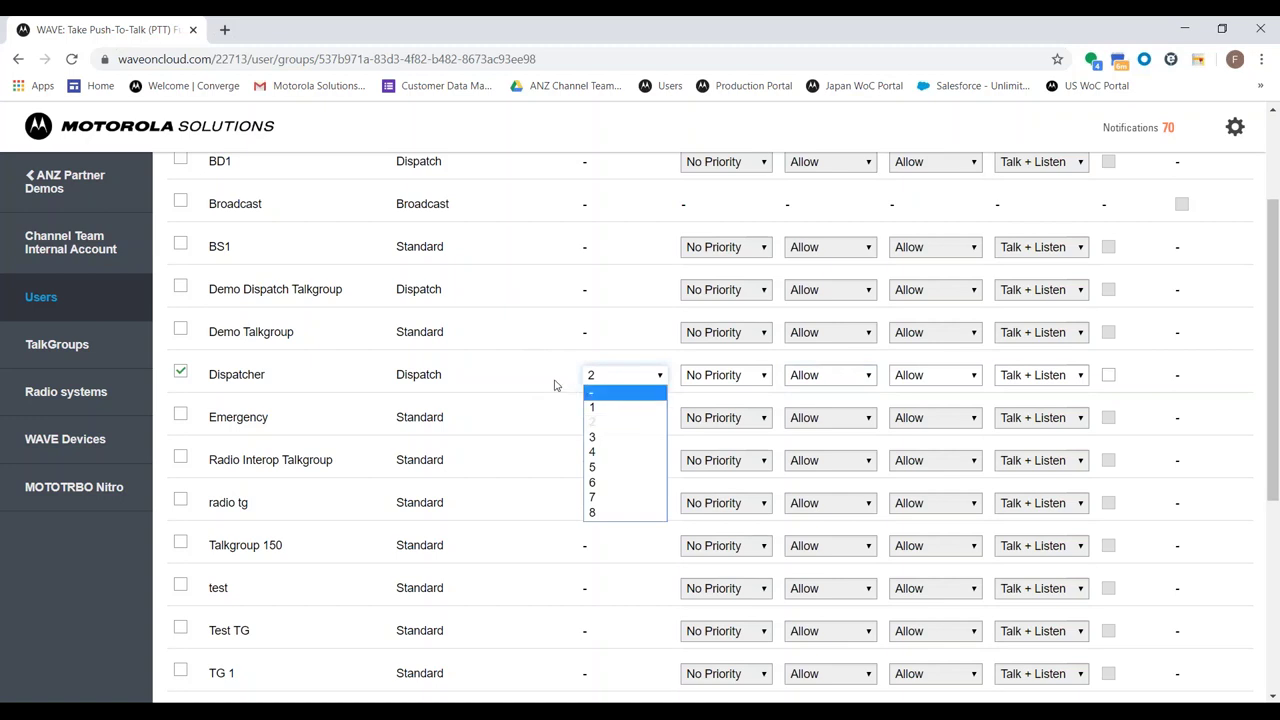
pyautogui.click(556, 384)
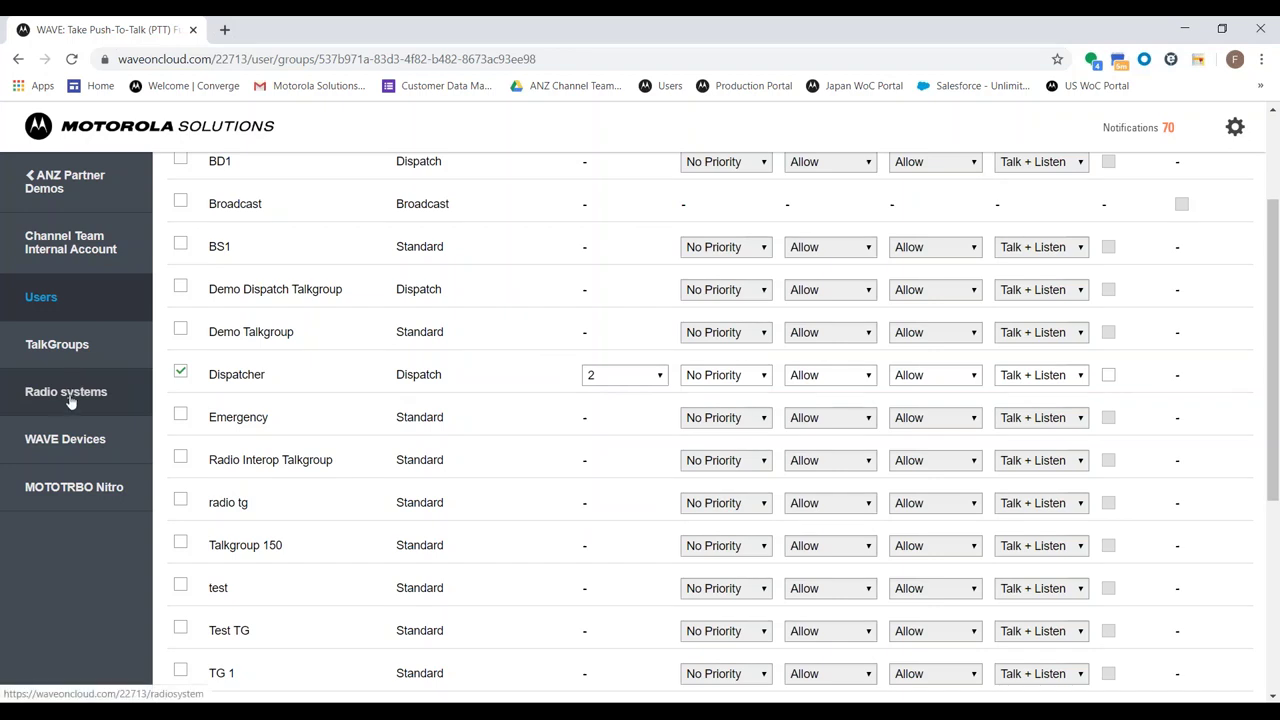
# Show Radio systems: Cap Max Test without a gateway, Innovation Centre linked to WRG 2
pyautogui.click(70, 399)
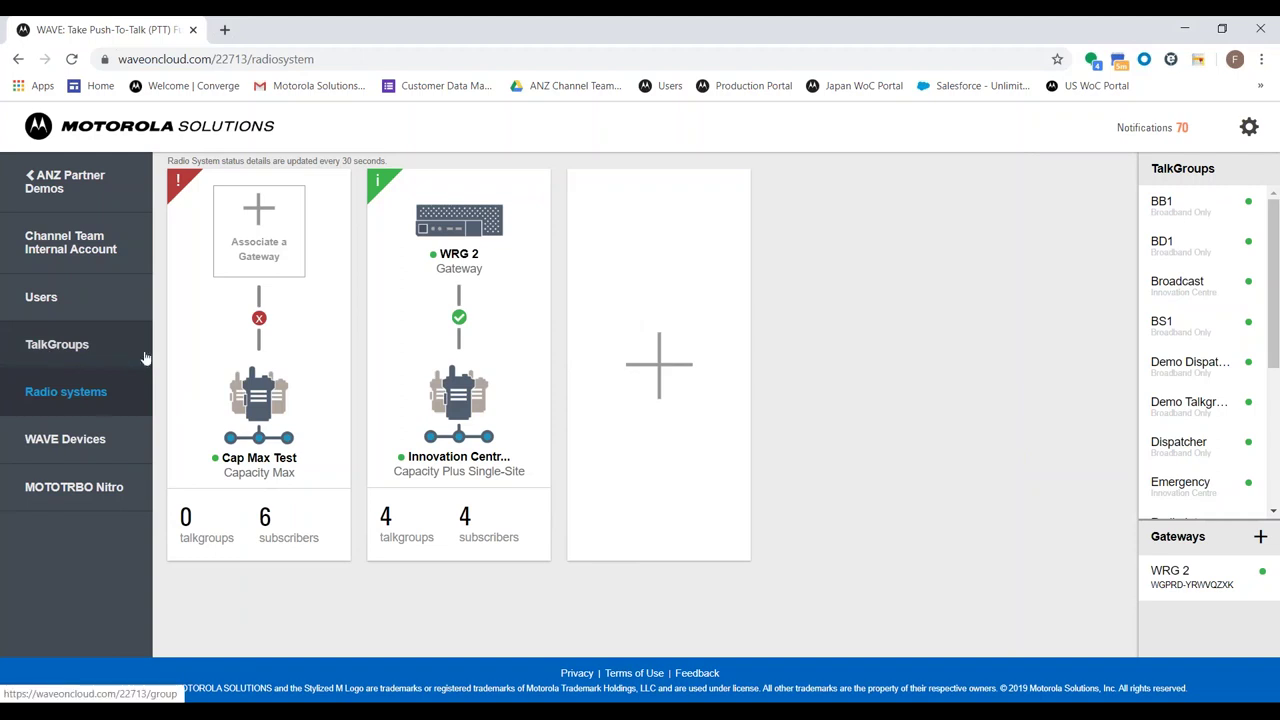
pyautogui.moveTo(462, 378)
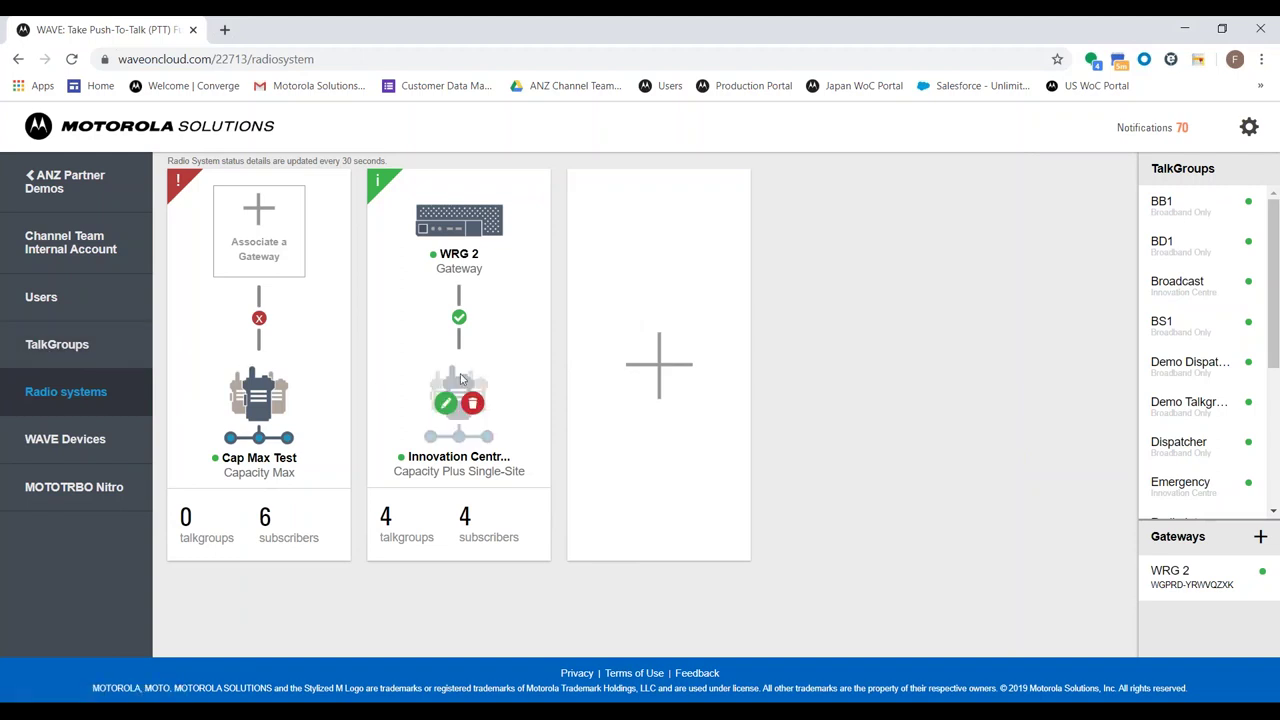
pyautogui.click(459, 318)
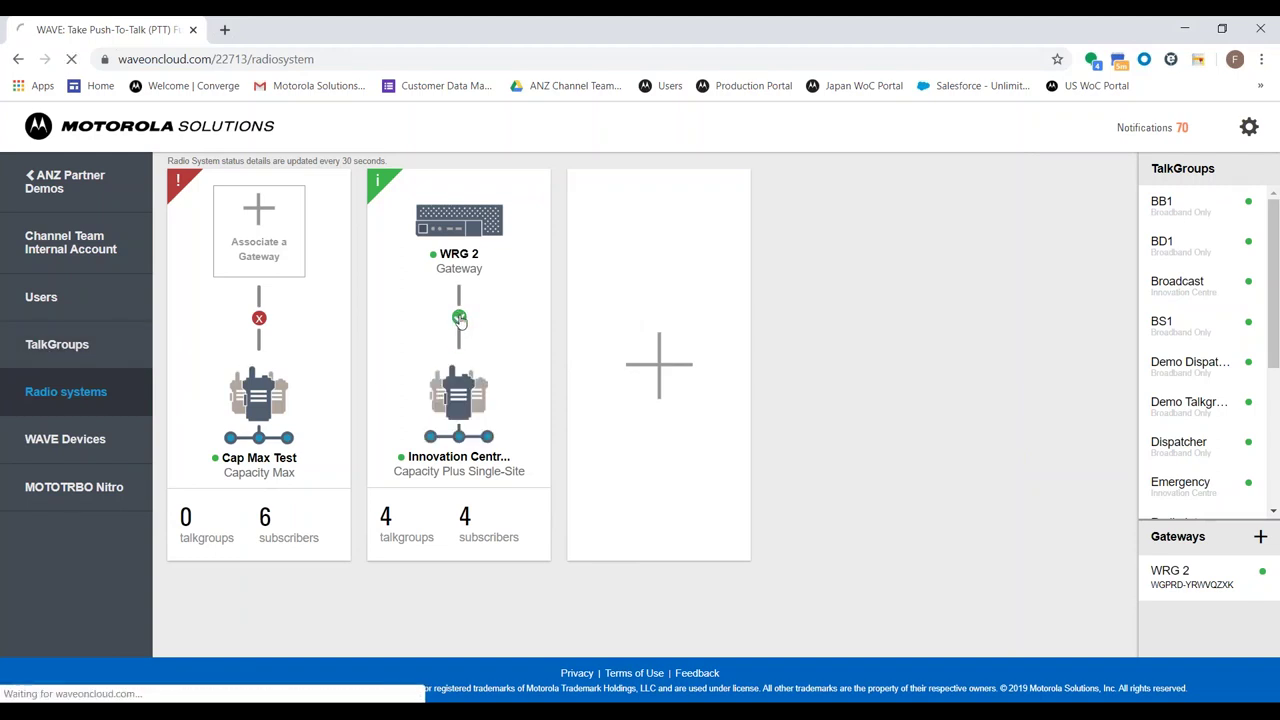
pyautogui.scroll(-2, 376, 249)
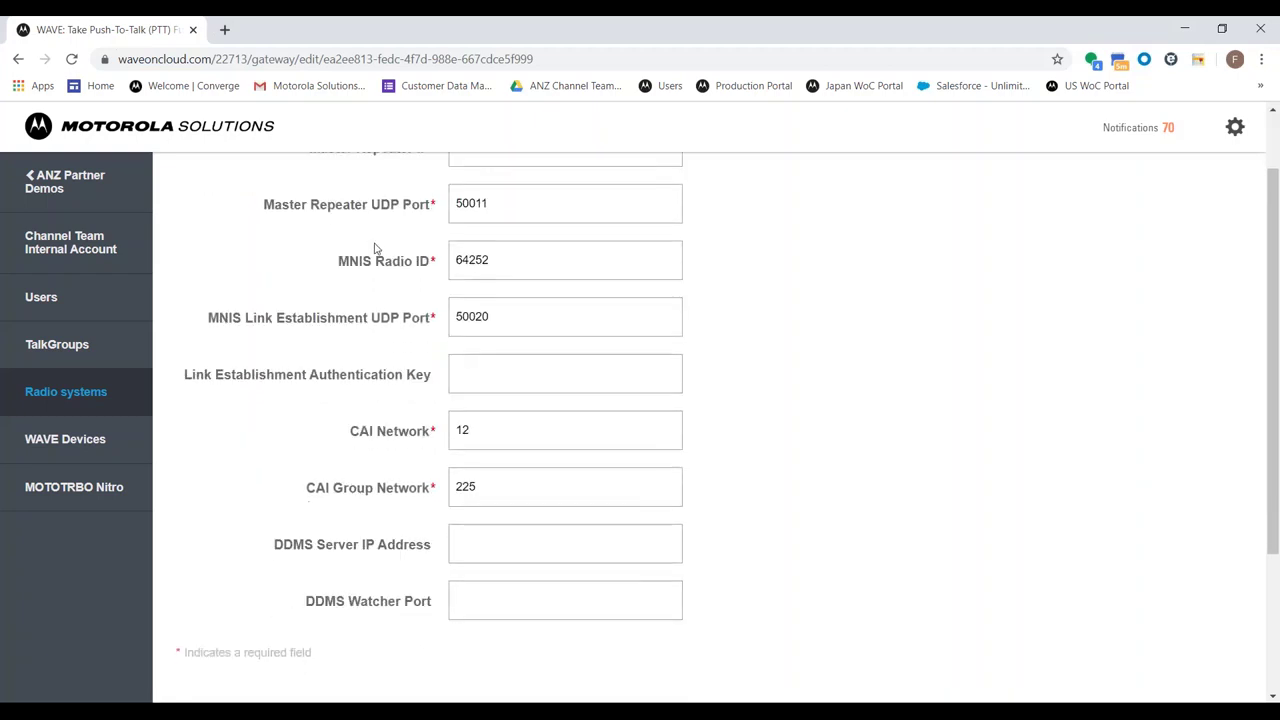
pyautogui.scroll(2, 374, 249)
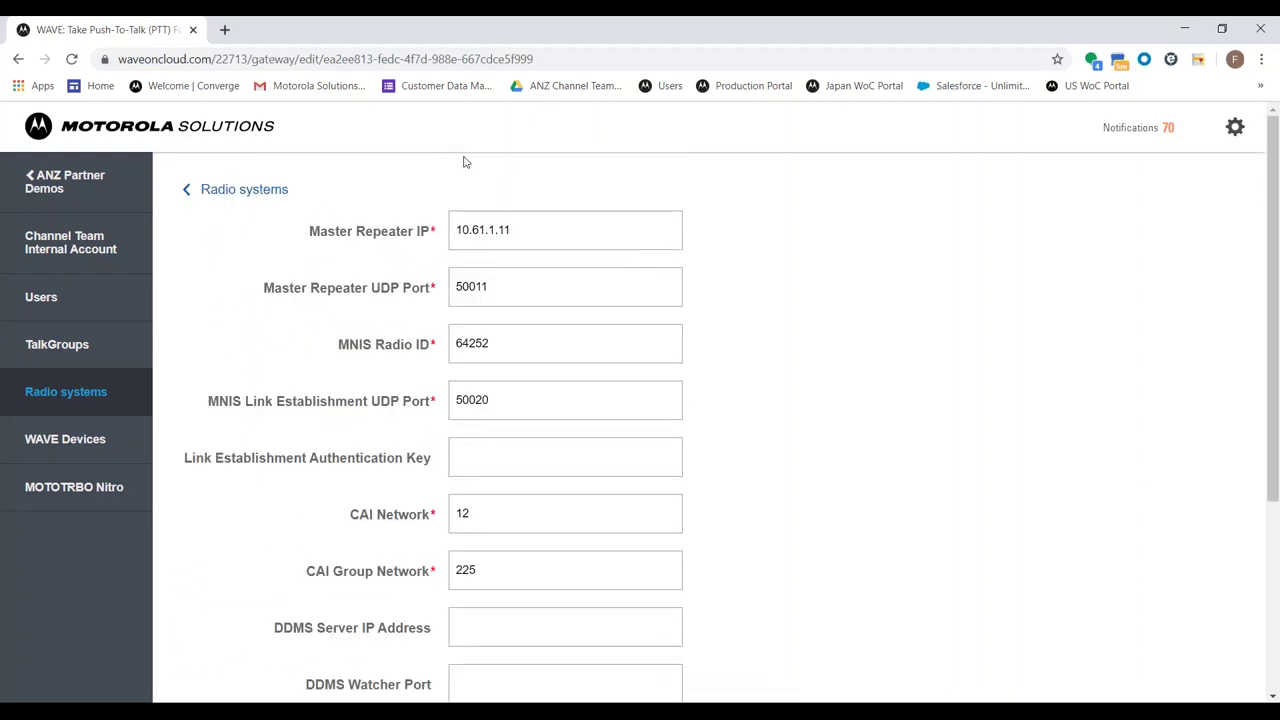
pyautogui.scroll(-1, 480, 464)
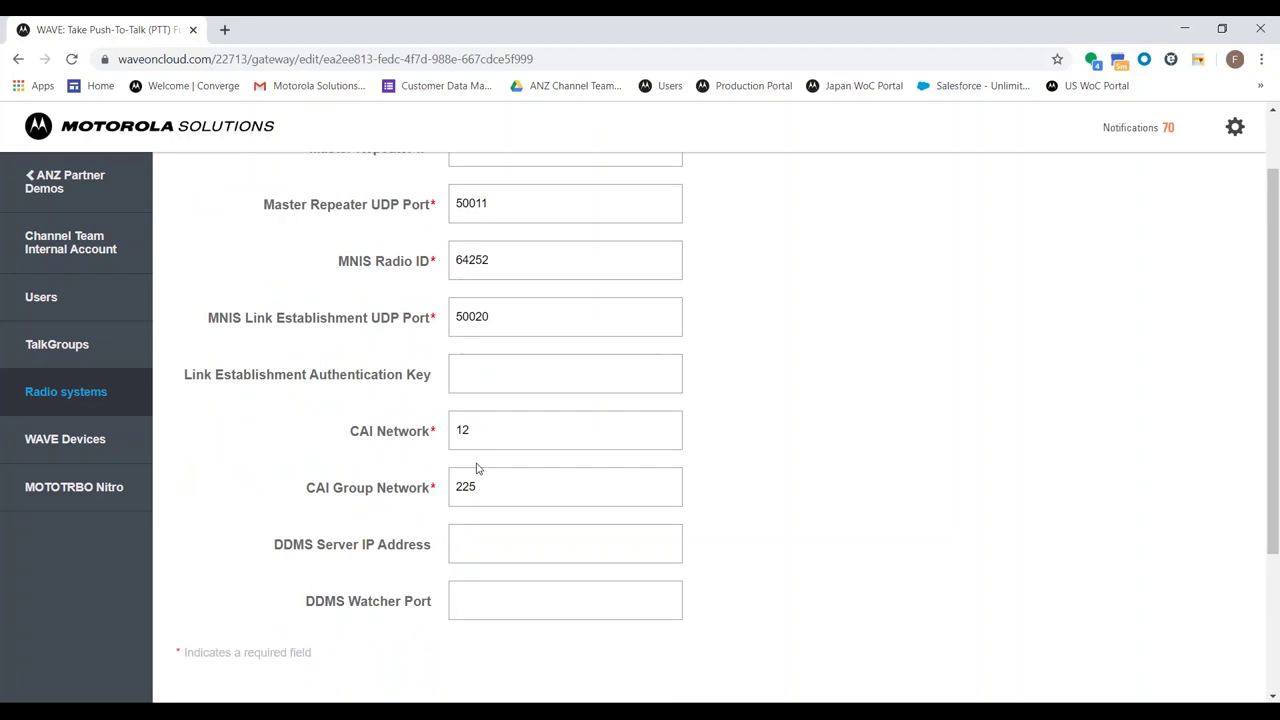
pyautogui.scroll(1, 476, 468)
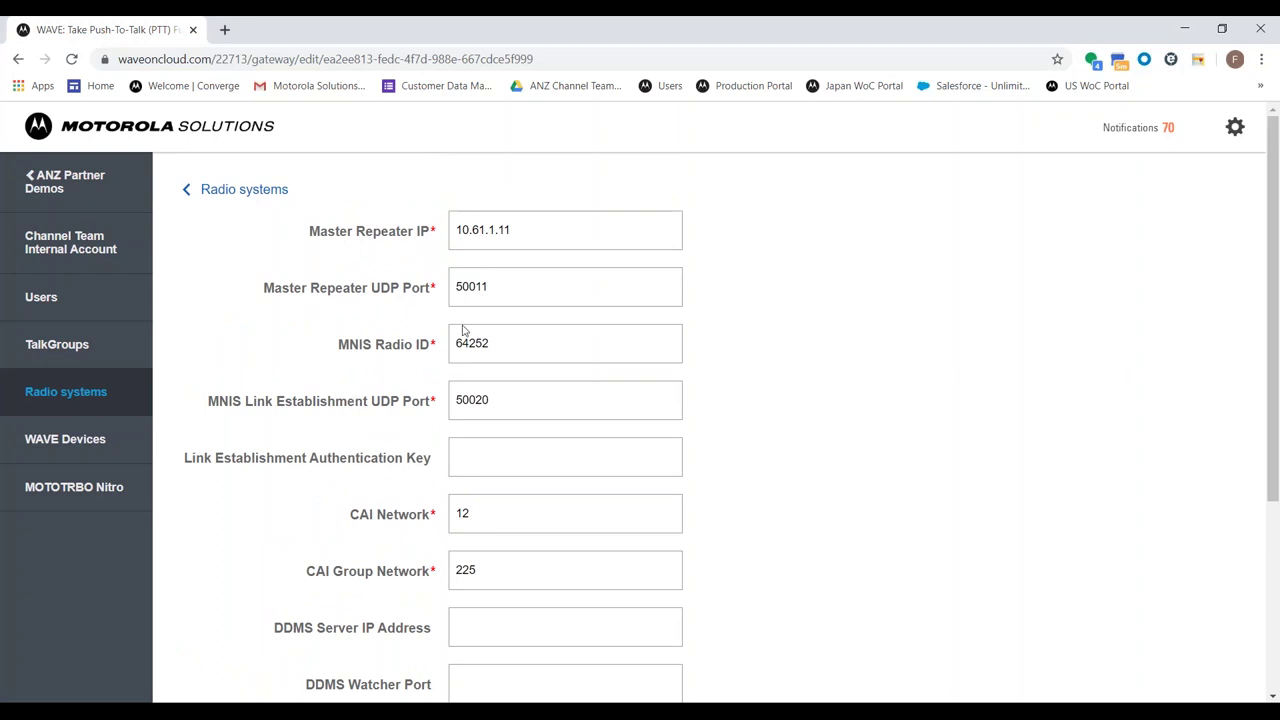
pyautogui.scroll(-1, 472, 432)
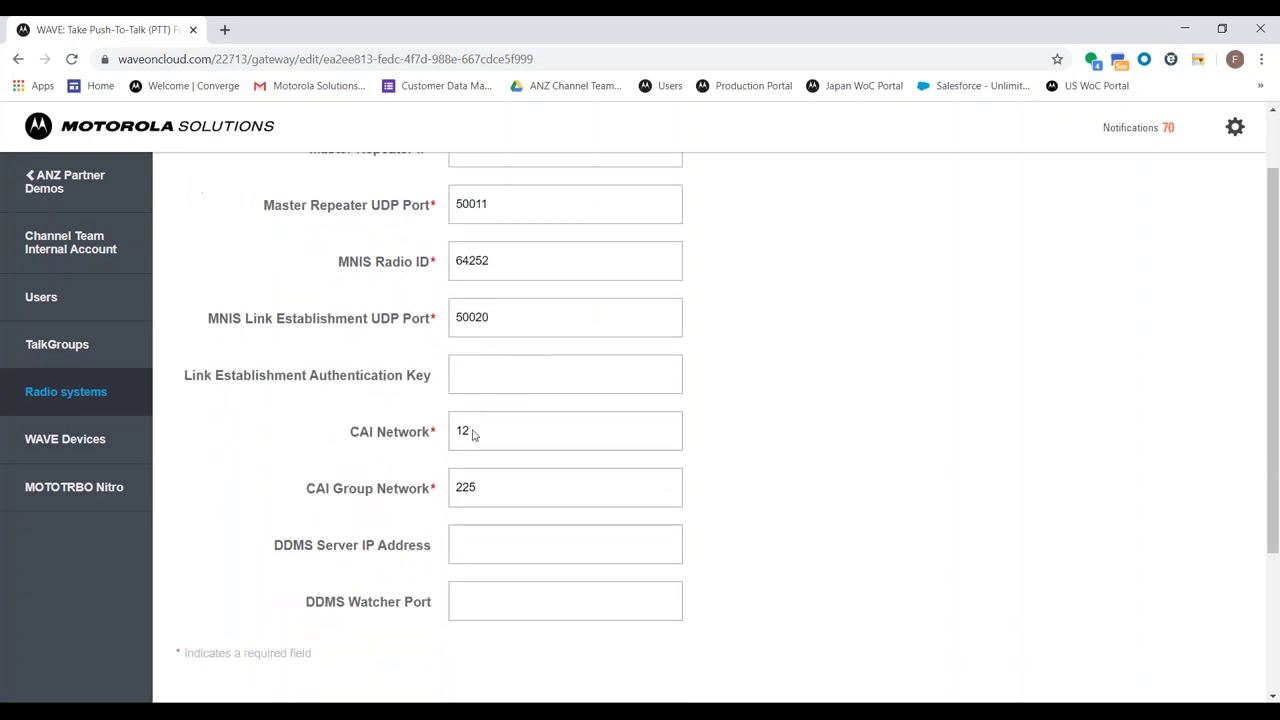
pyautogui.scroll(1, 330, 293)
pyautogui.click(210, 193)
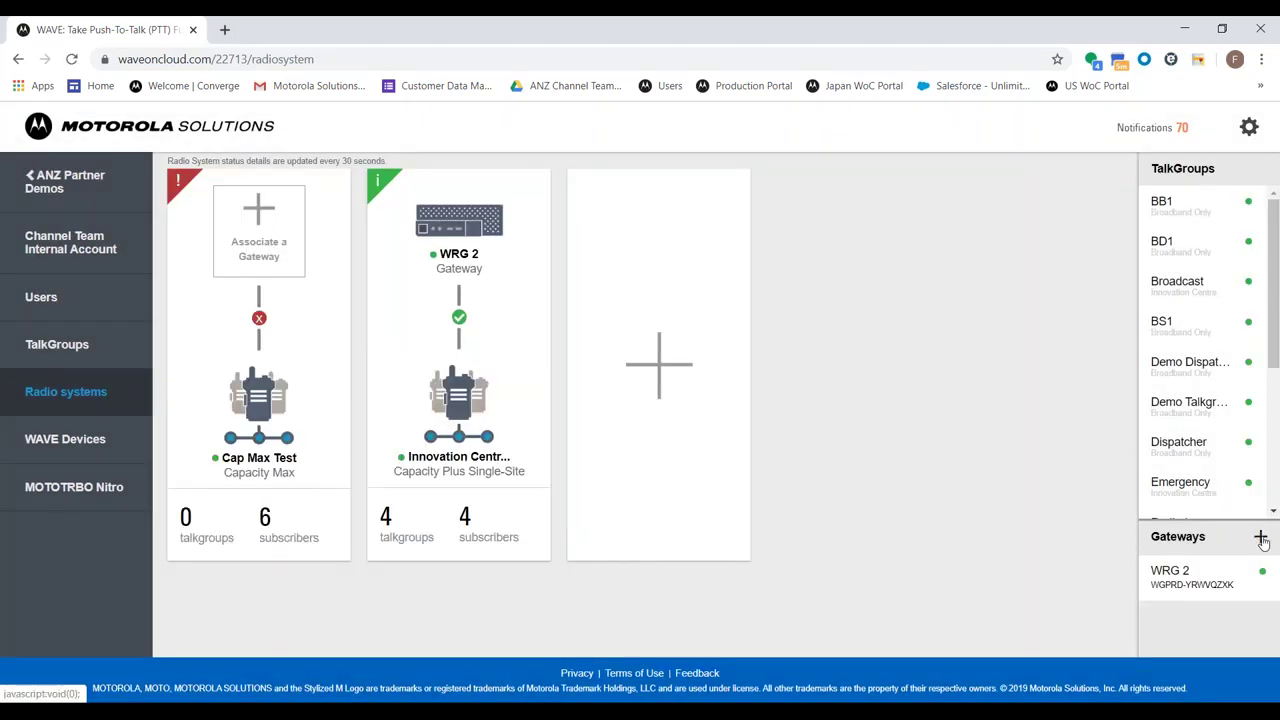
pyautogui.click(1260, 536)
pyautogui.click(715, 228)
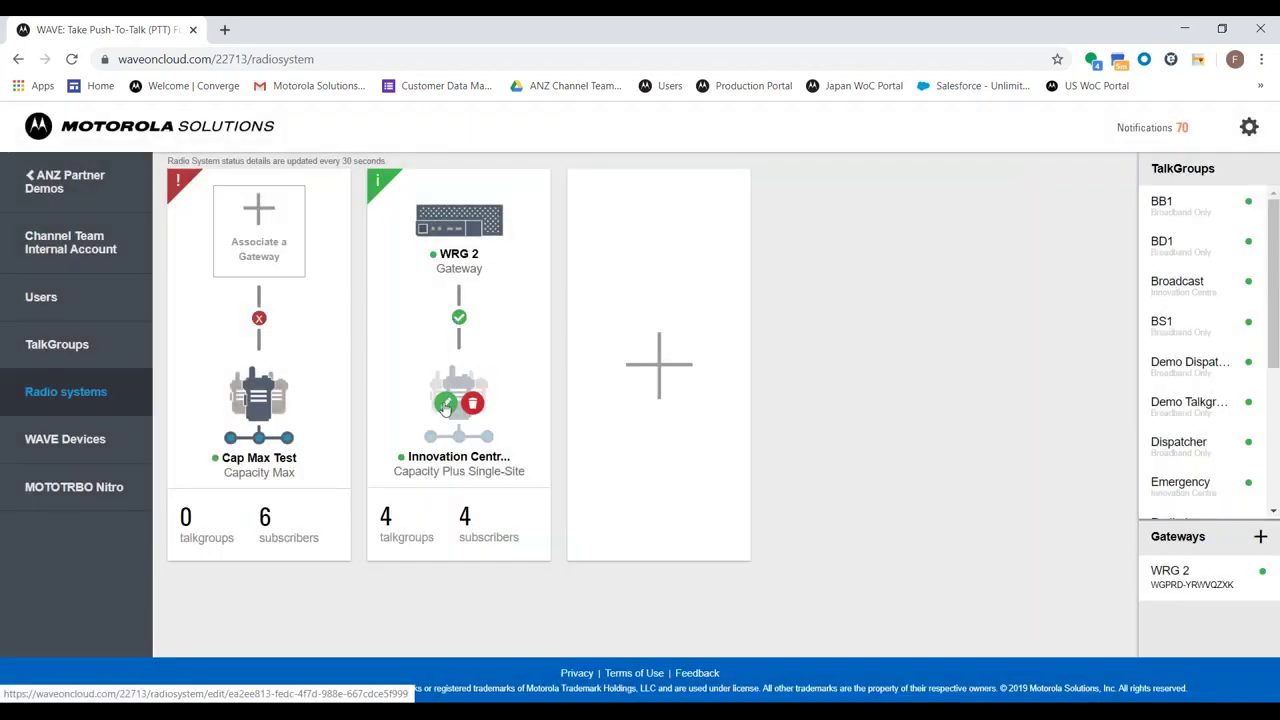
# Edit Innovation Centre and list its four subscribers, unit IDs 400, 405, 580 and 581
pyautogui.click(445, 404)
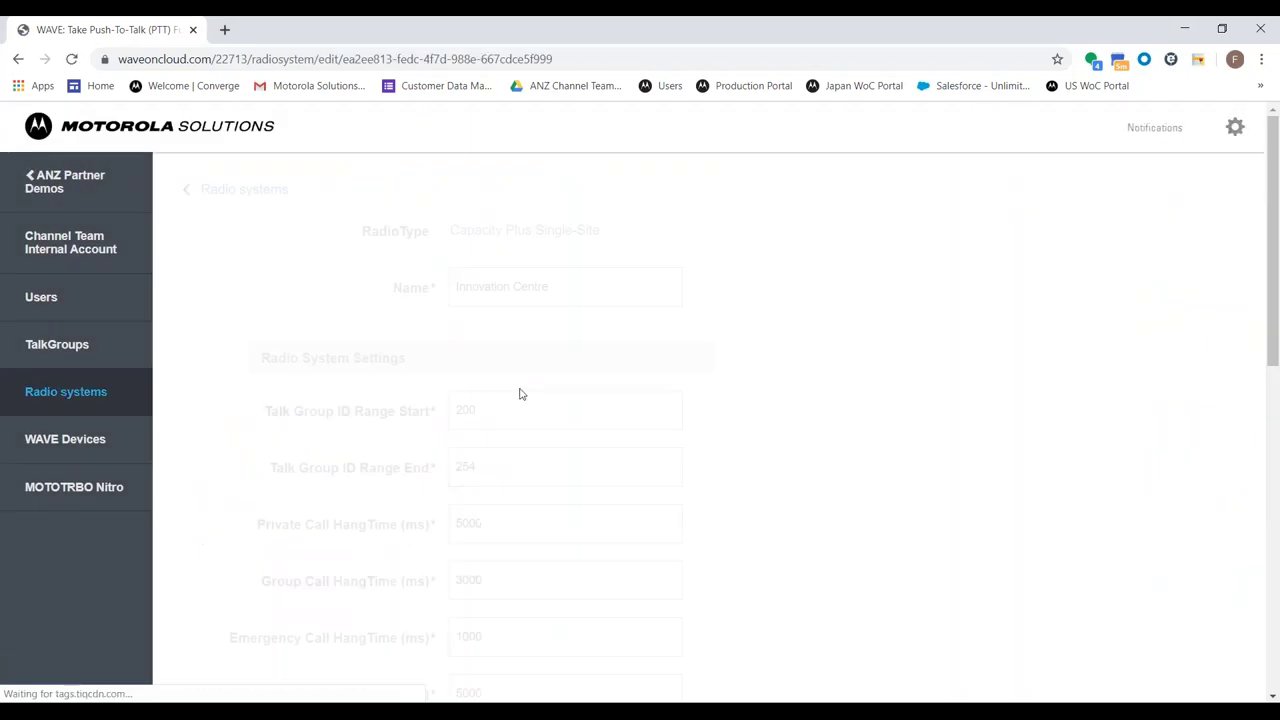
pyautogui.scroll(-10, 520, 400)
pyautogui.click(509, 420)
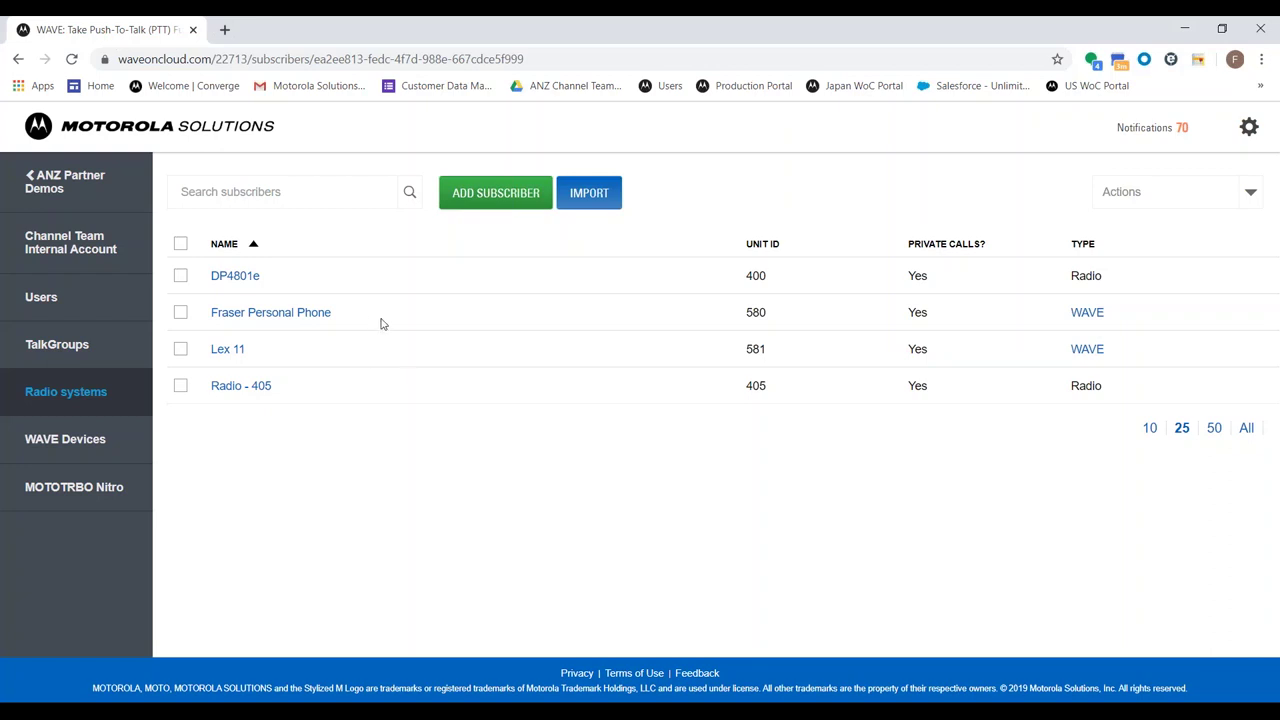
# Highlight unit ID 580 in the Innovation Centre subscriber list, then clear the selection
pyautogui.doubleClick(755, 310)
pyautogui.click(713, 326)
# Draft a new Standard talkgroup named 'Demo 123' on the Innovation Centre radio system
pyautogui.click(117, 358)
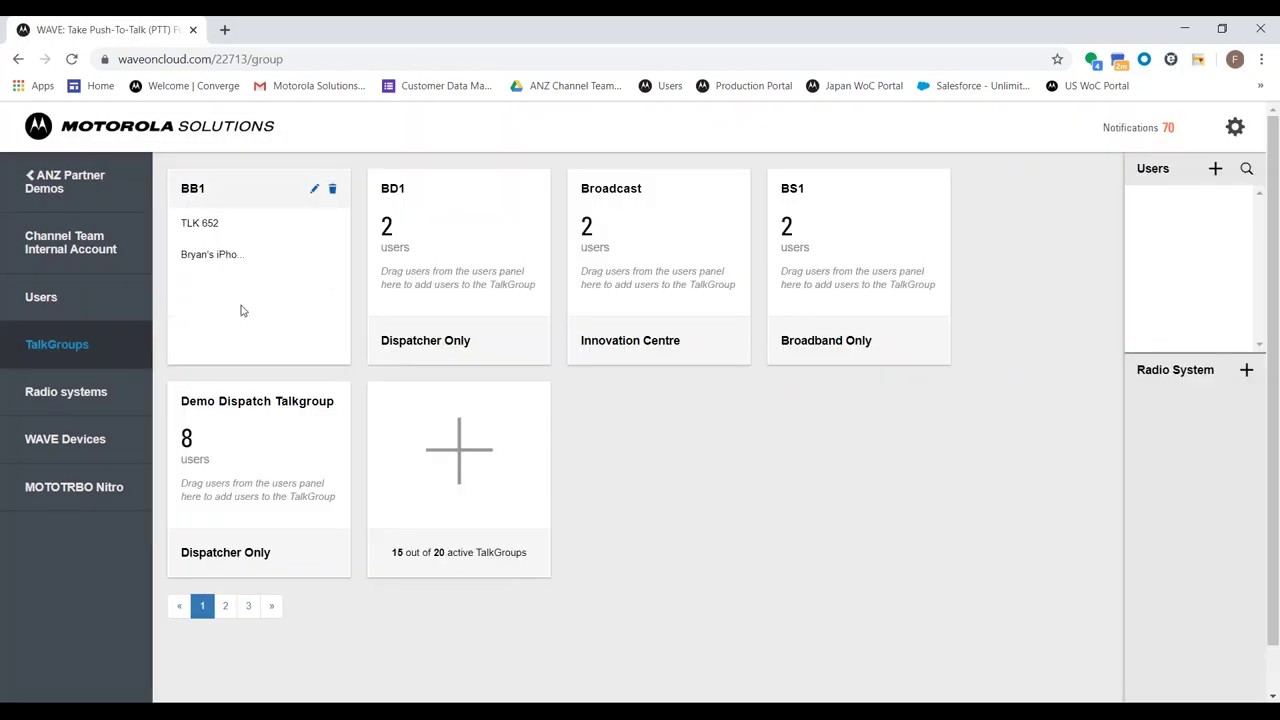
pyautogui.click(517, 449)
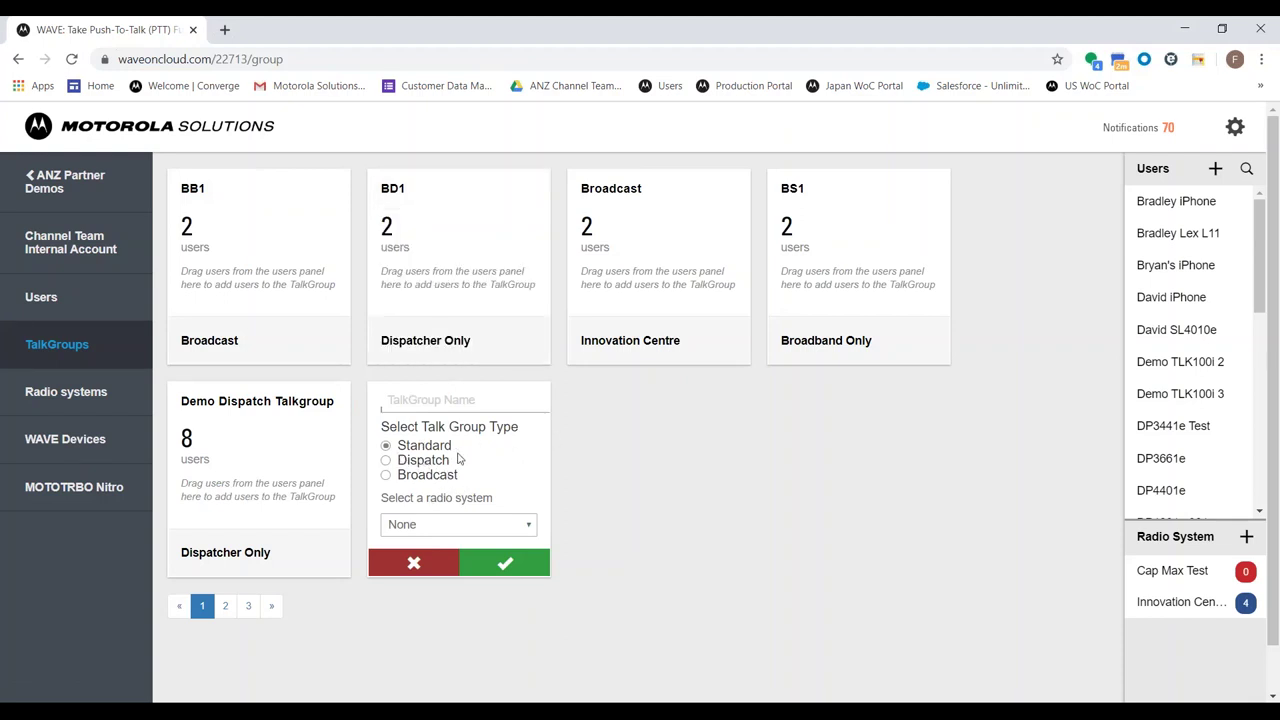
pyautogui.click(444, 526)
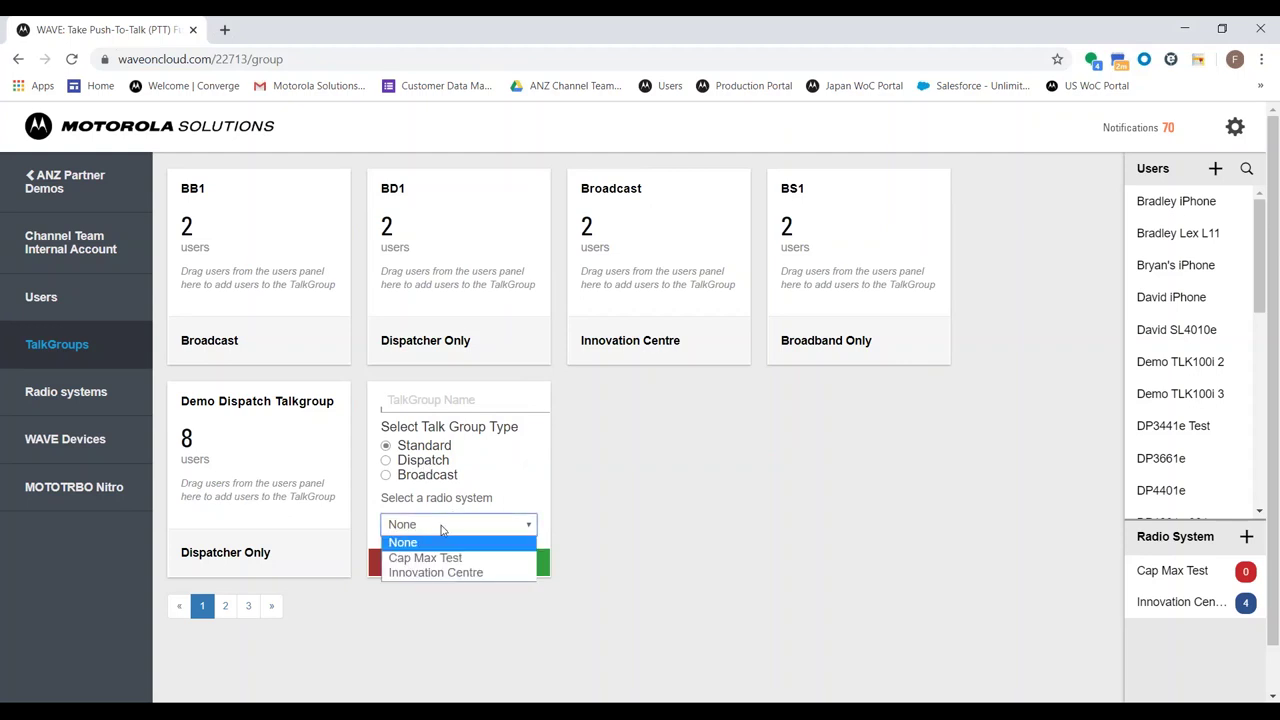
pyautogui.click(432, 573)
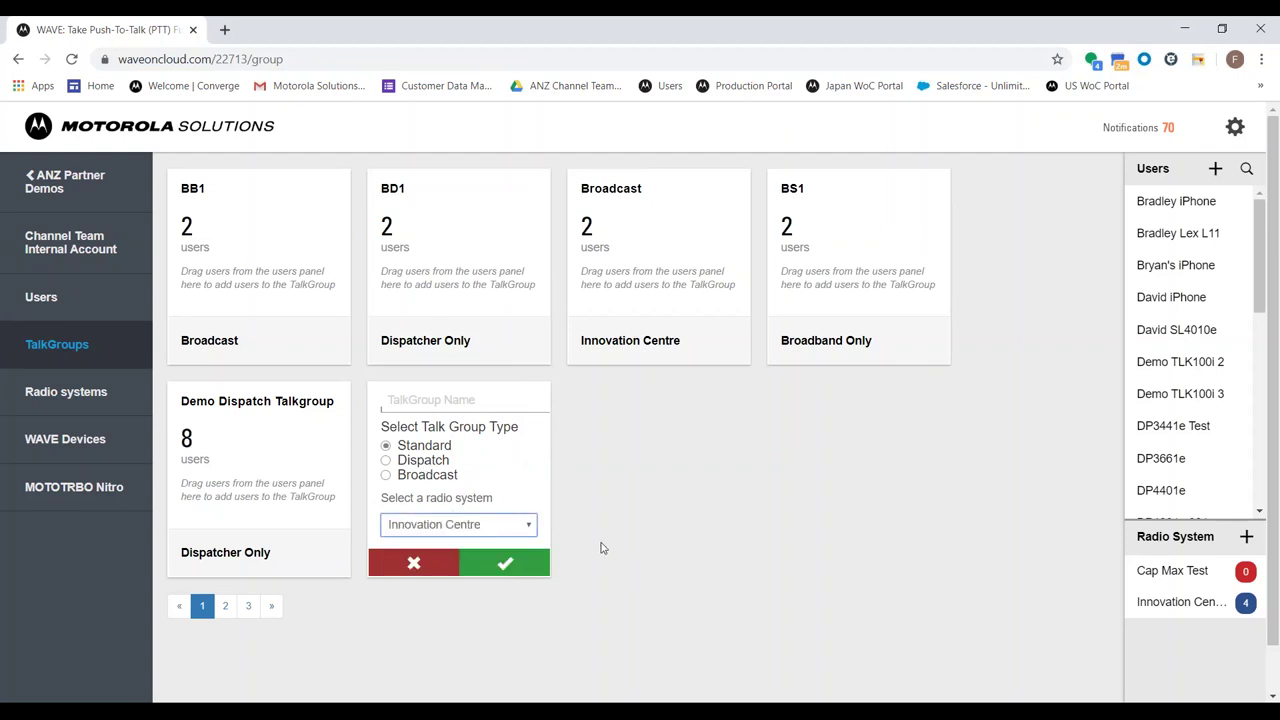
pyautogui.click(399, 399)
pyautogui.write('Dem')
pyautogui.press('BackSpace')
pyautogui.press('BackSpace')
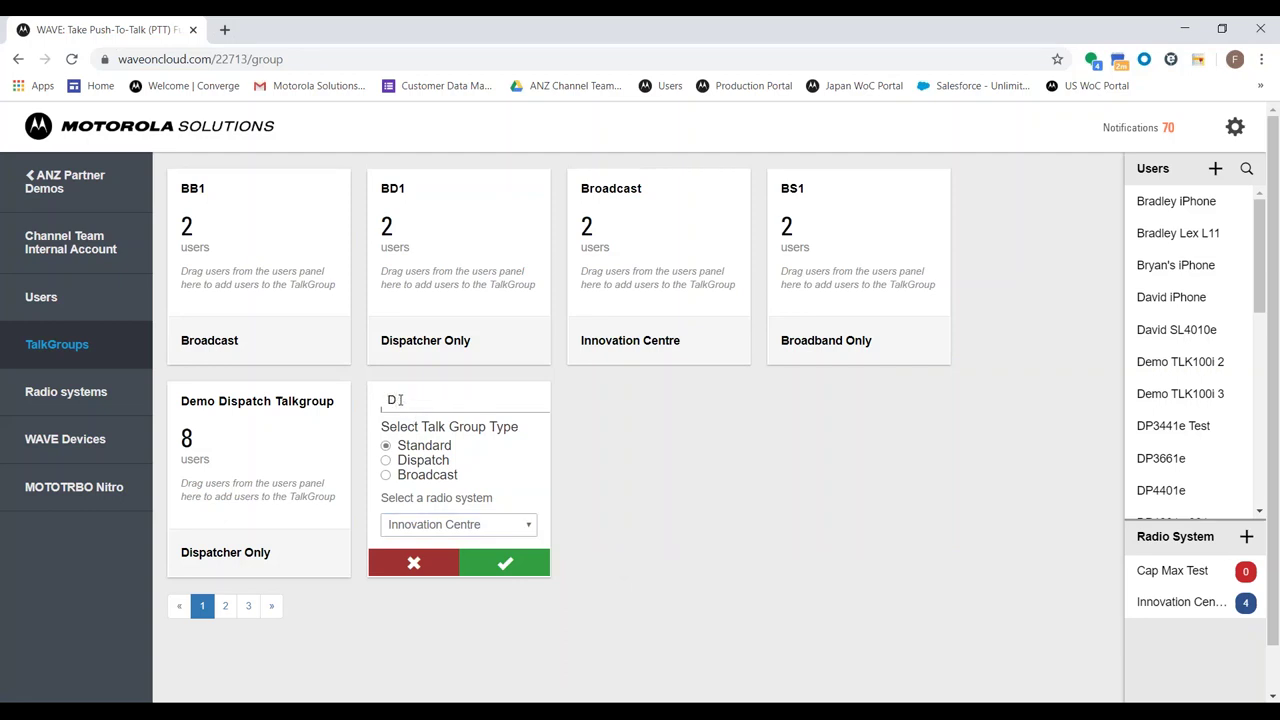
pyautogui.write('emo 123')
# Give Demo 123 Radio TalkGroup ID 210, replacing the out-of-range 50
pyautogui.click(498, 563)
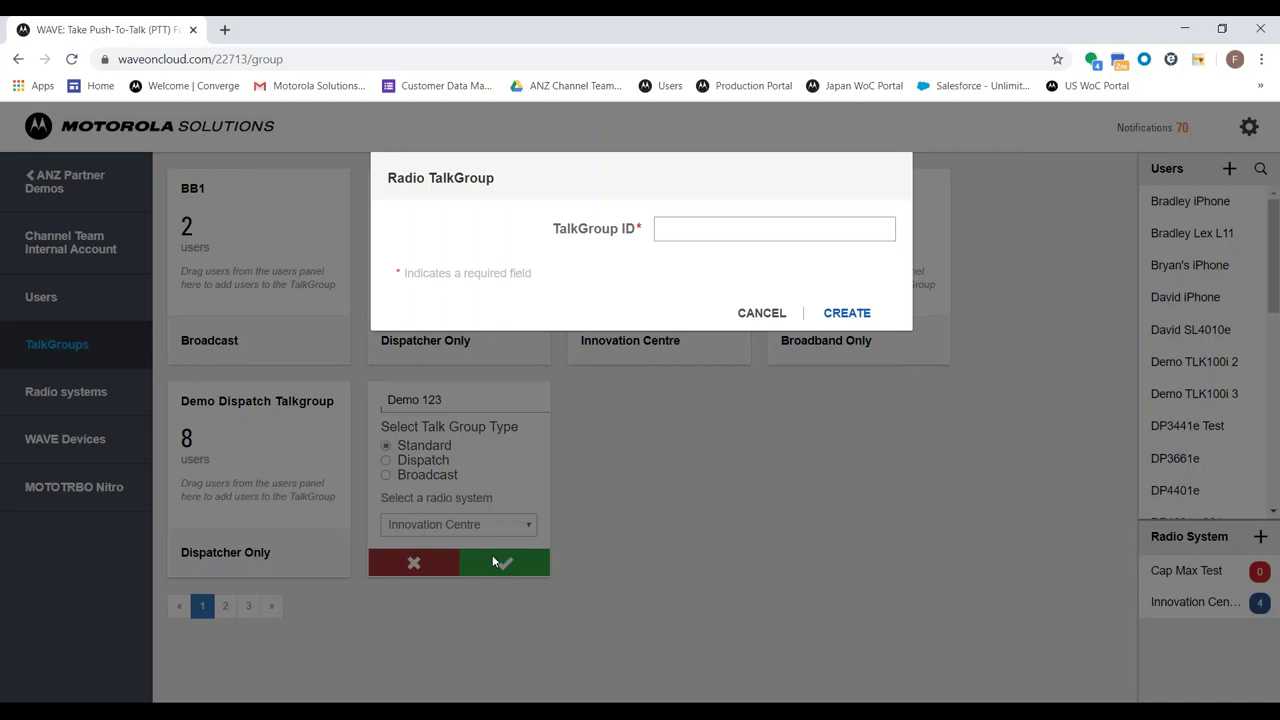
pyautogui.click(668, 229)
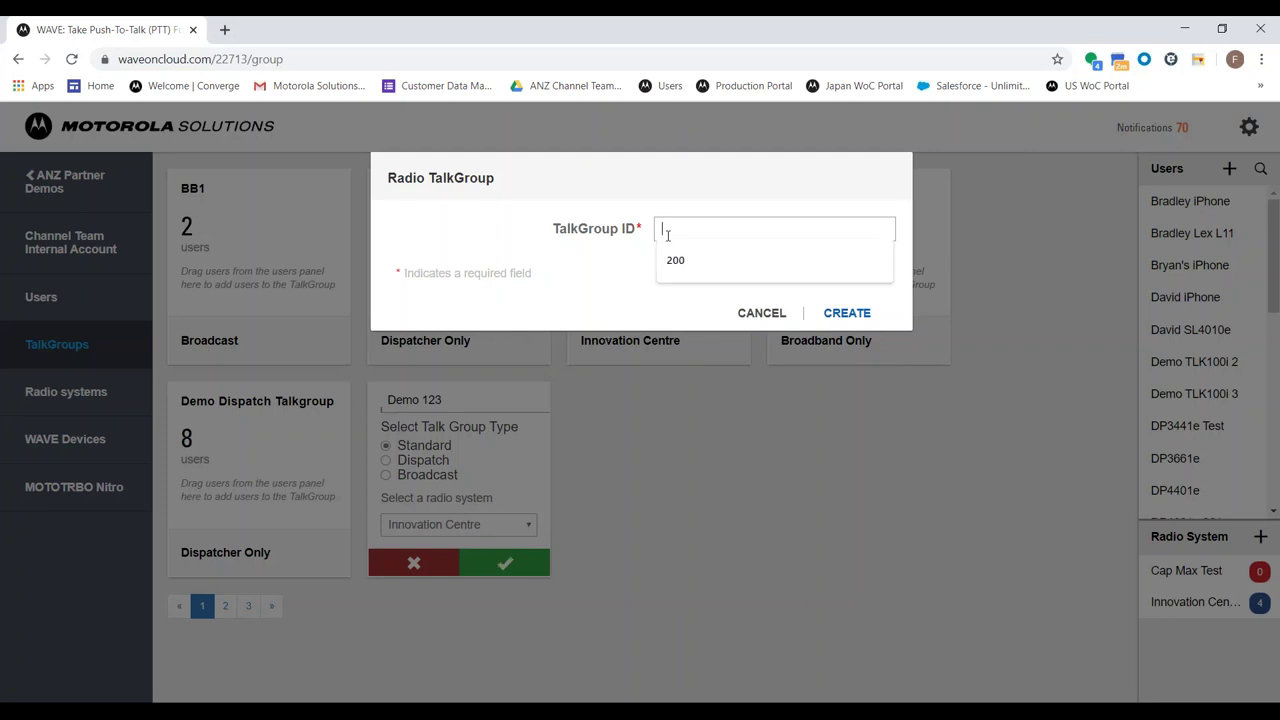
pyautogui.write('50')
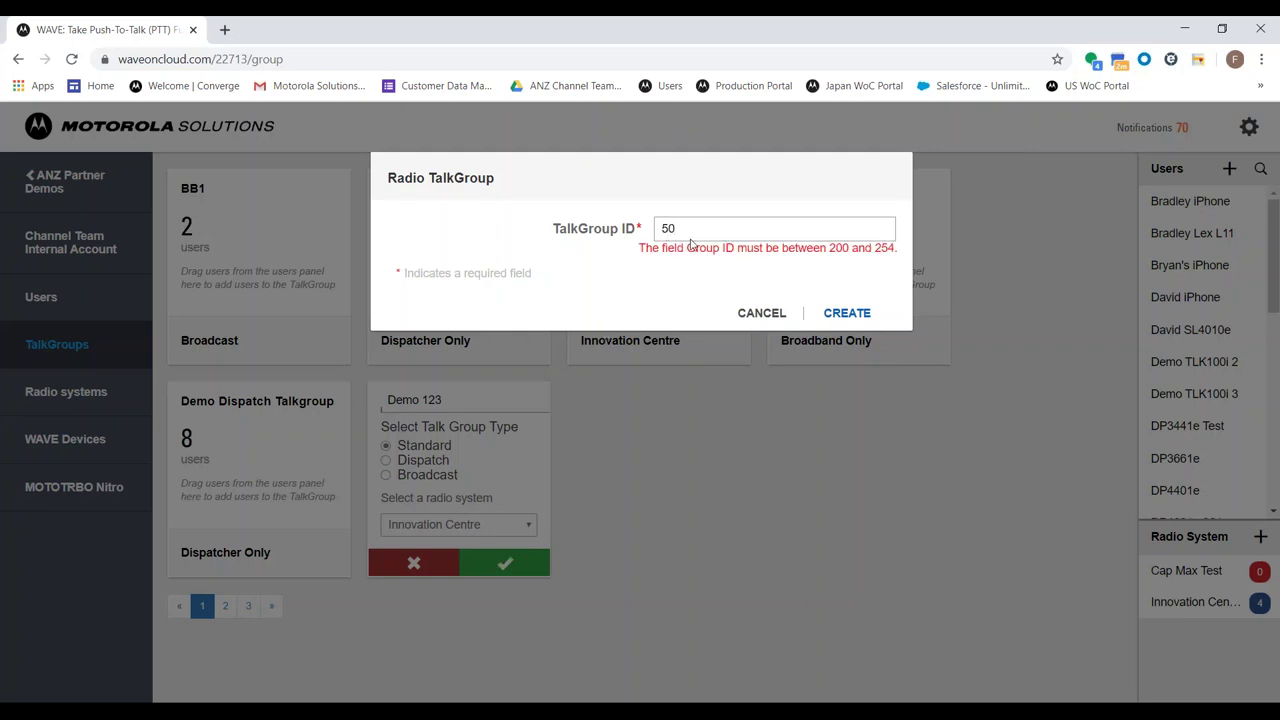
pyautogui.doubleClick(660, 227)
pyautogui.write('210')
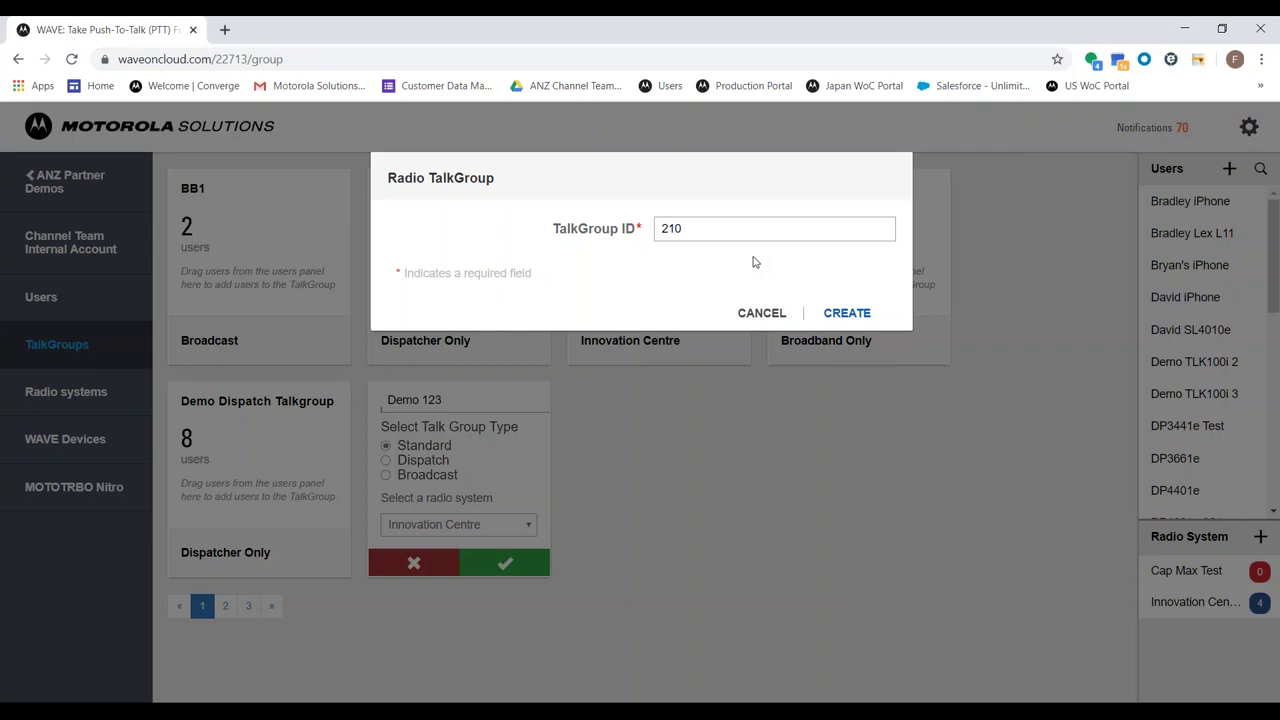
# Abandon the Demo 123 draft, returning to the TalkGroups list with 15 of 20 active
pyautogui.click(760, 314)
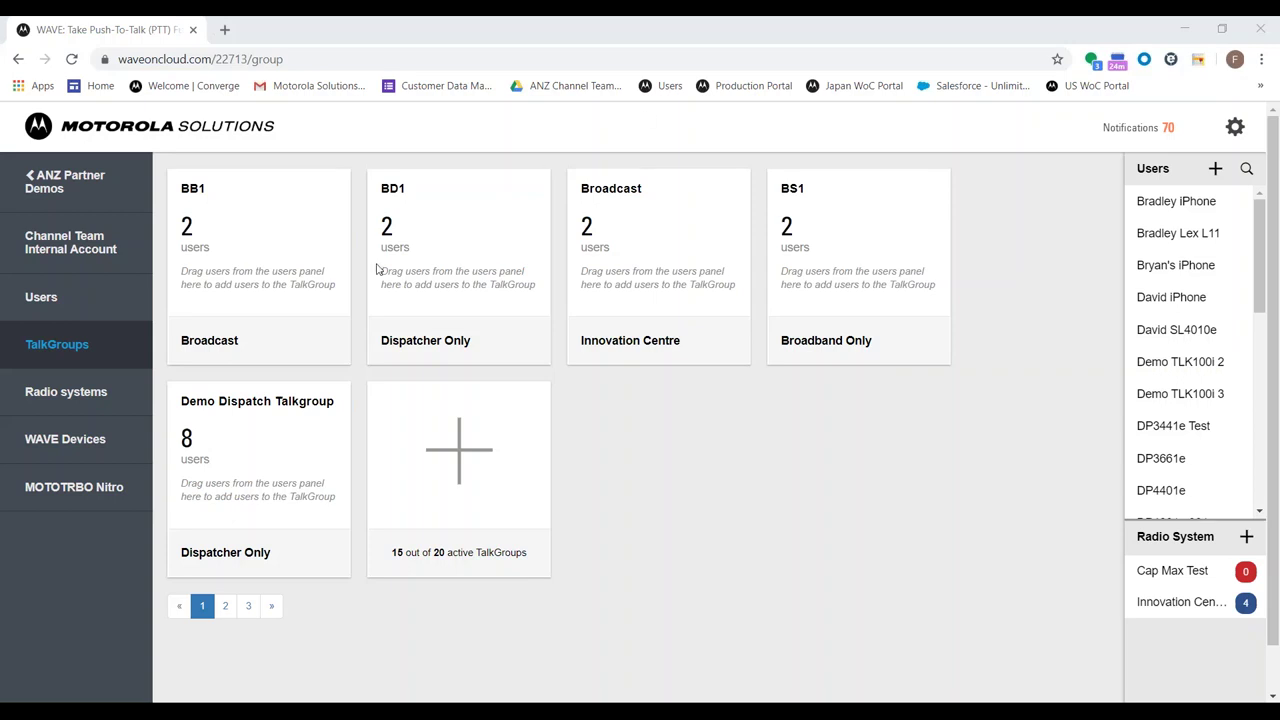
# Open the Wi-Fi network management page for the TLK 100 1 device
pyautogui.click(121, 460)
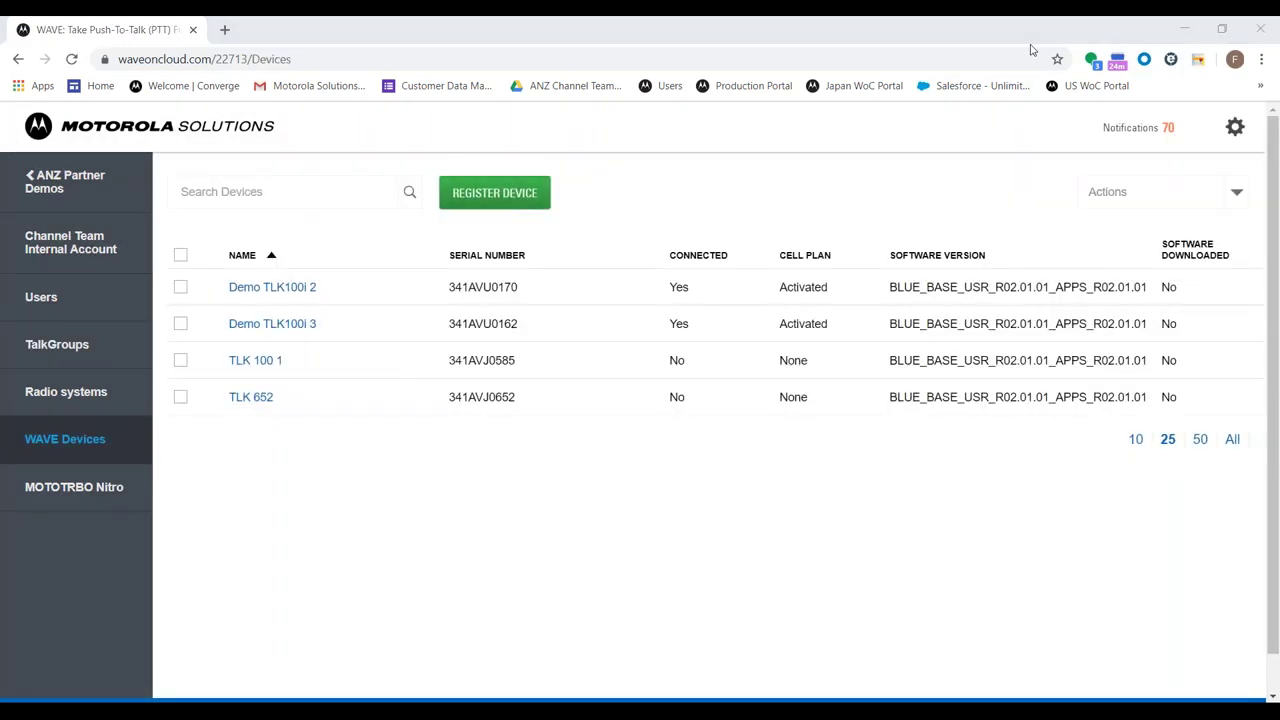
pyautogui.click(255, 361)
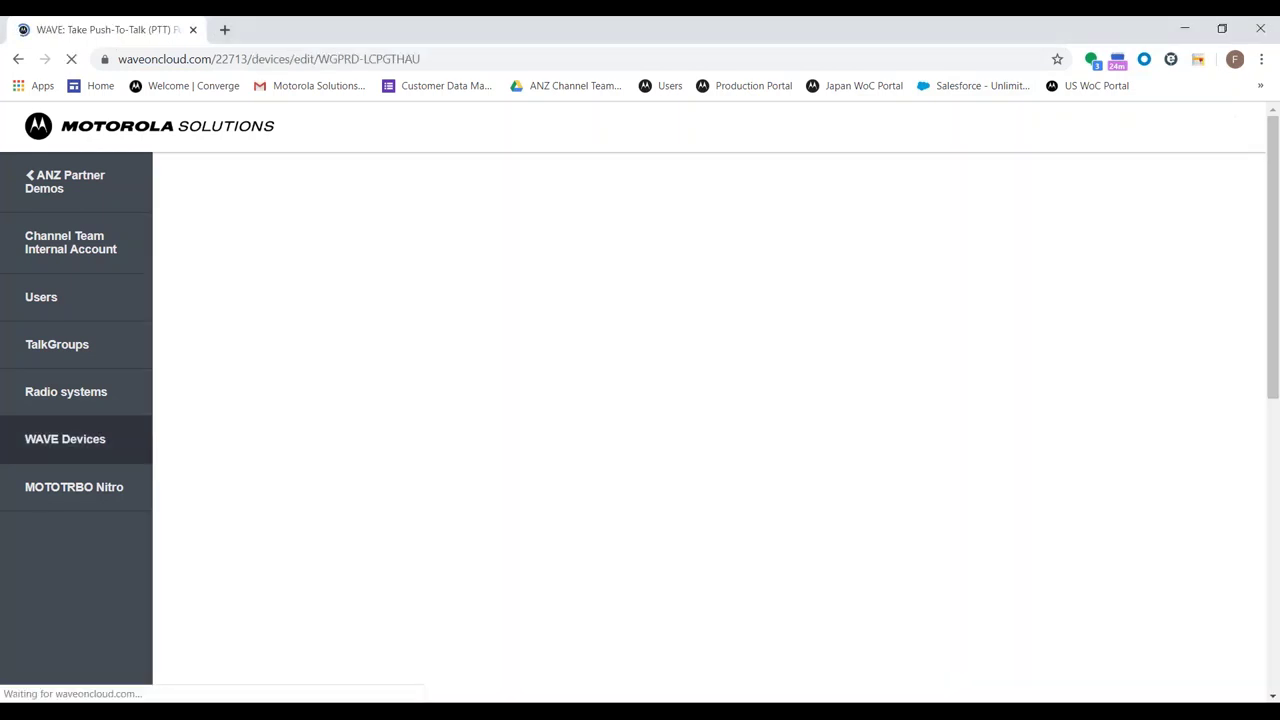
pyautogui.click(1191, 194)
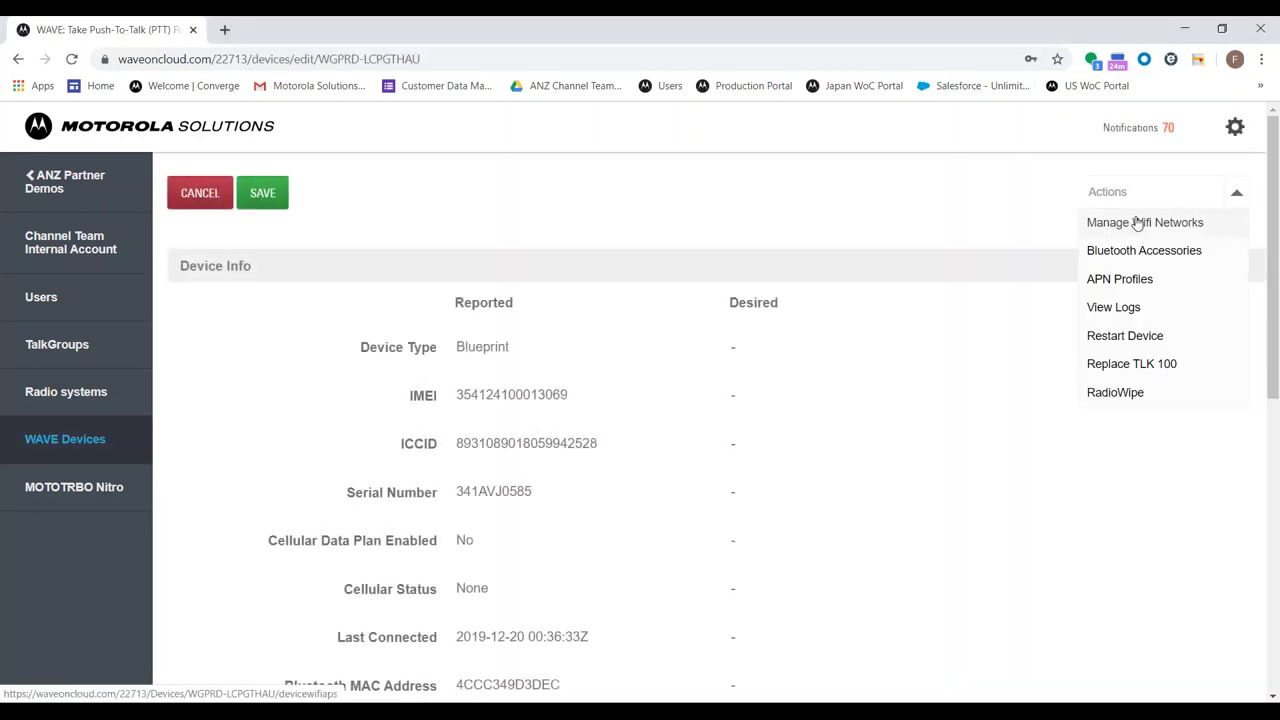
pyautogui.click(1137, 220)
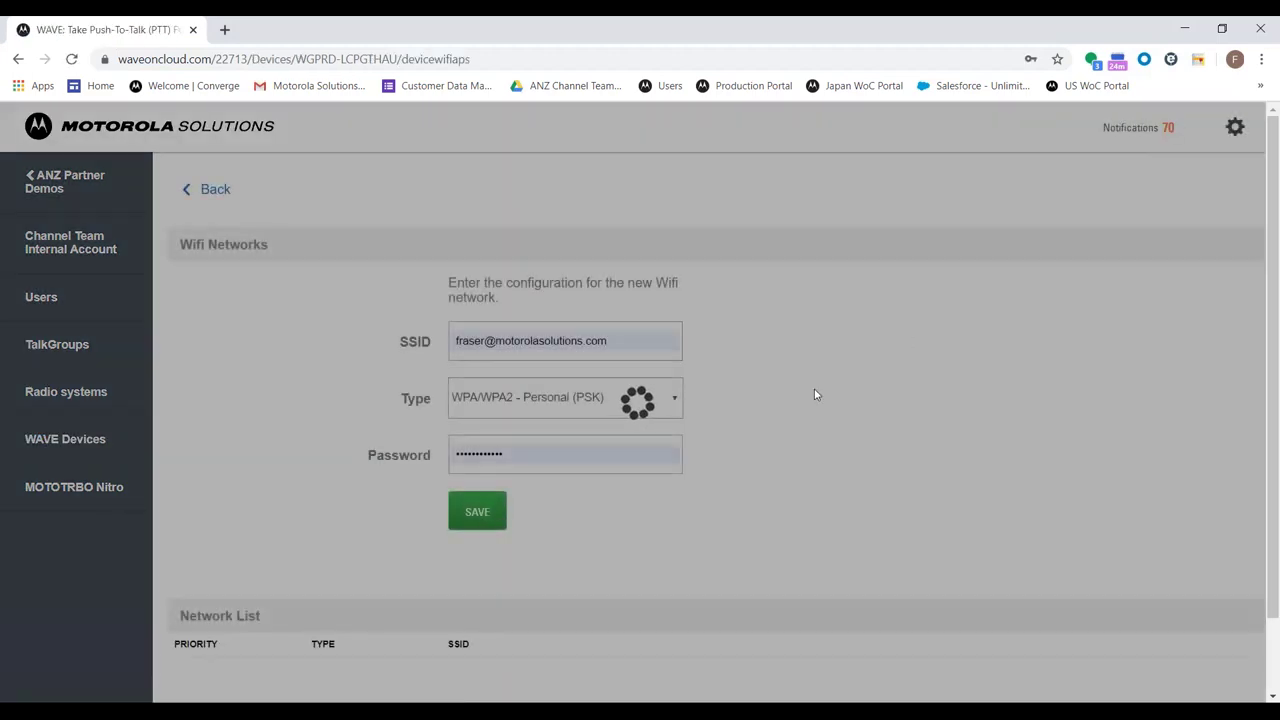
pyautogui.scroll(-1, 217, 609)
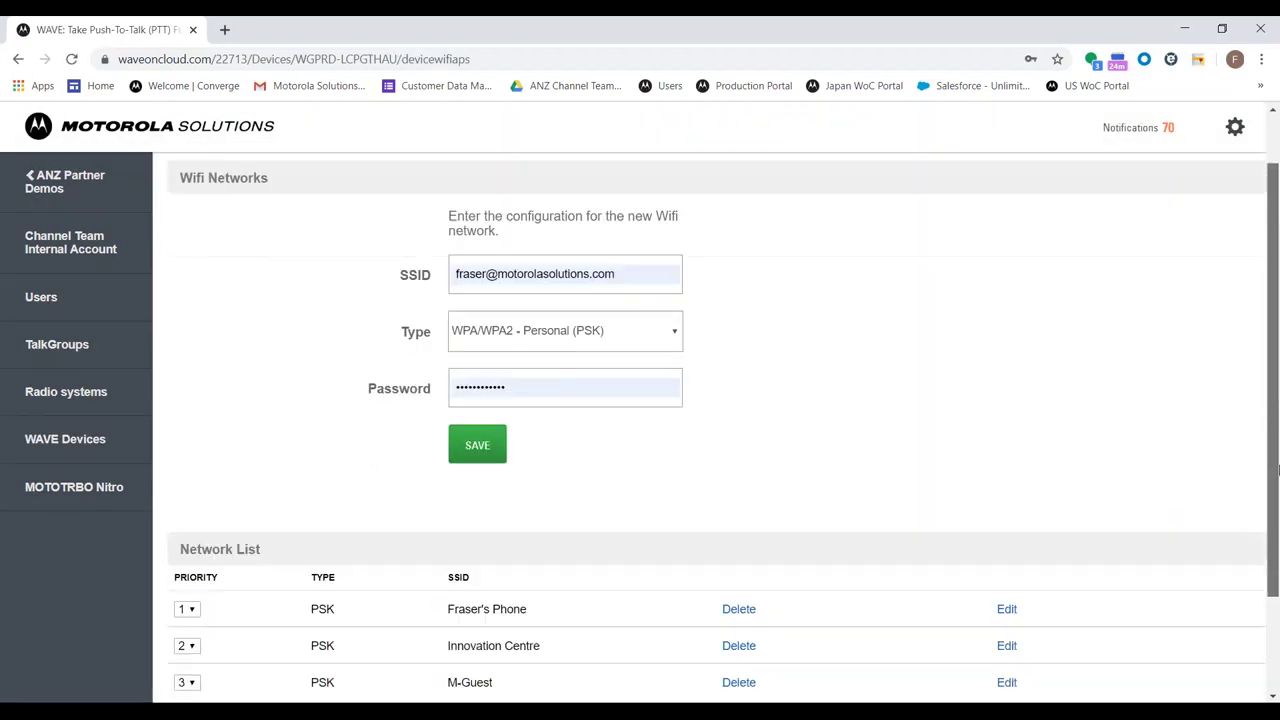
# Delete all three saved networks, including Innovation Centre and M-Guest, from the Network List
pyautogui.click(190, 581)
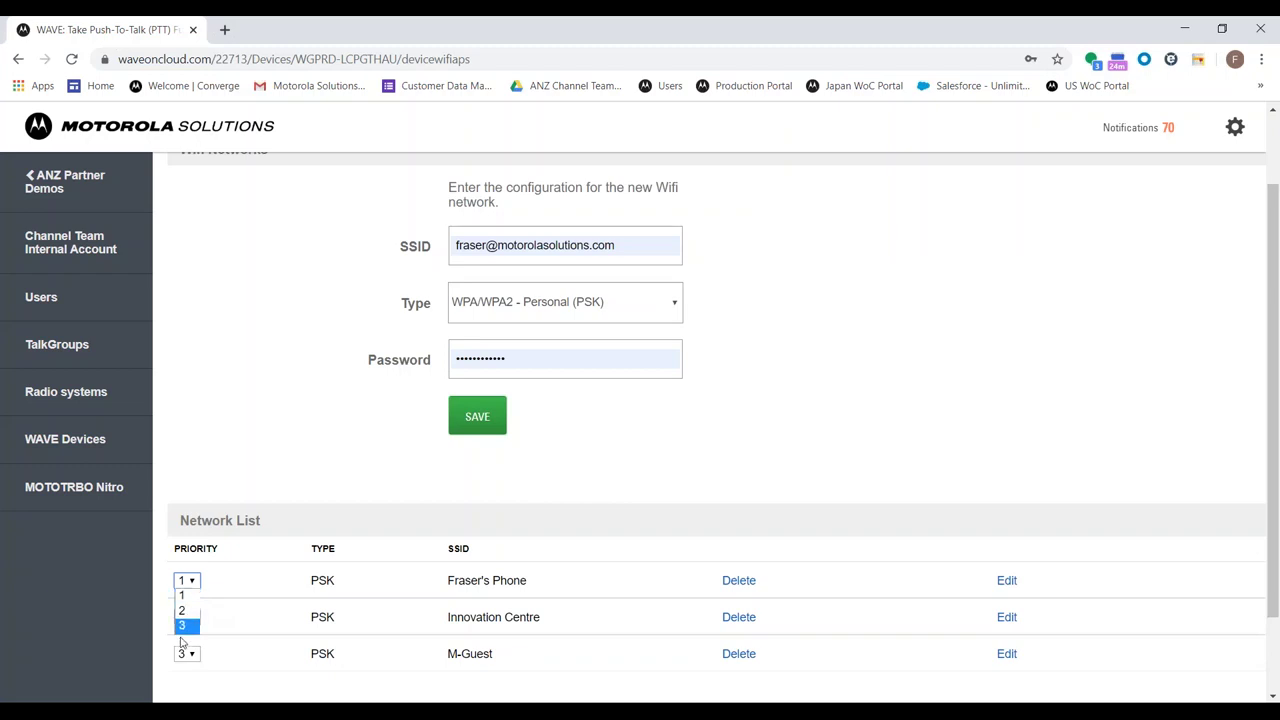
pyautogui.click(268, 448)
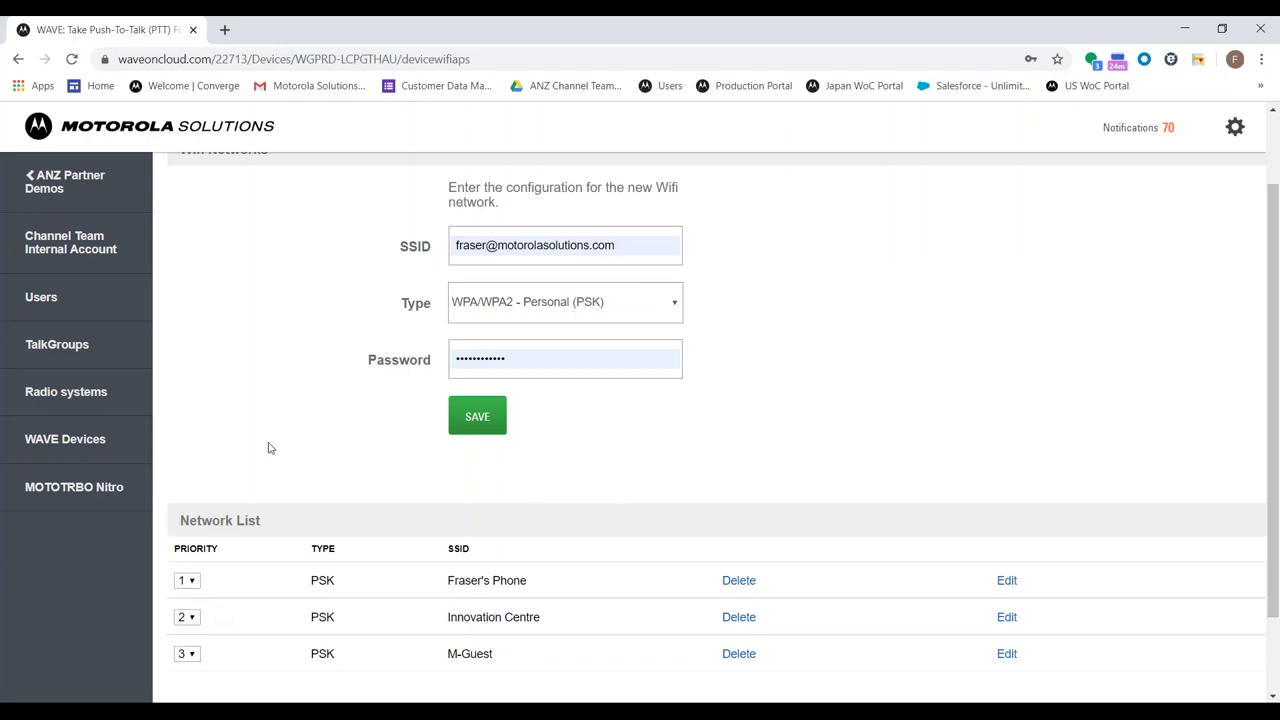
pyautogui.click(739, 581)
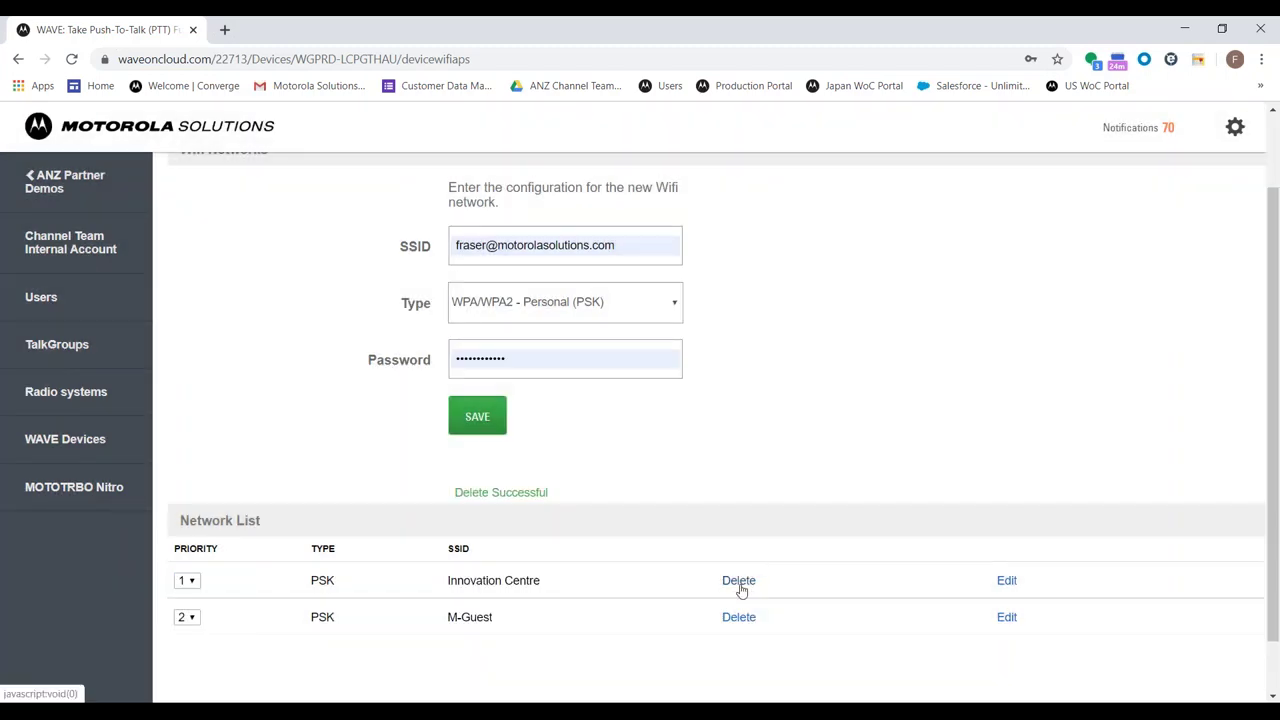
pyautogui.click(739, 581)
pyautogui.click(739, 581)
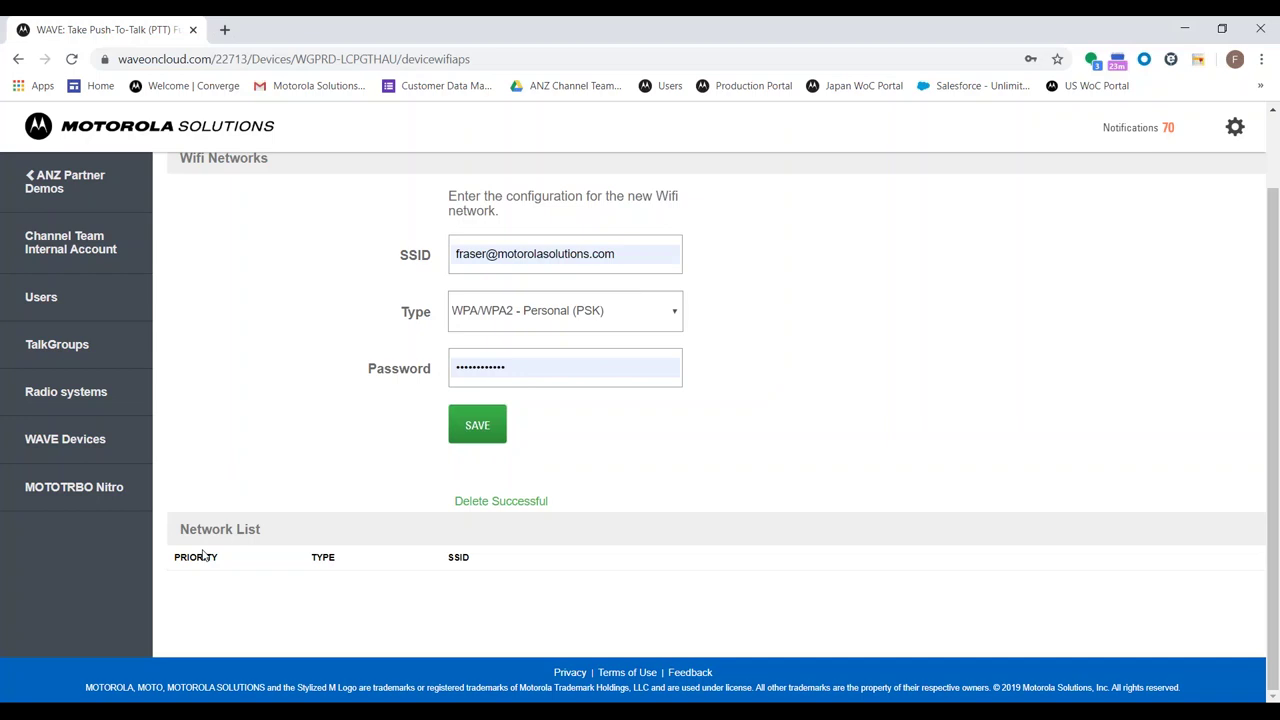
# Clear the autofilled SSID and password in the new-network form, dismissing Chrome's suggestions
pyautogui.tripleClick(677, 253)
pyautogui.press('BackSpace')
pyautogui.click(422, 327)
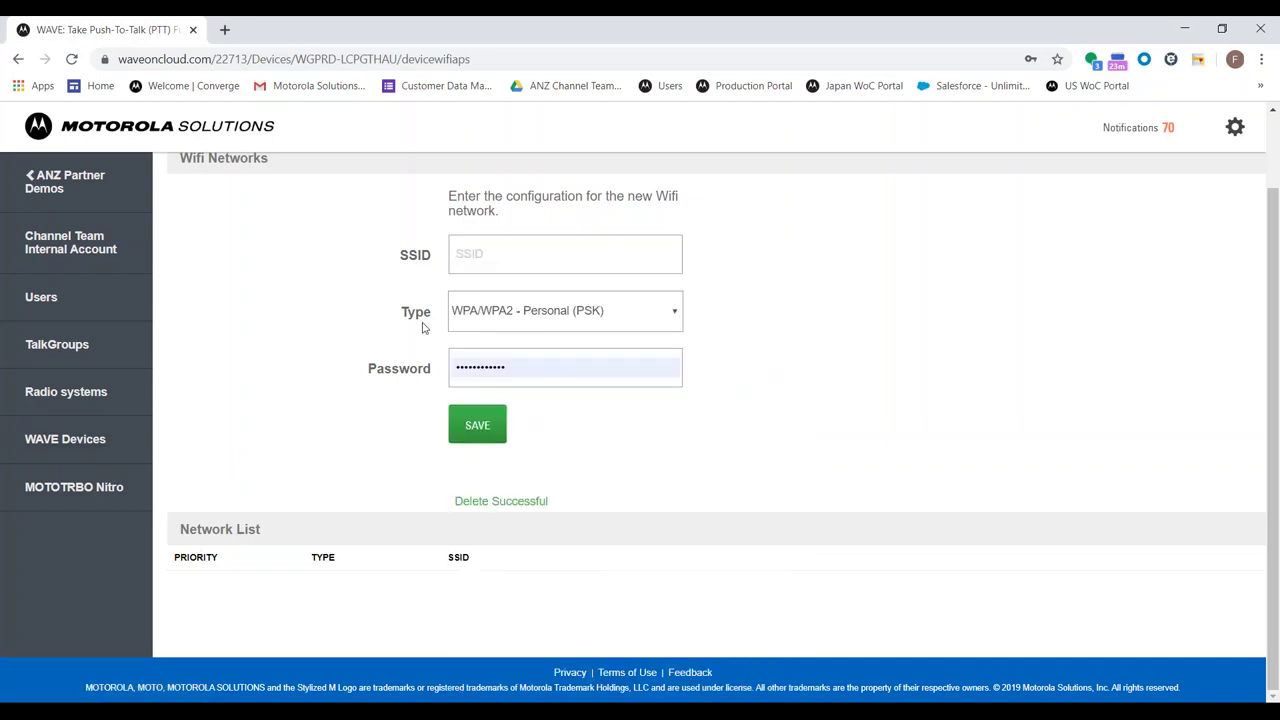
pyautogui.click(537, 366)
pyautogui.hotkey('ctrl', 'a')
pyautogui.press('BackSpace')
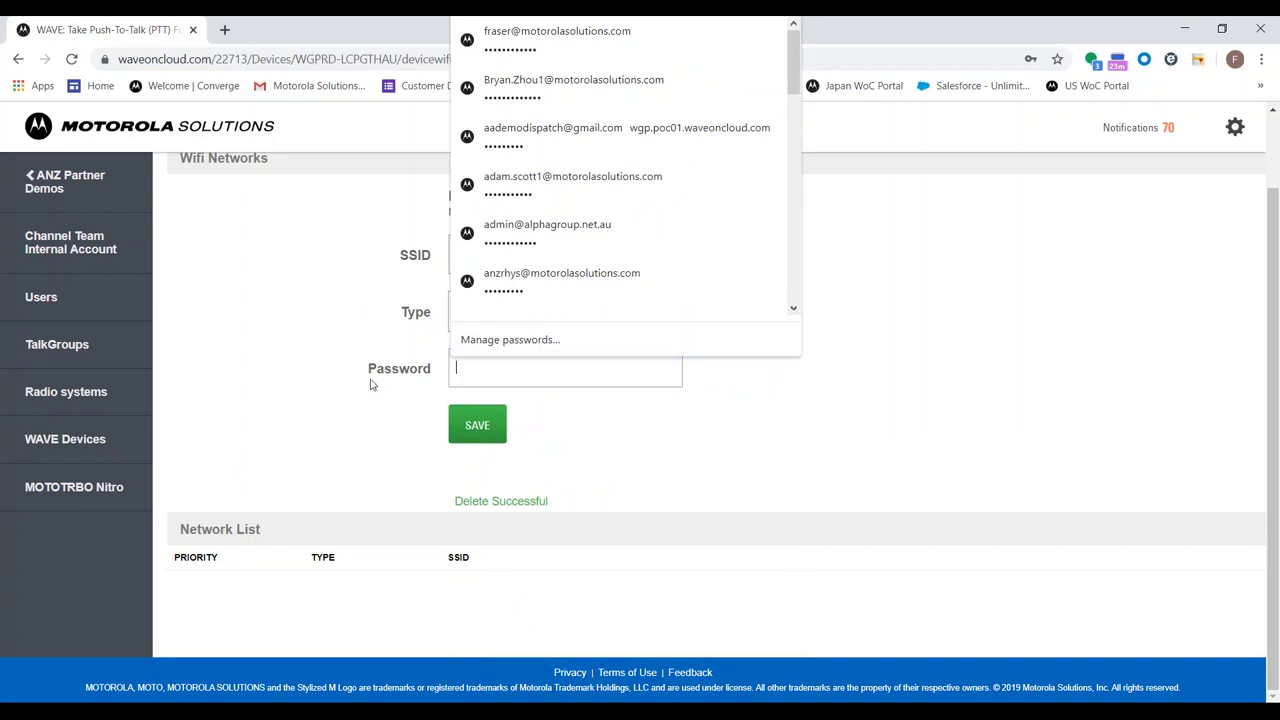
pyautogui.click(333, 393)
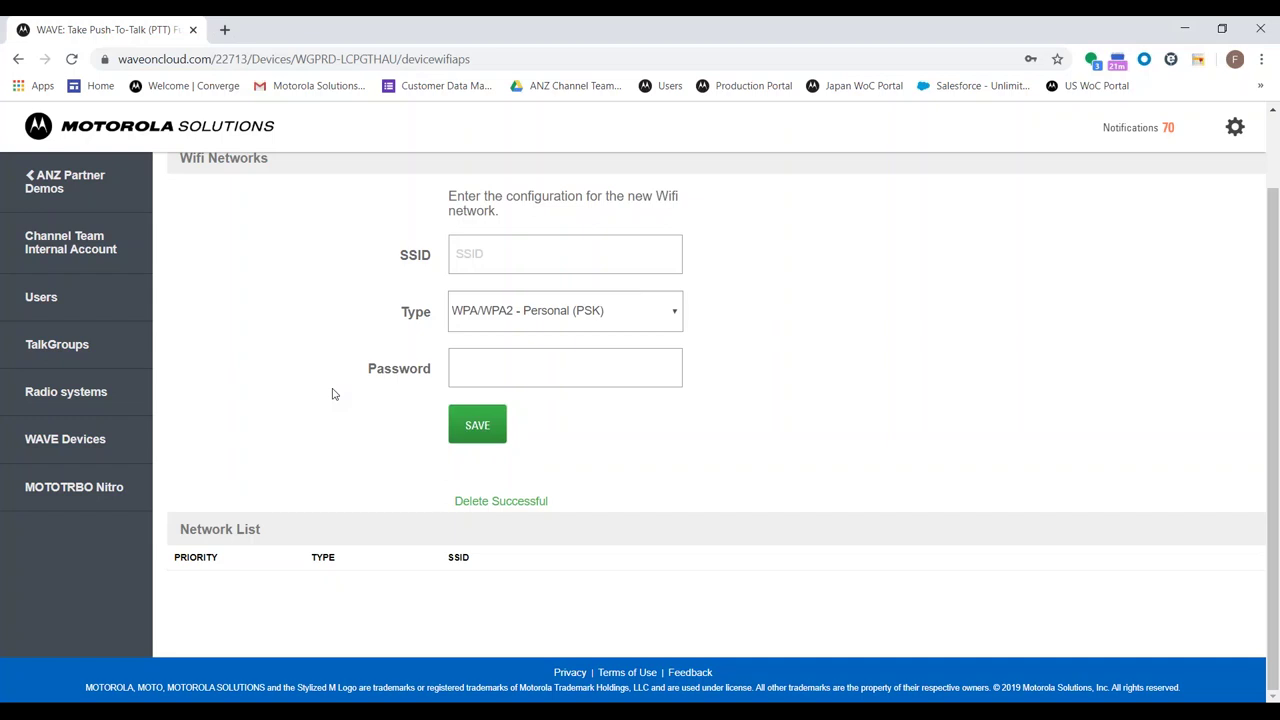
pyautogui.click(580, 329)
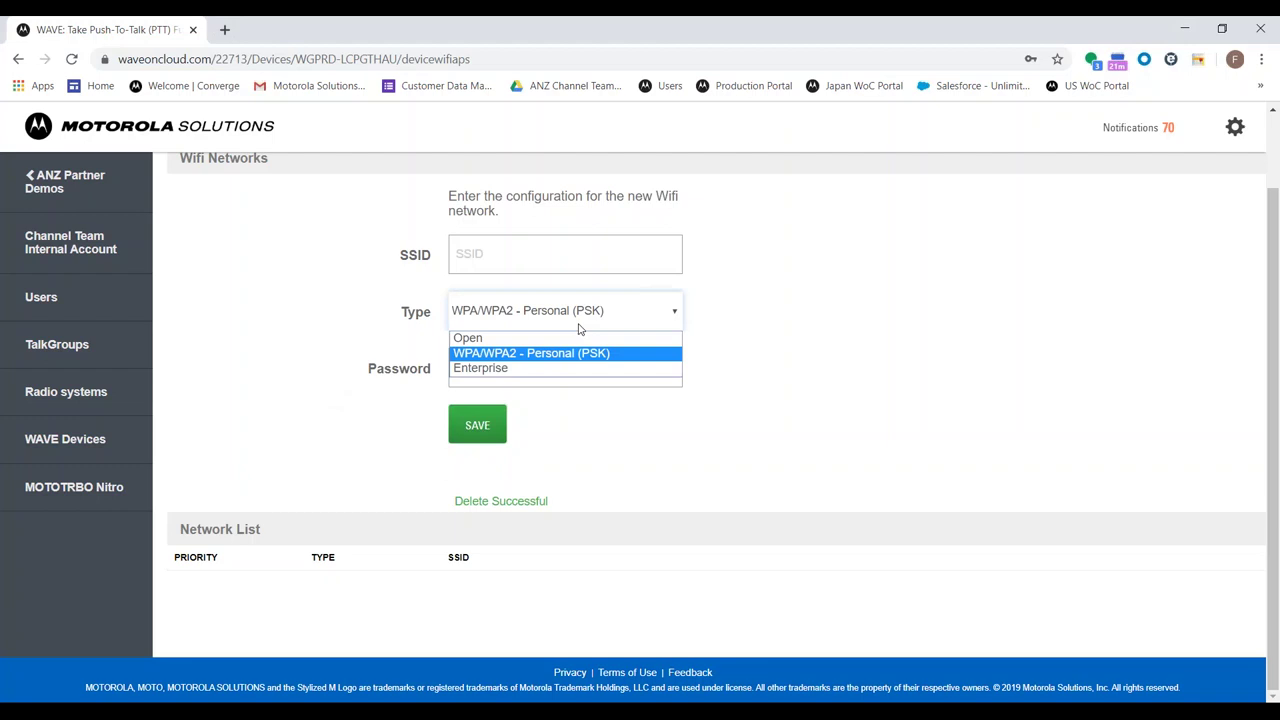
pyautogui.click(700, 325)
pyautogui.click(628, 315)
pyautogui.click(1279, 61)
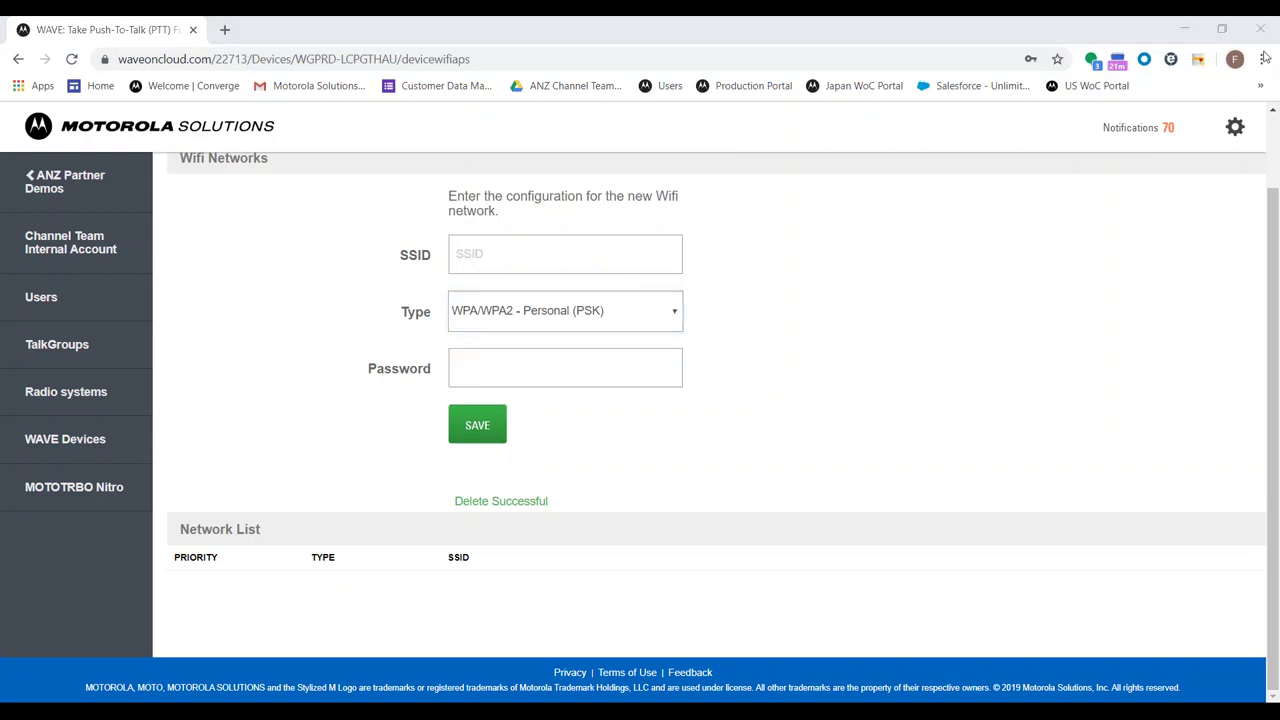